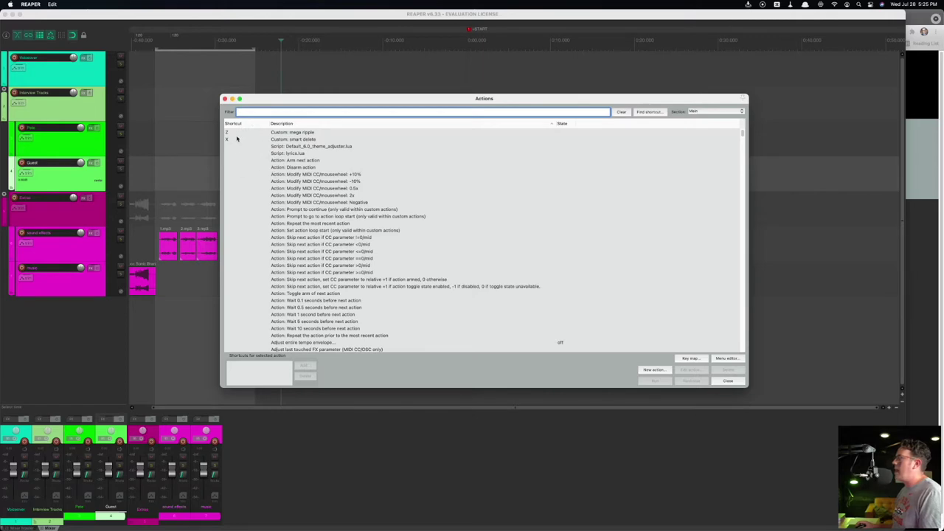
Step: Close the Actions list and start a new empty project
{"action": "left_click", "coordinate": [225, 99]}
{"action": "left_click", "coordinate": [198, 114]}
{"action": "left_click", "coordinate": [226, 144]}
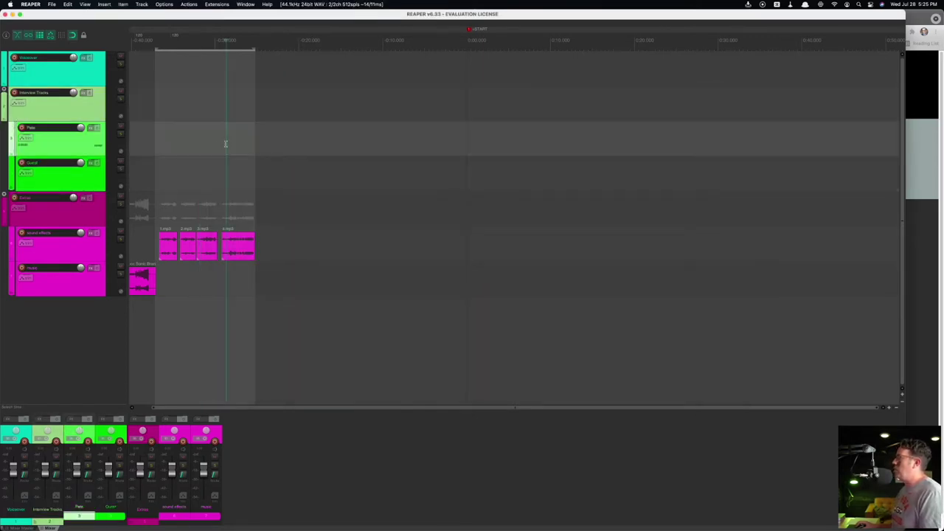
{"action": "key", "text": "super+Tab"}
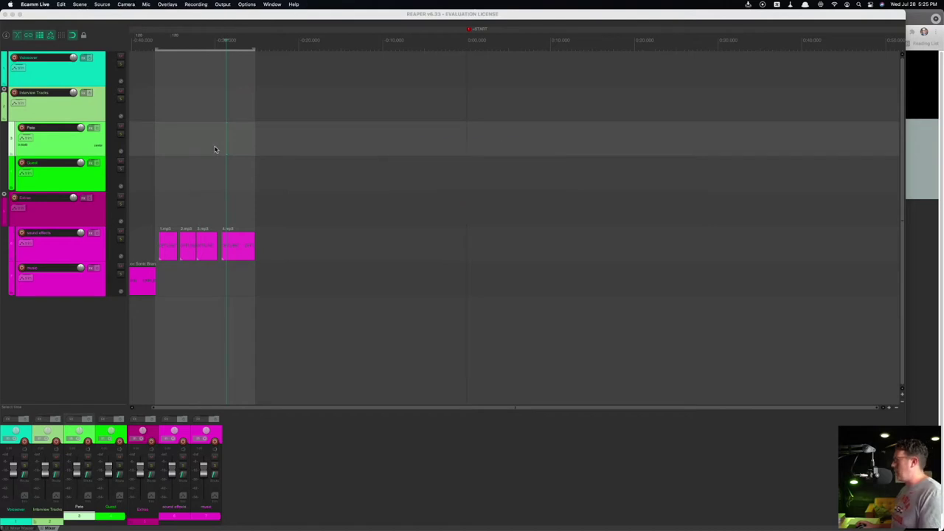
{"action": "left_click", "coordinate": [474, 250]}
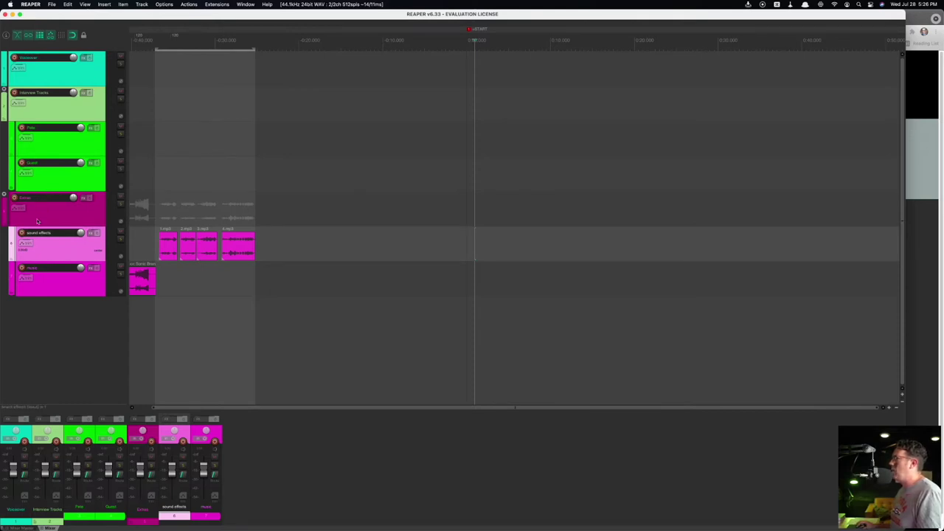
{"action": "key", "text": "super+n"}
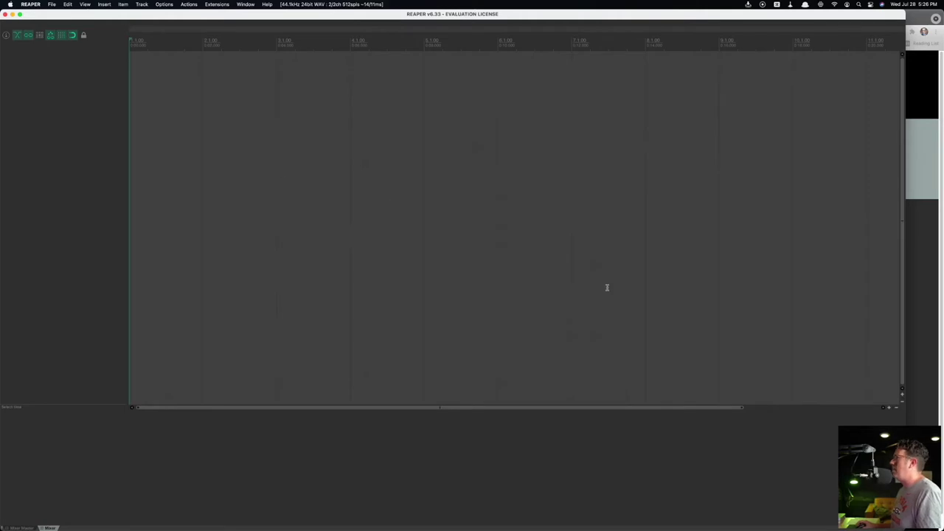
Step: Switch to Chrome and open the REAPER download page
{"action": "key", "text": "super+Tab"}
{"action": "key", "text": "super+Tab"}
{"action": "key", "text": "super+Tab"}
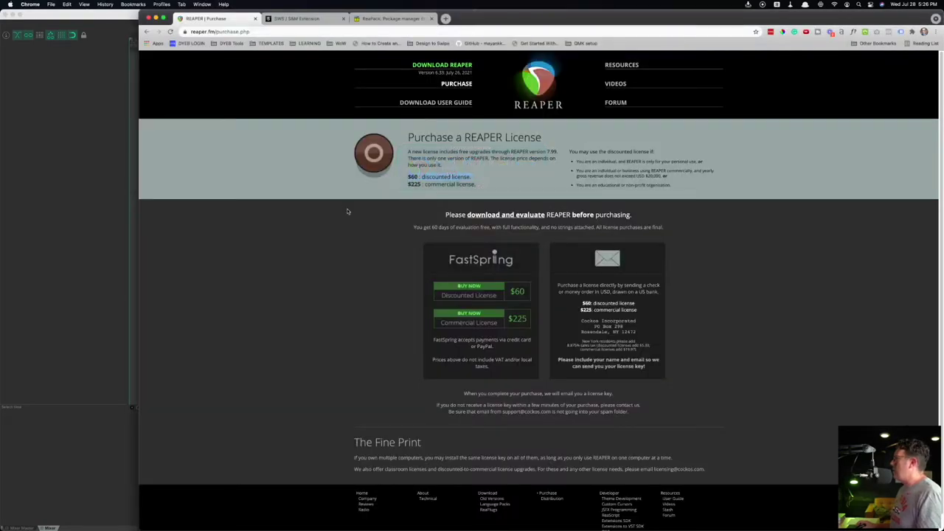
{"action": "left_click", "coordinate": [446, 70]}
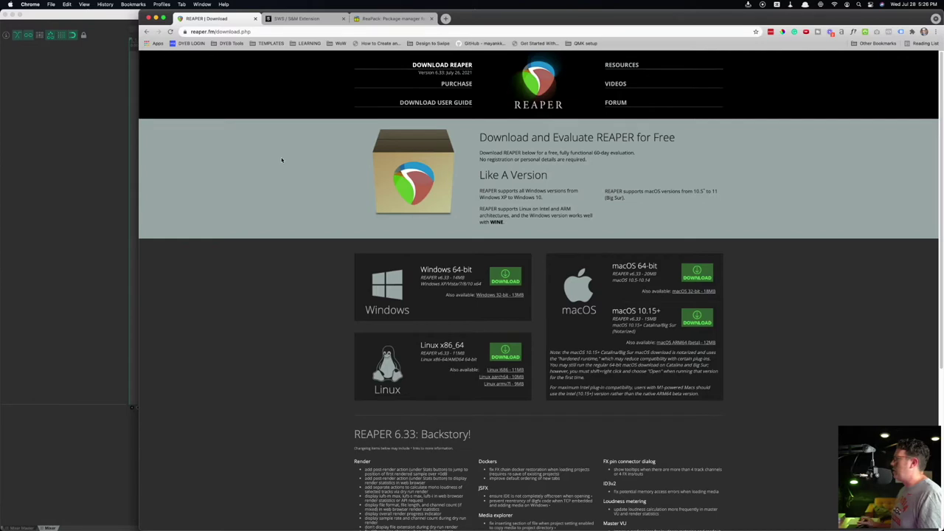
Step: Review the SWS/S&M Extension page and its download options for each operating system
{"action": "left_click", "coordinate": [307, 20]}
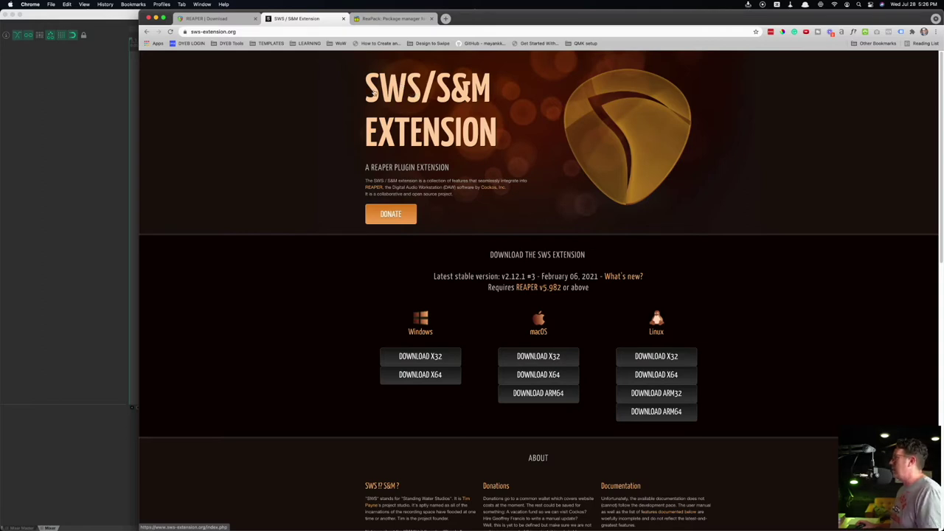
{"action": "scroll", "coordinate": [302, 265], "scroll_direction": "down", "scroll_amount": 5}
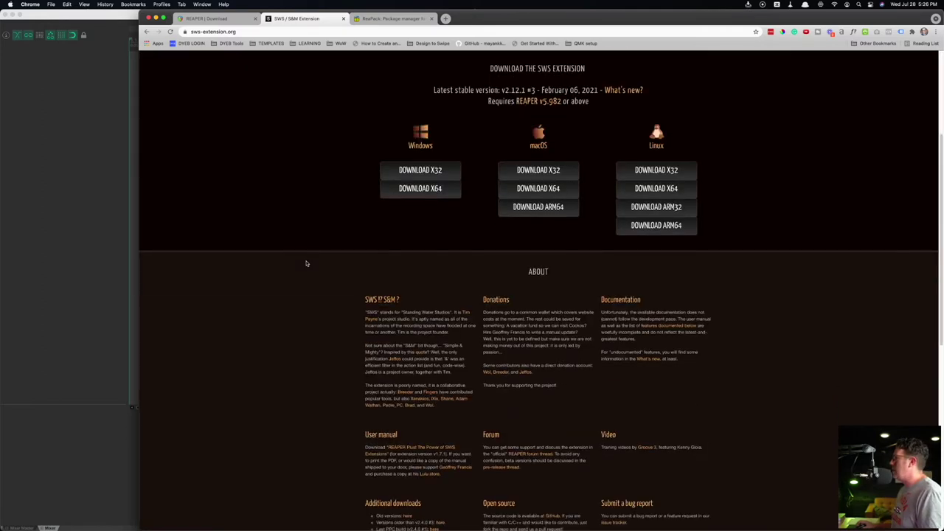
{"action": "scroll", "coordinate": [307, 262], "scroll_direction": "up", "scroll_amount": 5}
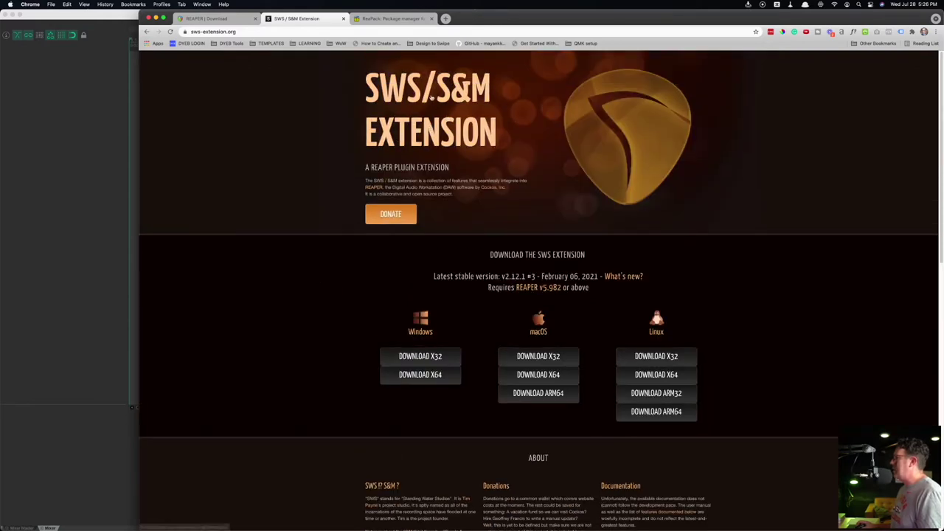
{"action": "left_click", "coordinate": [214, 18]}
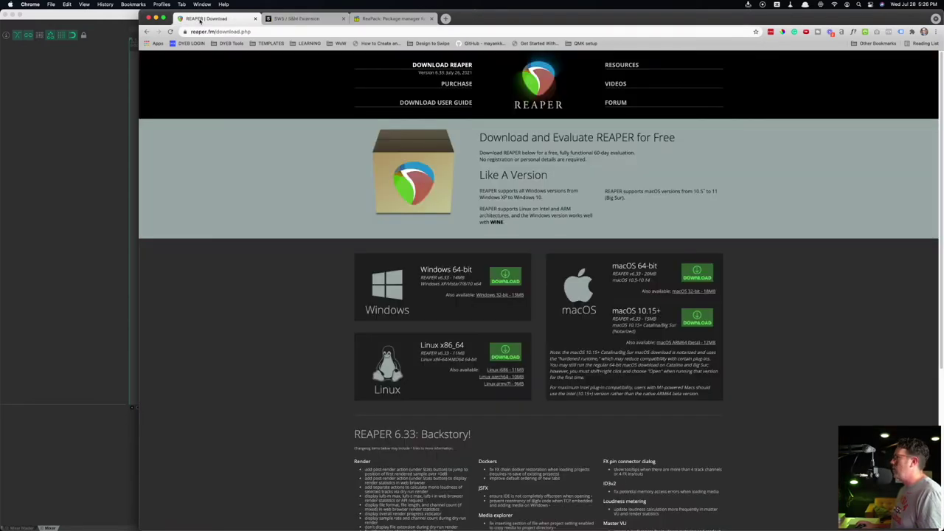
{"action": "left_click", "coordinate": [295, 18]}
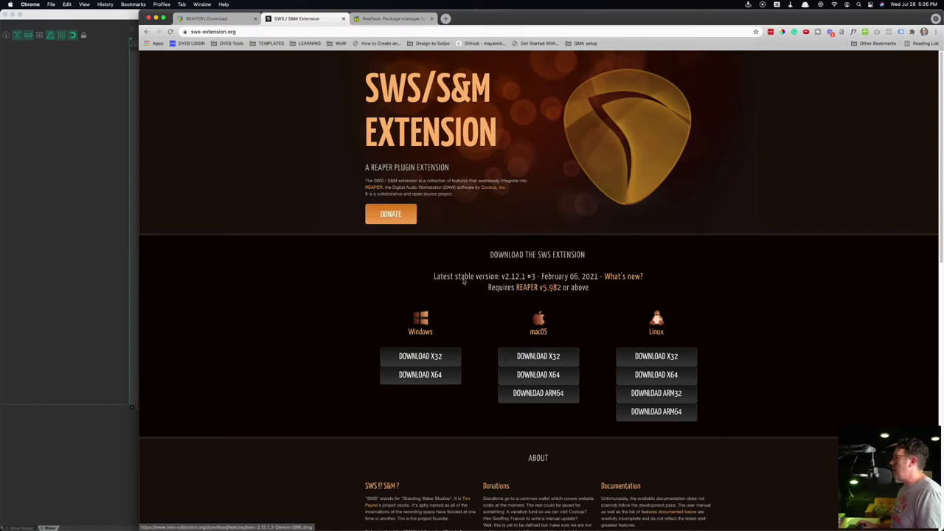
{"action": "key", "text": "super+Tab"}
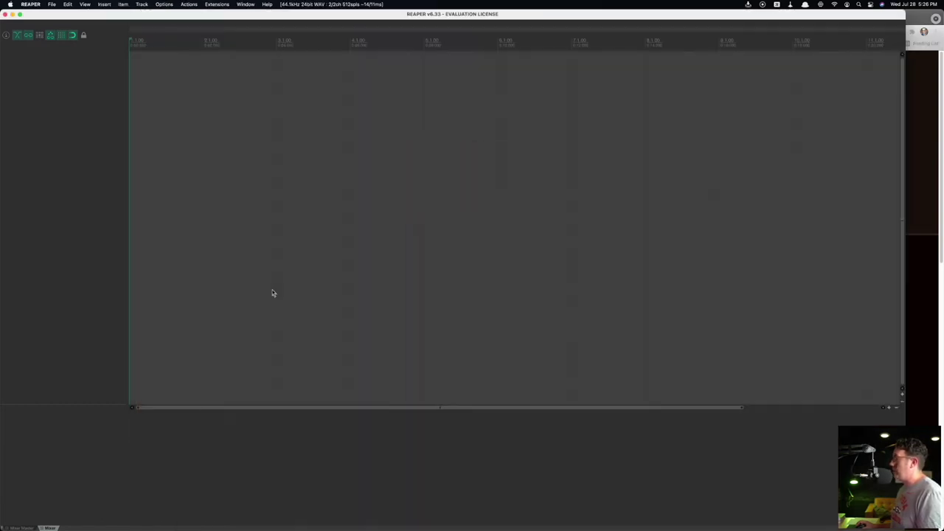
{"action": "key", "text": "super+Tab"}
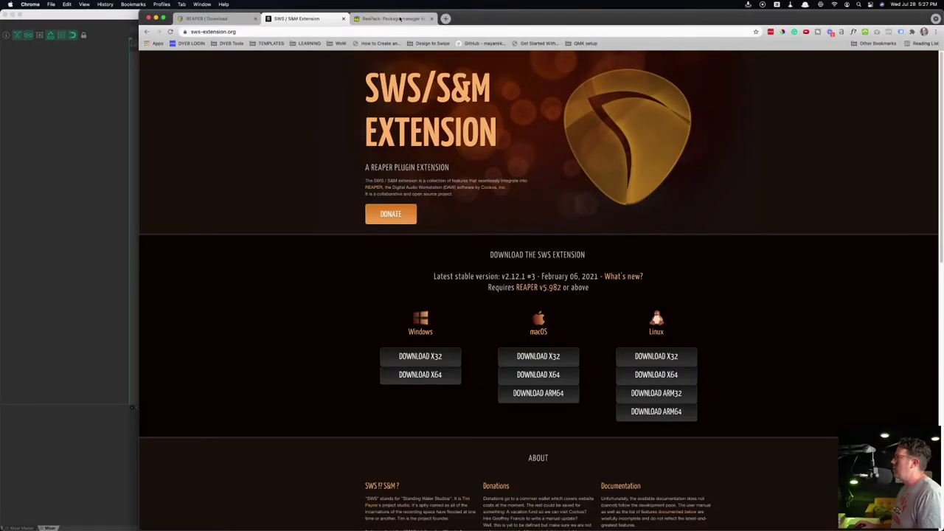
Step: Review the ReaPack package manager page in Chrome and return to REAPER
{"action": "left_click", "coordinate": [398, 17]}
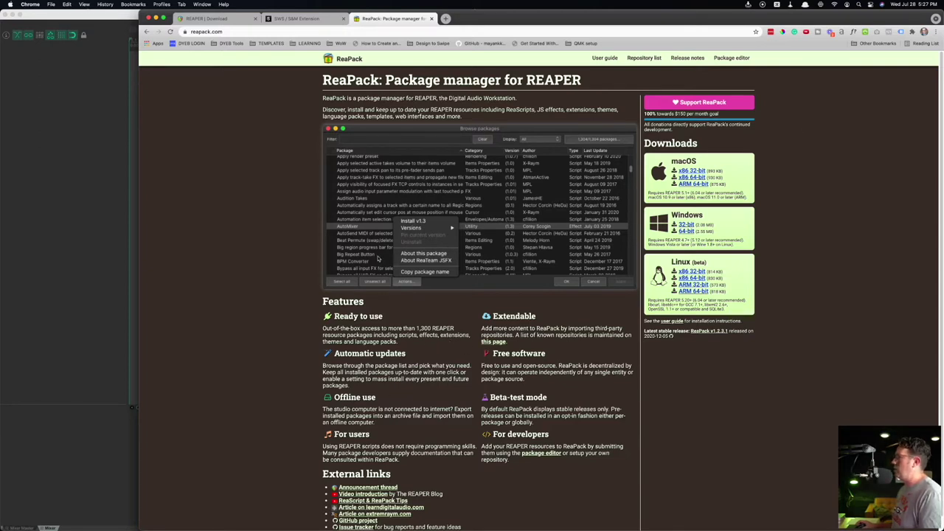
{"action": "scroll", "coordinate": [377, 211], "scroll_direction": "down", "scroll_amount": 1}
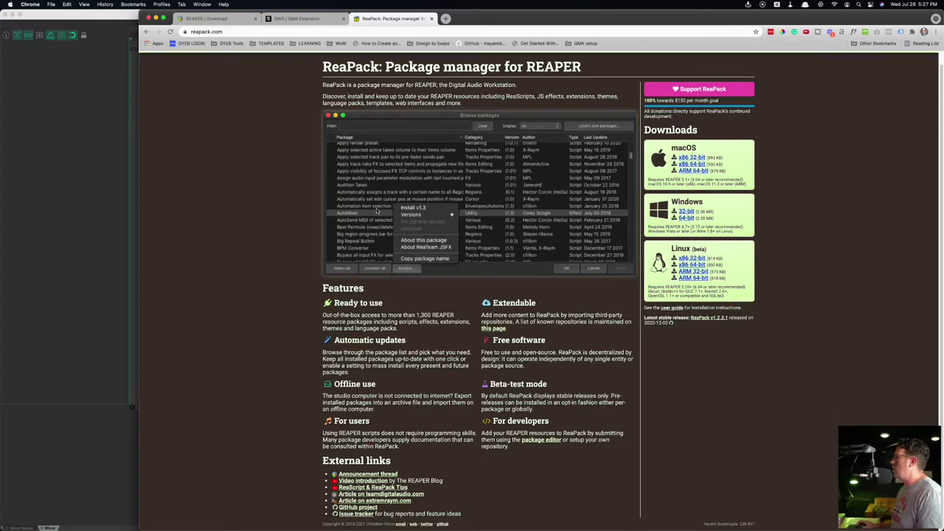
{"action": "scroll", "coordinate": [379, 218], "scroll_direction": "up", "scroll_amount": 1}
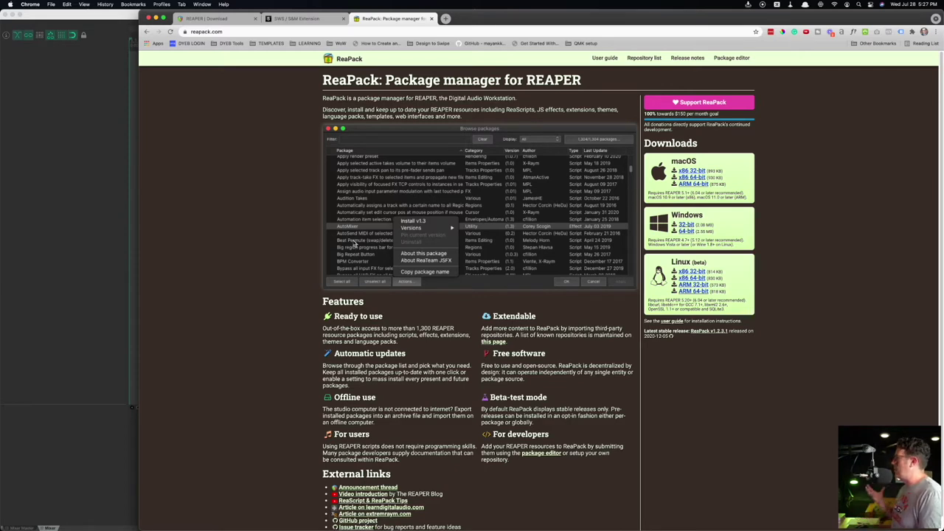
{"action": "key", "text": "super+Tab"}
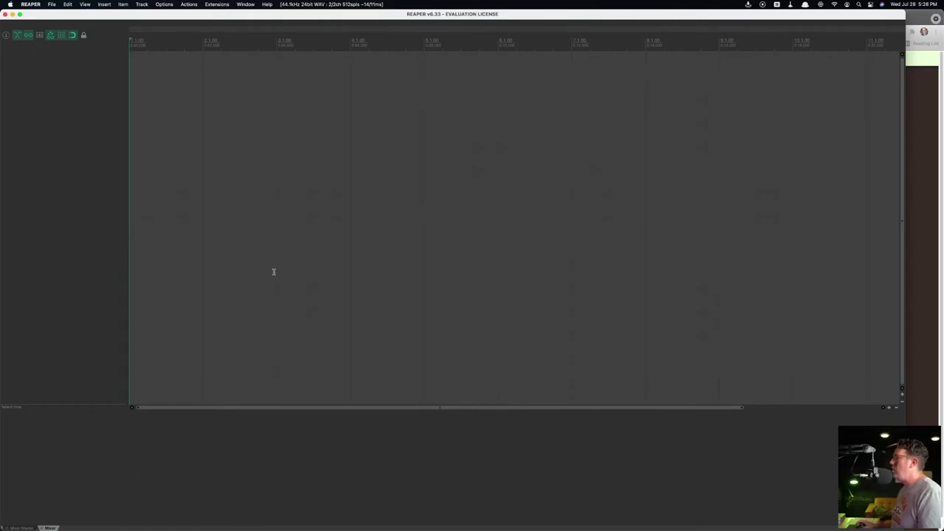
{"action": "key", "text": "ctrl+Up"}
{"action": "left_click", "coordinate": [27, 35]}
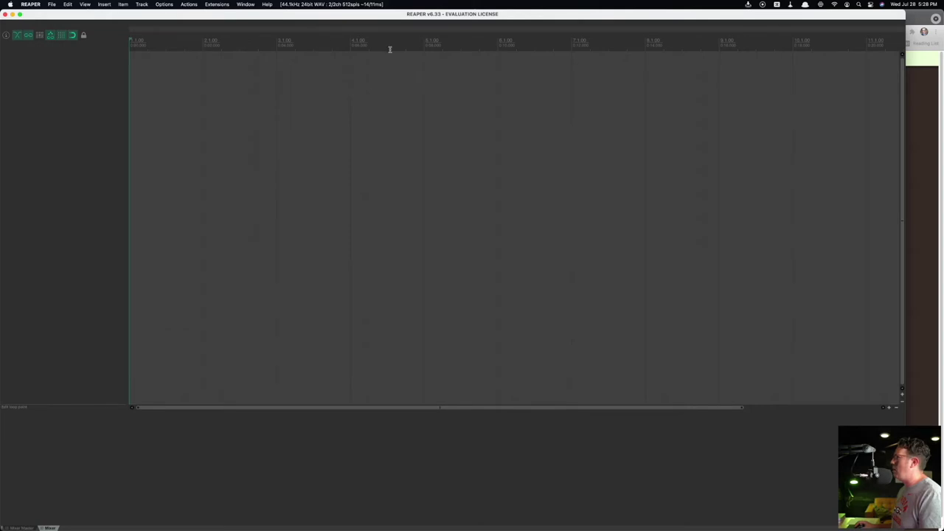
{"action": "scroll", "coordinate": [440, 131], "scroll_direction": "right", "scroll_amount": 10}
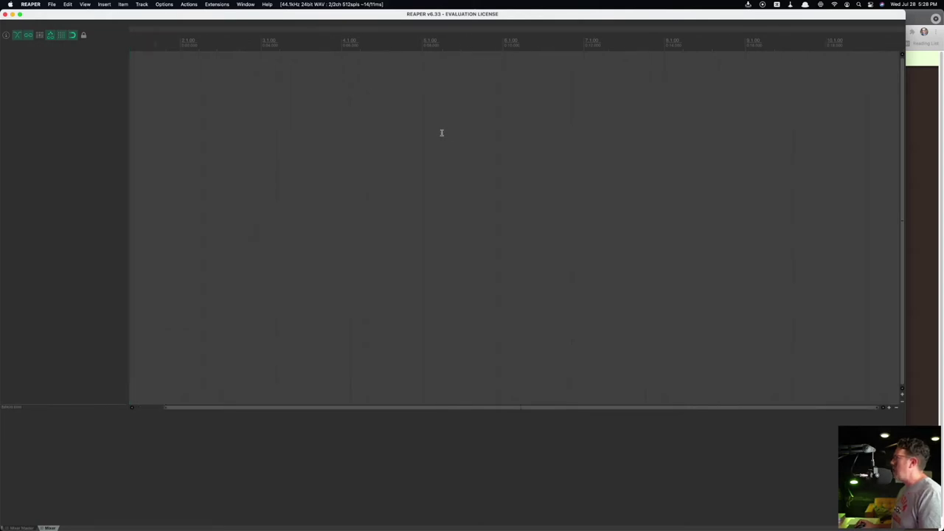
{"action": "scroll", "coordinate": [441, 132], "scroll_direction": "up", "scroll_amount": 1}
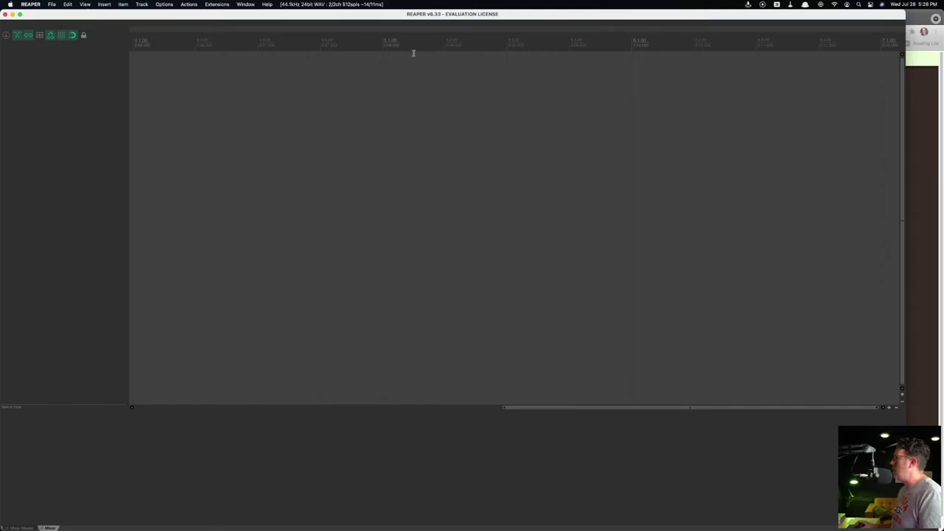
{"action": "scroll", "coordinate": [645, 216], "scroll_direction": "left", "scroll_amount": 10}
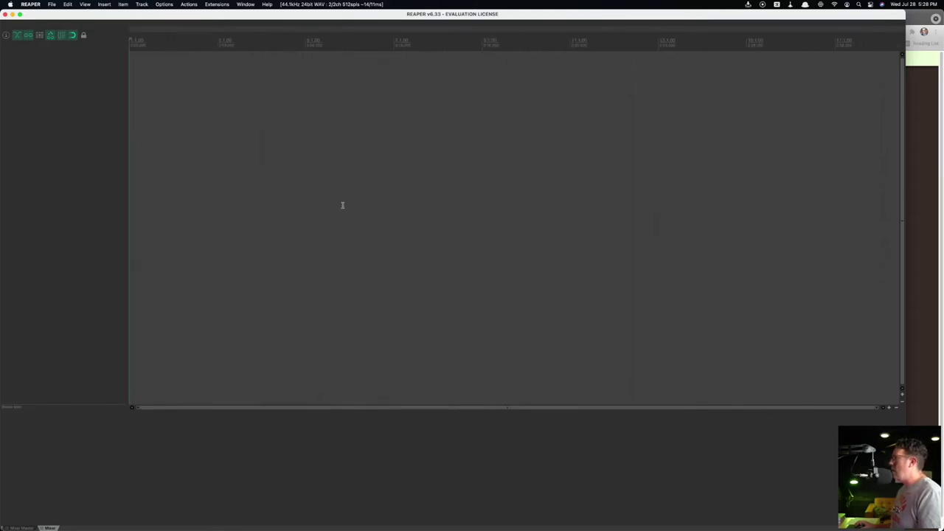
Step: Import for test.wav from the QSpace file manager into the empty REAPER project, starting at about 0:08 on a new track
{"action": "key", "text": "super+Tab"}
{"action": "key", "text": "super+Tab"}
{"action": "key", "text": "super+Tab"}
{"action": "key", "text": "super+Tab"}
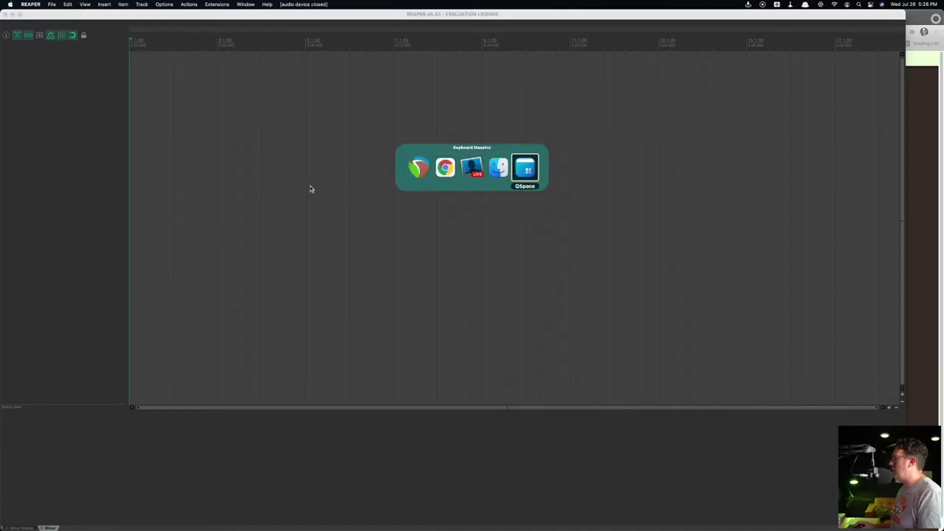
{"action": "left_click_drag", "start_coordinate": [96, 107], "coordinate": [321, 99]}
{"action": "key", "text": "super+Tab"}
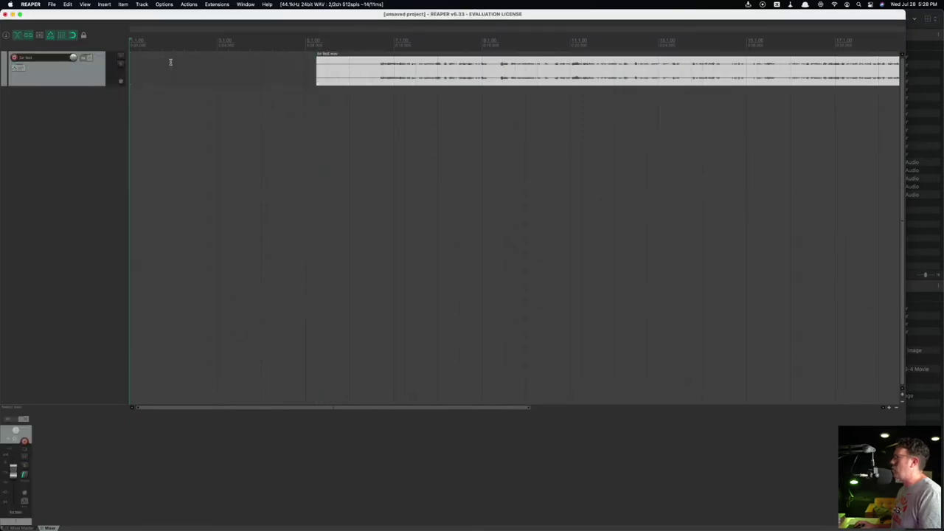
{"action": "left_click", "coordinate": [54, 3]}
{"action": "mouse_move", "coordinate": [87, 3]}
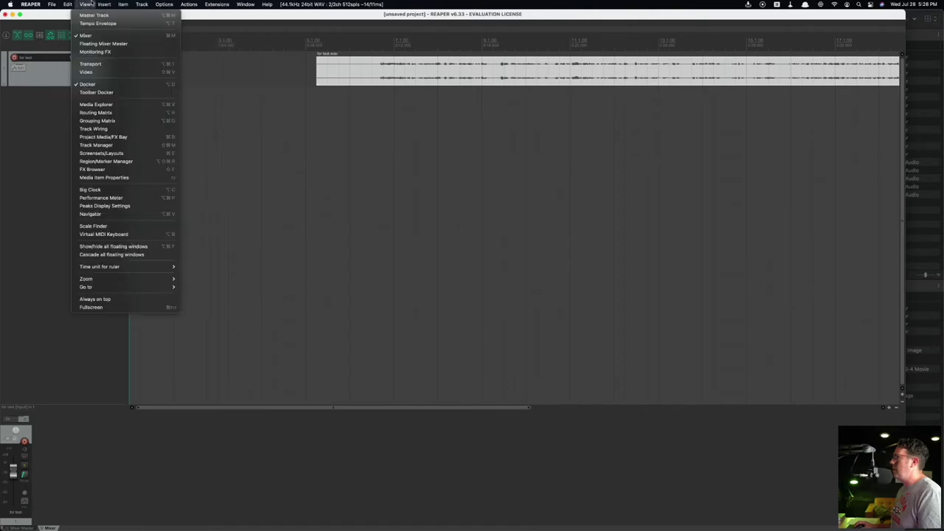
{"action": "left_click", "coordinate": [68, 128]}
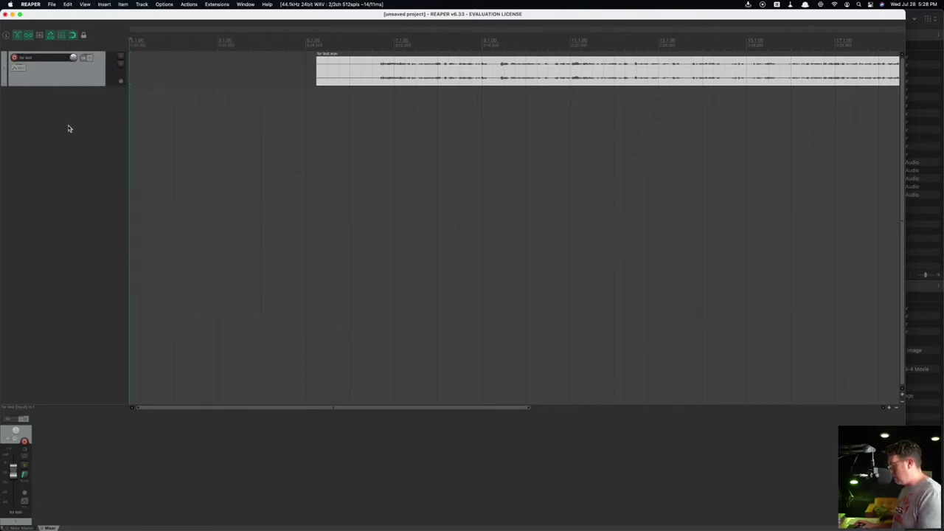
Step: Add five empty tracks below the for test track and select the first of them
{"action": "double_click", "coordinate": [68, 128]}
{"action": "key", "text": "super+t"}
{"action": "key", "text": "super+t"}
{"action": "key", "text": "super+t"}
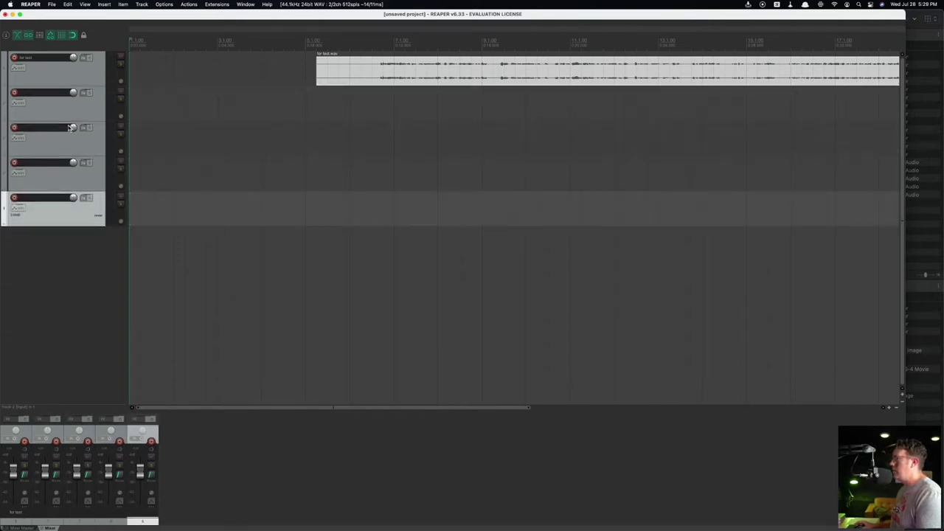
{"action": "key", "text": "super+t"}
{"action": "left_click", "coordinate": [59, 153]}
{"action": "left_click", "coordinate": [59, 166]}
{"action": "left_click", "coordinate": [56, 107]}
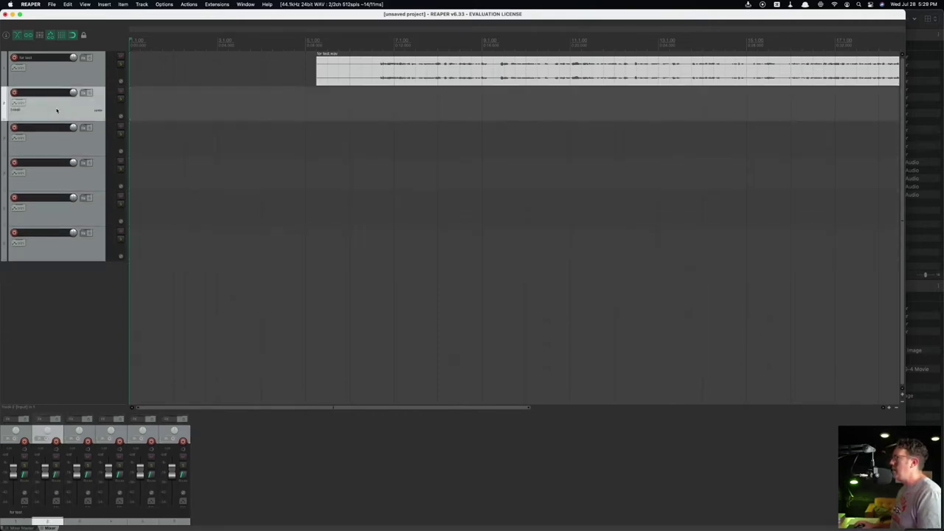
Step: Turn off the grid lines and move the for test.wav clip along its track to start at about 0:04
{"action": "left_click", "coordinate": [437, 65]}
{"action": "left_click_drag", "start_coordinate": [437, 64], "coordinate": [316, 66]}
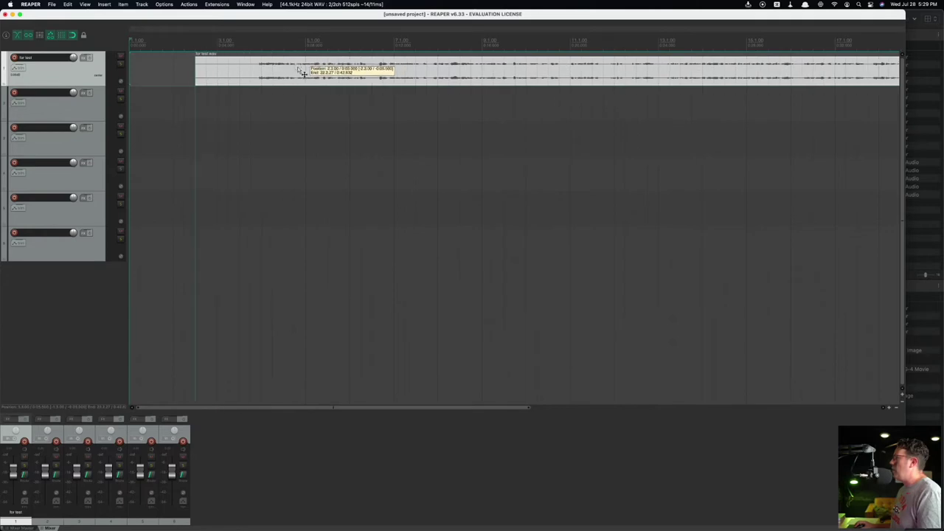
{"action": "scroll", "coordinate": [222, 73], "scroll_direction": "up", "scroll_amount": 3}
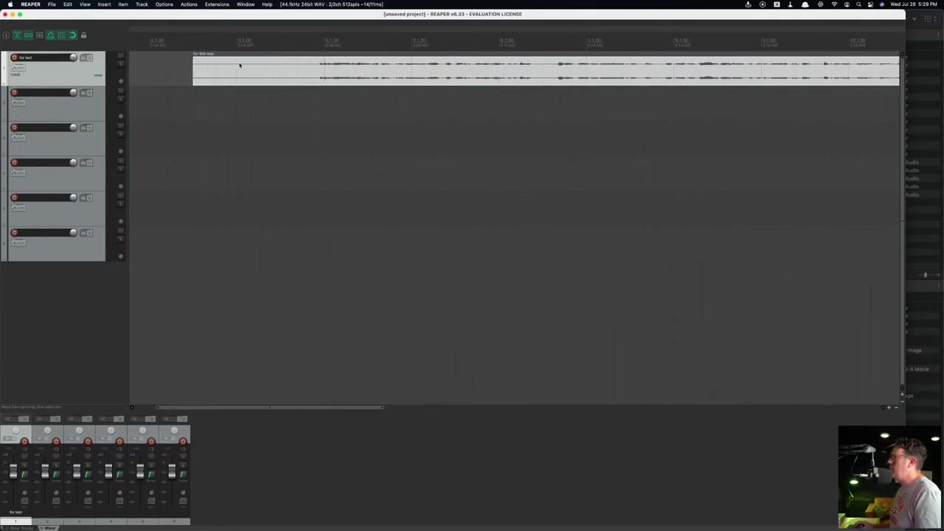
{"action": "left_click_drag", "start_coordinate": [238, 66], "coordinate": [321, 74]}
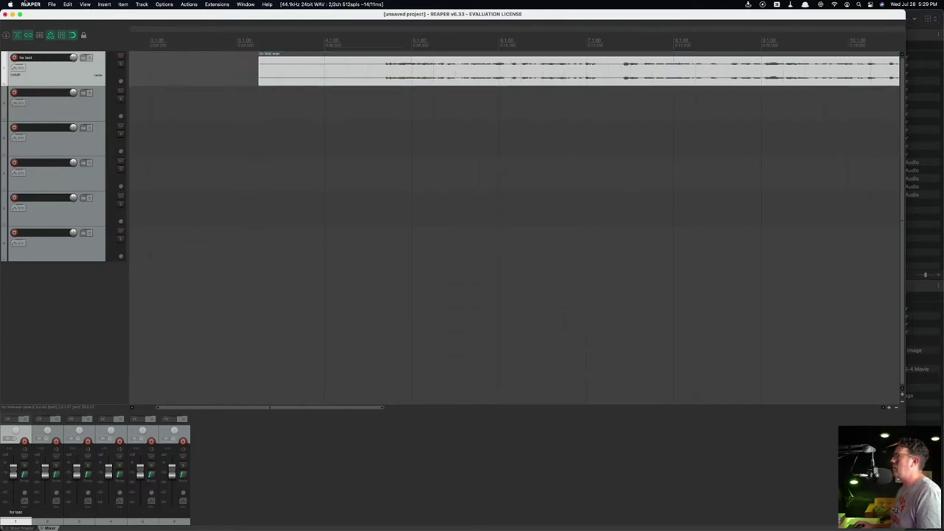
{"action": "left_click", "coordinate": [68, 3]}
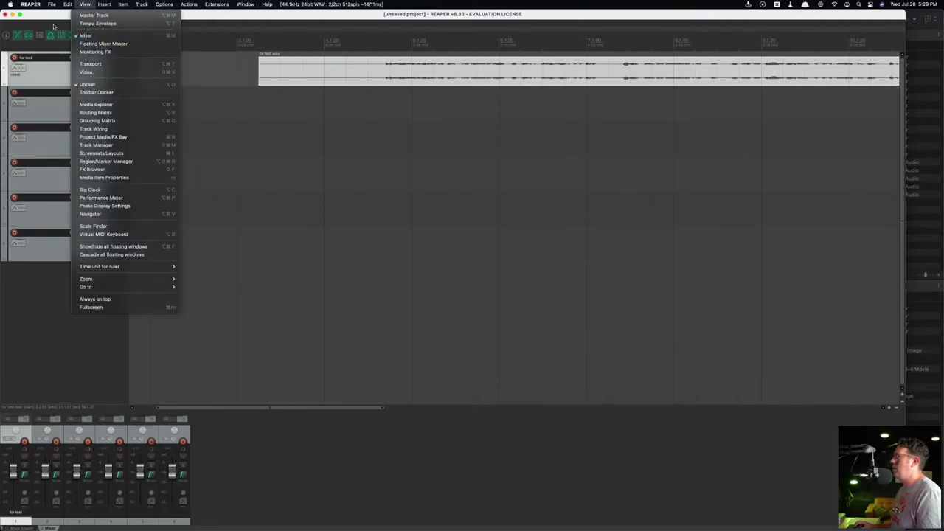
{"action": "left_click", "coordinate": [53, 26]}
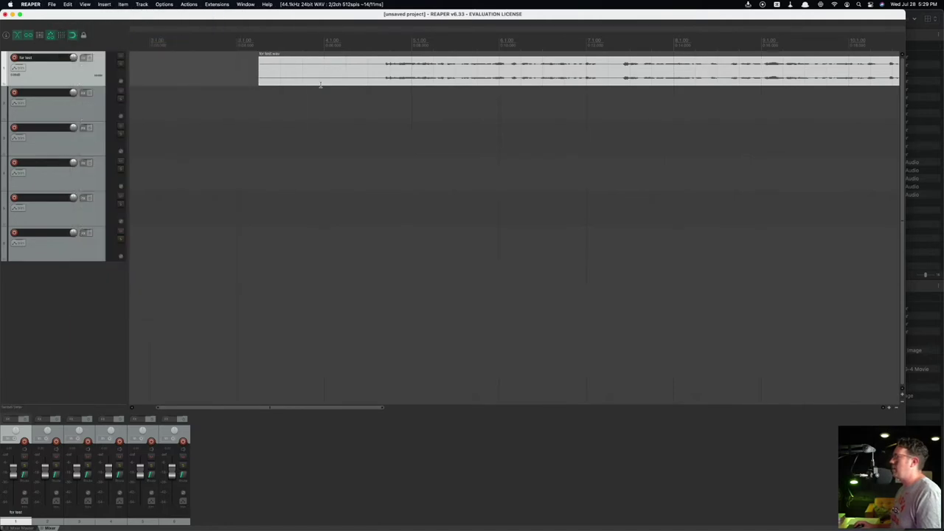
{"action": "mouse_move", "coordinate": [301, 66]}
{"action": "left_mouse_down"}
{"action": "mouse_move", "coordinate": [249, 70]}
{"action": "mouse_move", "coordinate": [285, 70]}
{"action": "left_mouse_up"}
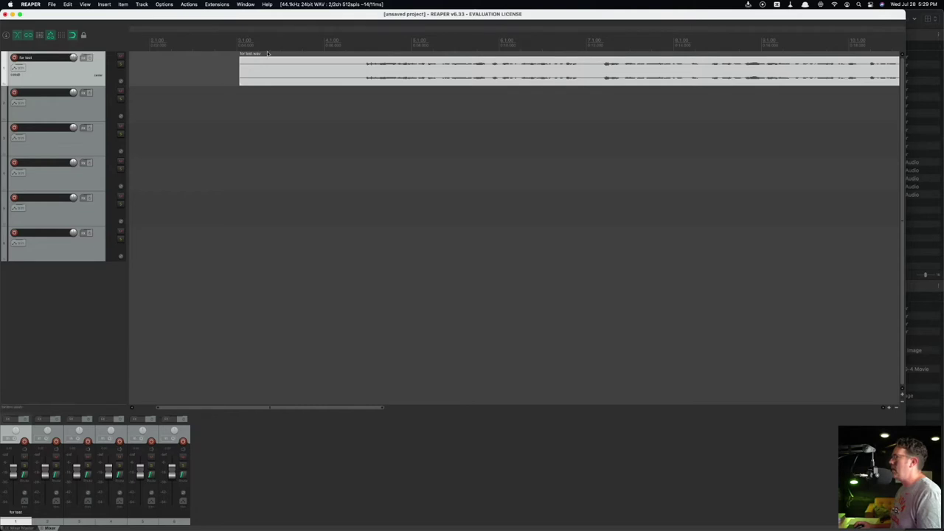
Step: Copy the for test.wav clip onto the second track and shift the copy about 0.3 seconds later than the original
{"action": "left_click_drag", "start_coordinate": [277, 66], "coordinate": [282, 112]}
{"action": "mouse_move", "coordinate": [296, 97]}
{"action": "left_mouse_down"}
{"action": "mouse_move", "coordinate": [307, 98]}
{"action": "mouse_move", "coordinate": [296, 106]}
{"action": "mouse_move", "coordinate": [305, 110]}
{"action": "left_mouse_up"}
{"action": "left_click", "coordinate": [191, 103]}
{"action": "left_click", "coordinate": [171, 73]}
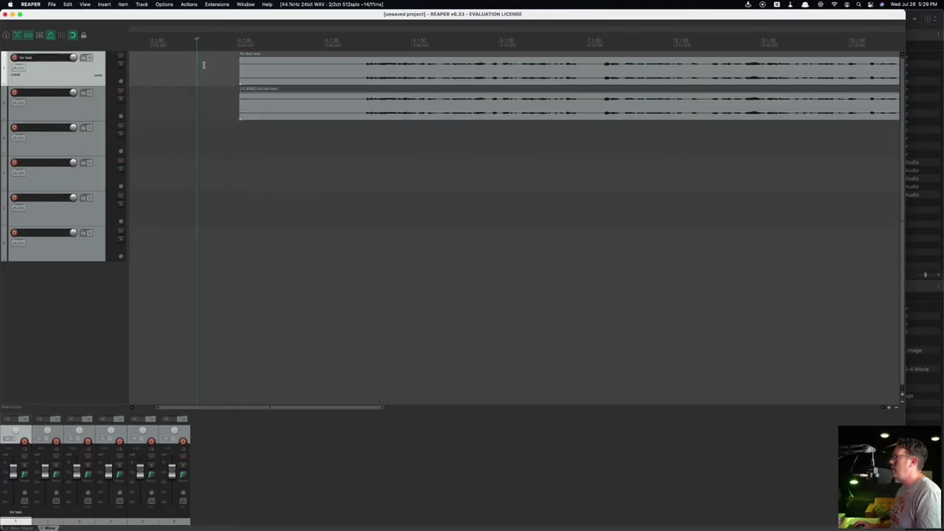
{"action": "left_click_drag", "start_coordinate": [267, 105], "coordinate": [261, 106]}
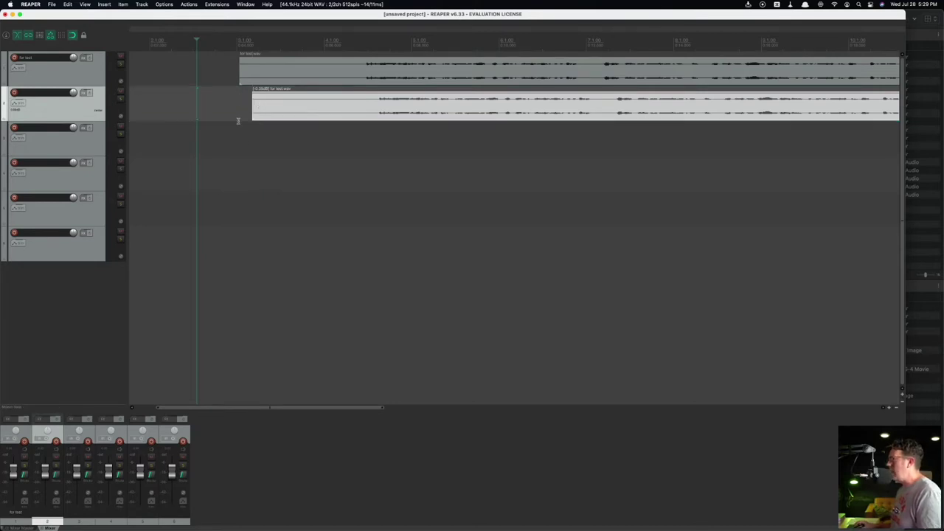
Step: Move the clip copy from the second track onto the first, overlapping the original's end, and turn automatic crossfading back on
{"action": "left_click", "coordinate": [173, 101]}
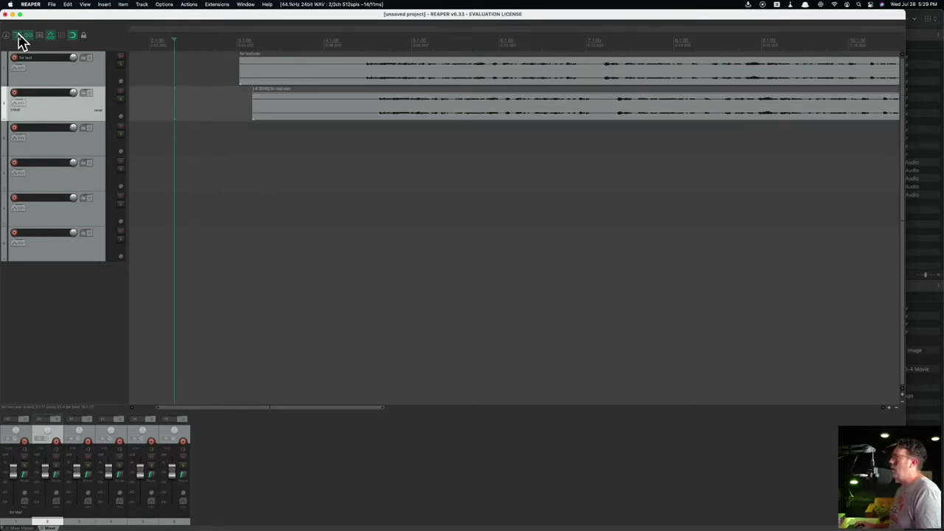
{"action": "left_click", "coordinate": [27, 36]}
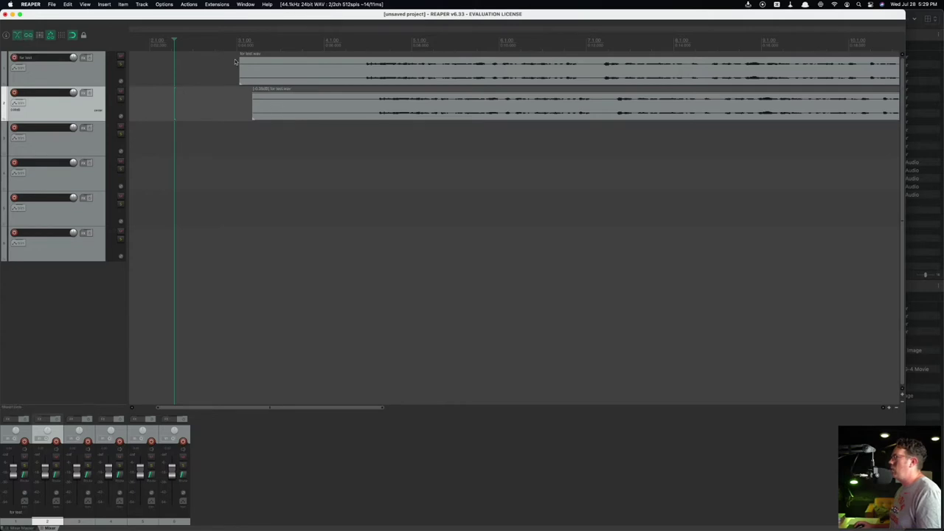
{"action": "scroll", "coordinate": [251, 96], "scroll_direction": "down", "scroll_amount": 2}
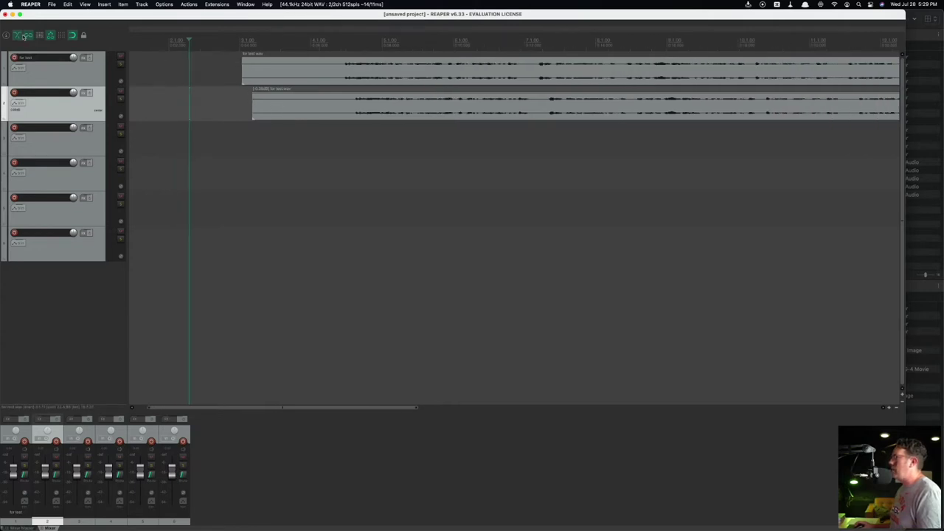
{"action": "scroll", "coordinate": [361, 158], "scroll_direction": "down", "scroll_amount": 4}
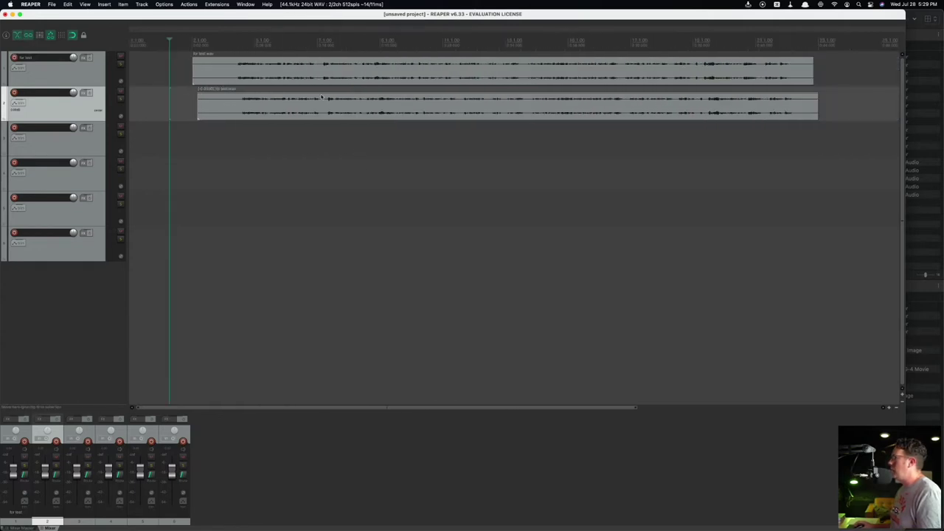
{"action": "left_click_drag", "start_coordinate": [246, 104], "coordinate": [848, 80]}
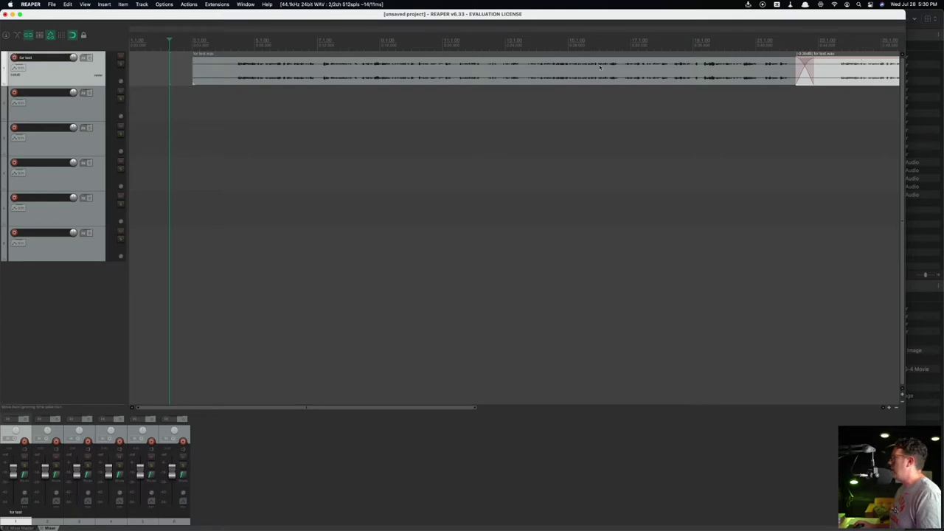
{"action": "left_click", "coordinate": [17, 36]}
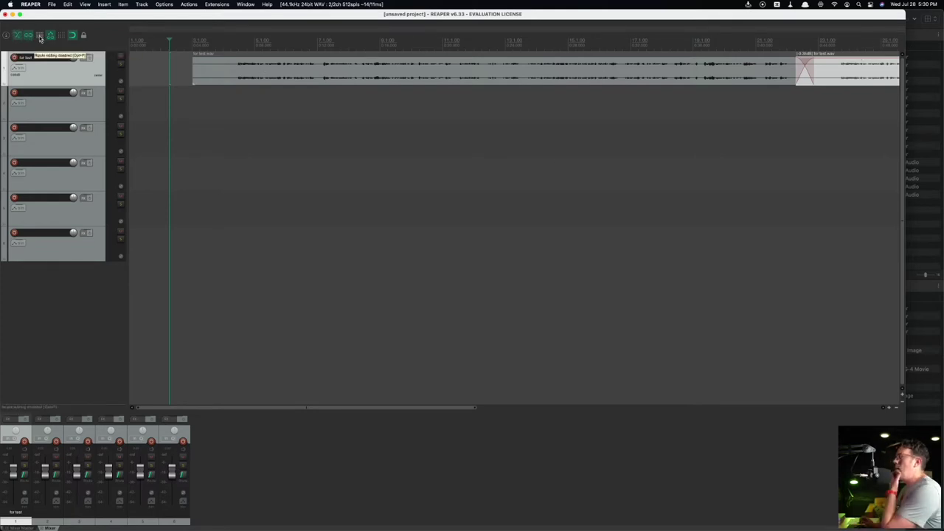
Step: Separate the second clip from the first, leaving a gap, and cut a roughly one-second section from the first clip at about 0:24
{"action": "left_click", "coordinate": [164, 129]}
{"action": "scroll", "coordinate": [164, 130], "scroll_direction": "down", "scroll_amount": 3}
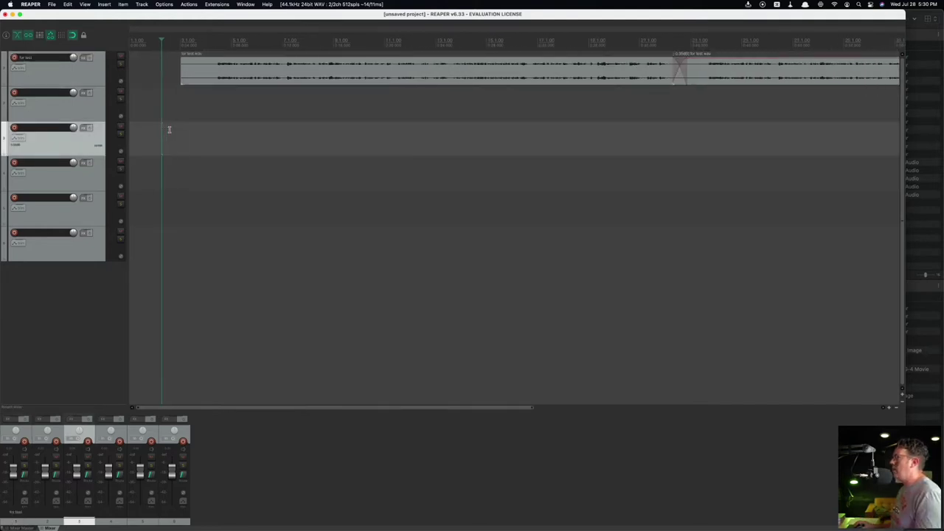
{"action": "left_click_drag", "start_coordinate": [588, 66], "coordinate": [643, 68]}
{"action": "left_click_drag", "start_coordinate": [359, 76], "coordinate": [369, 76]}
{"action": "key", "text": "Delete"}
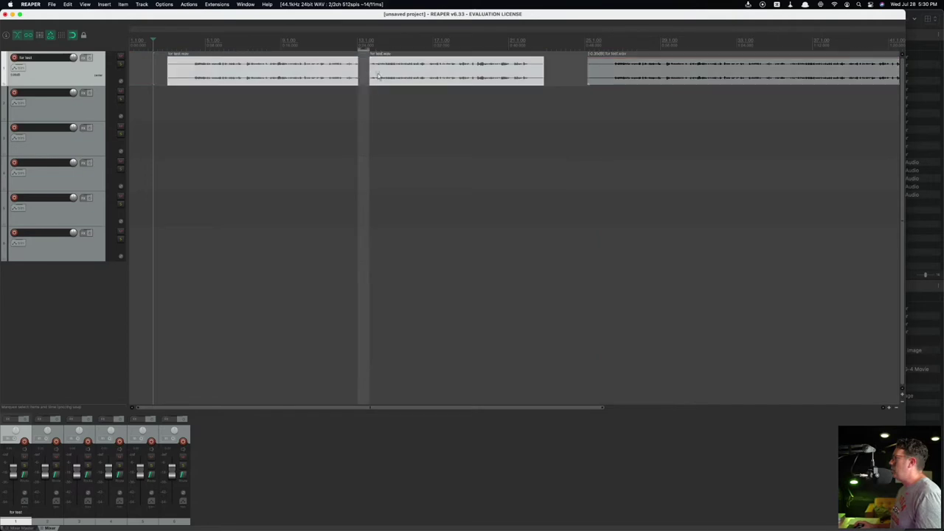
Step: Cut another roughly one-second section at about 0:33 and nudge the resulting middle piece slightly earlier on the first track
{"action": "key", "text": "Delete"}
{"action": "left_click_drag", "start_coordinate": [441, 71], "coordinate": [496, 81]}
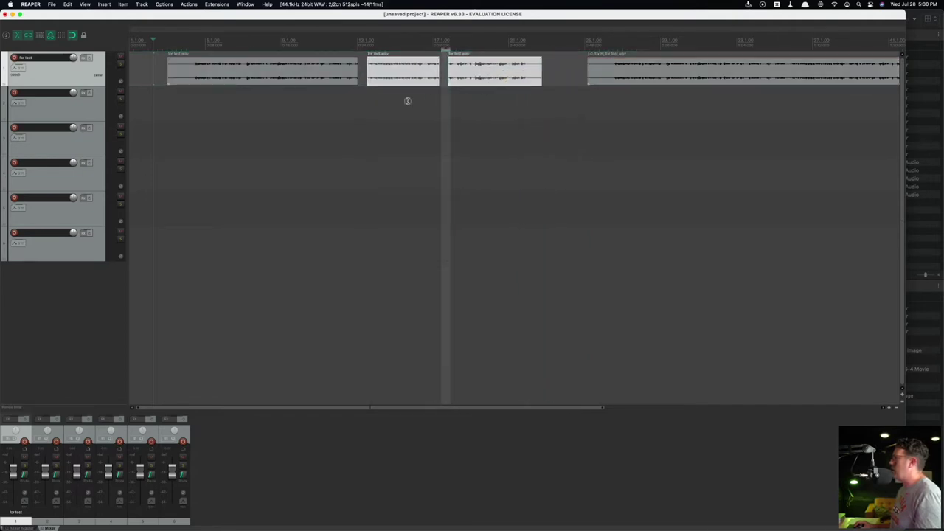
{"action": "left_click_drag", "start_coordinate": [395, 74], "coordinate": [392, 76]}
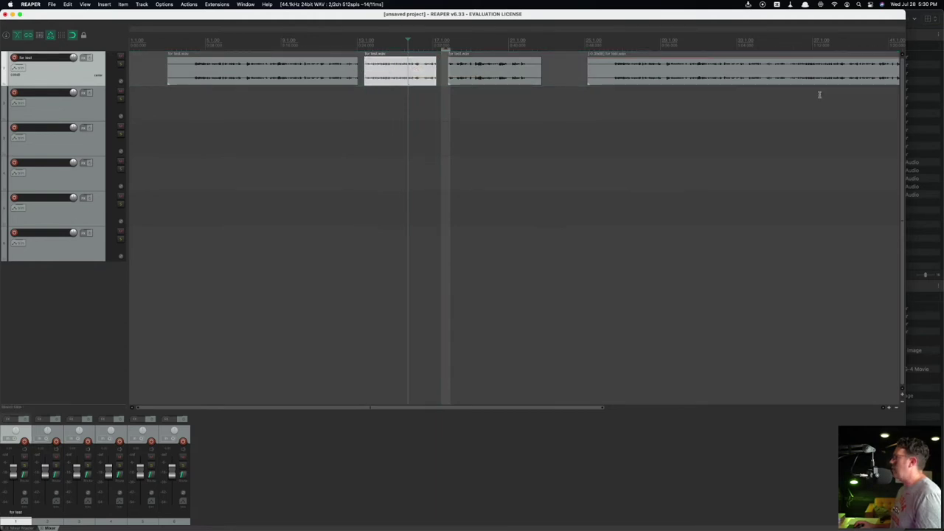
{"action": "left_click_drag", "start_coordinate": [392, 68], "coordinate": [390, 70]}
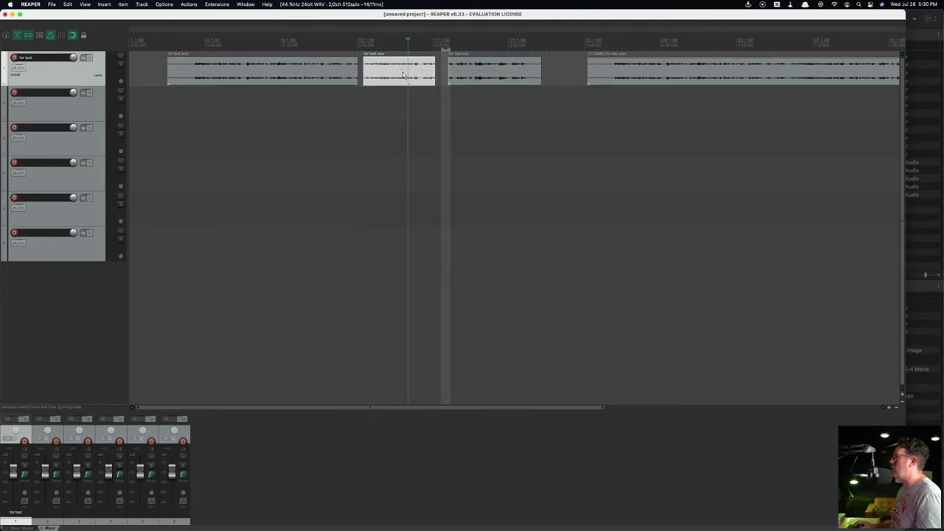
Step: Enable per-track ripple editing and move the middle piece about 3 seconds later together with the clips after it
{"action": "left_click", "coordinate": [40, 37]}
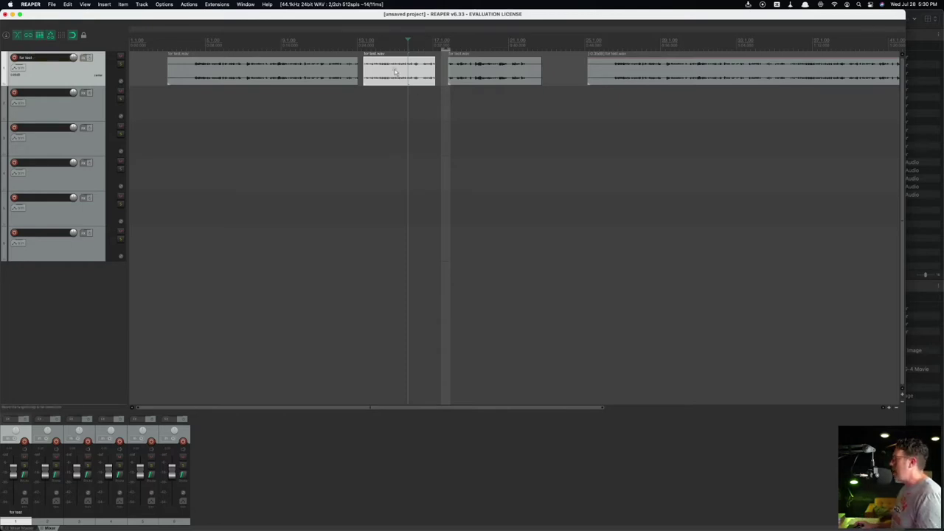
{"action": "left_click_drag", "start_coordinate": [378, 65], "coordinate": [421, 79]}
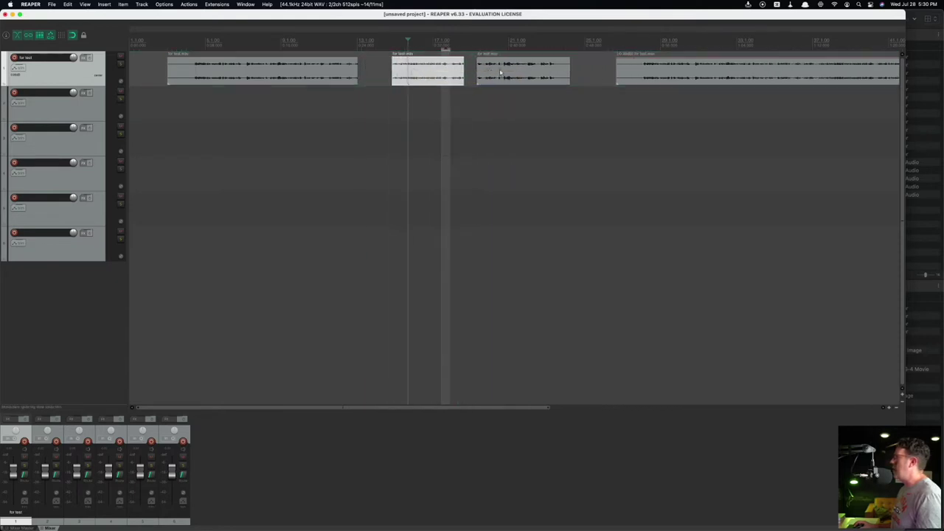
Step: Copy the third piece onto tracks two, three and four, and shift the middle piece slightly earlier with ripple editing across all tracks
{"action": "left_click_drag", "start_coordinate": [502, 73], "coordinate": [693, 171]}
{"action": "left_click", "coordinate": [417, 140]}
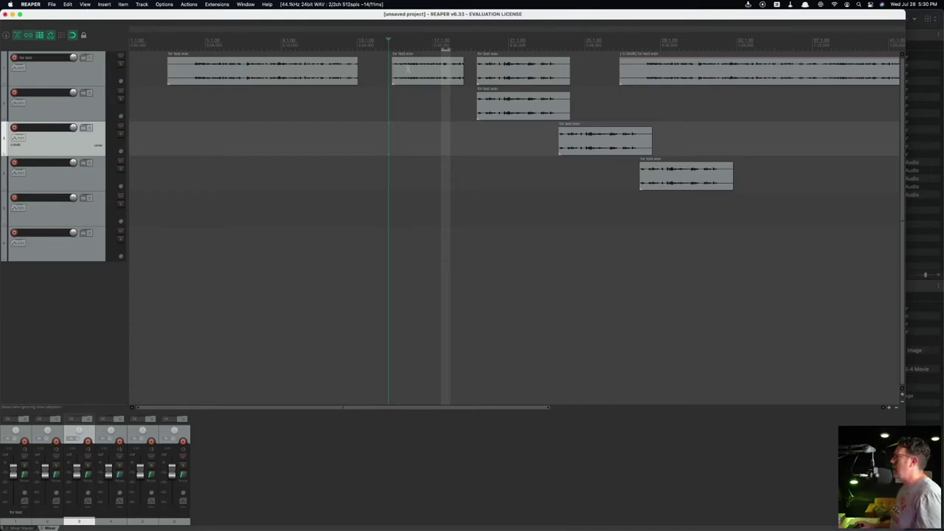
{"action": "mouse_move", "coordinate": [408, 68]}
{"action": "left_mouse_down"}
{"action": "mouse_move", "coordinate": [458, 74]}
{"action": "mouse_move", "coordinate": [439, 77]}
{"action": "mouse_move", "coordinate": [428, 116]}
{"action": "mouse_move", "coordinate": [433, 259]}
{"action": "mouse_move", "coordinate": [426, 116]}
{"action": "mouse_move", "coordinate": [552, 118]}
{"action": "mouse_move", "coordinate": [674, 220]}
{"action": "mouse_move", "coordinate": [410, 78]}
{"action": "mouse_move", "coordinate": [453, 79]}
{"action": "mouse_move", "coordinate": [416, 76]}
{"action": "left_mouse_up"}
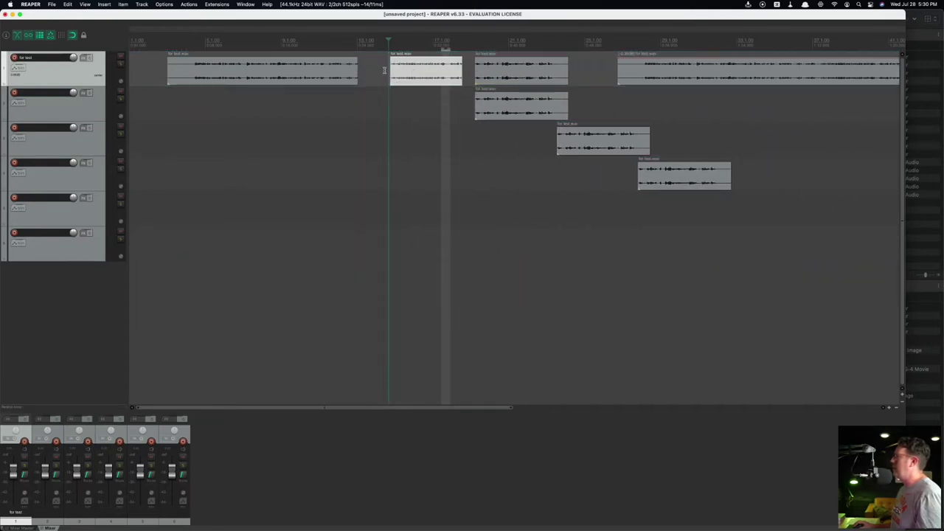
{"action": "left_click", "coordinate": [366, 71]}
{"action": "left_click", "coordinate": [224, 92]}
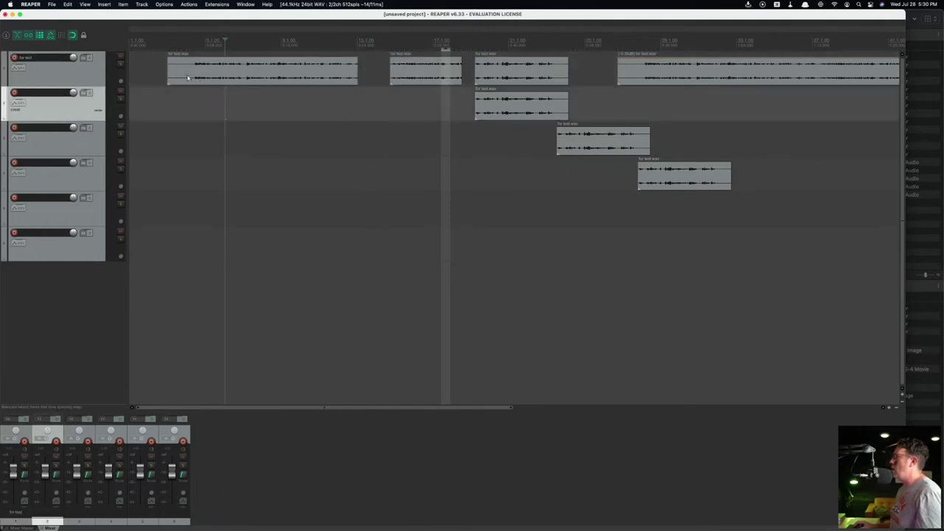
Step: Ripple-delete several sections from the first three pieces on the first track, pulling the later clips on all tracks earlier
{"action": "left_click_drag", "start_coordinate": [183, 77], "coordinate": [381, 74]}
{"action": "key", "text": "Delete"}
{"action": "key", "text": "Delete"}
{"action": "key", "text": "Delete"}
{"action": "key", "text": "Delete"}
{"action": "left_click_drag", "start_coordinate": [455, 74], "coordinate": [467, 74]}
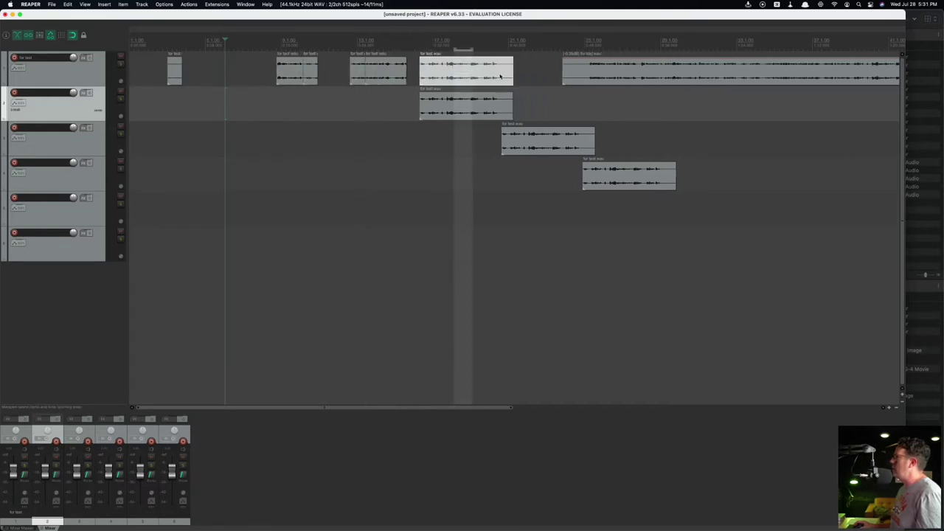
{"action": "key", "text": "Delete"}
Step: Ripple-delete several sections from the long last clip on the first track
{"action": "left_click_drag", "start_coordinate": [624, 75], "coordinate": [751, 79]}
{"action": "key", "text": "Delete"}
{"action": "key", "text": "Delete"}
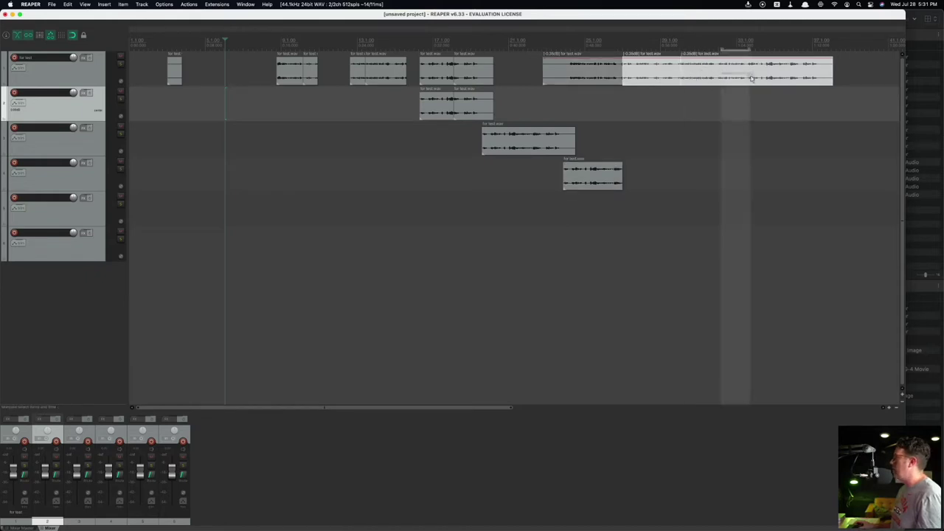
{"action": "key", "text": "Delete"}
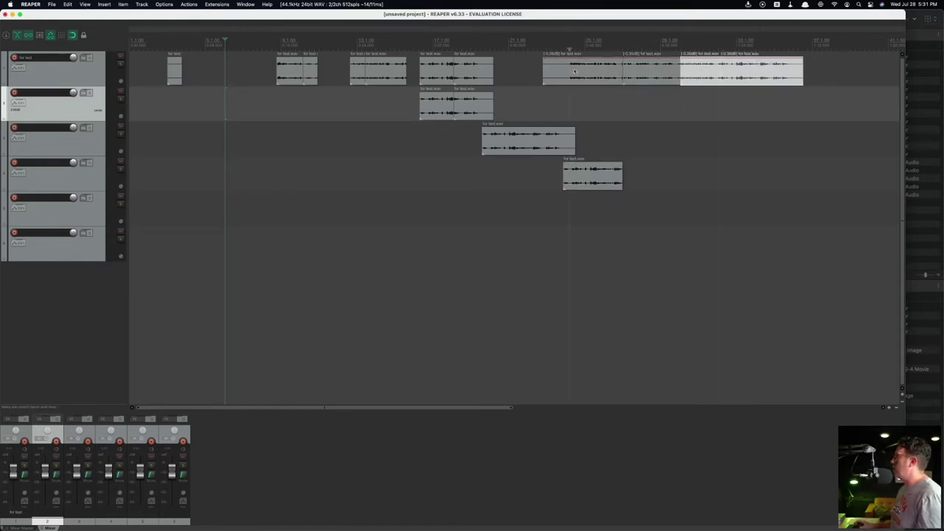
{"action": "left_click_drag", "start_coordinate": [574, 71], "coordinate": [587, 72]}
{"action": "key", "text": "Delete"}
Step: Ripple-delete one more section from the stacked clips at about 0:33 and a short one from the group at about 0:16
{"action": "left_click_drag", "start_coordinate": [442, 77], "coordinate": [468, 77]}
{"action": "key", "text": "Delete"}
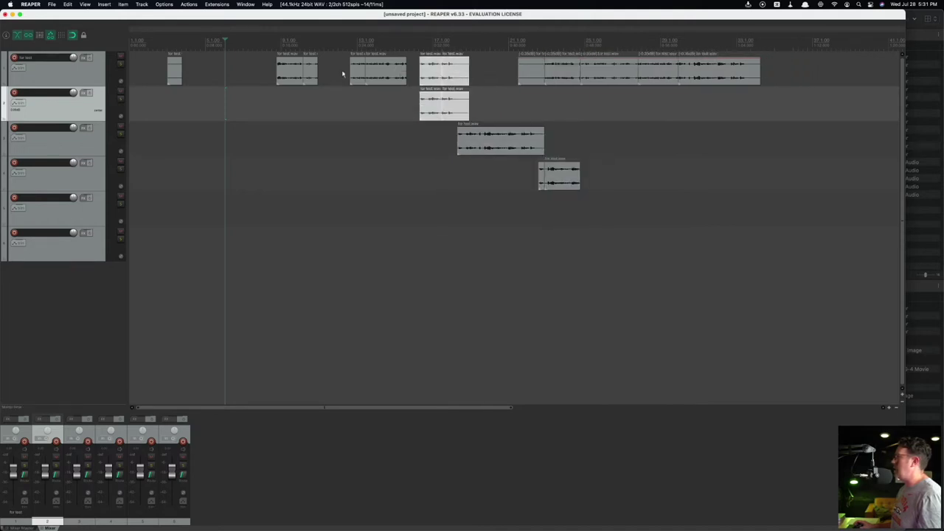
{"action": "left_click_drag", "start_coordinate": [286, 68], "coordinate": [292, 70]}
{"action": "key", "text": "Delete"}
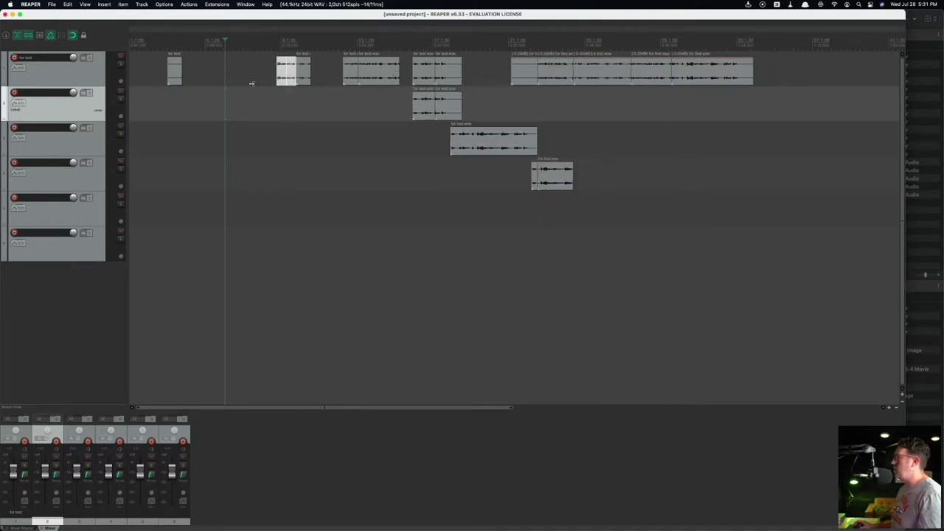
Step: Switch the timeline ruler's time unit to Minutes:Seconds
{"action": "left_click", "coordinate": [177, 128]}
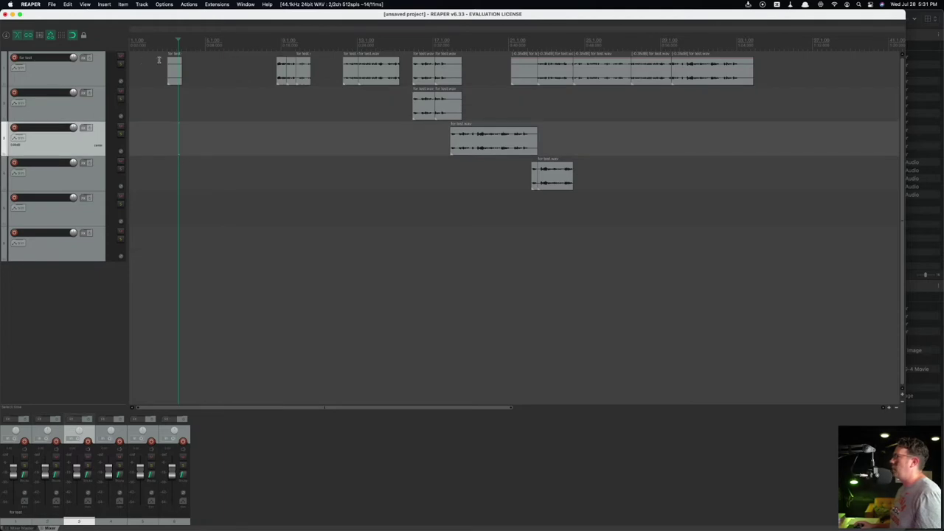
{"action": "right_click", "coordinate": [228, 44]}
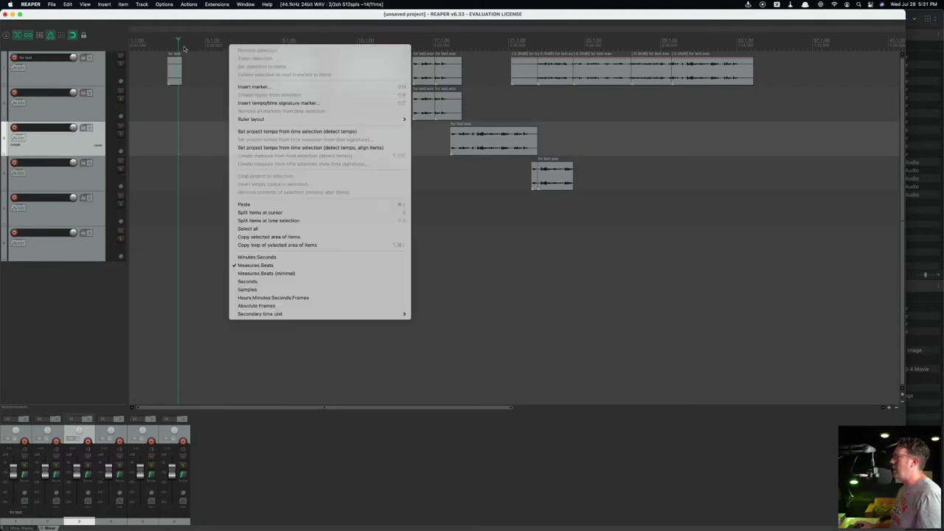
{"action": "right_click", "coordinate": [184, 47]}
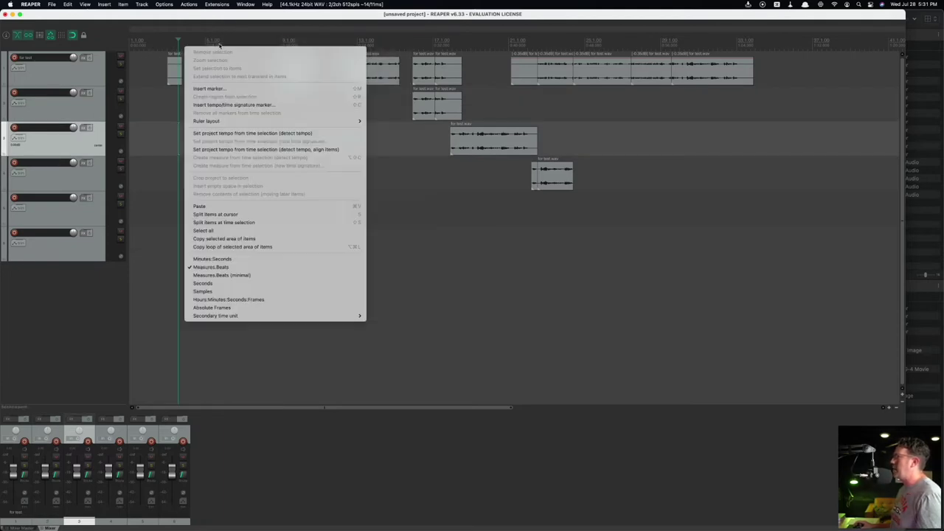
{"action": "left_click", "coordinate": [219, 260]}
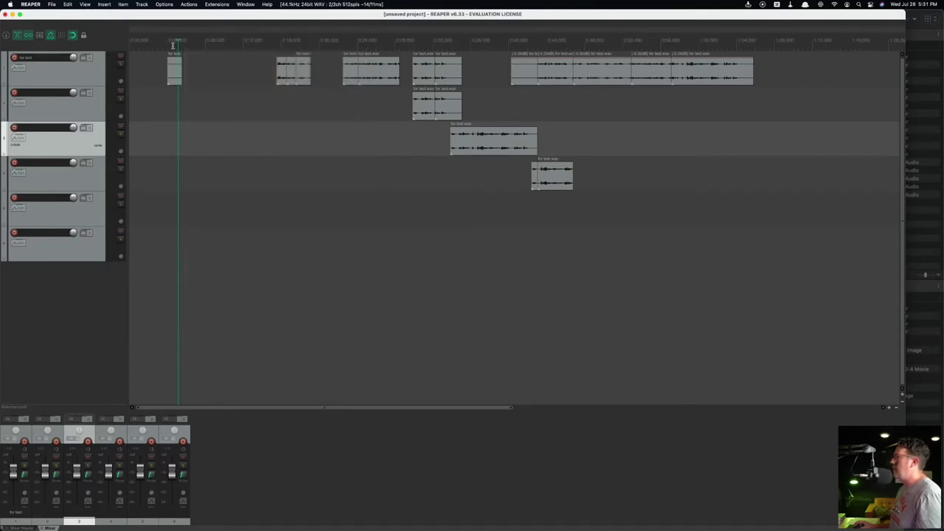
Step: Make a time selection from about 0:41 to 0:46 on the ruler and place the edit cursor at about 0:12
{"action": "left_click_drag", "start_coordinate": [171, 44], "coordinate": [288, 44]}
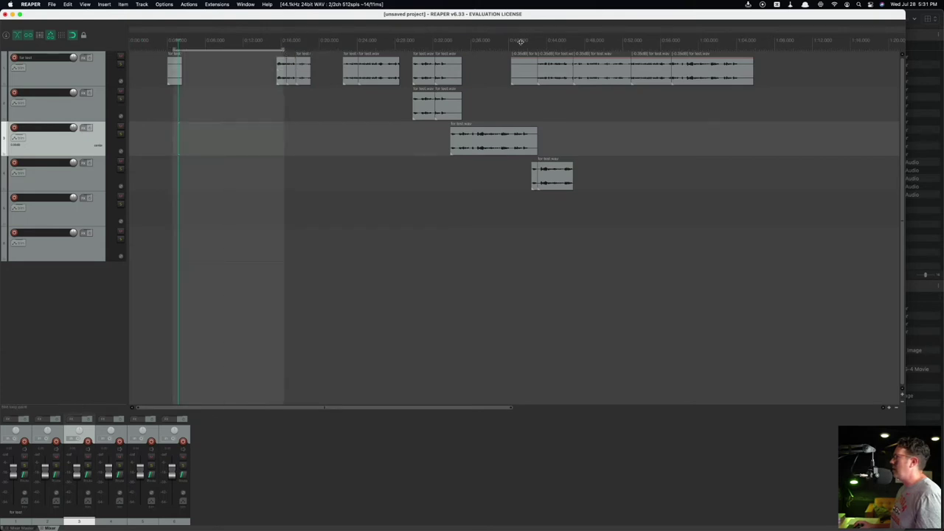
{"action": "left_click_drag", "start_coordinate": [520, 43], "coordinate": [558, 47]}
{"action": "left_click", "coordinate": [411, 42]}
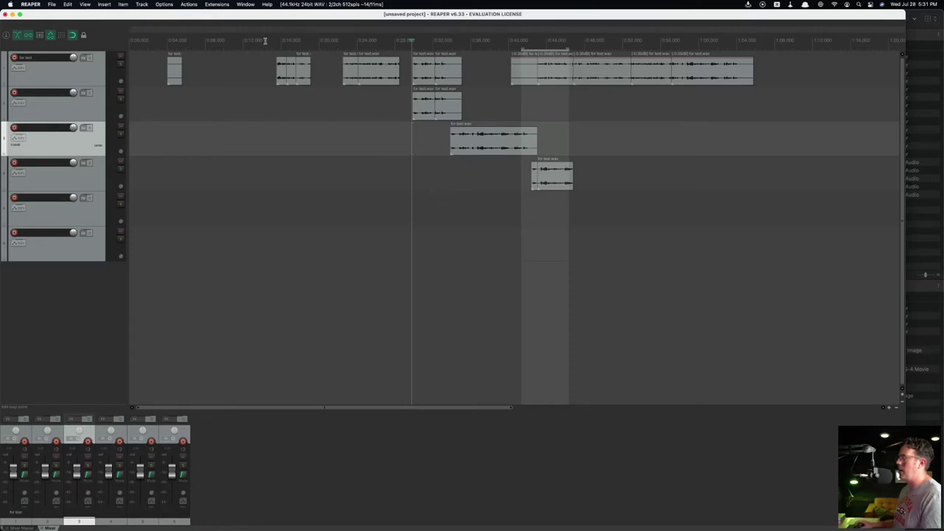
{"action": "left_click", "coordinate": [278, 41]}
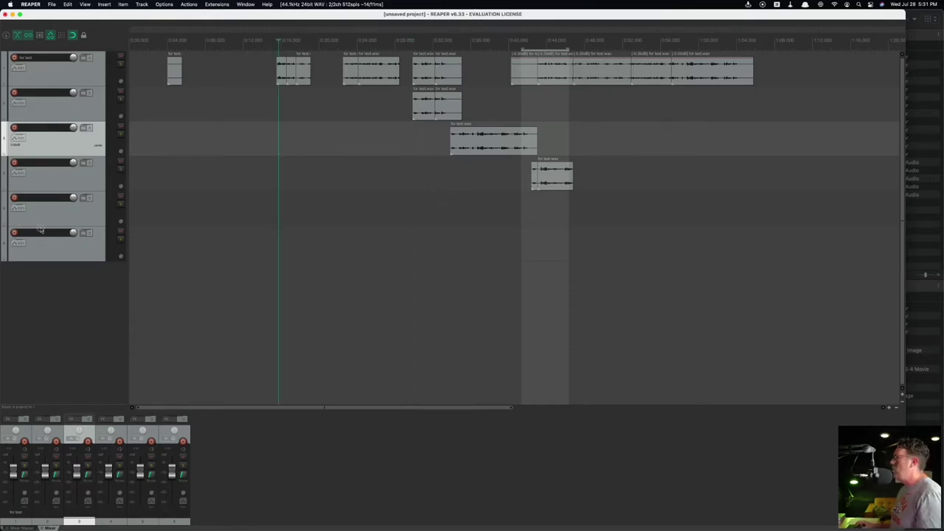
{"action": "left_click", "coordinate": [503, 288]}
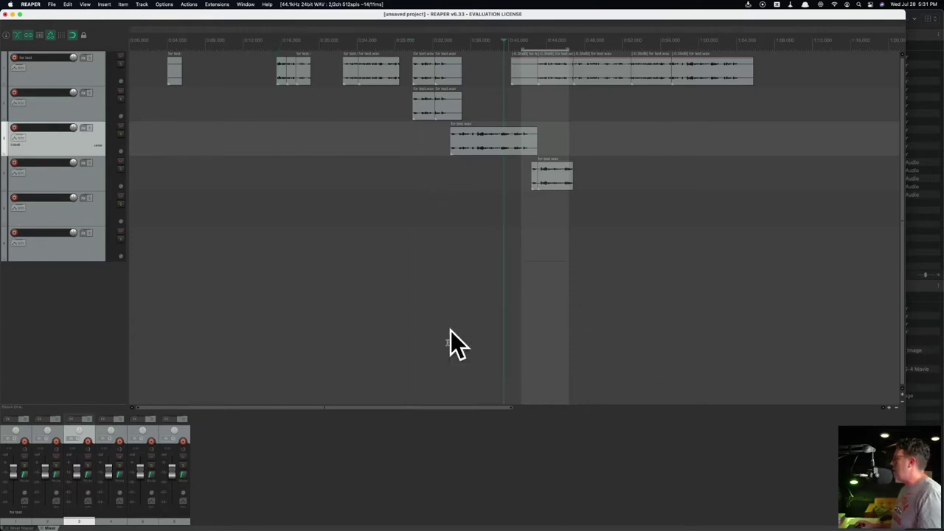
{"action": "left_click", "coordinate": [247, 70]}
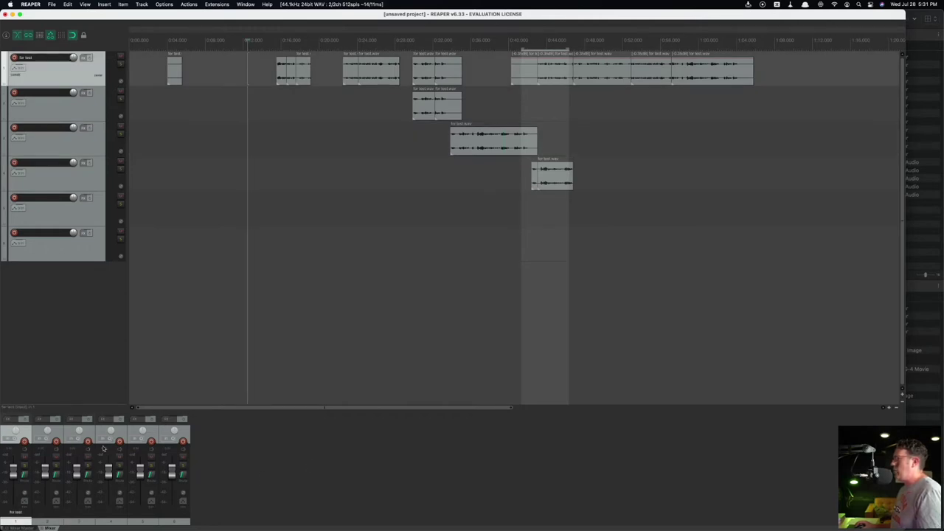
Step: Switch the docked mixer to the Mixer Master view
{"action": "left_click", "coordinate": [23, 529]}
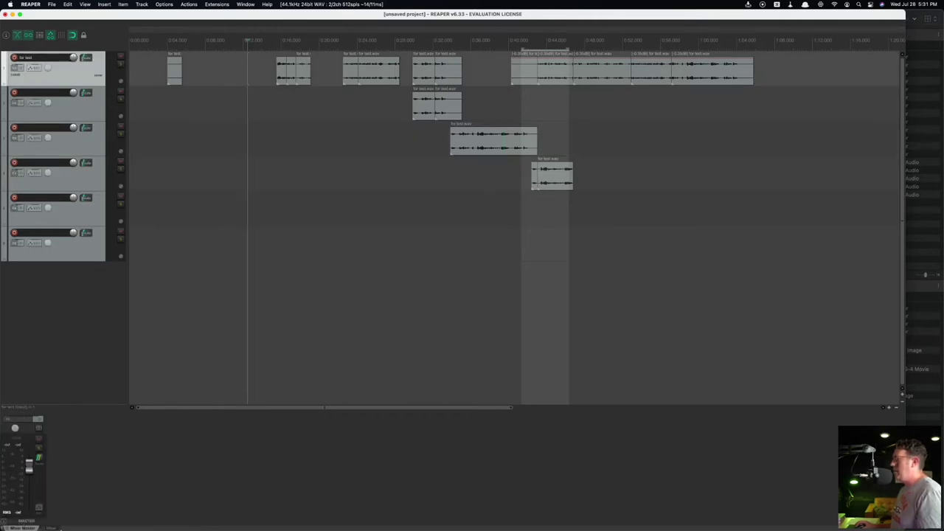
{"action": "left_click", "coordinate": [22, 528]}
{"action": "left_click", "coordinate": [33, 529]}
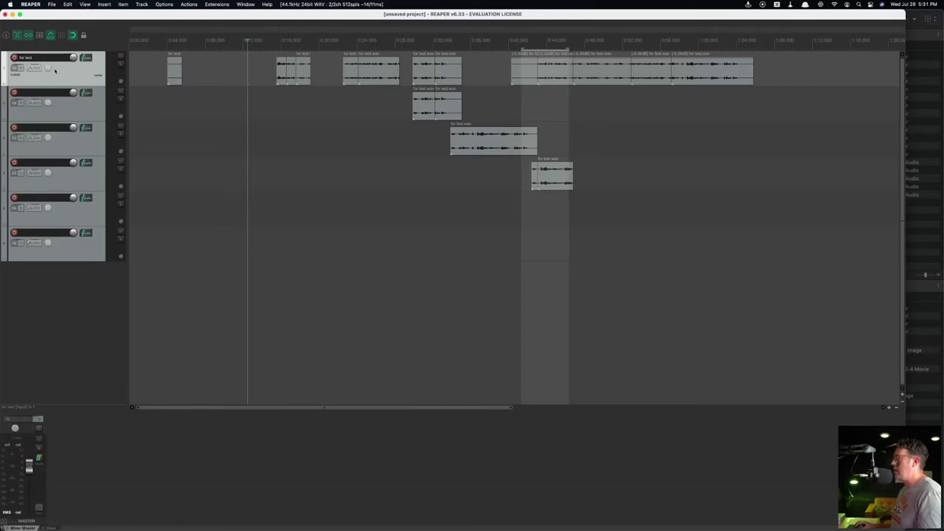
Step: Show the master track above the track list and hide it again
{"action": "right_click", "coordinate": [6, 295]}
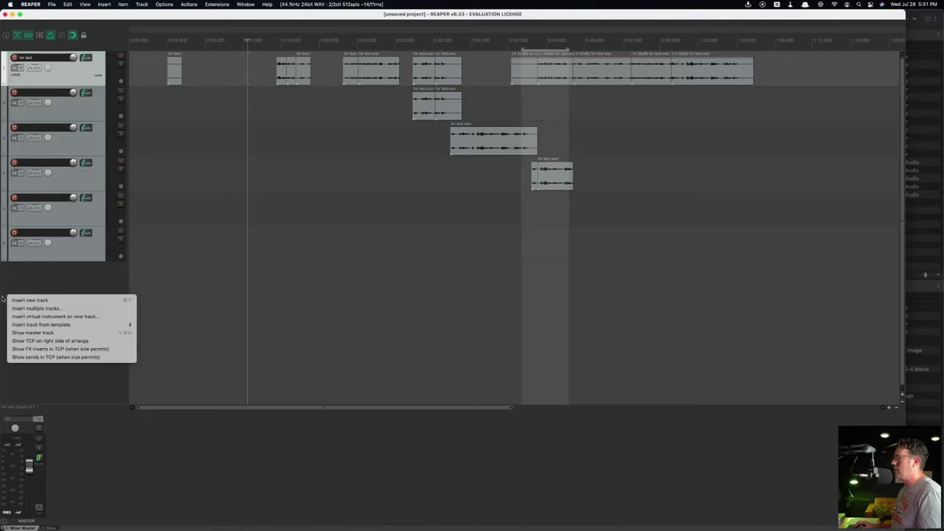
{"action": "left_click", "coordinate": [36, 333]}
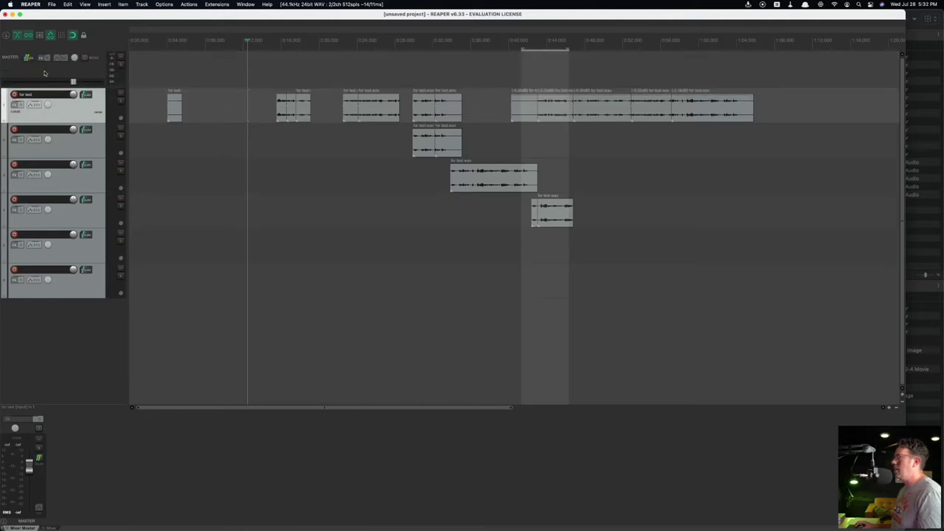
{"action": "right_click", "coordinate": [4, 343]}
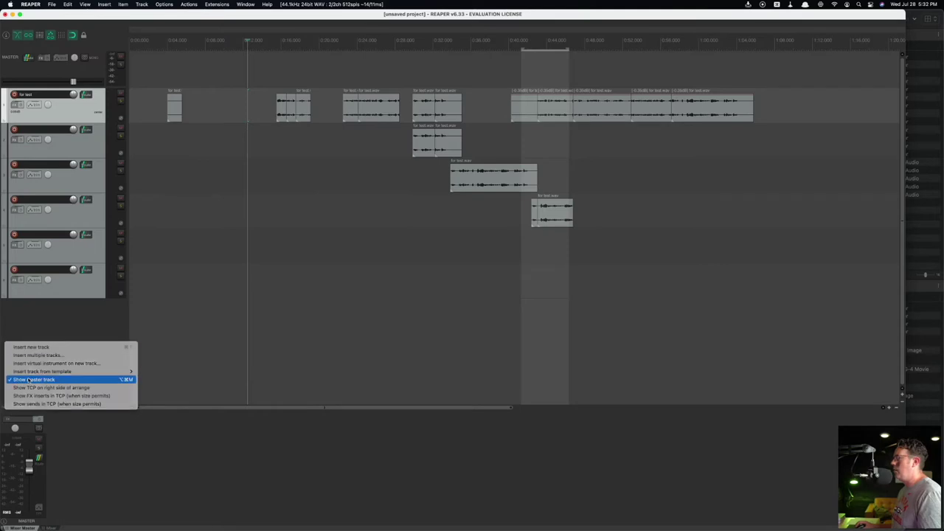
{"action": "left_click", "coordinate": [28, 381]}
Step: Narrow the docked master mixer strip, and briefly open the plugin list for adding FX to the master track
{"action": "mouse_move", "coordinate": [472, 529]}
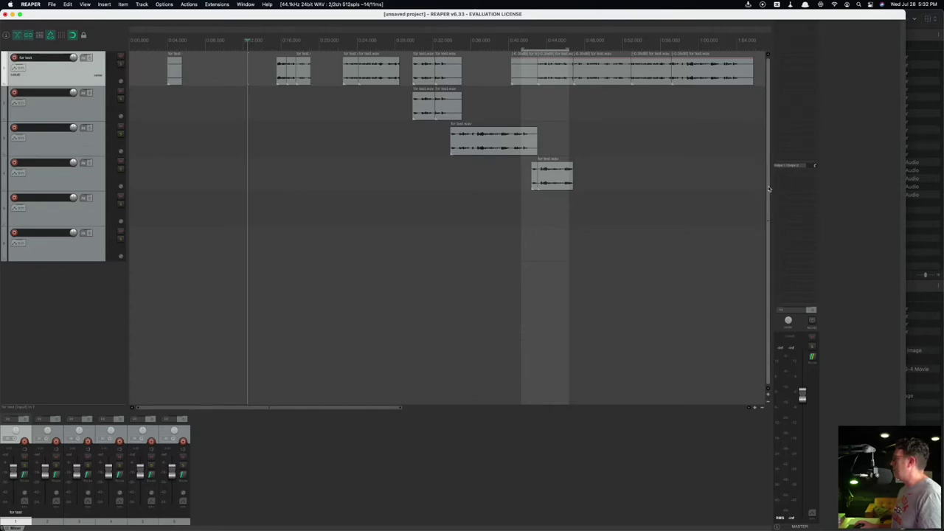
{"action": "left_click_drag", "start_coordinate": [768, 189], "coordinate": [842, 195]}
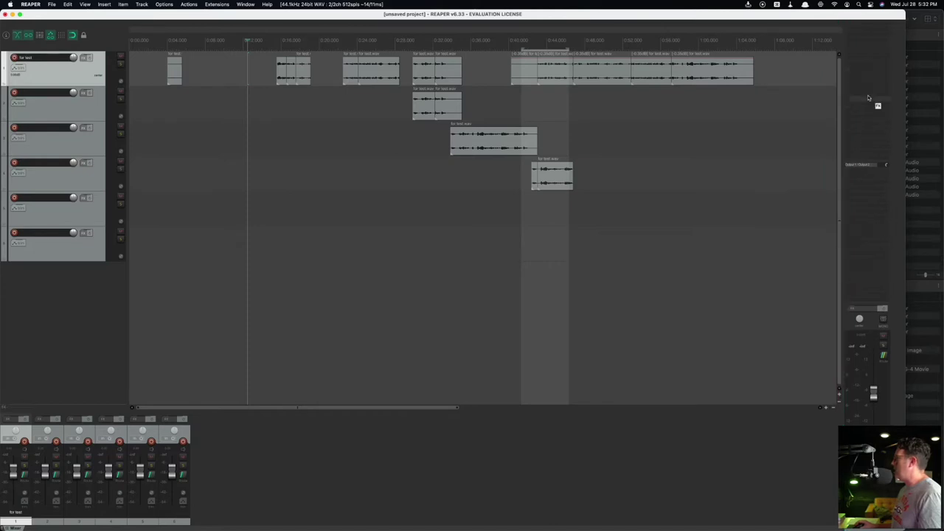
{"action": "left_click", "coordinate": [867, 46]}
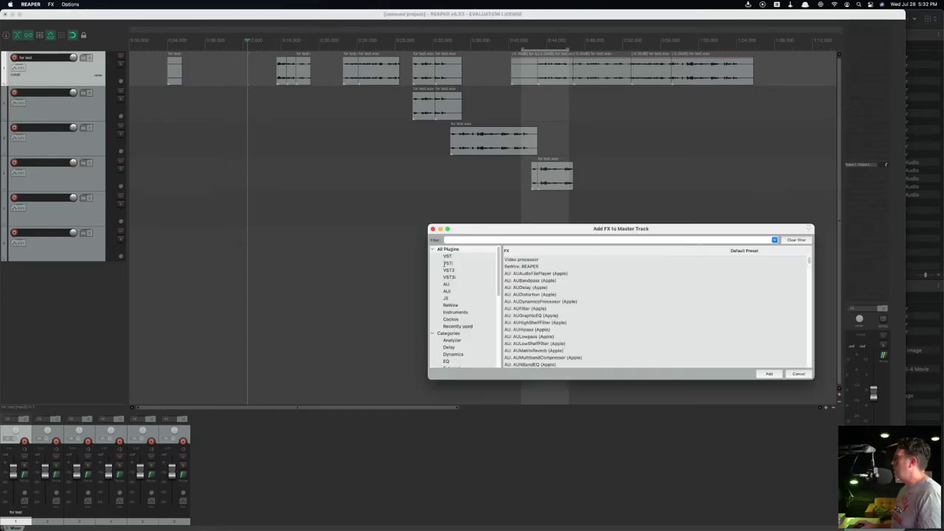
{"action": "left_click", "coordinate": [433, 230]}
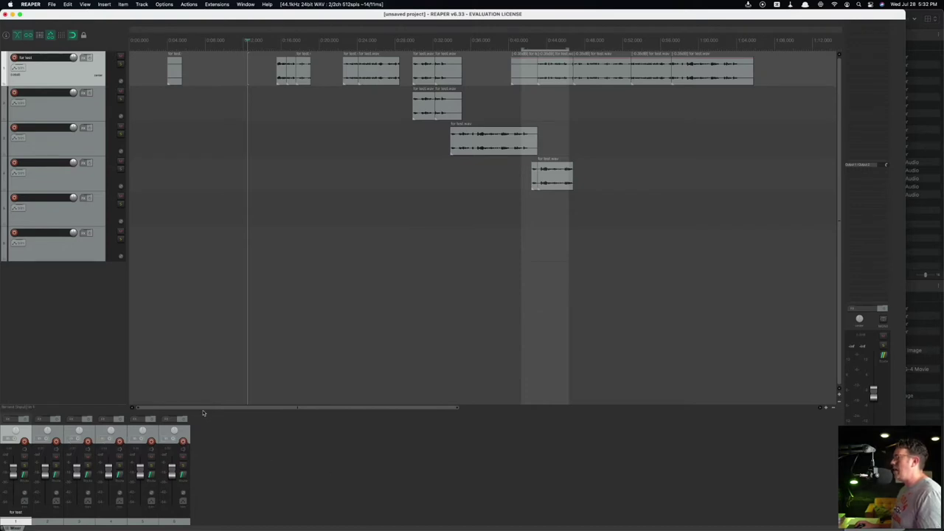
Step: Toggle the mixer's visibility off and on twice, leaving it shown
{"action": "key", "text": "super+m"}
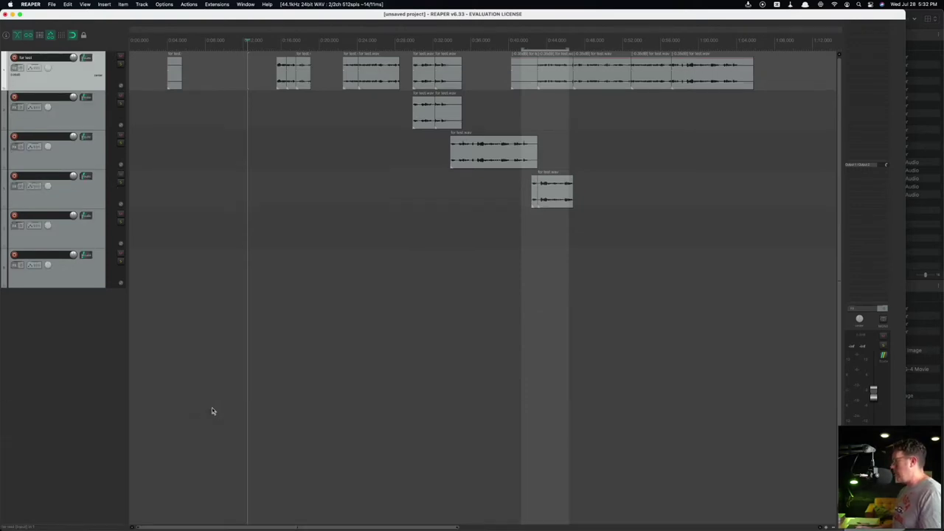
{"action": "key", "text": "super+m"}
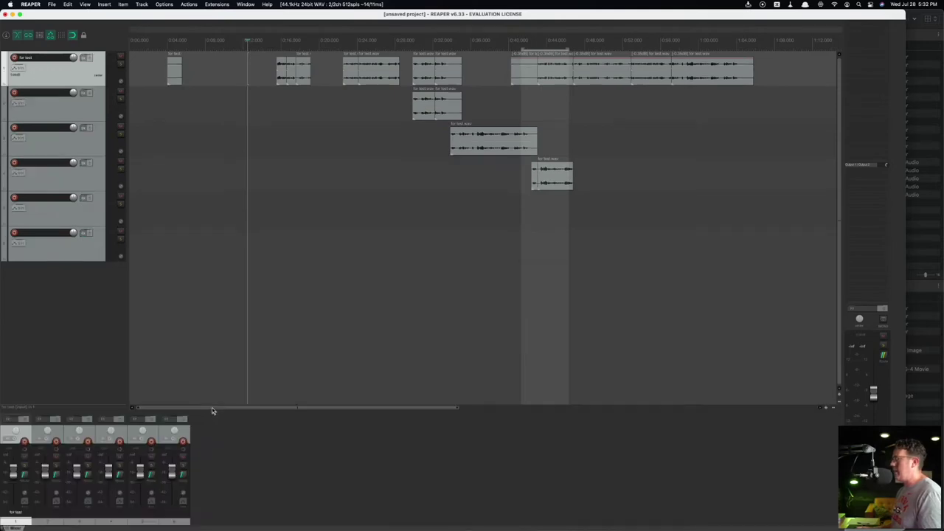
{"action": "key", "text": "super+m"}
{"action": "key", "text": "super+m"}
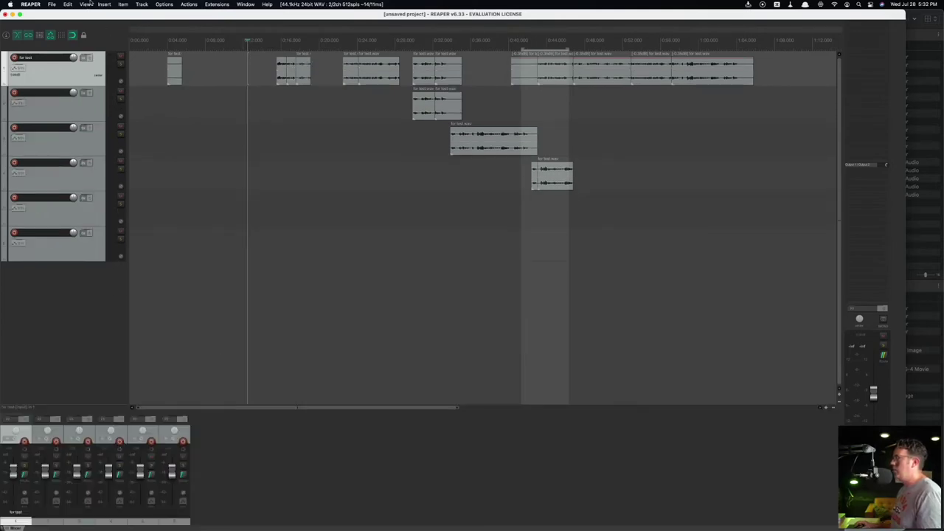
{"action": "key", "text": "ctrl+Up"}
{"action": "key", "text": "ctrl+Up"}
{"action": "key", "text": "ctrl+F2"}
{"action": "key", "text": "Down"}
{"action": "key", "text": "Right"}
{"action": "key", "text": "Right"}
{"action": "key", "text": "Right"}
{"action": "key", "text": "Right"}
{"action": "key", "text": "Right"}
{"action": "key", "text": "Right"}
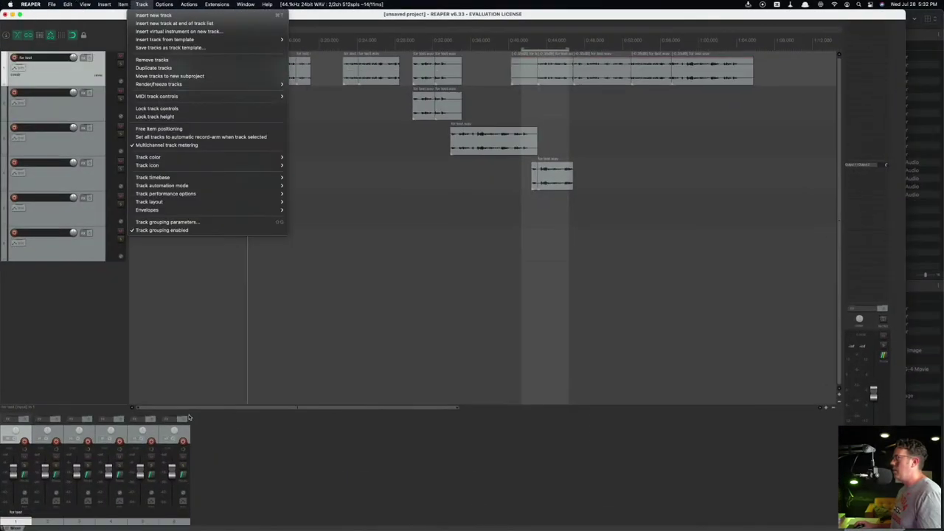
{"action": "key", "text": "Escape"}
{"action": "key", "text": "Escape"}
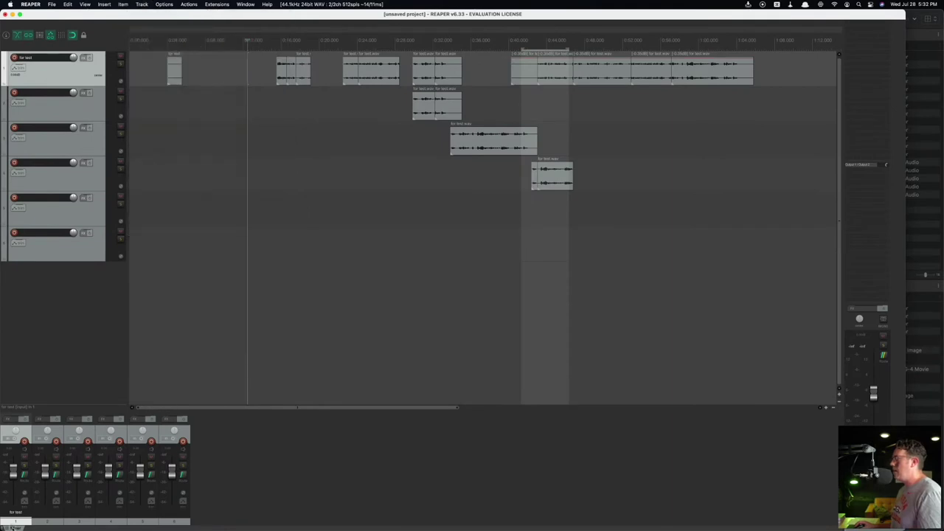
Step: Undock the mixer into a floating window, reposition it over the arrangement and dock it again
{"action": "right_click", "coordinate": [11, 527]}
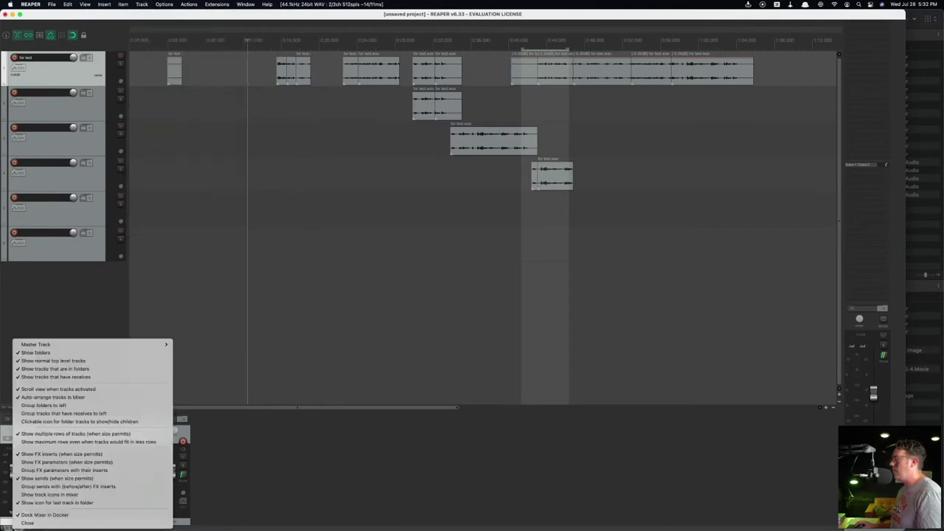
{"action": "left_click", "coordinate": [39, 515]}
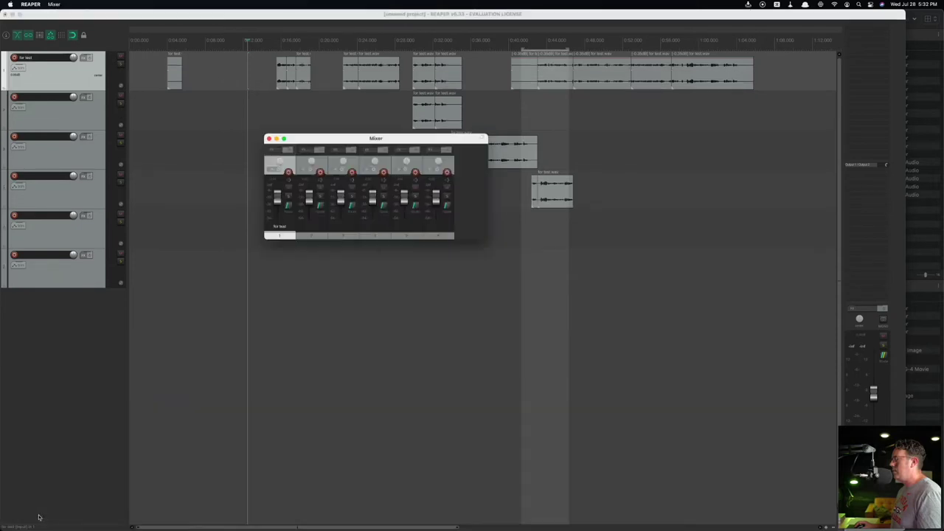
{"action": "left_click_drag", "start_coordinate": [327, 138], "coordinate": [451, 283]}
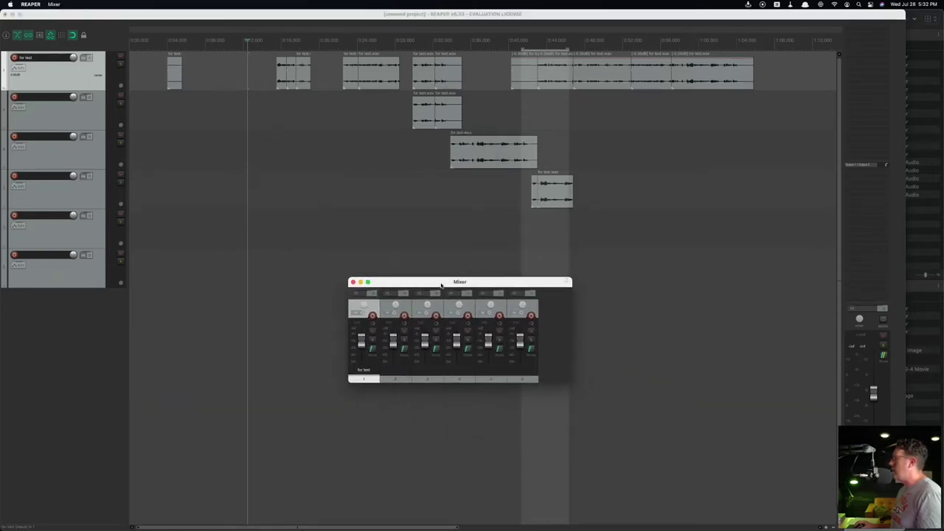
{"action": "right_click", "coordinate": [539, 358]}
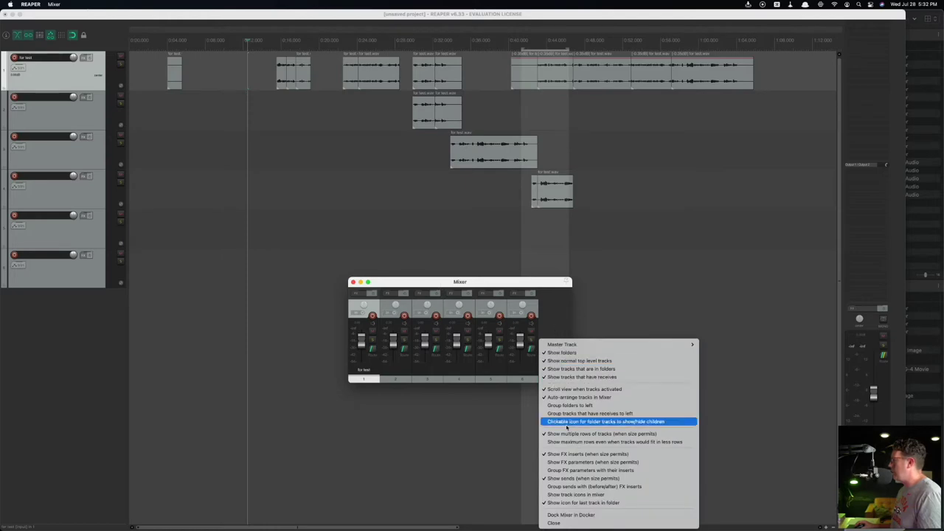
{"action": "left_click", "coordinate": [562, 514]}
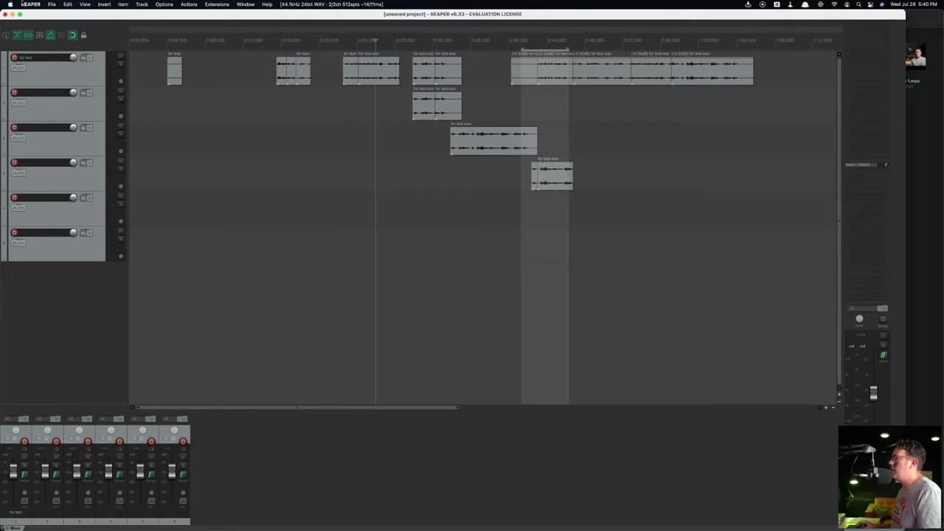
Step: Show the Transport and place the edit cursor at about 0:38
{"action": "left_click", "coordinate": [86, 4]}
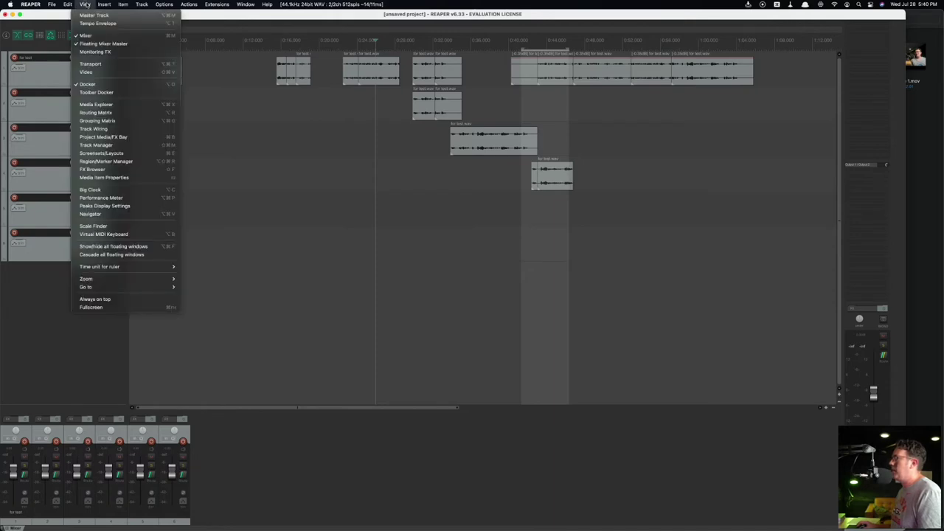
{"action": "left_click", "coordinate": [90, 64]}
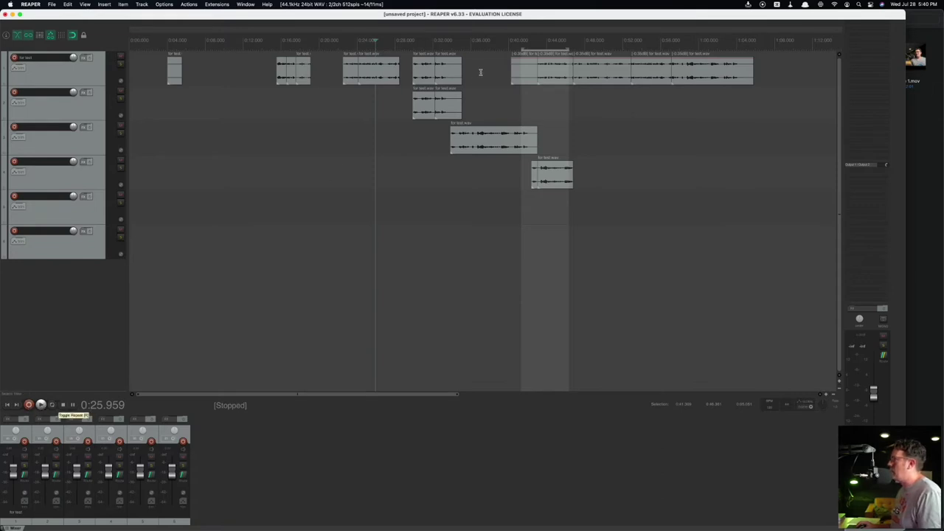
{"action": "left_click", "coordinate": [514, 79]}
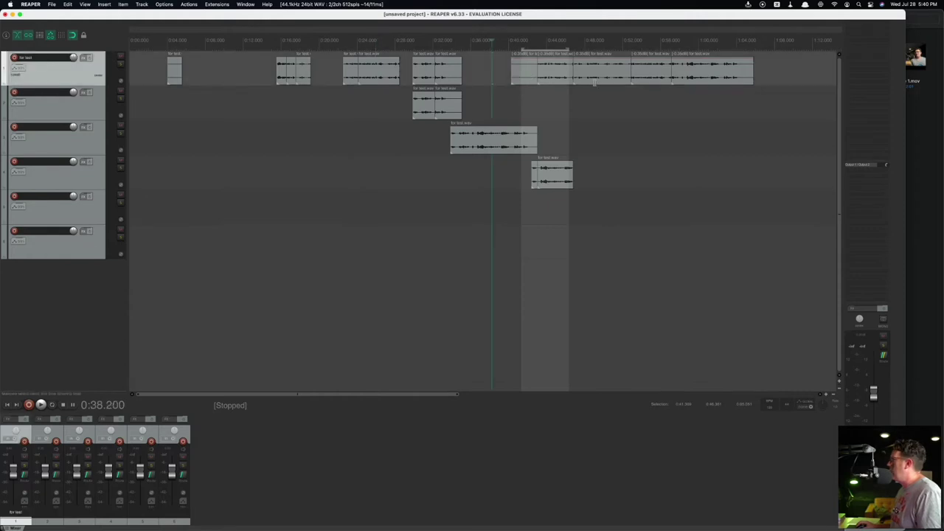
Step: Move the first track's clip at about 0:50 slightly earlier to crossfade with its neighbour, and make a time selection from about 0:56 to 1:01
{"action": "mouse_move", "coordinate": [612, 78]}
{"action": "left_mouse_down"}
{"action": "mouse_move", "coordinate": [649, 79]}
{"action": "mouse_move", "coordinate": [607, 78]}
{"action": "left_mouse_up"}
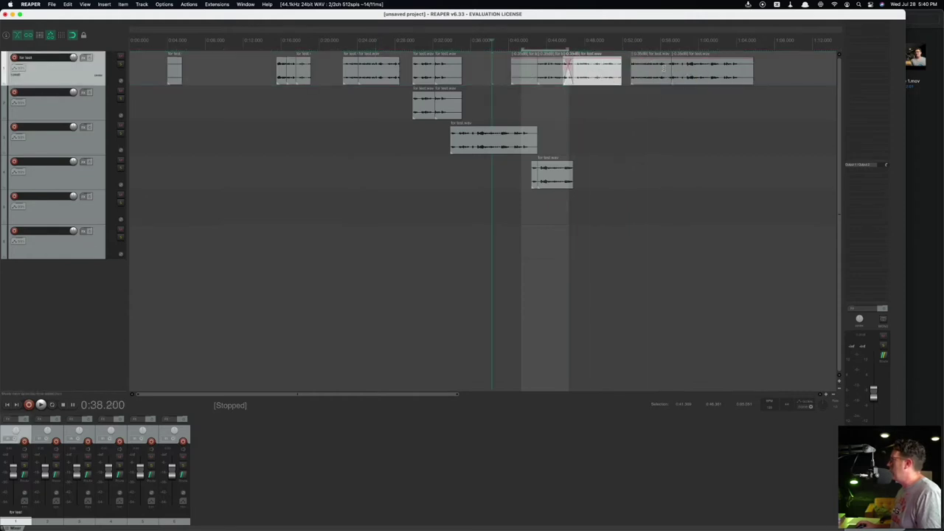
{"action": "left_click", "coordinate": [668, 74]}
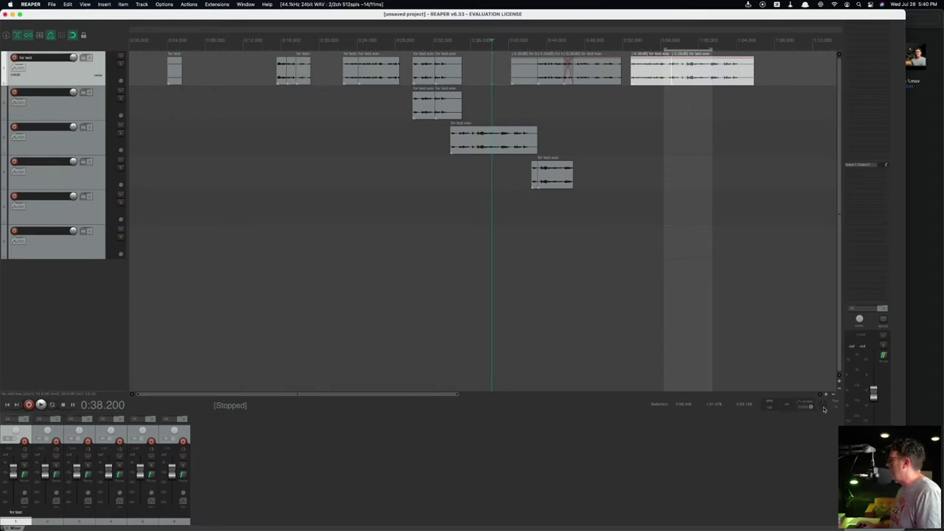
Step: Change the master playback rate, view its options, and audition the project from about 0:25
{"action": "left_click", "coordinate": [365, 109]}
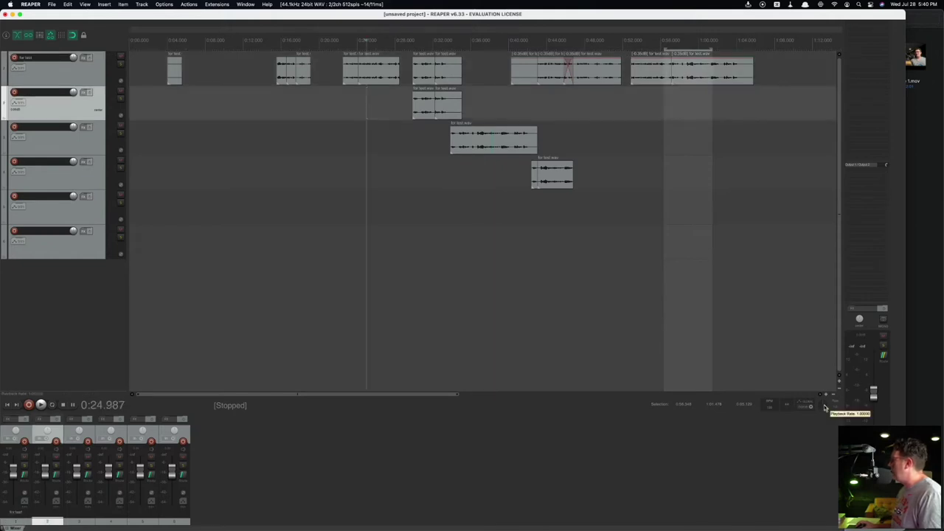
{"action": "left_click_drag", "start_coordinate": [825, 407], "coordinate": [825, 407]}
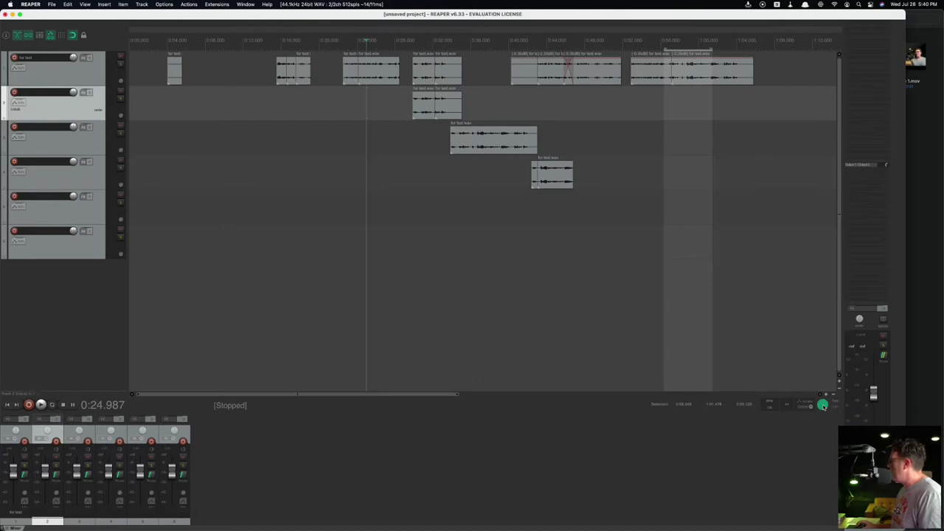
{"action": "double_click", "coordinate": [824, 406]}
{"action": "right_click", "coordinate": [823, 405]}
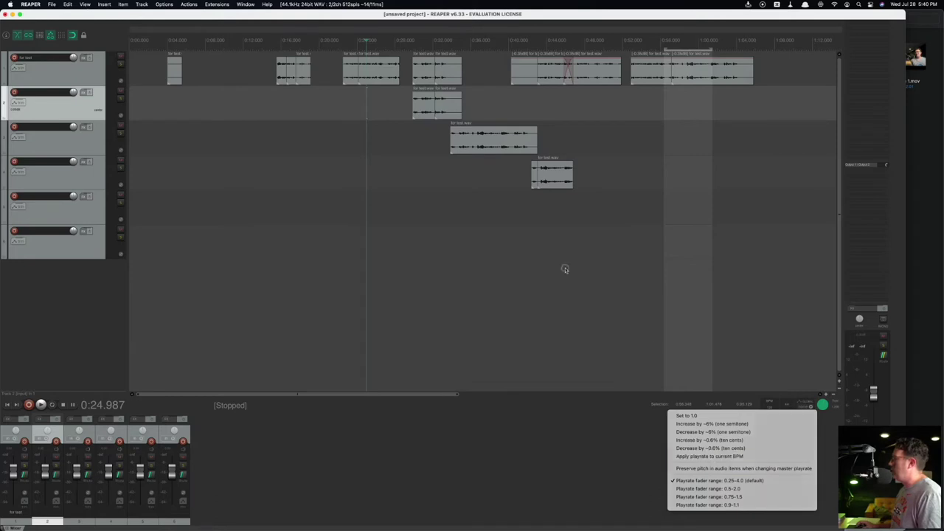
{"action": "left_click", "coordinate": [443, 112]}
{"action": "key", "text": "space"}
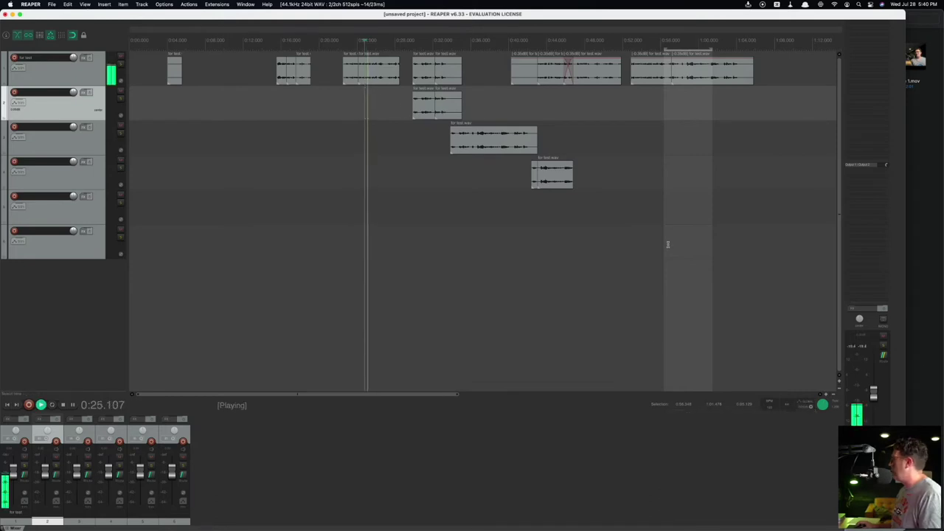
{"action": "key", "text": "space"}
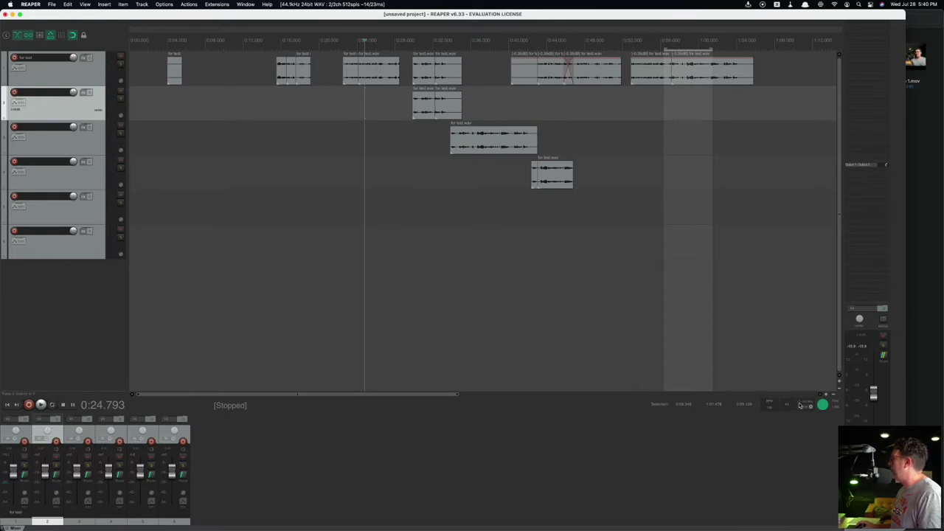
Step: Toggle preserving pitch in audio items when changing master playrate, and audition the clips from about 0:55 and 0:24
{"action": "right_click", "coordinate": [822, 405]}
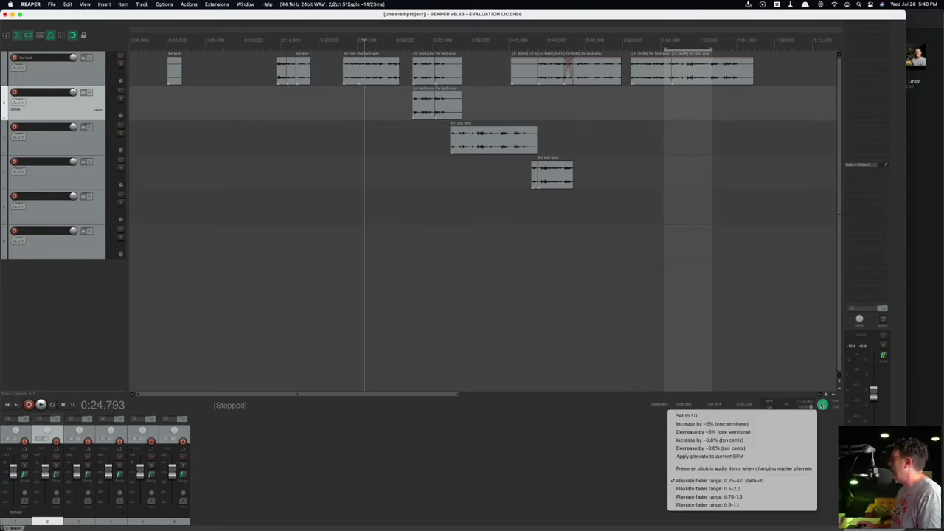
{"action": "left_click", "coordinate": [701, 469]}
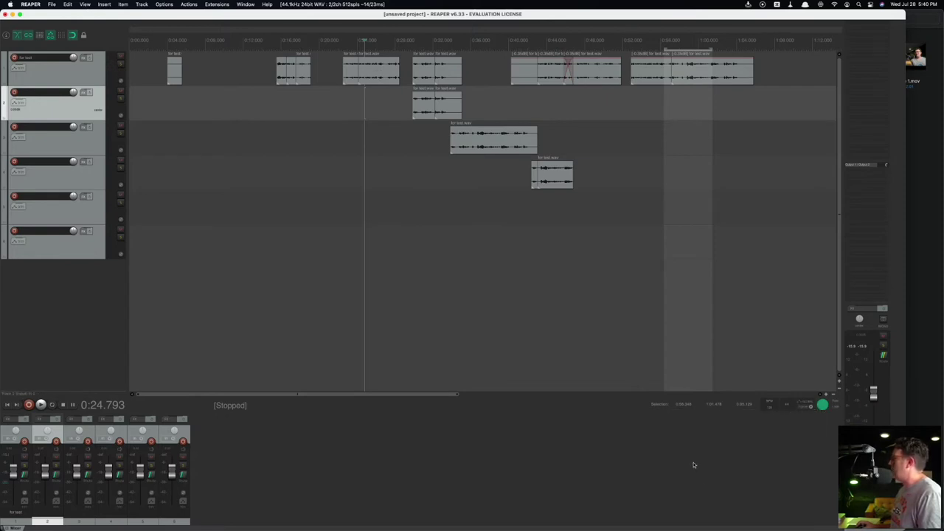
{"action": "left_click", "coordinate": [655, 101]}
{"action": "key", "text": "space"}
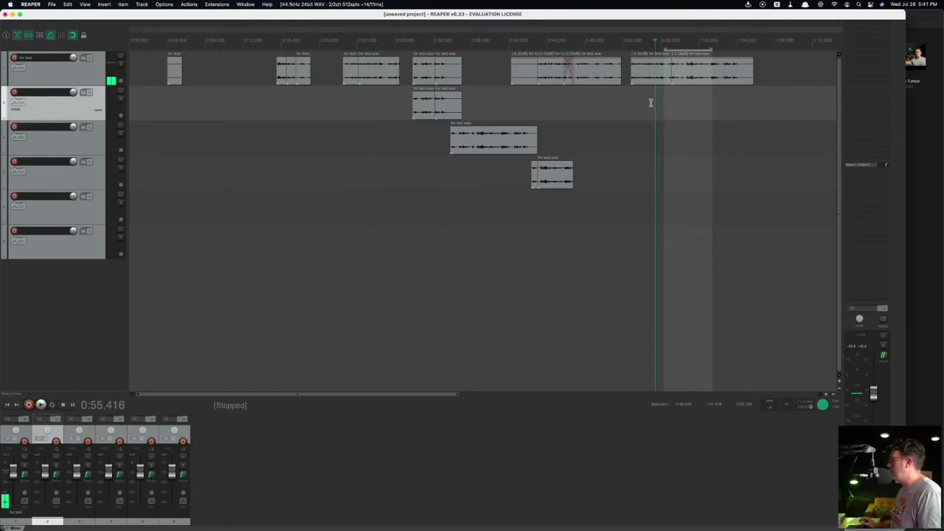
{"action": "left_click", "coordinate": [357, 140]}
{"action": "key", "text": "space"}
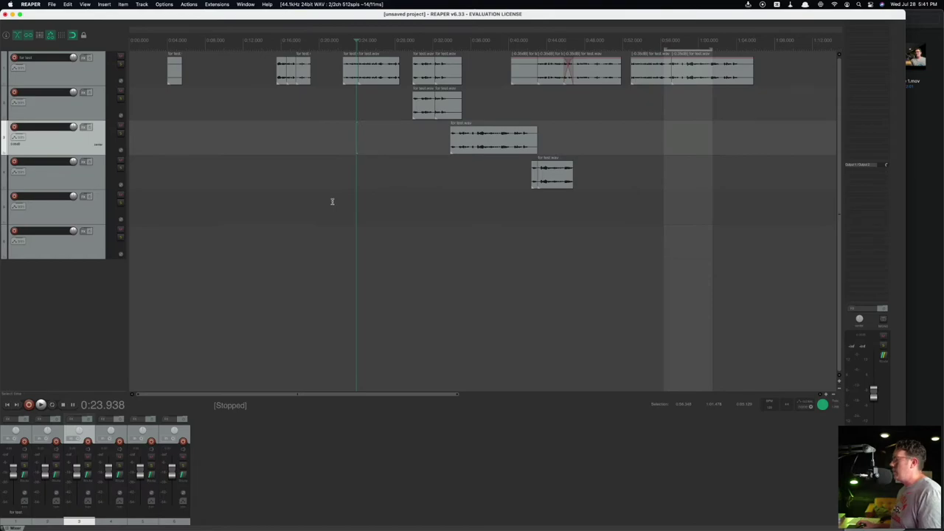
Step: Return to the project, add a marker at about 0:29.6, and place the edit cursor at about 0:38
{"action": "key", "text": "super+Tab"}
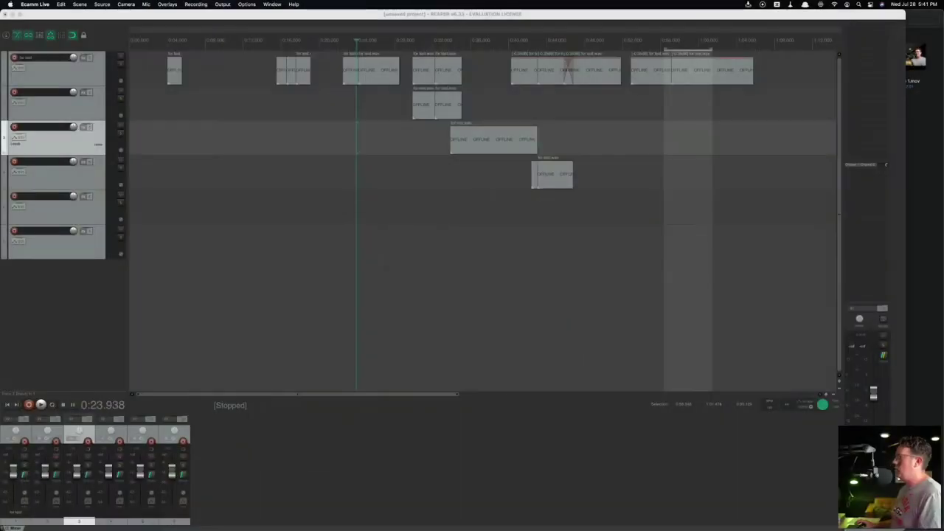
{"action": "left_click", "coordinate": [337, 181]}
{"action": "left_click", "coordinate": [409, 174]}
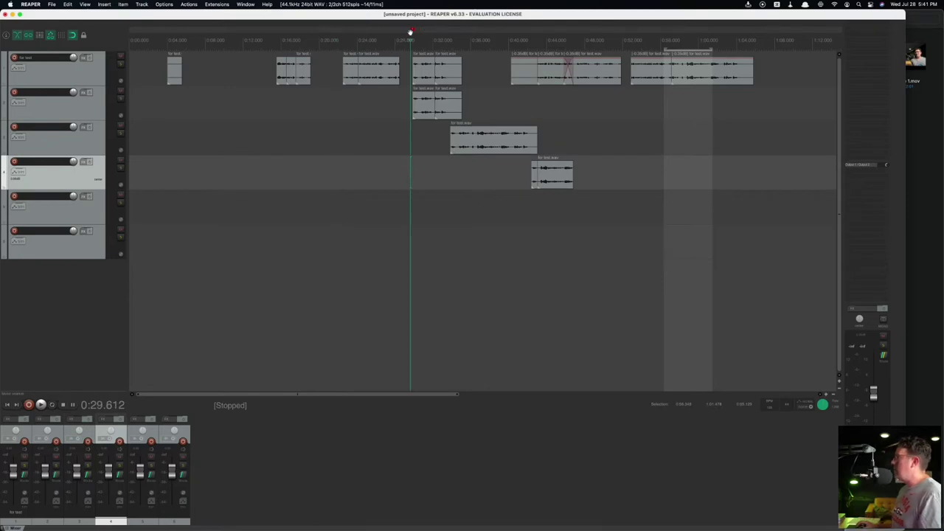
{"action": "left_click", "coordinate": [489, 85]}
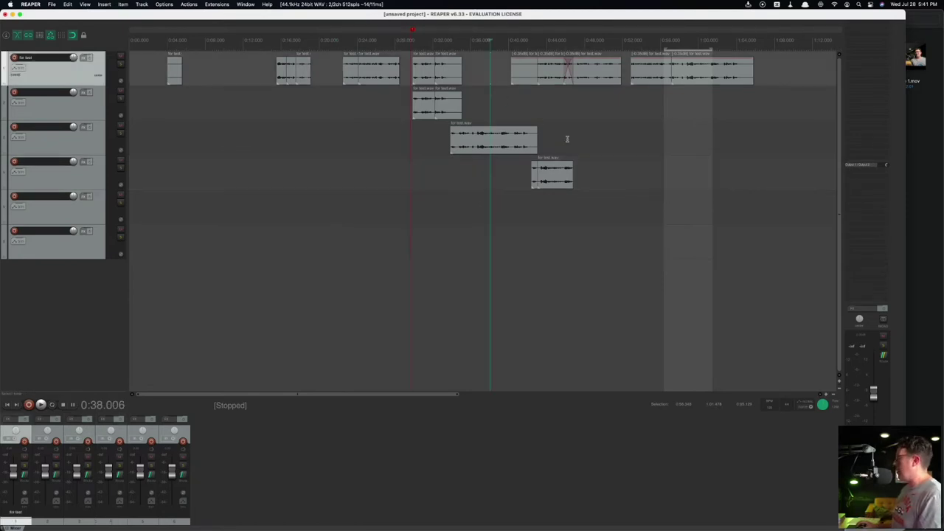
Step: Add three more markers to the timeline at about 0:46, 0:55 and 1:10
{"action": "left_click", "coordinate": [565, 139]}
{"action": "key", "text": "m"}
{"action": "left_click", "coordinate": [654, 139]}
{"action": "key", "text": "m"}
{"action": "left_click", "coordinate": [793, 148]}
{"action": "key", "text": "m"}
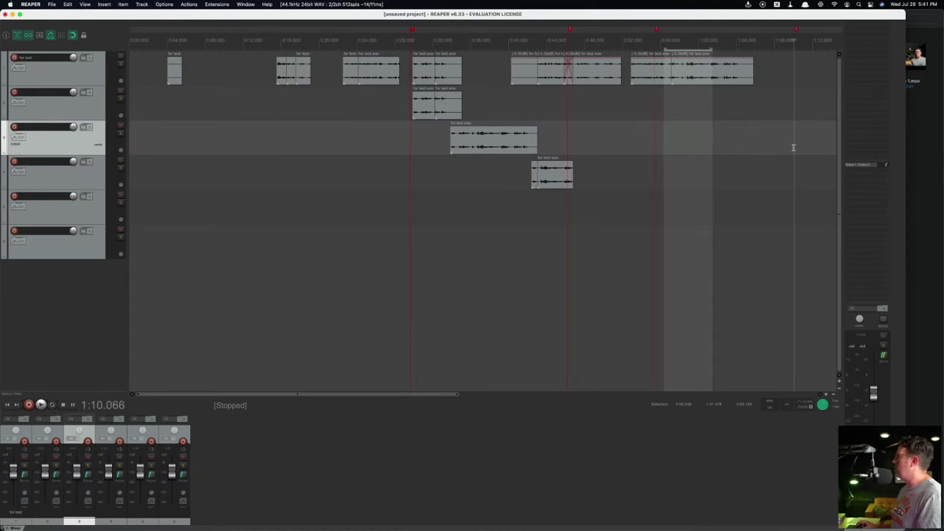
Step: Move marker 1 earlier to about 0:29.2, then open its edit dialog and cancel without changes
{"action": "left_click", "coordinate": [493, 116]}
{"action": "scroll", "coordinate": [410, 37], "scroll_direction": "up", "scroll_amount": 5}
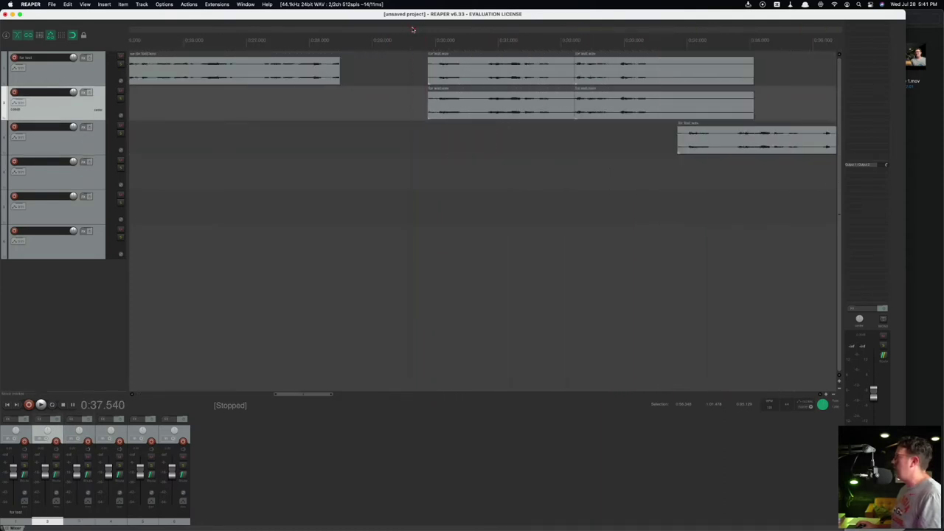
{"action": "mouse_move", "coordinate": [413, 29]}
{"action": "left_mouse_down"}
{"action": "mouse_move", "coordinate": [375, 34]}
{"action": "mouse_move", "coordinate": [385, 36]}
{"action": "left_mouse_up"}
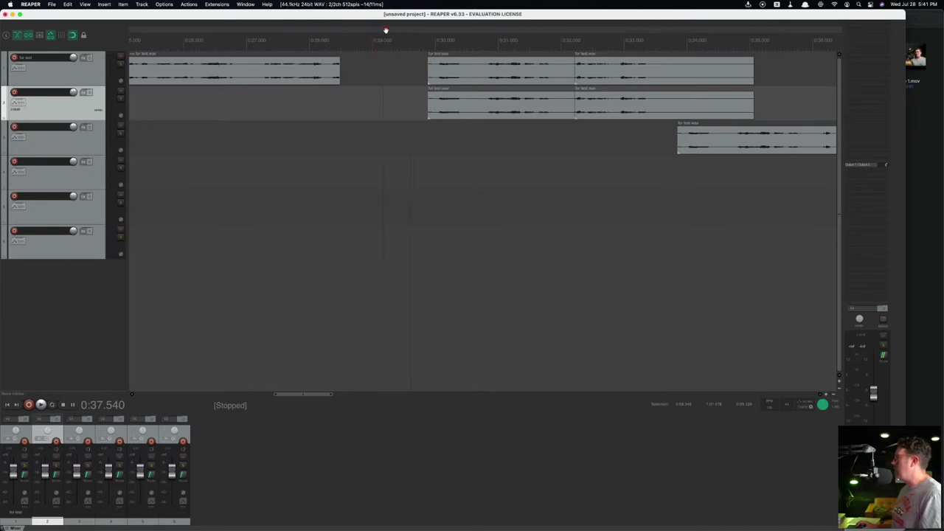
{"action": "double_click", "coordinate": [385, 30]}
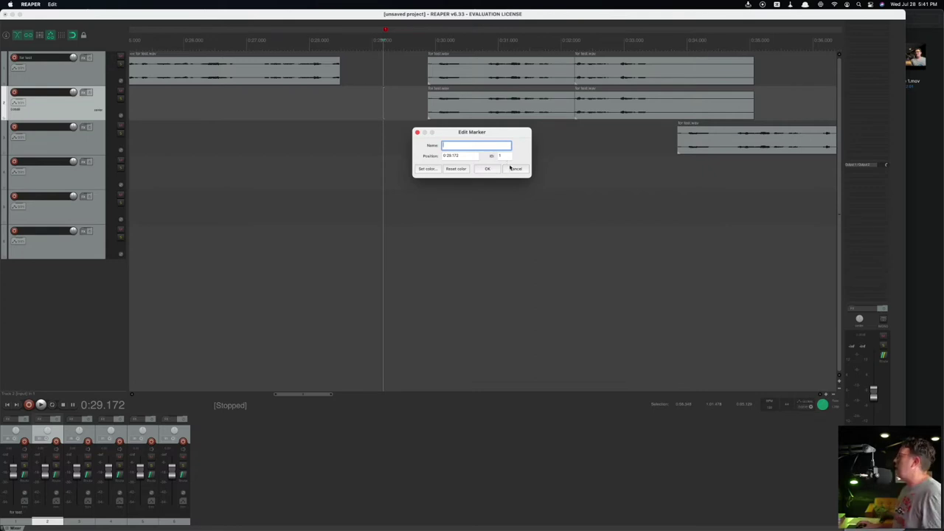
{"action": "left_click", "coordinate": [509, 169]}
Step: Add a marker named "this is the intro" at about 0:28.1
{"action": "left_click", "coordinate": [319, 105]}
{"action": "key", "text": "shift+m"}
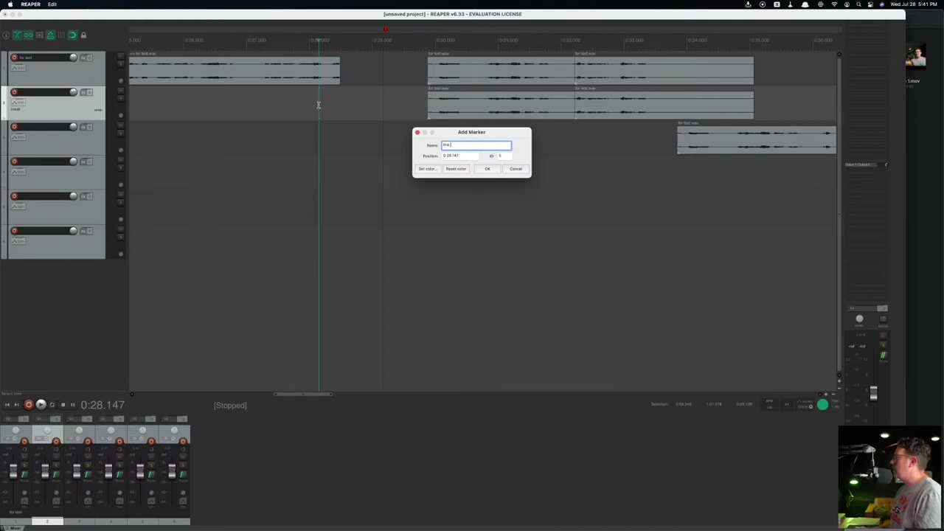
{"action": "type", "text": "this is the intro"}
{"action": "key", "text": "Return"}
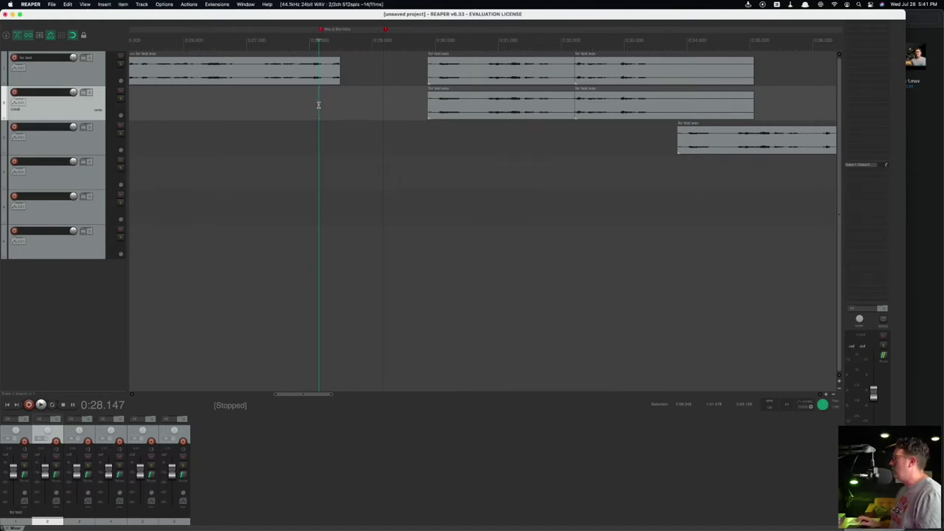
Step: Add a marker named =START at about 1:14.2, after the last clip, and place the edit cursor at about 1:17.9
{"action": "left_click", "coordinate": [426, 147]}
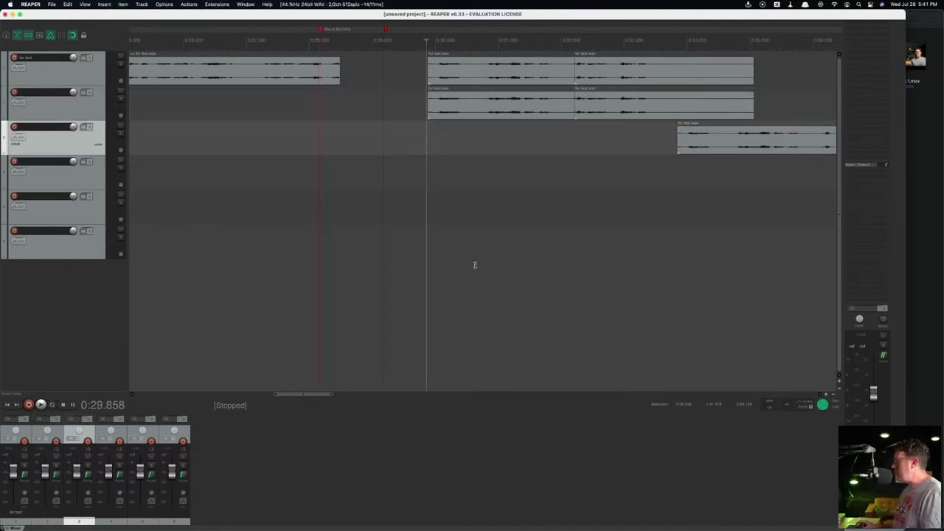
{"action": "scroll", "coordinate": [470, 312], "scroll_direction": "down", "scroll_amount": 5}
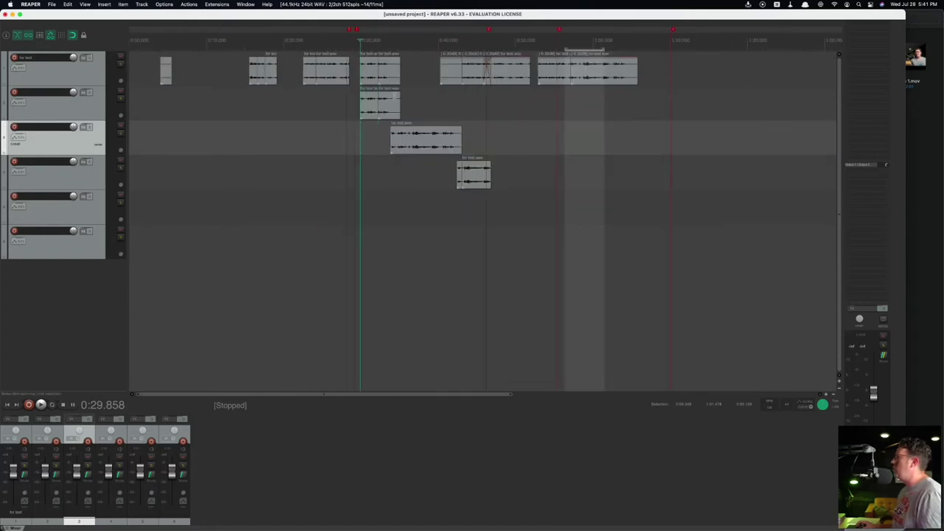
{"action": "left_click", "coordinate": [704, 119]}
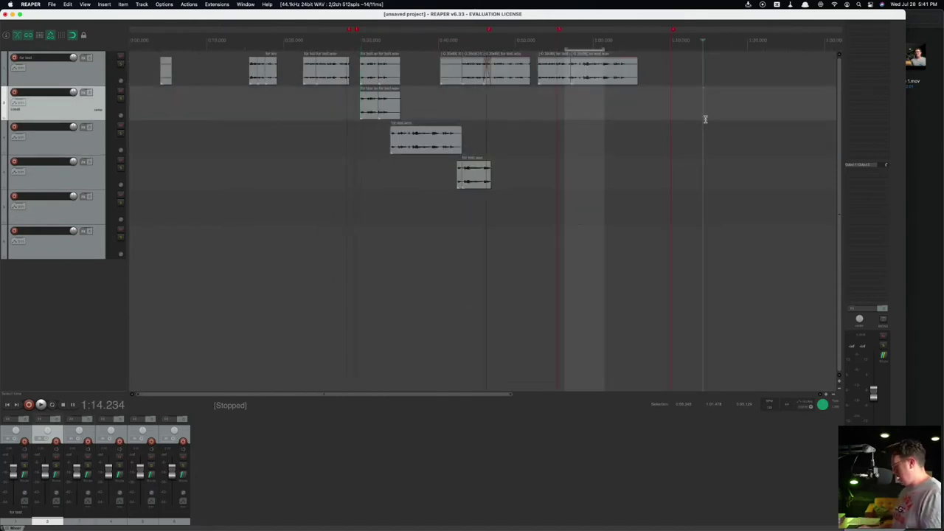
{"action": "key", "text": "shift+m"}
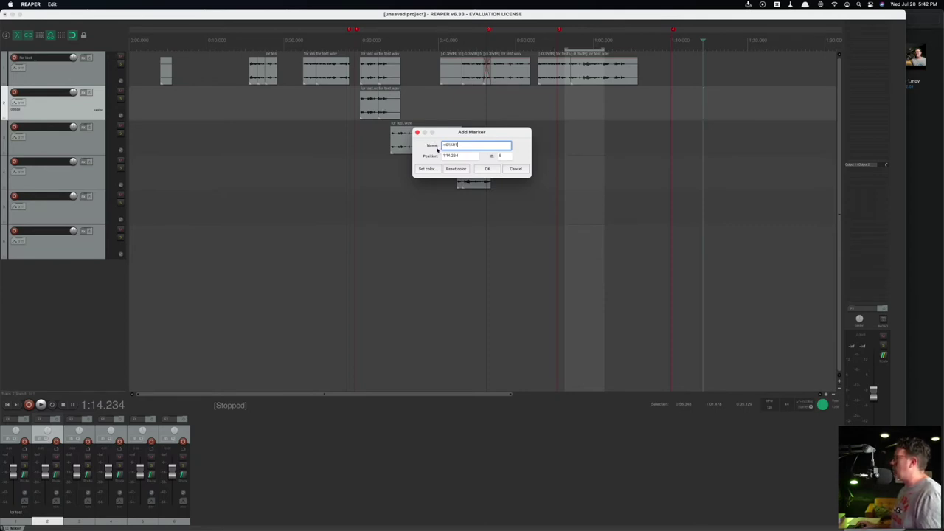
{"action": "left_click", "coordinate": [485, 168]}
{"action": "left_click", "coordinate": [674, 96]}
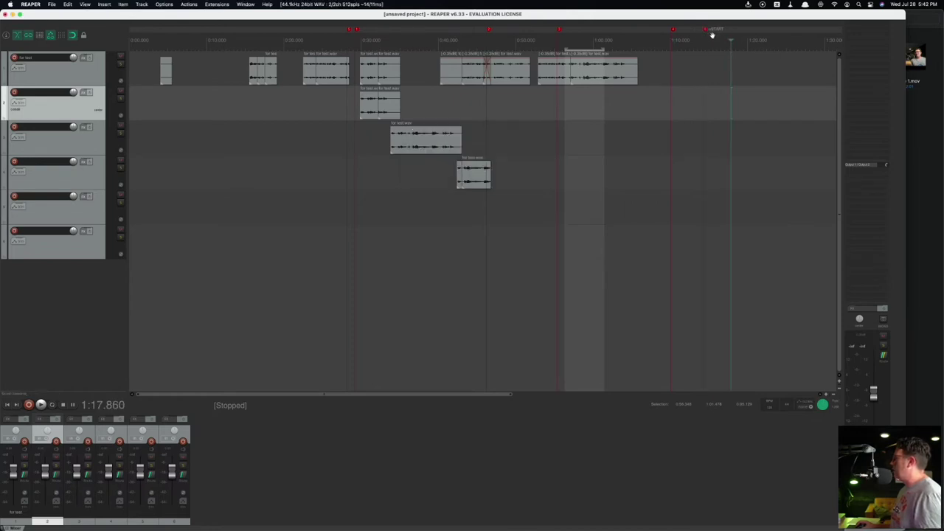
Step: View the project's file and render commands, and close the list without choosing one
{"action": "scroll", "coordinate": [689, 128], "scroll_direction": "down", "scroll_amount": 2}
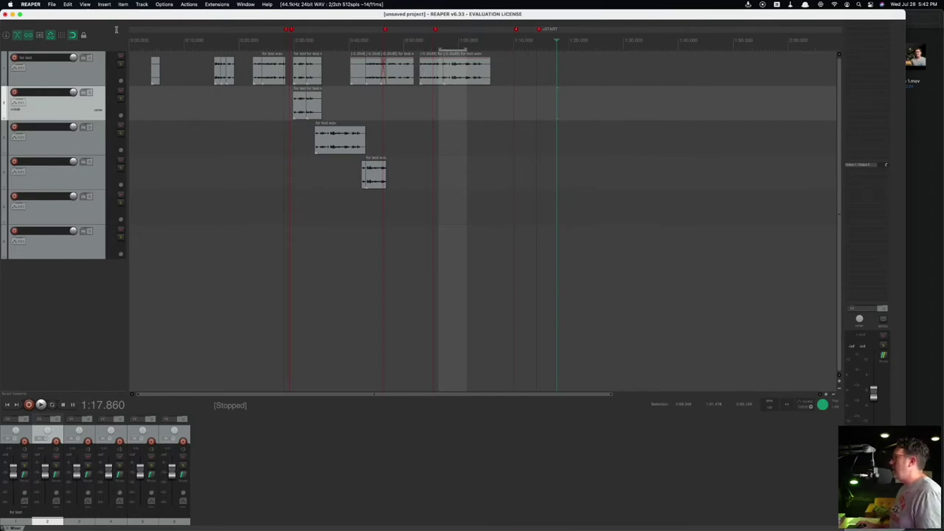
{"action": "left_click", "coordinate": [50, 4]}
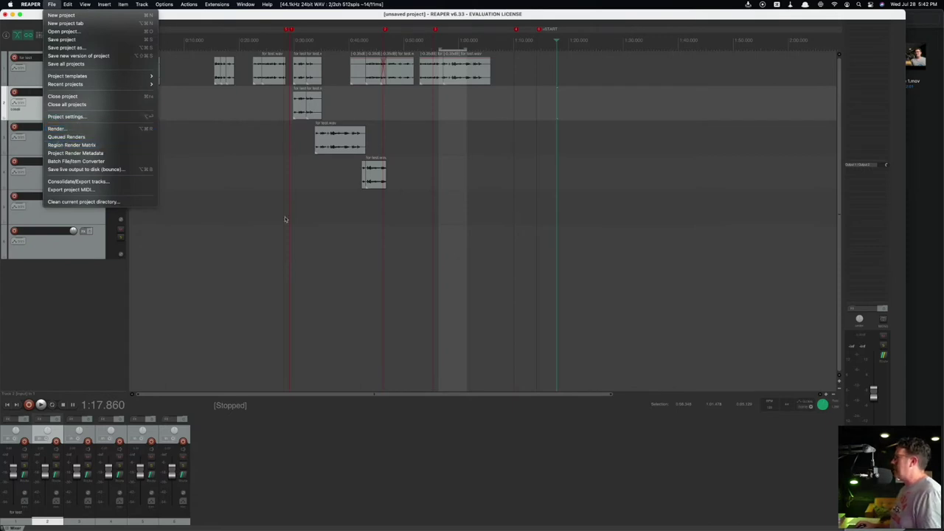
{"action": "left_click", "coordinate": [580, 186]}
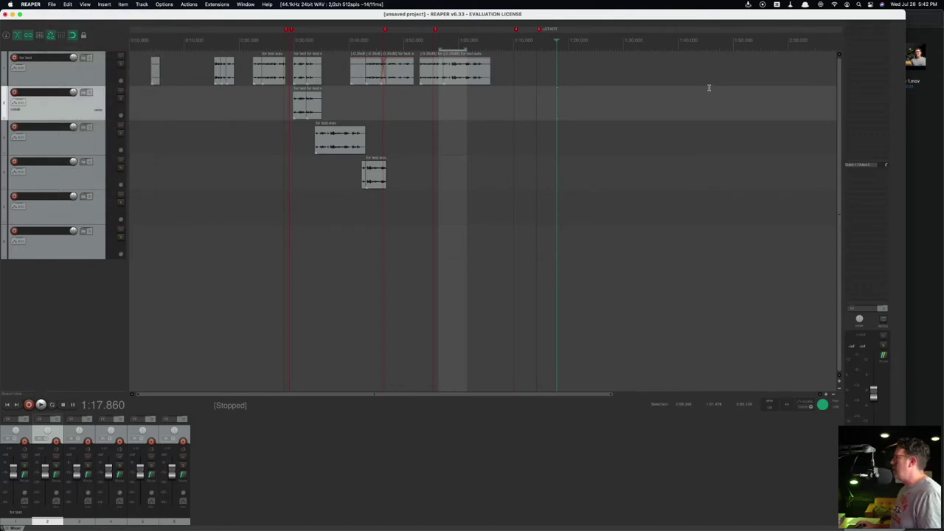
Step: Add a marker named =END at about 1:59.7 and shift it along the timeline to about 2:04
{"action": "left_click", "coordinate": [786, 68]}
{"action": "key", "text": "shift+m"}
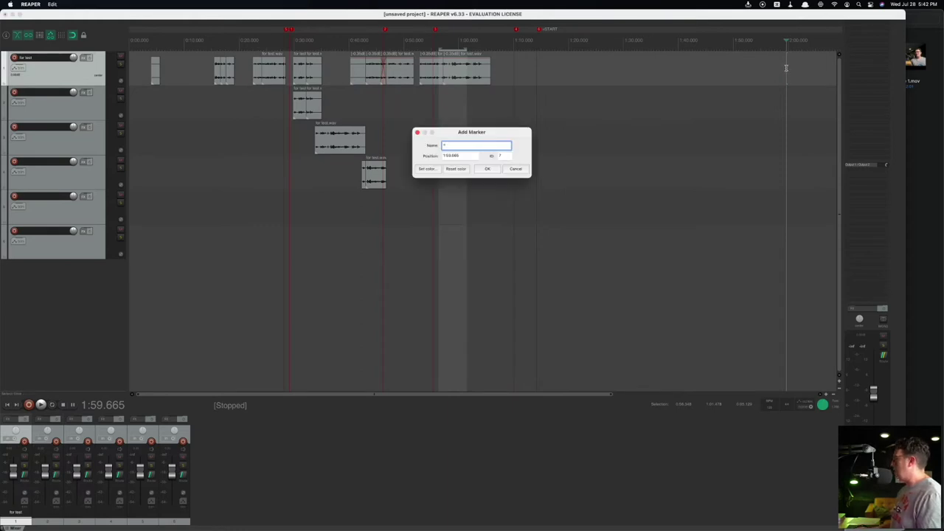
{"action": "type", "text": "END"}
{"action": "key", "text": "Return"}
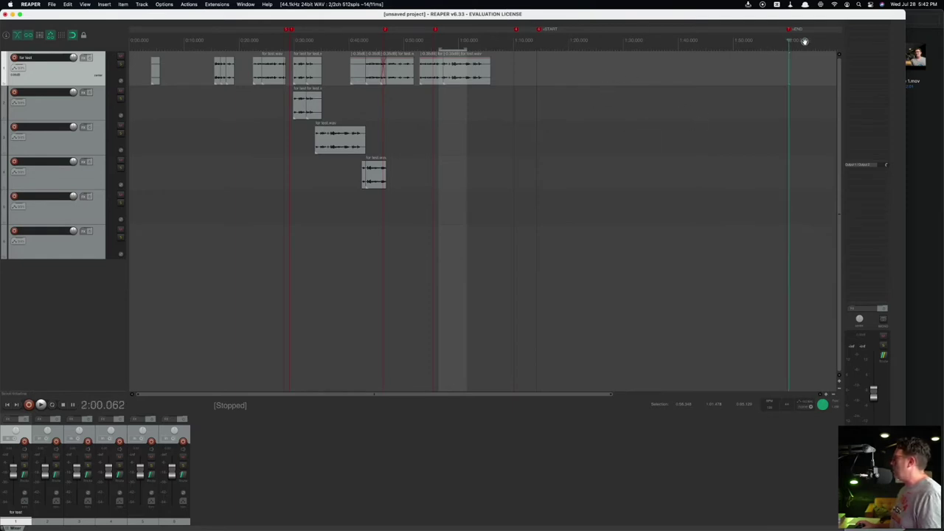
{"action": "left_click", "coordinate": [785, 30]}
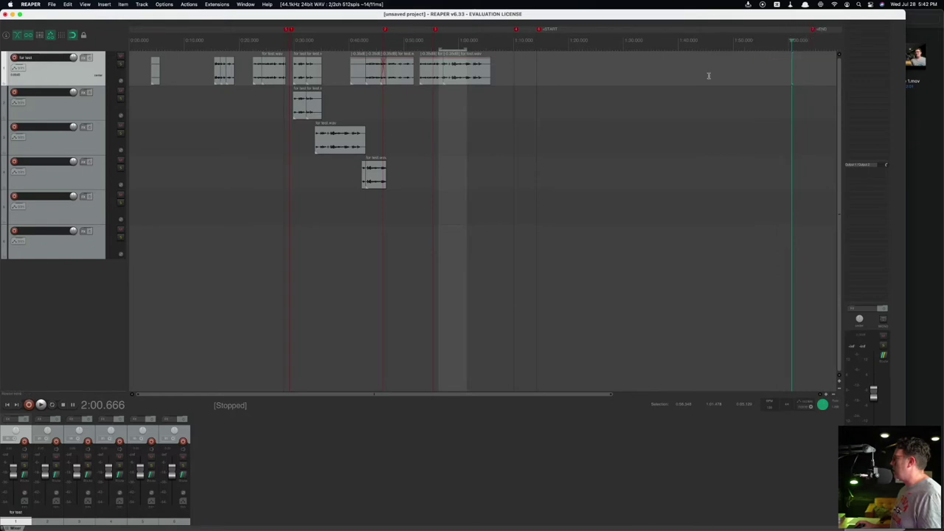
{"action": "scroll", "coordinate": [742, 111], "scroll_direction": "down", "scroll_amount": 3}
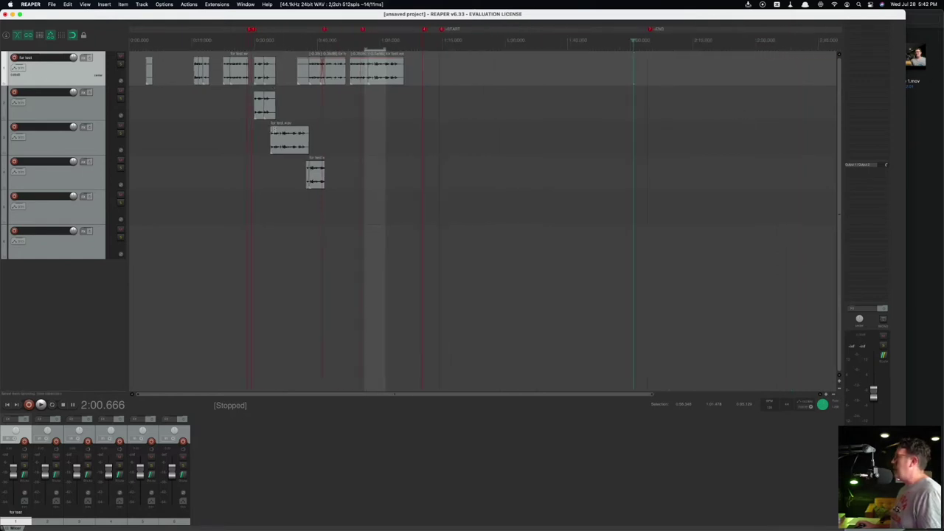
{"action": "scroll", "coordinate": [280, 134], "scroll_direction": "up", "scroll_amount": 1}
{"action": "scroll", "coordinate": [451, 160], "scroll_direction": "left", "scroll_amount": 2}
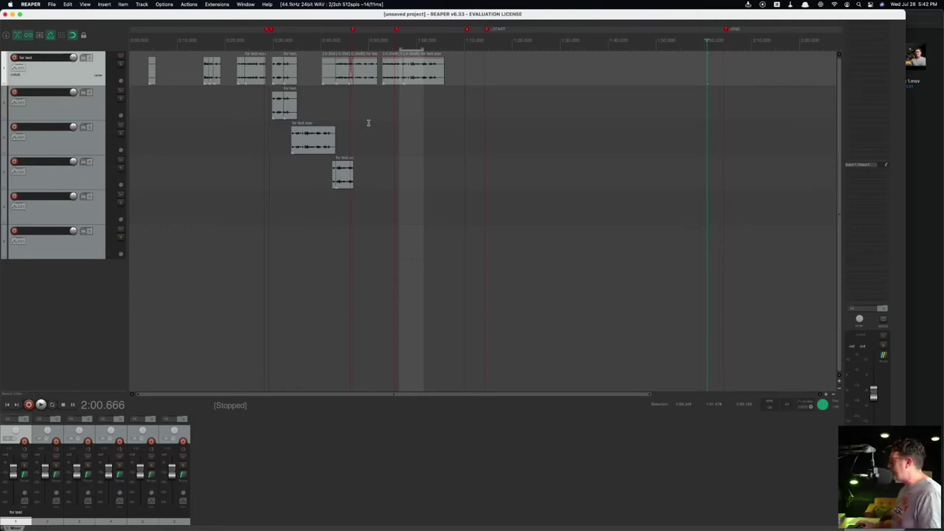
Step: Scatter several track 1 clips to earlier and different positions on tracks 3, 4 and 5
{"action": "left_click_drag", "start_coordinate": [418, 68], "coordinate": [247, 139]}
{"action": "left_click_drag", "start_coordinate": [255, 70], "coordinate": [262, 171]}
{"action": "mouse_move", "coordinate": [310, 136]}
{"action": "left_mouse_down"}
{"action": "mouse_move", "coordinate": [300, 169]}
{"action": "mouse_move", "coordinate": [325, 141]}
{"action": "left_mouse_up"}
{"action": "left_click_drag", "start_coordinate": [227, 143], "coordinate": [174, 175]}
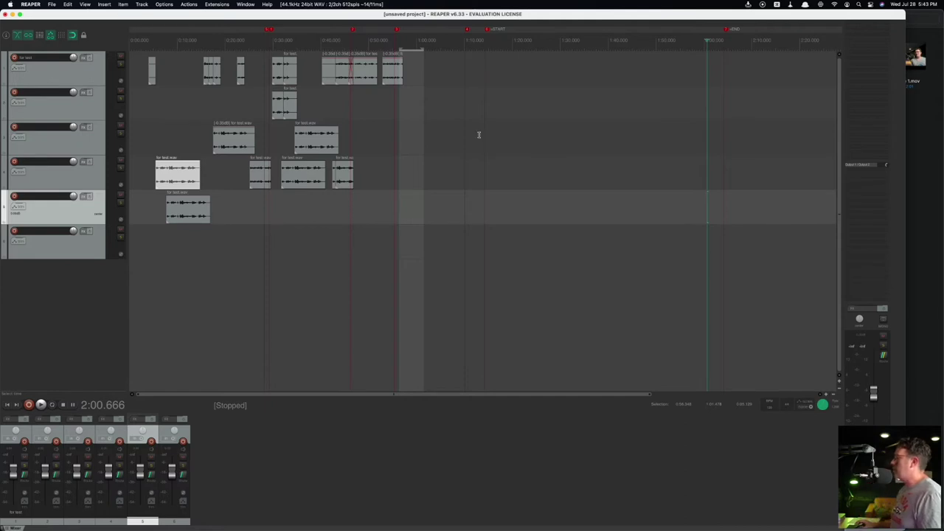
{"action": "left_click", "coordinate": [434, 129]}
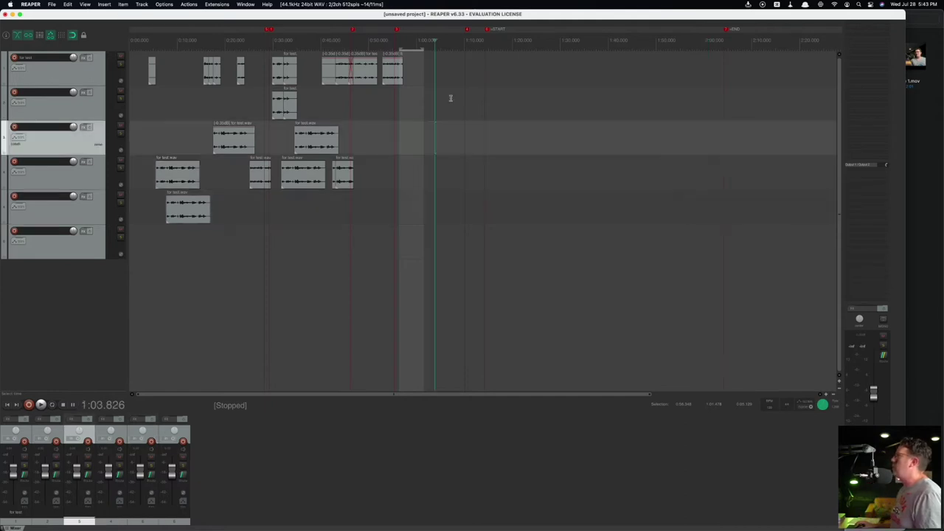
Step: Place the edit cursor at the =START marker and set the project start time so 0:00 falls there
{"action": "left_click", "coordinate": [485, 40]}
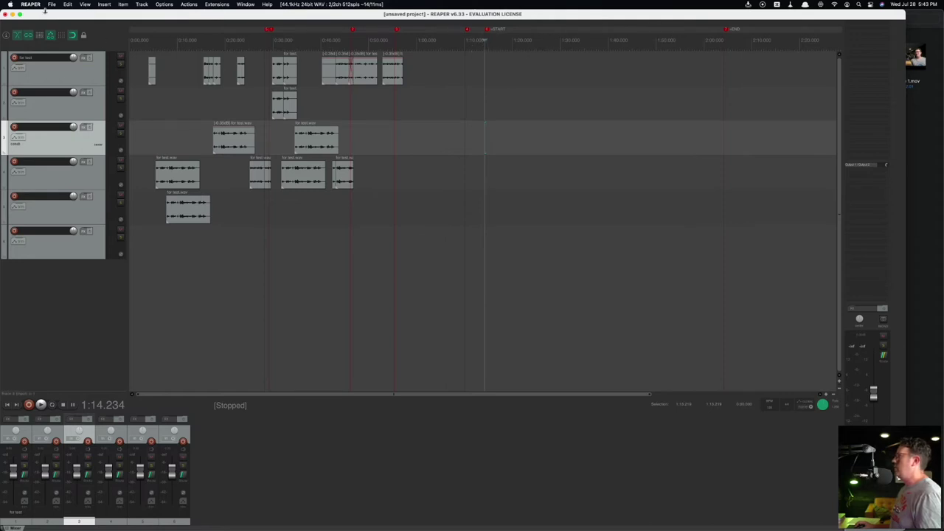
{"action": "left_click", "coordinate": [5, 34]}
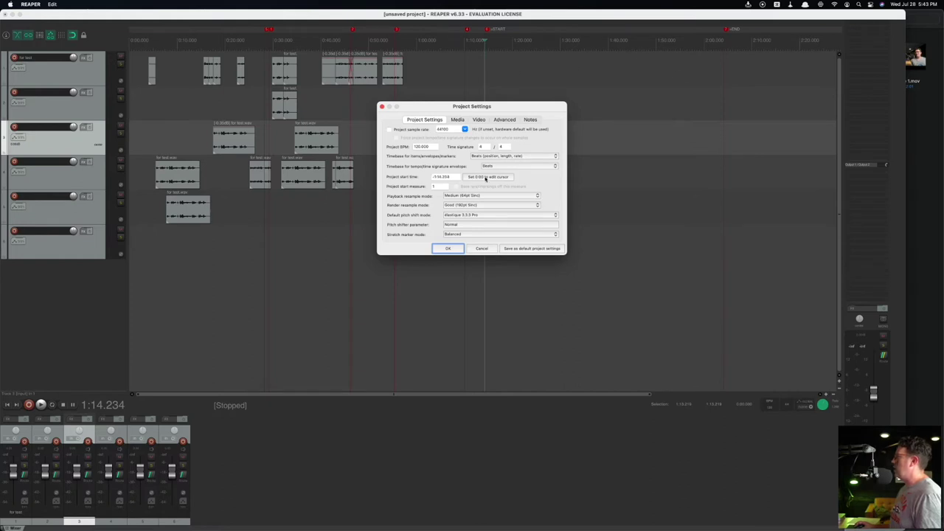
{"action": "left_click", "coordinate": [447, 248]}
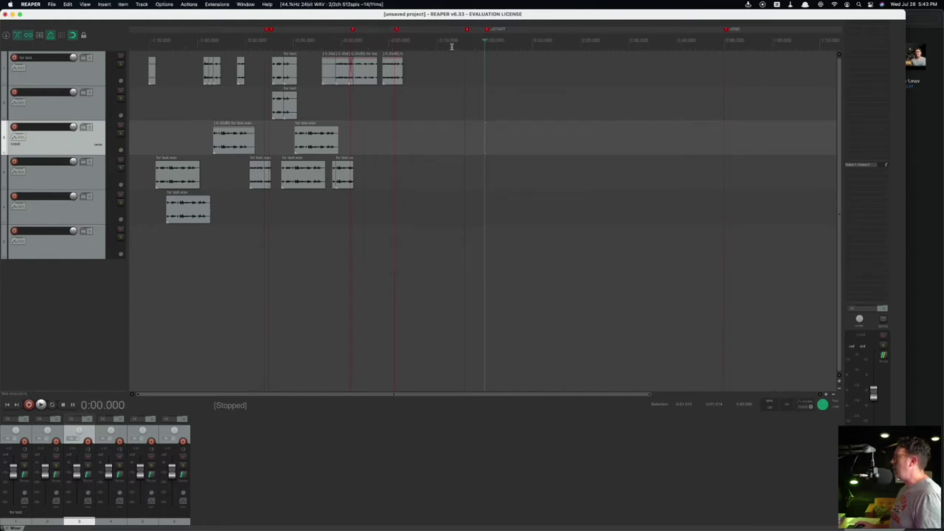
Step: Select a time range before the =START marker, return the edit cursor to 0:00, and place track 2 clip pieces past it on tracks 1 and 2
{"action": "left_click_drag", "start_coordinate": [441, 45], "coordinate": [275, 46]}
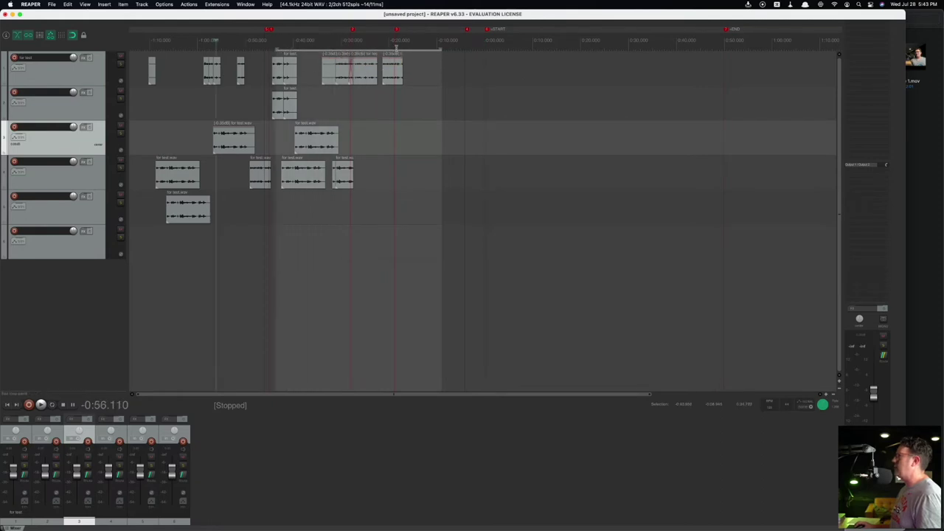
{"action": "left_click", "coordinate": [484, 42]}
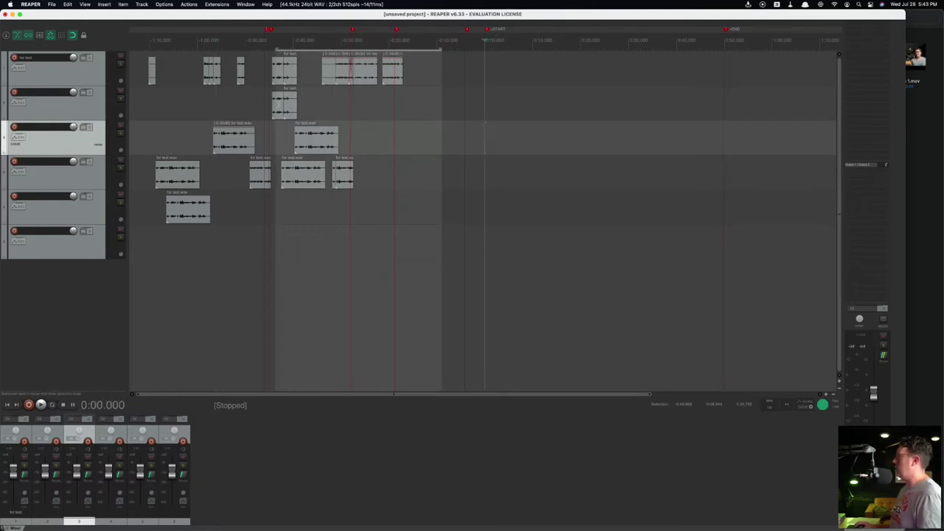
{"action": "left_click_drag", "start_coordinate": [284, 96], "coordinate": [572, 72]}
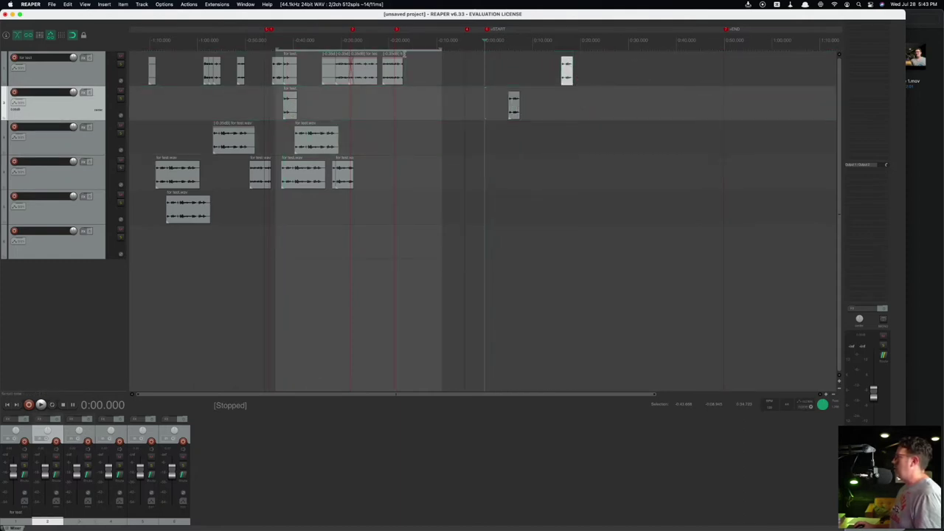
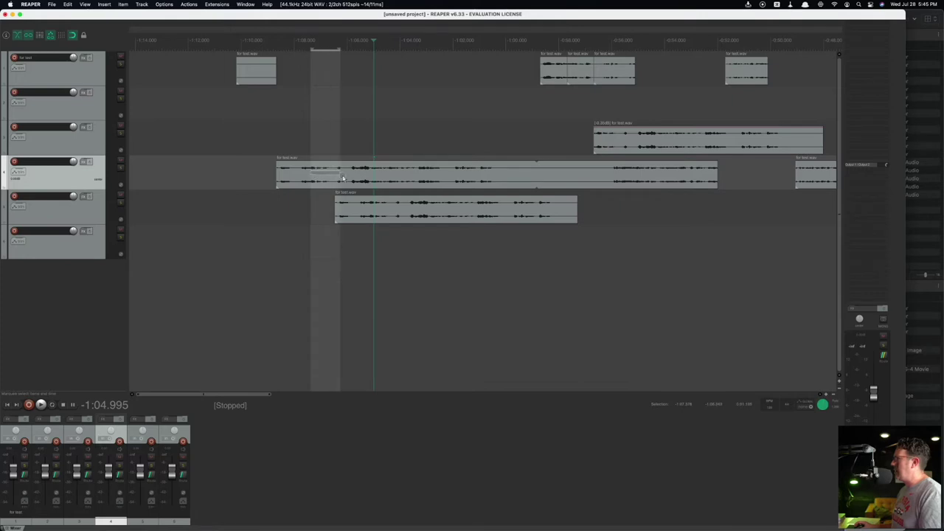
Step: Delete a section about 1.8 s long from the long track 4 clip, leaving a gap, and ripple-delete an earlier section about 0.8 s long
{"action": "scroll", "coordinate": [329, 176], "scroll_direction": "up", "scroll_amount": 4}
{"action": "scroll", "coordinate": [329, 176], "scroll_direction": "up", "scroll_amount": 1}
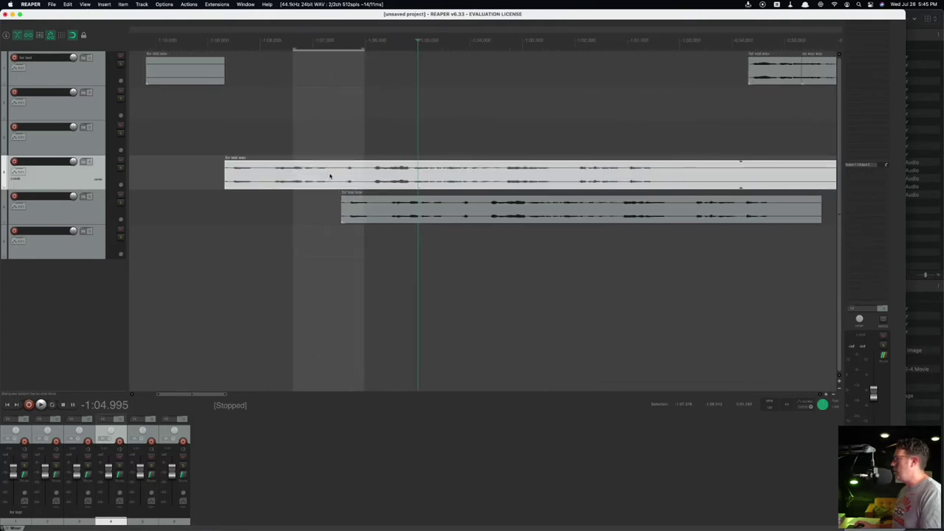
{"action": "scroll", "coordinate": [327, 175], "scroll_direction": "up", "scroll_amount": 3}
{"action": "scroll", "coordinate": [324, 137], "scroll_direction": "up", "scroll_amount": 1}
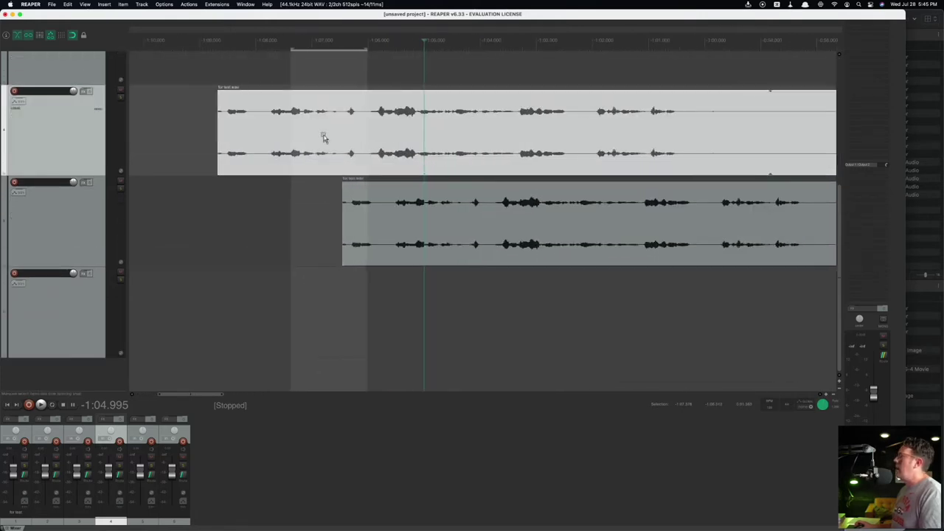
{"action": "left_click_drag", "start_coordinate": [396, 128], "coordinate": [498, 151]}
{"action": "key", "text": "Delete"}
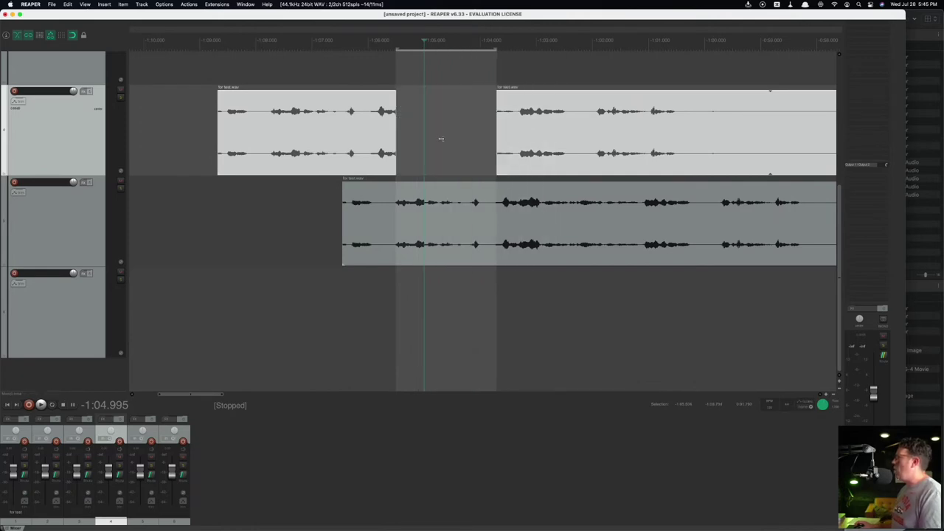
{"action": "left_click_drag", "start_coordinate": [269, 122], "coordinate": [311, 138]}
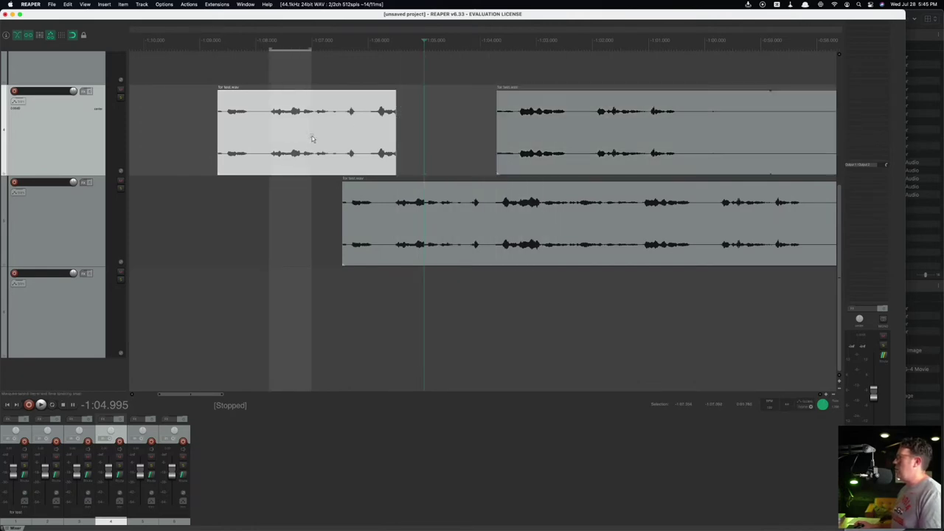
{"action": "key", "text": "Delete"}
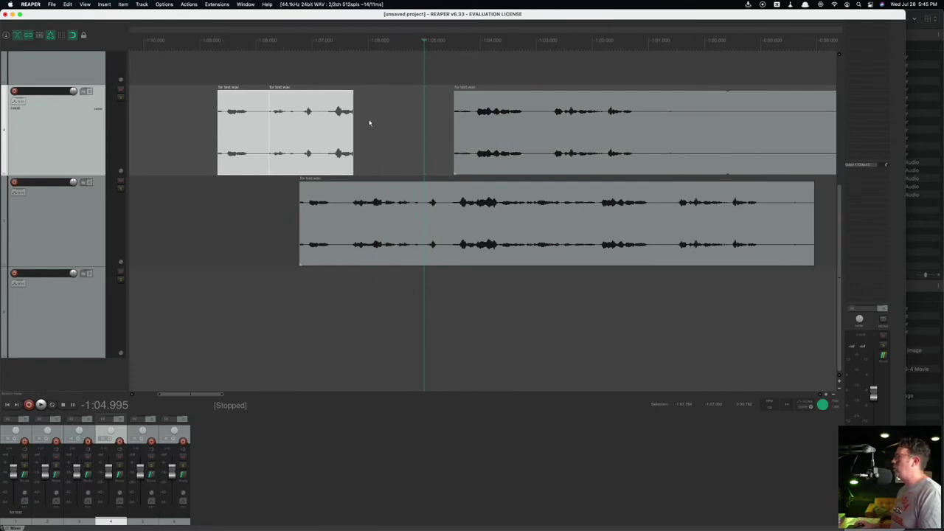
Step: Move the track 4 clip after the gap earlier, to start at about -1:05.9, and place the edit cursor at about -1:05.4
{"action": "left_click_drag", "start_coordinate": [493, 123], "coordinate": [465, 134]}
{"action": "left_click_drag", "start_coordinate": [563, 108], "coordinate": [530, 111]}
{"action": "mouse_move", "coordinate": [524, 155]}
{"action": "left_mouse_down"}
{"action": "mouse_move", "coordinate": [435, 159]}
{"action": "mouse_move", "coordinate": [714, 170]}
{"action": "mouse_move", "coordinate": [515, 158]}
{"action": "left_mouse_up"}
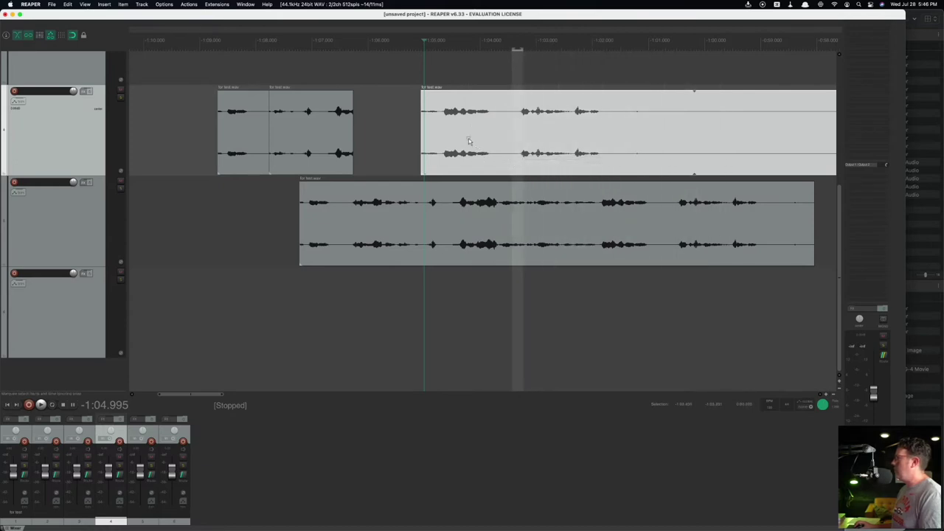
{"action": "left_click_drag", "start_coordinate": [481, 150], "coordinate": [452, 151]}
{"action": "left_click_drag", "start_coordinate": [515, 158], "coordinate": [503, 155]}
{"action": "left_click", "coordinate": [401, 117]}
{"action": "mouse_move", "coordinate": [455, 109]}
{"action": "left_mouse_down"}
{"action": "mouse_move", "coordinate": [506, 110]}
{"action": "mouse_move", "coordinate": [440, 117]}
{"action": "left_mouse_up"}
Step: Ripple-delete a section about 1.7 s long across tracks 4 and 5, and delete another of about 1.7 s from track 4, leaving a gap
{"action": "left_click_drag", "start_coordinate": [416, 153], "coordinate": [559, 152]}
{"action": "key", "text": "Delete"}
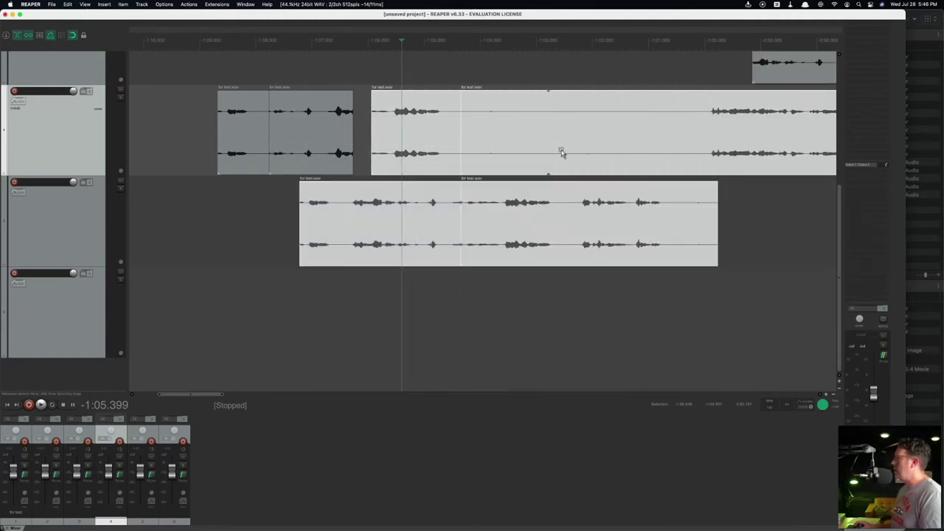
{"action": "left_click_drag", "start_coordinate": [476, 118], "coordinate": [566, 138]}
{"action": "key", "text": "Delete"}
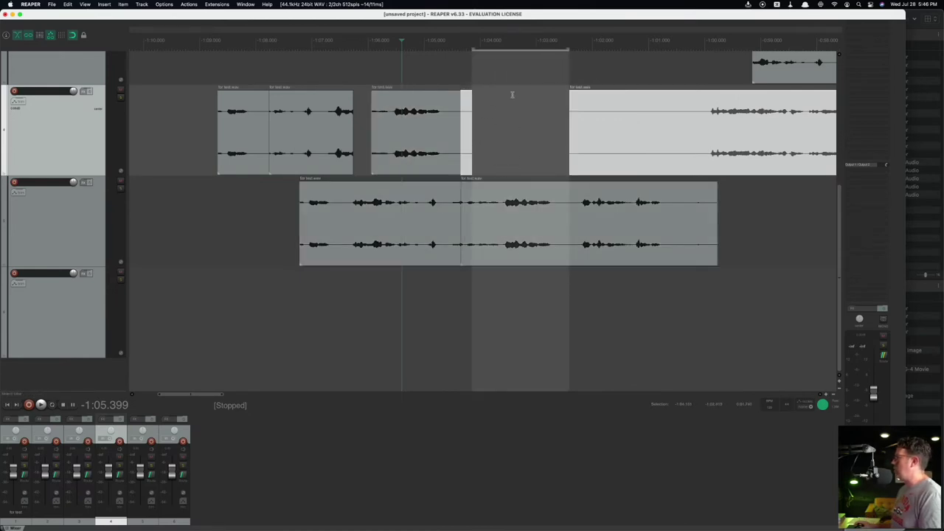
Step: Deselect the track 4 clips and place the edit cursor at about -1:05.8
{"action": "scroll", "coordinate": [550, 140], "scroll_direction": "up", "scroll_amount": 3}
{"action": "scroll", "coordinate": [547, 140], "scroll_direction": "down", "scroll_amount": 3}
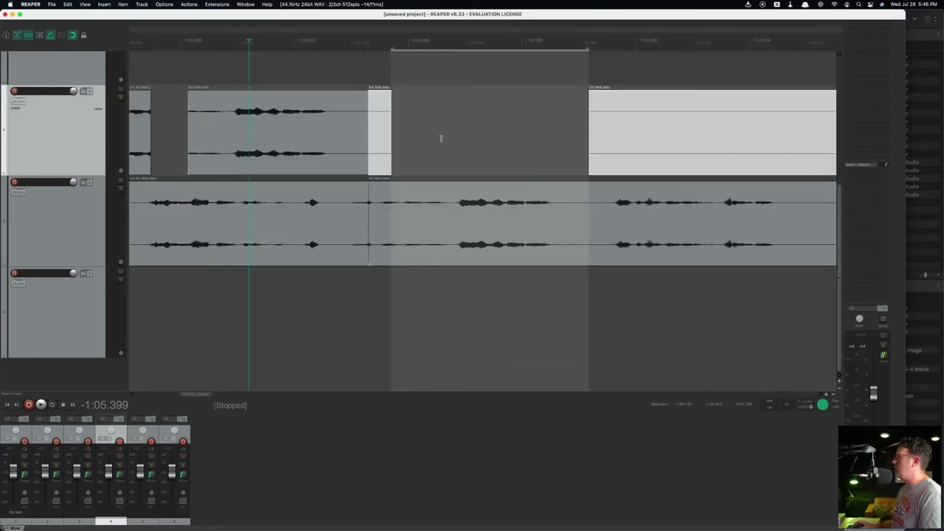
{"action": "left_click", "coordinate": [438, 137]}
{"action": "left_click", "coordinate": [242, 41]}
Step: Open the action list and filter it for "zoom in"
{"action": "left_click", "coordinate": [164, 4]}
{"action": "mouse_move", "coordinate": [189, 5]}
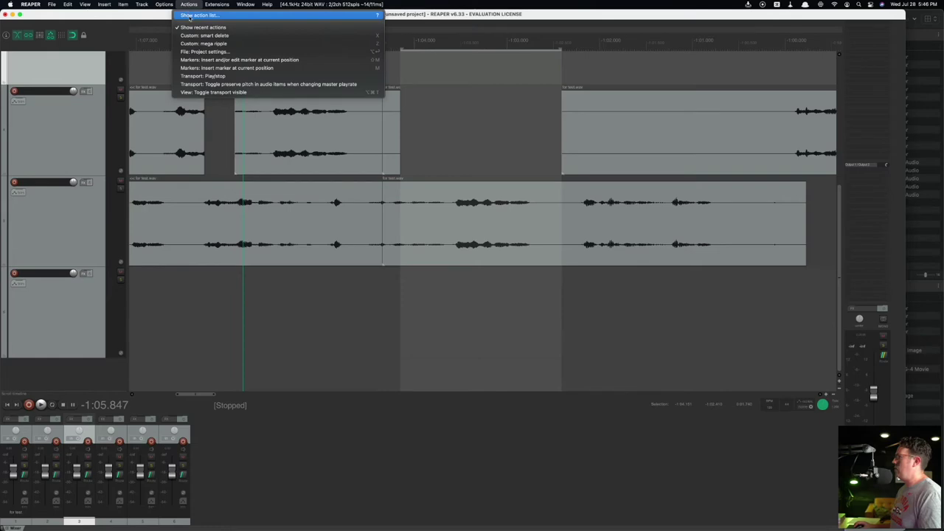
{"action": "left_click", "coordinate": [188, 16]}
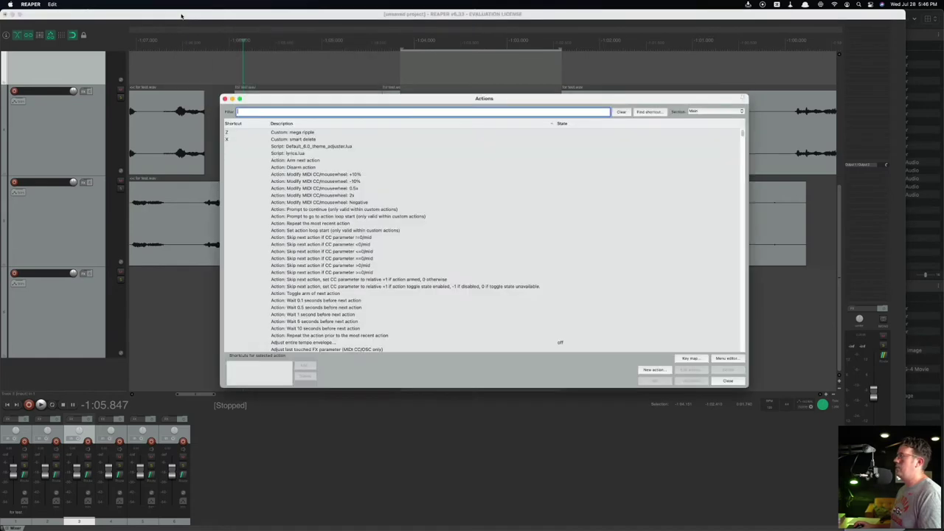
{"action": "scroll", "coordinate": [559, 332], "scroll_direction": "down", "scroll_amount": 5}
{"action": "scroll", "coordinate": [558, 218], "scroll_direction": "up", "scroll_amount": 5}
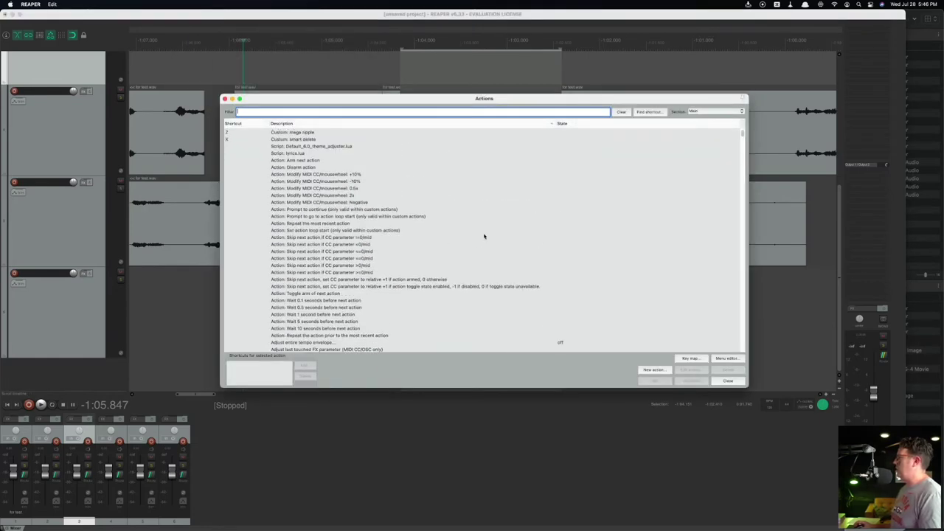
{"action": "mouse_move", "coordinate": [742, 133]}
{"action": "left_mouse_down"}
{"action": "mouse_move", "coordinate": [733, 264]}
{"action": "mouse_move", "coordinate": [734, 131]}
{"action": "left_mouse_up"}
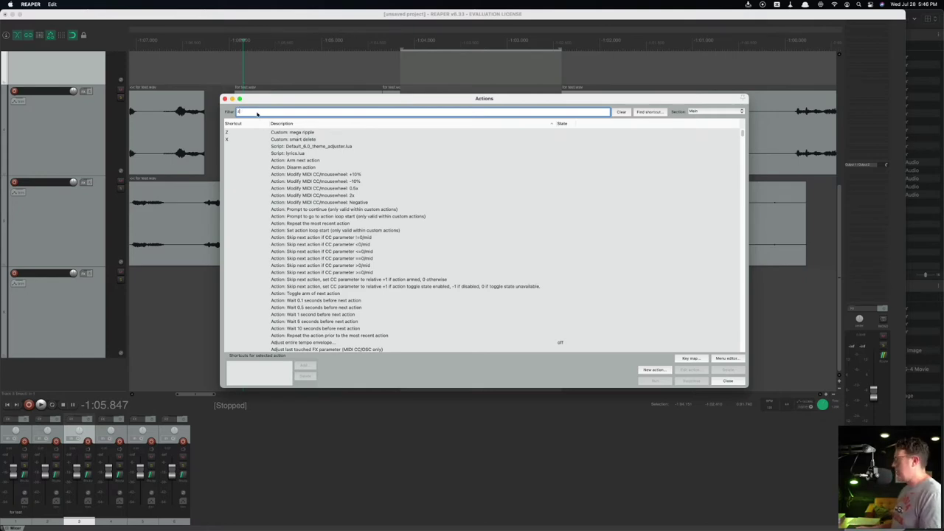
{"action": "type", "text": "zoom"}
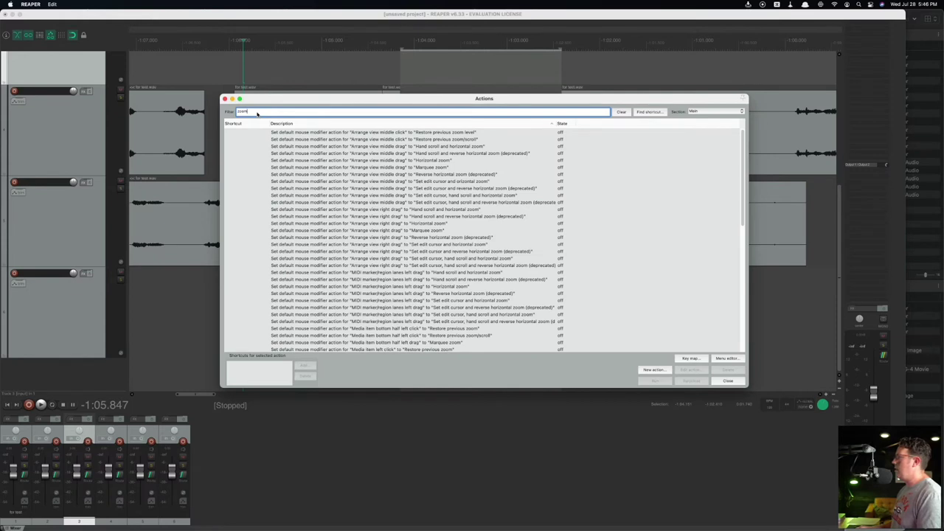
{"action": "type", "text": " in"}
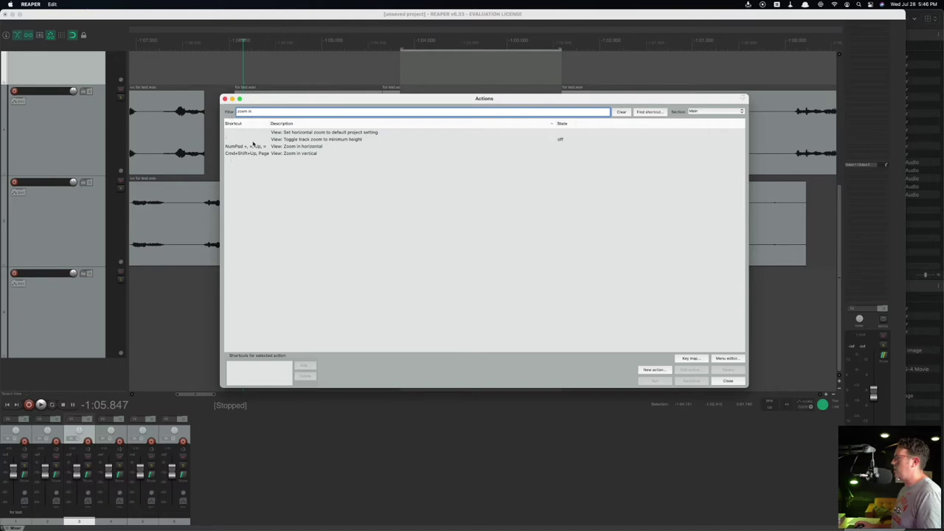
Step: Filter the action list for "mute" and look through the results, including "Track: Mute all tracks" and "Track: Mute tracks"
{"action": "key", "text": "super+a"}
{"action": "type", "text": "mute"}
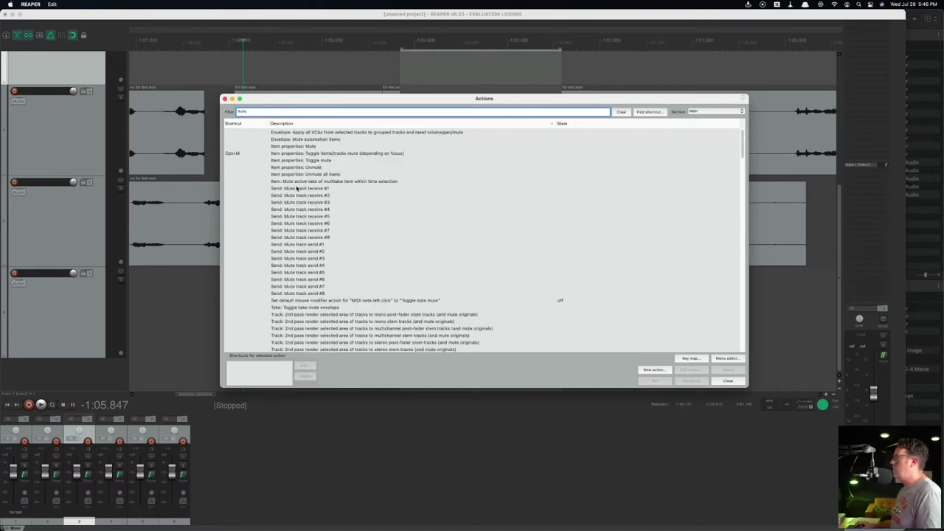
{"action": "scroll", "coordinate": [292, 224], "scroll_direction": "down", "scroll_amount": 1}
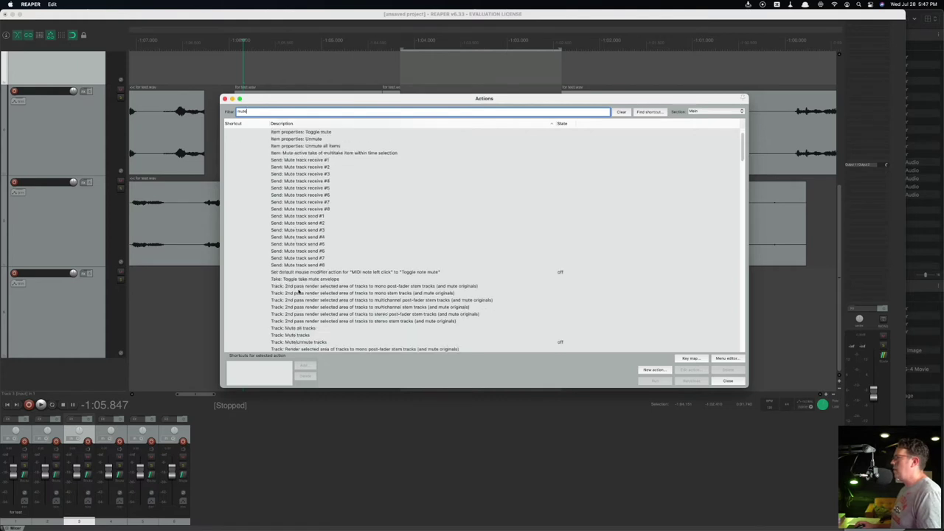
{"action": "scroll", "coordinate": [293, 289], "scroll_direction": "down", "scroll_amount": 3}
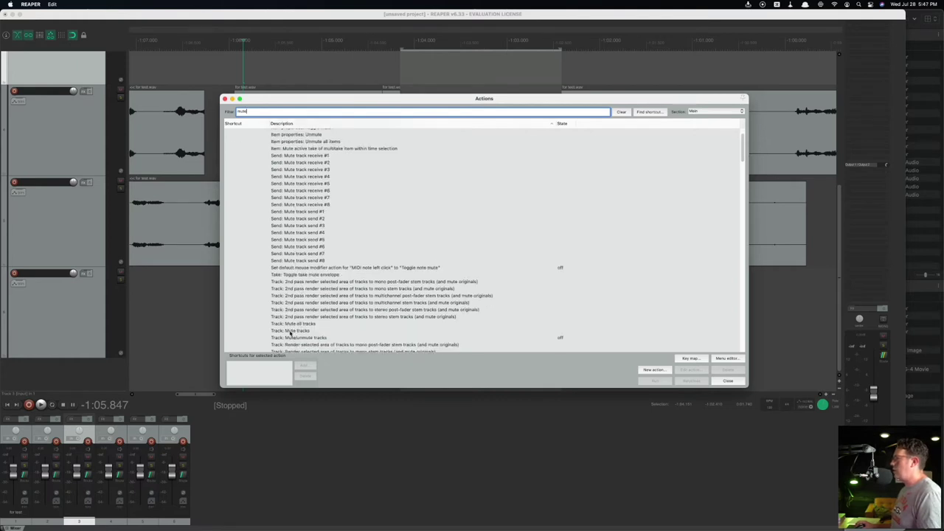
{"action": "left_click", "coordinate": [286, 324]}
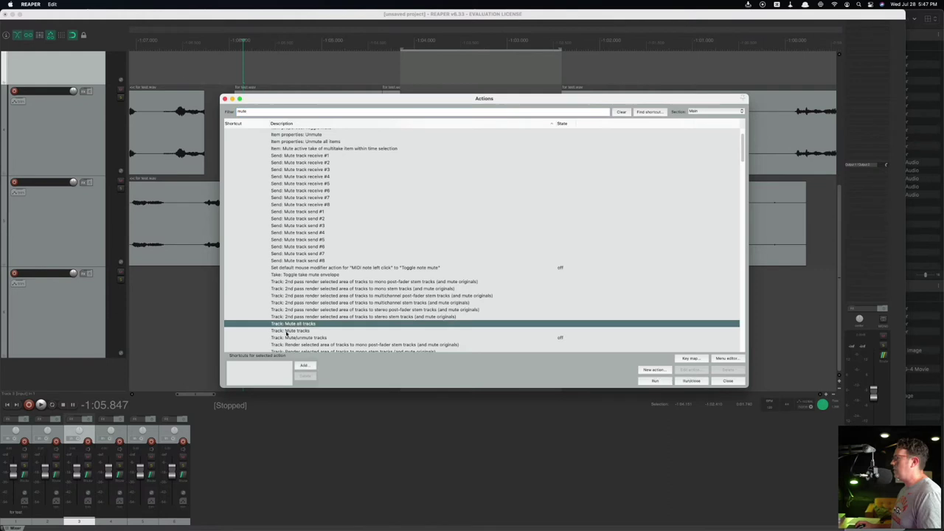
{"action": "left_click", "coordinate": [286, 330]}
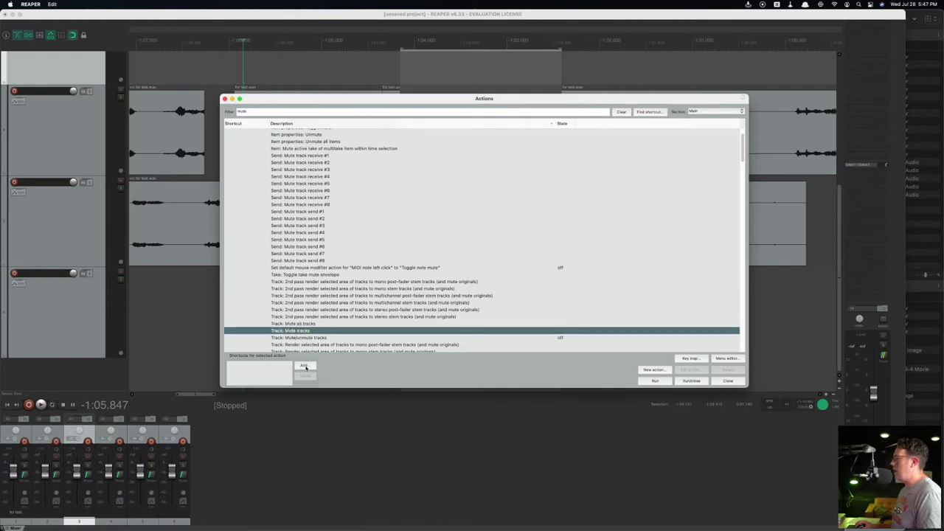
{"action": "left_click", "coordinate": [319, 289]}
{"action": "scroll", "coordinate": [319, 288], "scroll_direction": "up", "scroll_amount": 5}
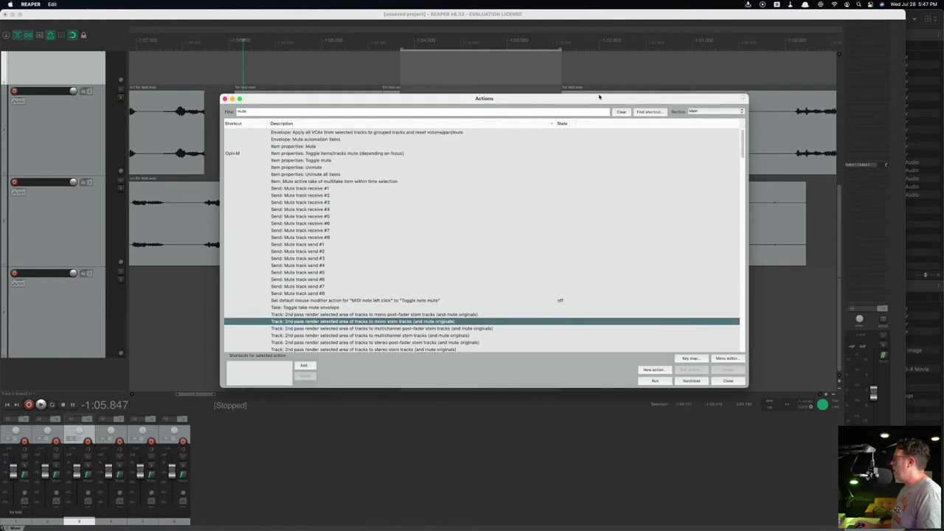
Step: Look up which actions are assigned to the shortcuts Cmd+Z, X and S
{"action": "left_click", "coordinate": [650, 111]}
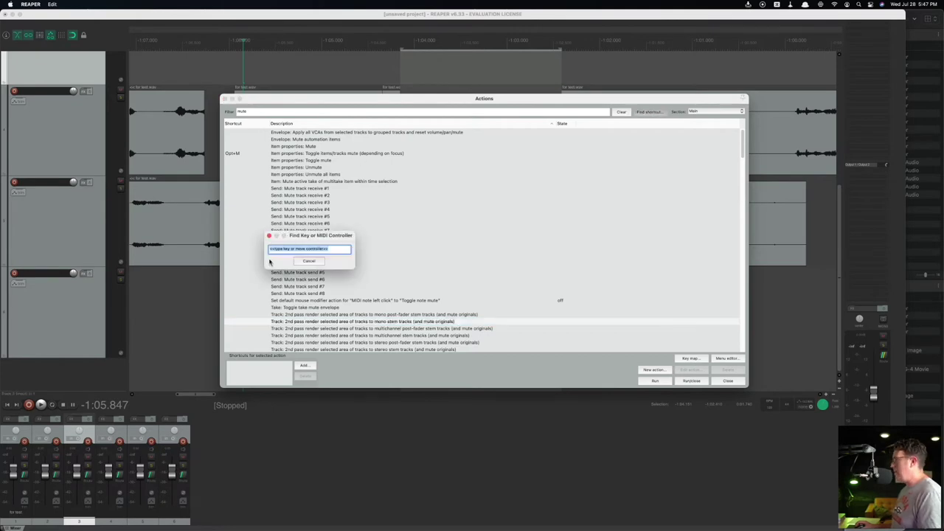
{"action": "key", "text": "super+z"}
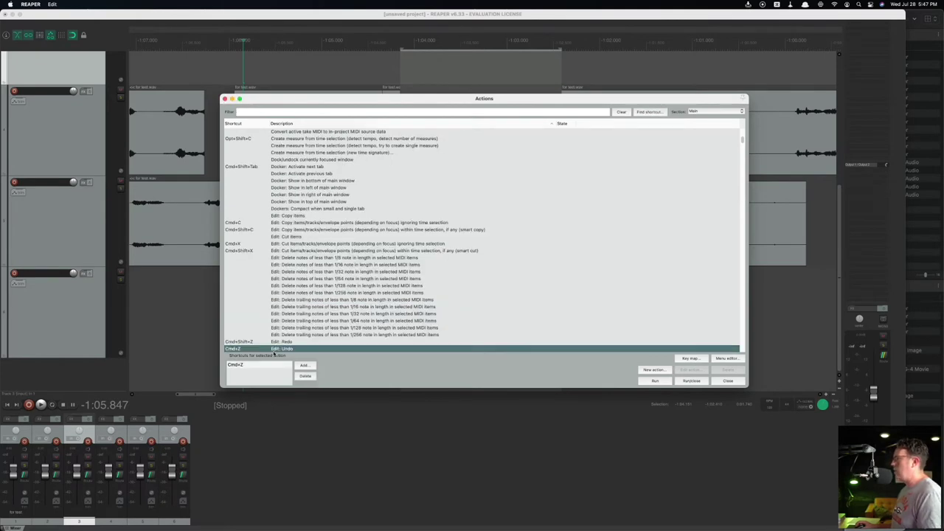
{"action": "left_click", "coordinate": [654, 114]}
{"action": "key", "text": "x"}
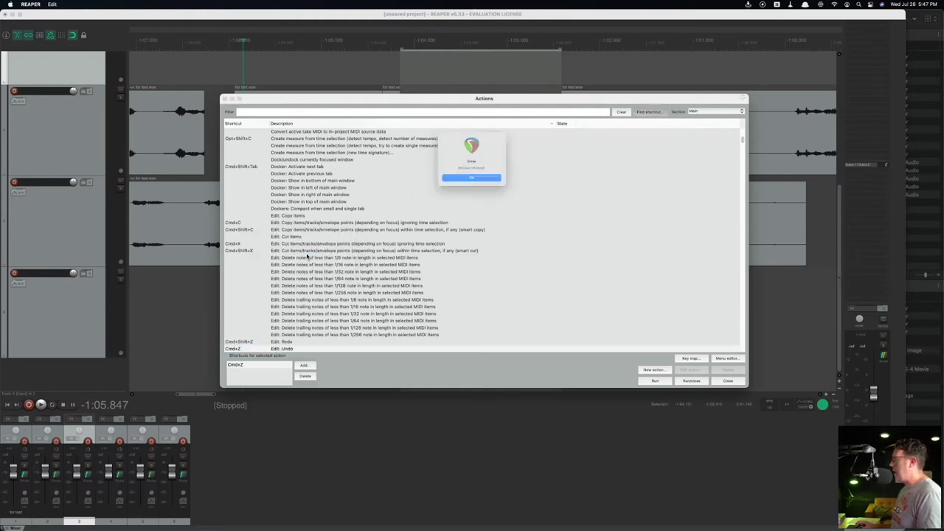
{"action": "left_click", "coordinate": [483, 186]}
{"action": "left_click", "coordinate": [649, 112]}
{"action": "key", "text": "s"}
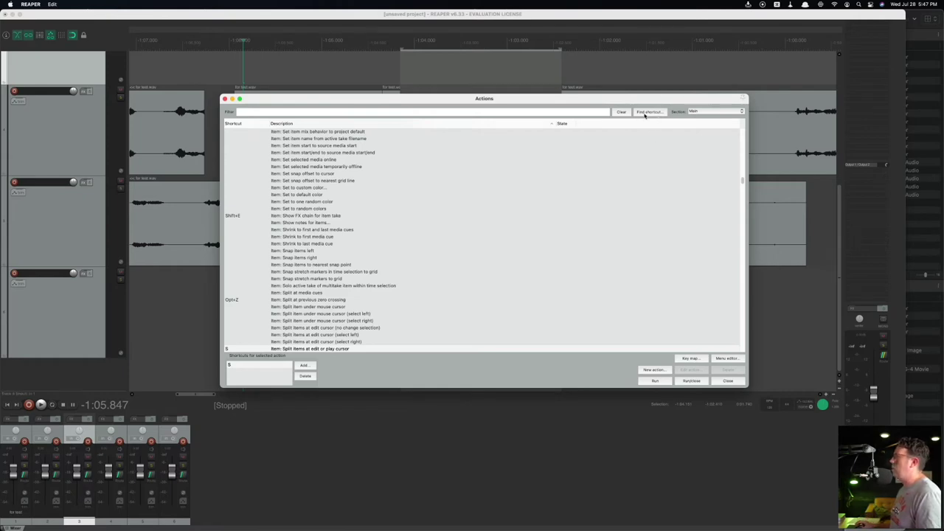
Step: Go back to the start of the action list, highlight the custom actions smart delete and mega ripple, and close the list
{"action": "left_click", "coordinate": [267, 115]}
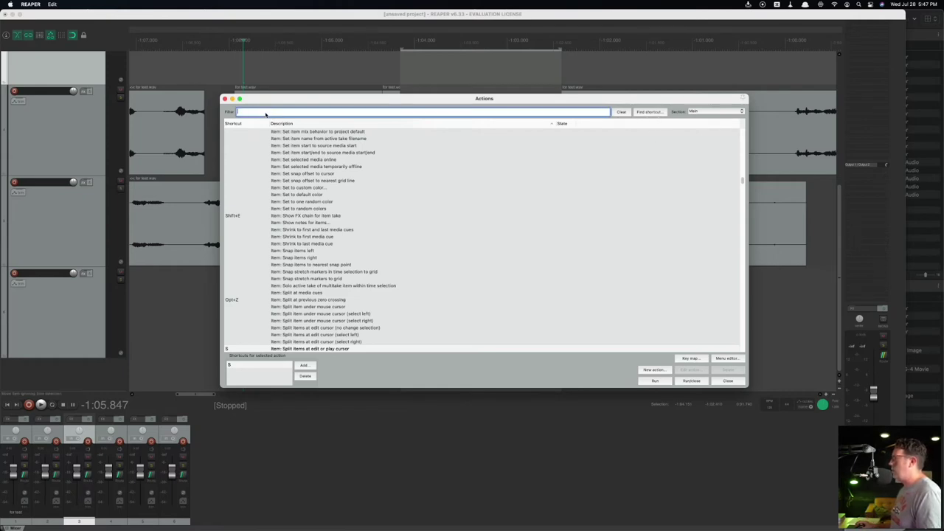
{"action": "scroll", "coordinate": [306, 179], "scroll_direction": "up", "scroll_amount": 10}
{"action": "scroll", "coordinate": [738, 166], "scroll_direction": "up", "scroll_amount": 20}
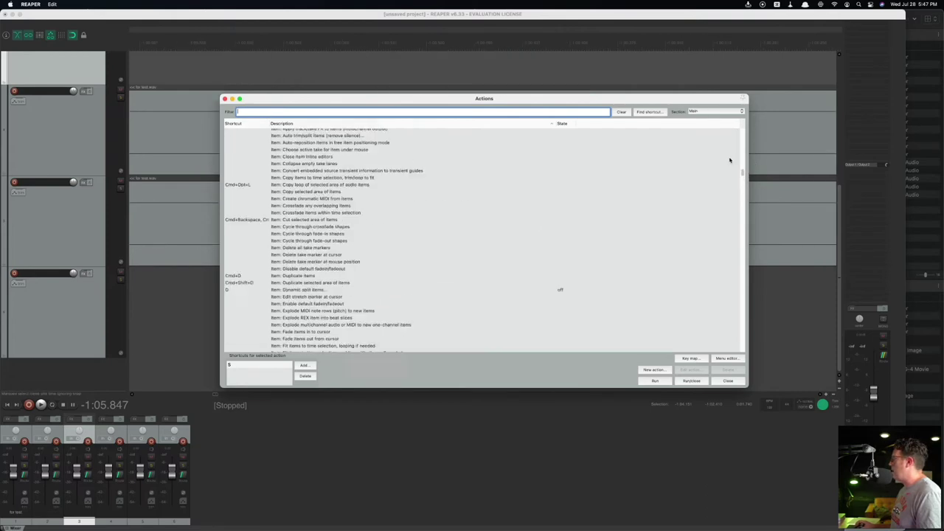
{"action": "scroll", "coordinate": [740, 135], "scroll_direction": "up", "scroll_amount": 10}
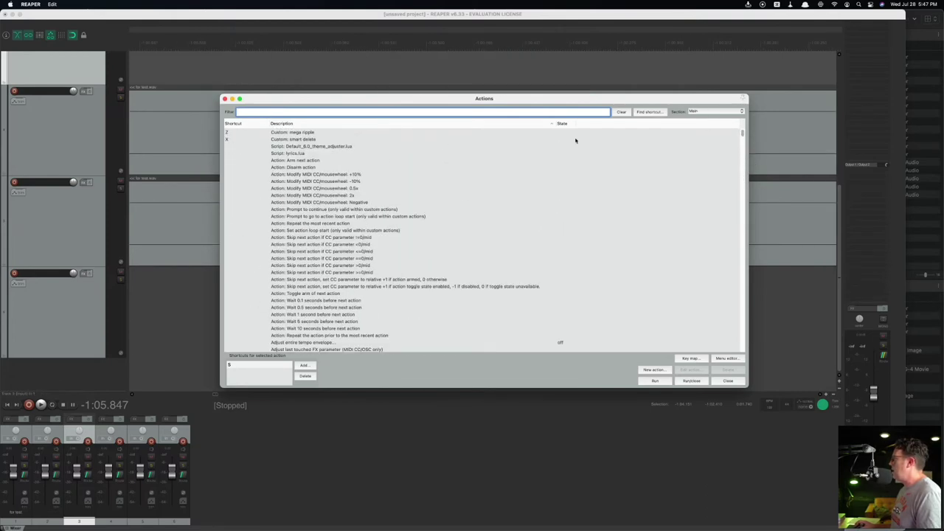
{"action": "left_click", "coordinate": [244, 132]}
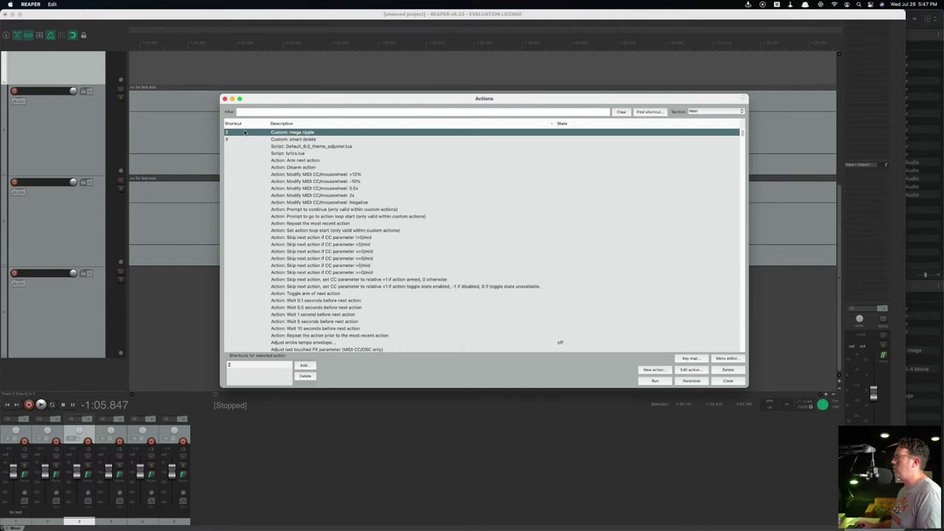
{"action": "left_click", "coordinate": [274, 139]}
{"action": "left_click", "coordinate": [284, 133]}
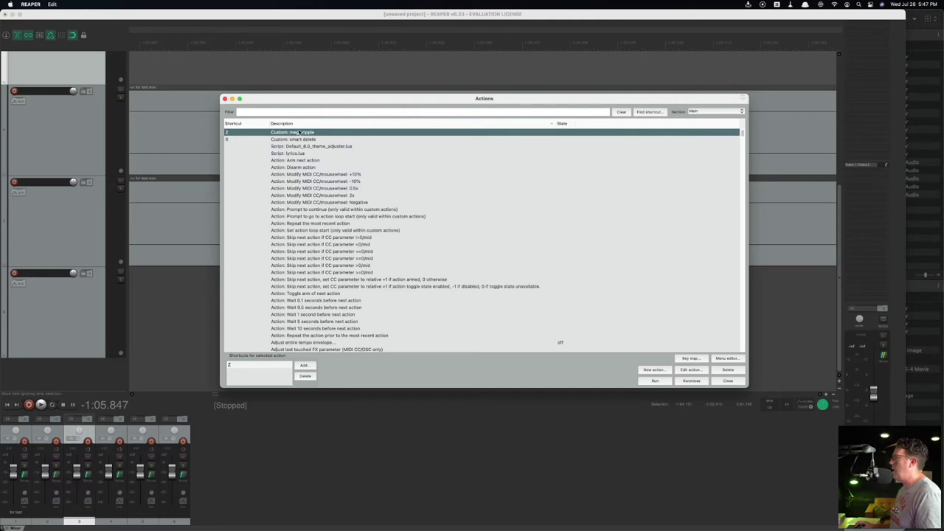
{"action": "key", "text": "Escape"}
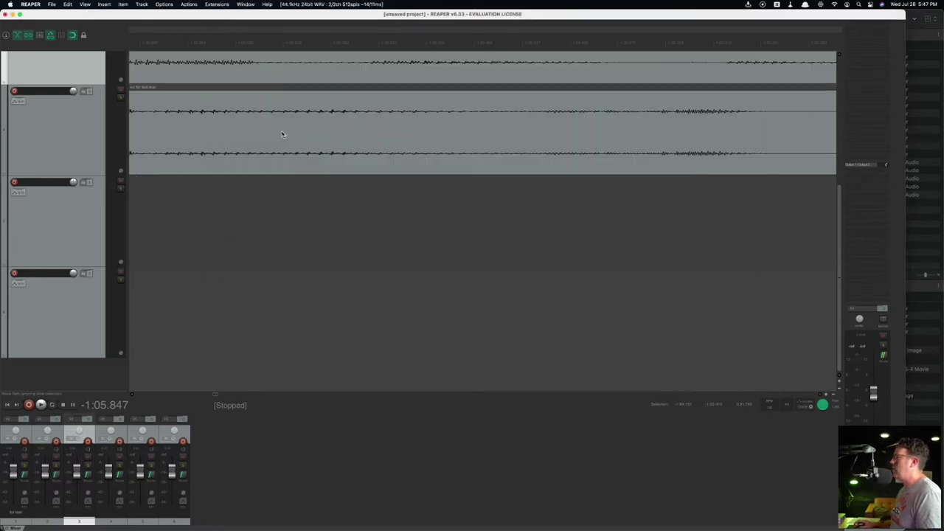
Step: Reopen the action list and open the custom action mega ripple for editing, moving its window clear to show its component actions
{"action": "left_click", "coordinate": [188, 4]}
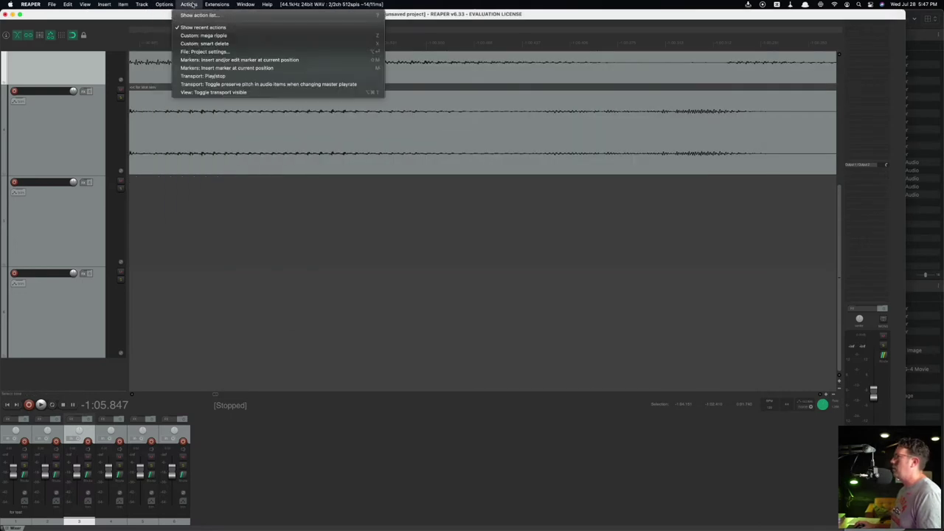
{"action": "left_click", "coordinate": [200, 14]}
{"action": "left_click", "coordinate": [293, 134]}
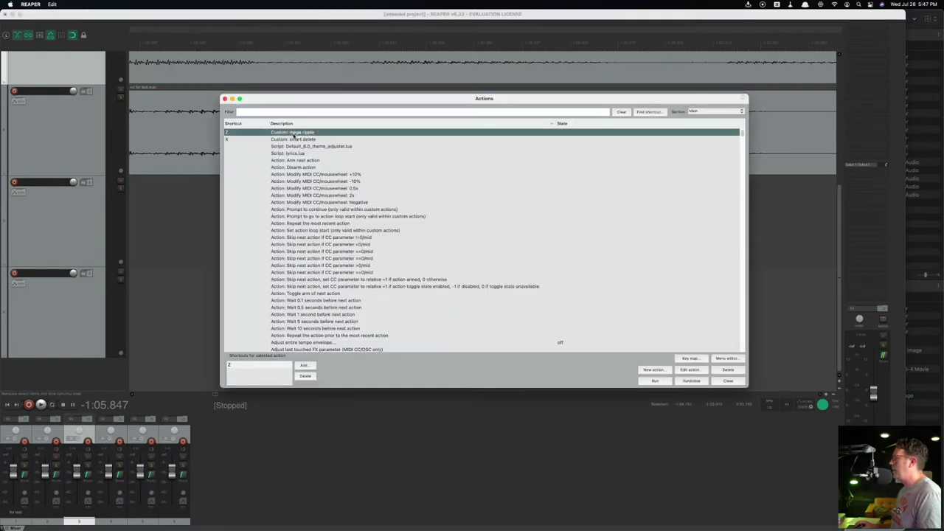
{"action": "left_click", "coordinate": [690, 371]}
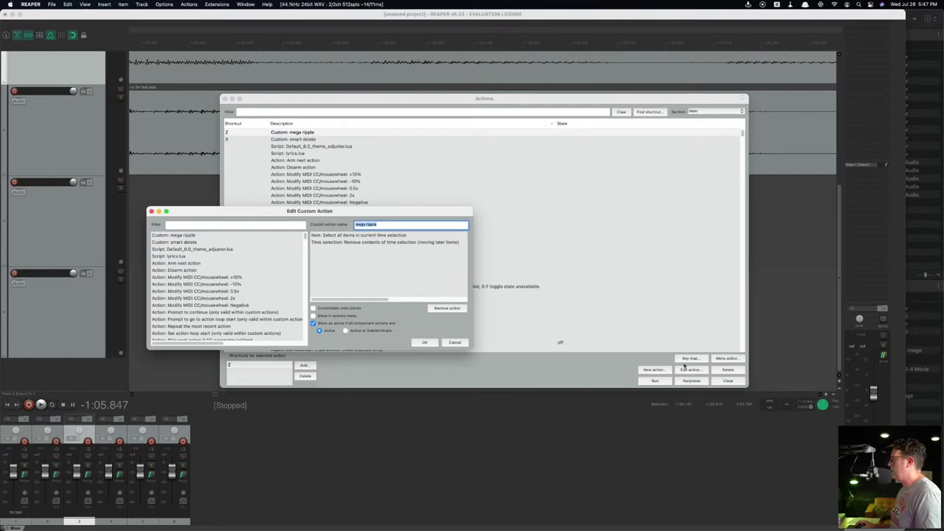
{"action": "left_click_drag", "start_coordinate": [218, 214], "coordinate": [405, 196]}
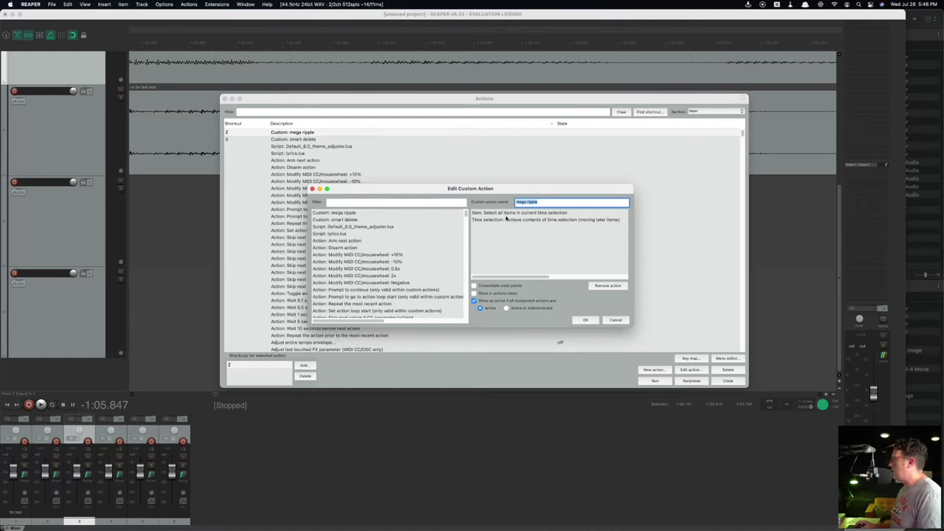
Step: Search the available component actions for "select all items", and replace that search with "remove contents"
{"action": "left_click", "coordinate": [390, 203]}
{"action": "type", "text": "se"}
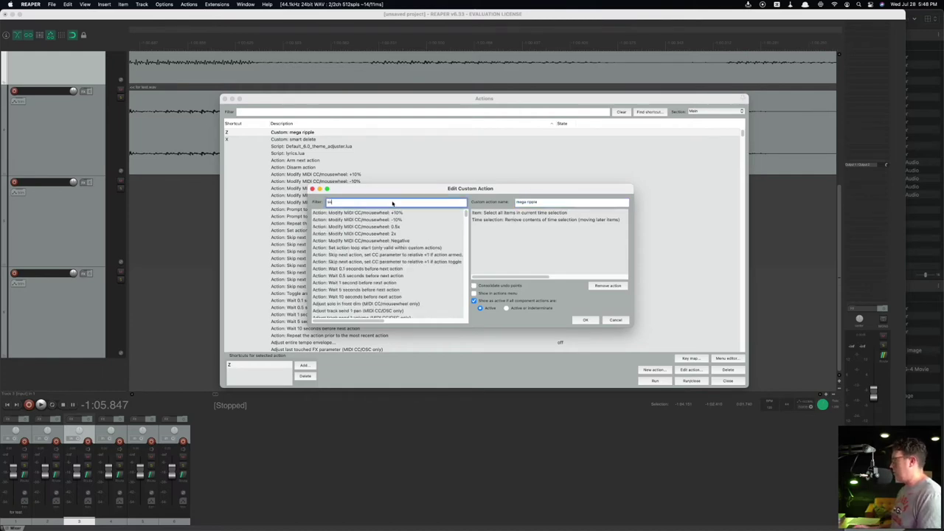
{"action": "type", "text": "lect all items"}
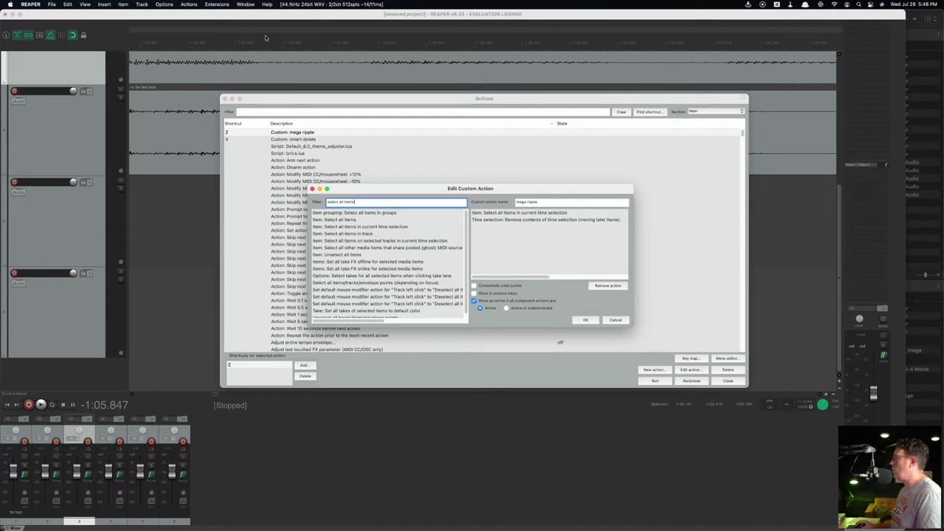
{"action": "left_click_drag", "start_coordinate": [355, 202], "coordinate": [325, 202]}
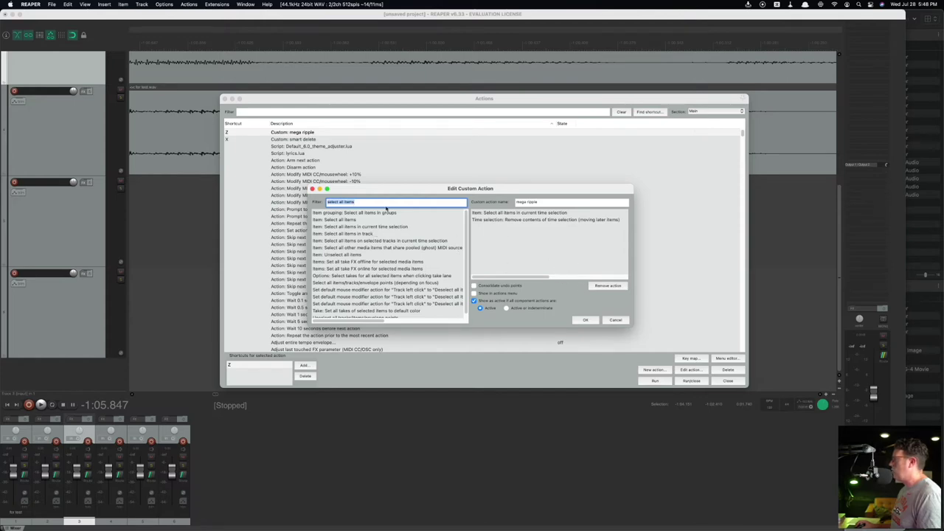
{"action": "type", "text": "remove contents"}
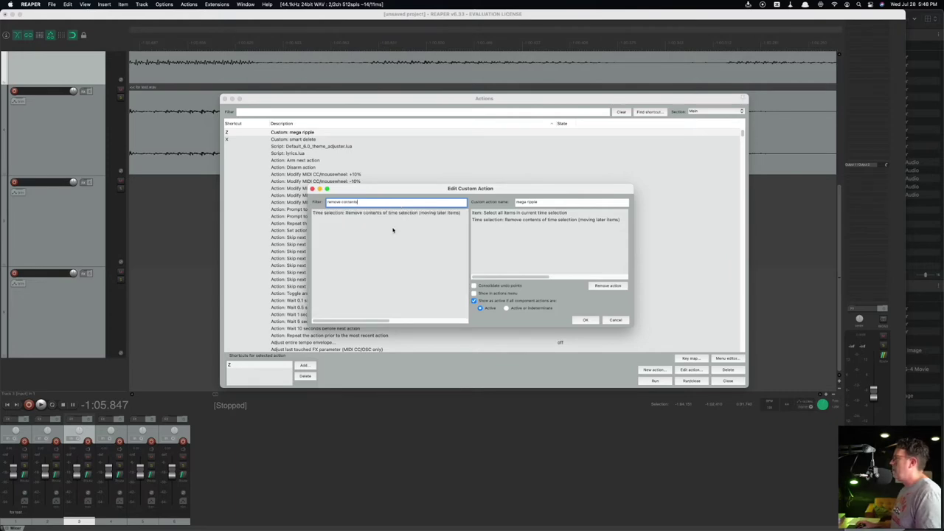
Step: Add another "Remove contents of time selection (moving later items)" to mega ripple, delete the duplicate, and cancel editing the custom action
{"action": "left_click_drag", "start_coordinate": [388, 213], "coordinate": [559, 237]}
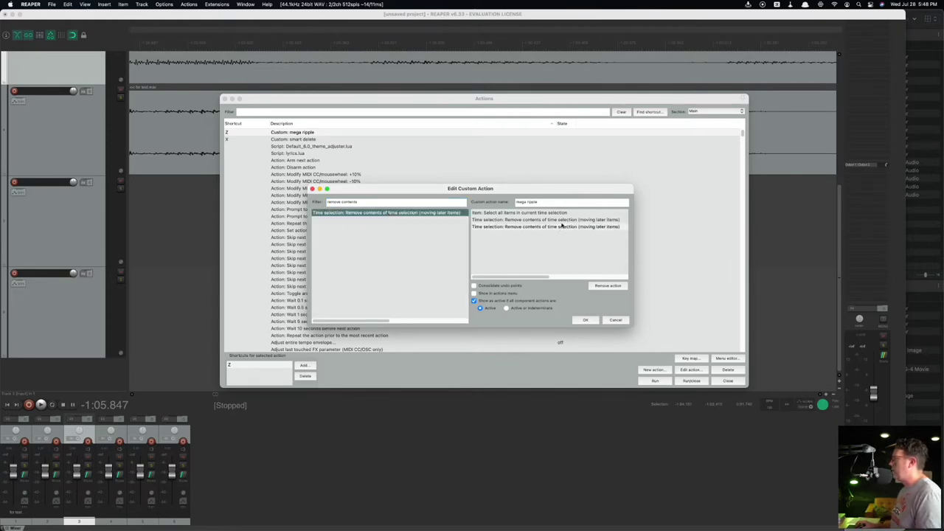
{"action": "left_click", "coordinate": [561, 226]}
{"action": "key", "text": "Delete"}
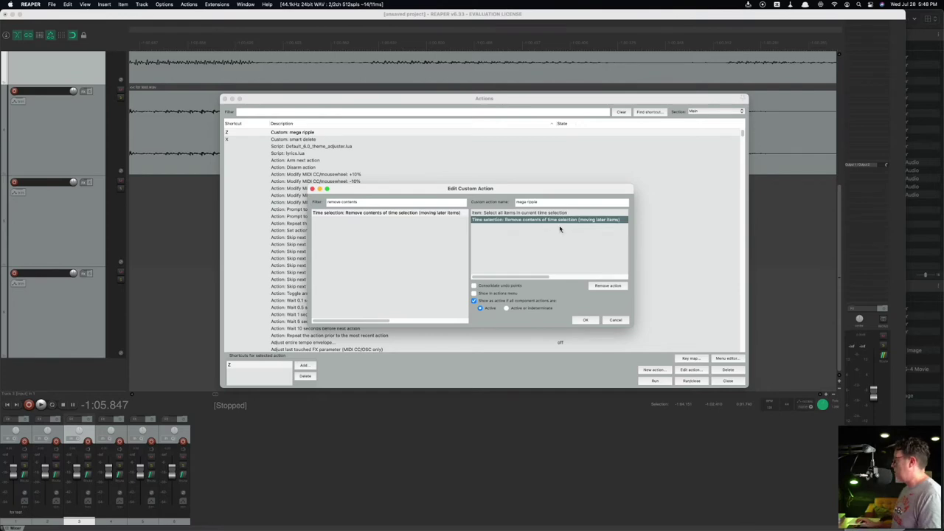
{"action": "left_click", "coordinate": [562, 237]}
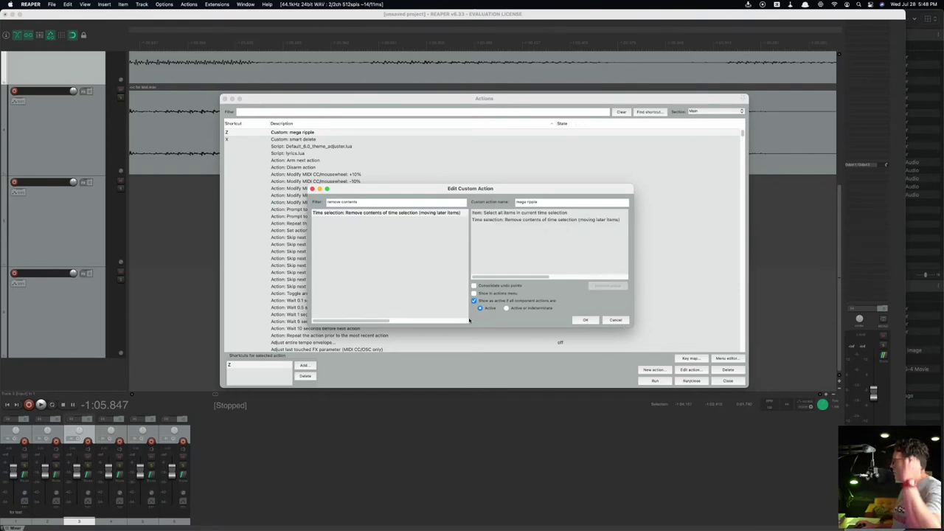
{"action": "left_click", "coordinate": [611, 320]}
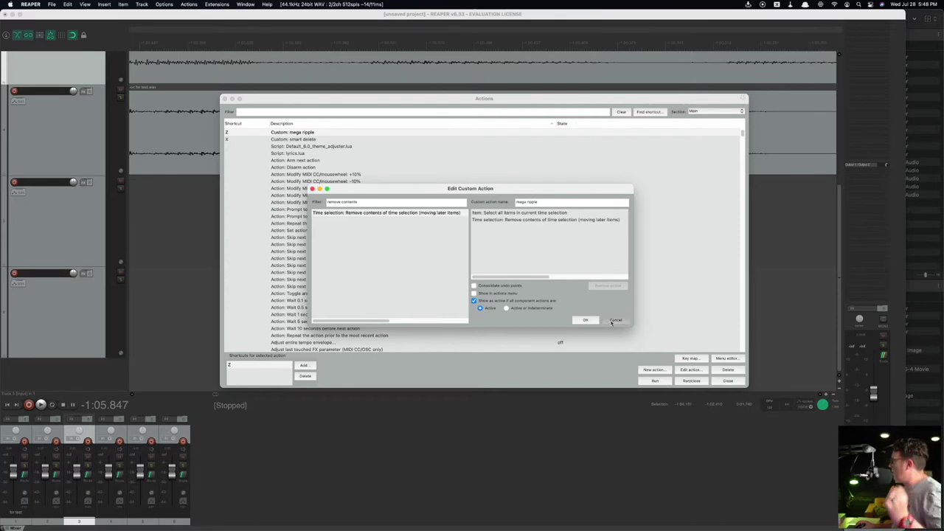
Step: Open the custom action smart delete for editing, examine its component actions in full, and cancel editing
{"action": "left_click", "coordinate": [241, 140]}
{"action": "right_click", "coordinate": [241, 140]}
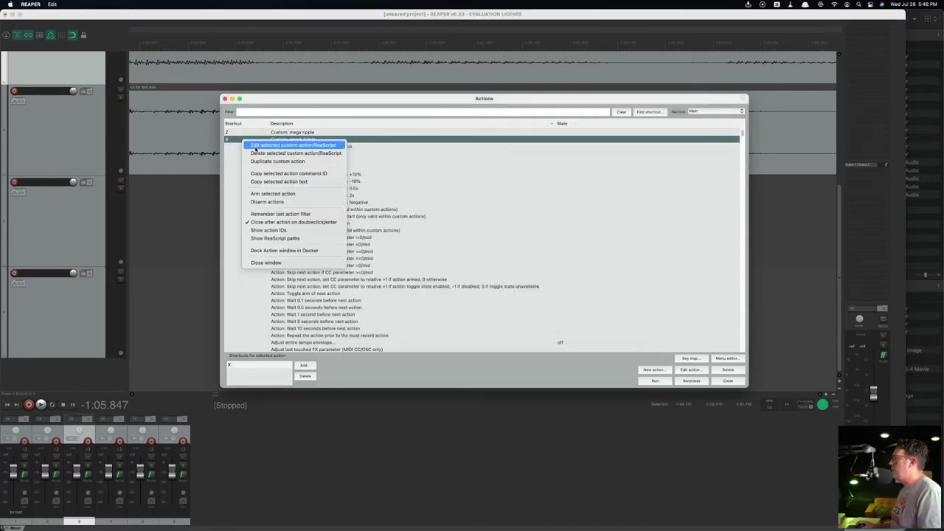
{"action": "left_click", "coordinate": [270, 146]}
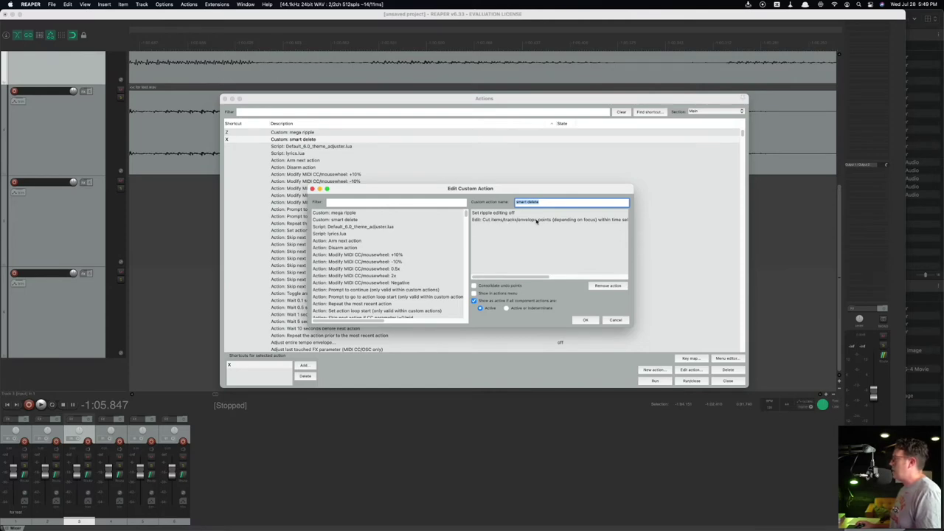
{"action": "scroll", "coordinate": [586, 219], "scroll_direction": "right", "scroll_amount": 5}
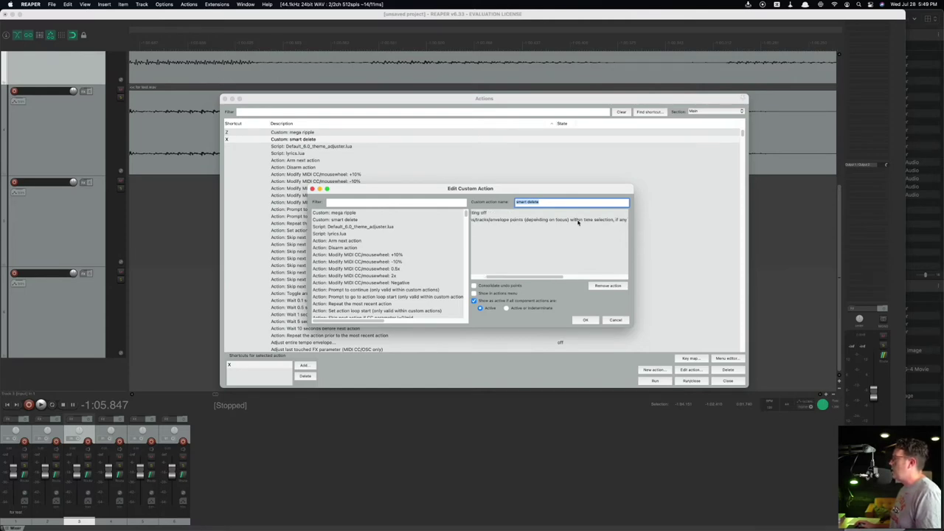
{"action": "scroll", "coordinate": [576, 221], "scroll_direction": "left", "scroll_amount": 5}
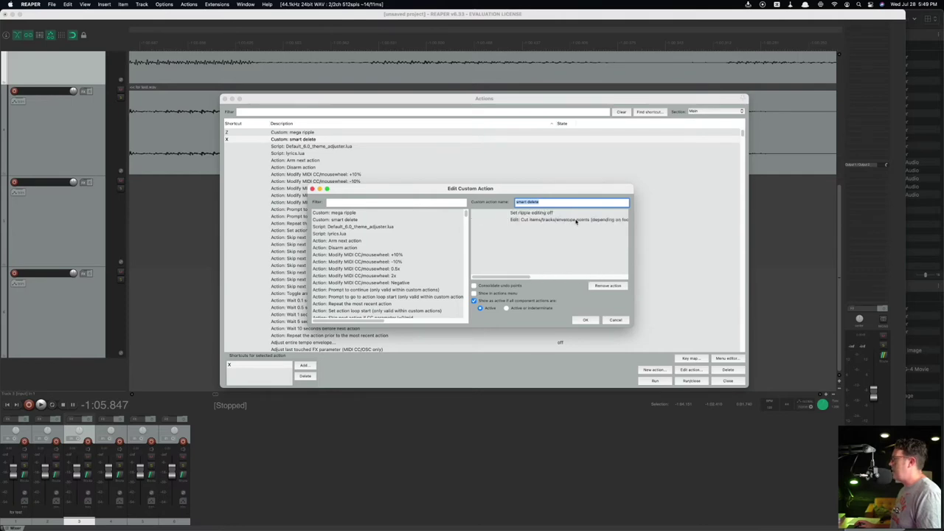
{"action": "left_click", "coordinate": [618, 321]}
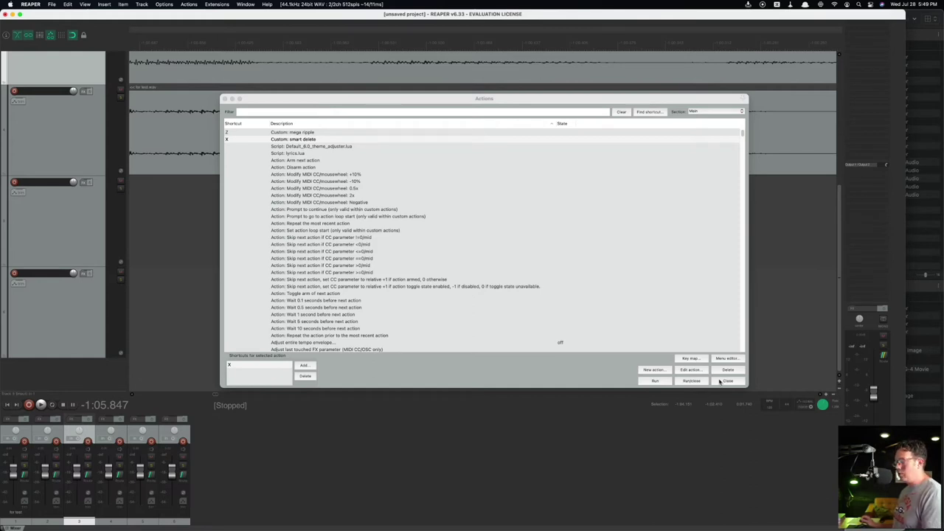
Step: Search the action list for "expand" and run "View: Expand selected track height, minimize others"
{"action": "left_click", "coordinate": [321, 113]}
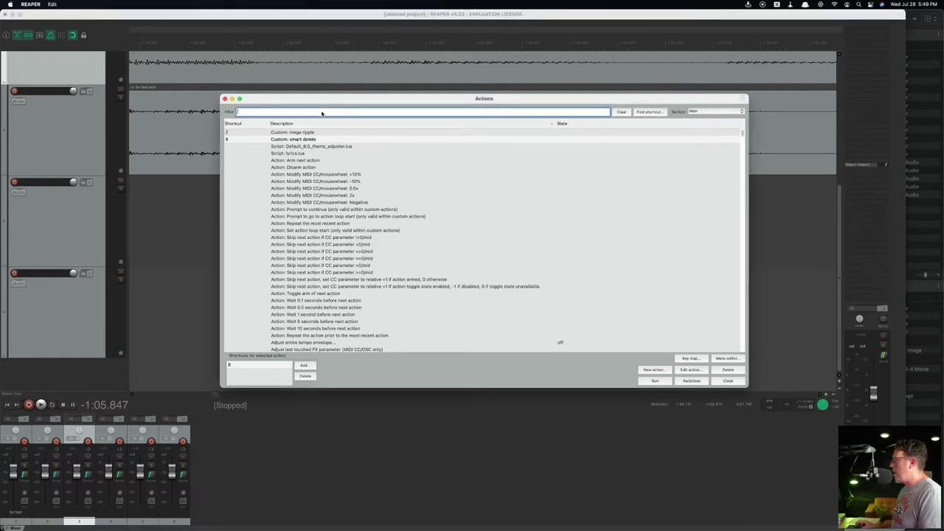
{"action": "type", "text": "expand"}
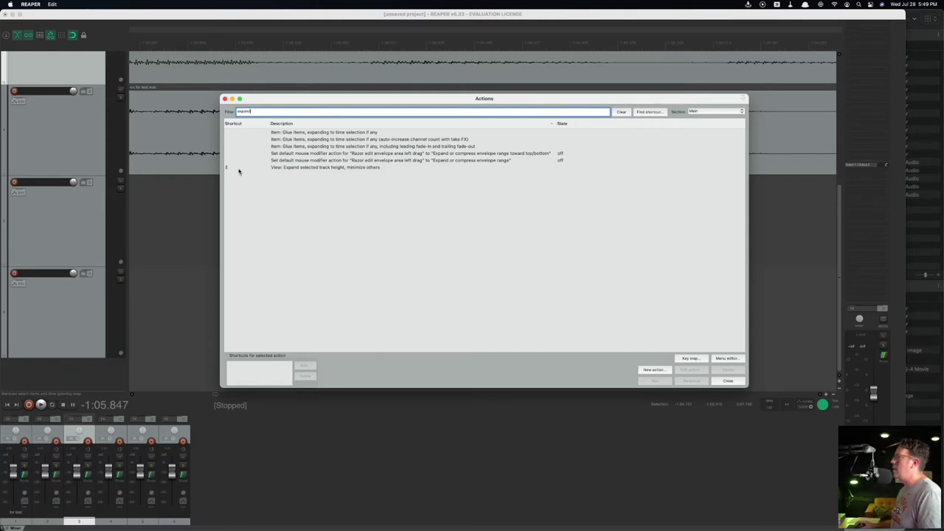
{"action": "double_click", "coordinate": [274, 168]}
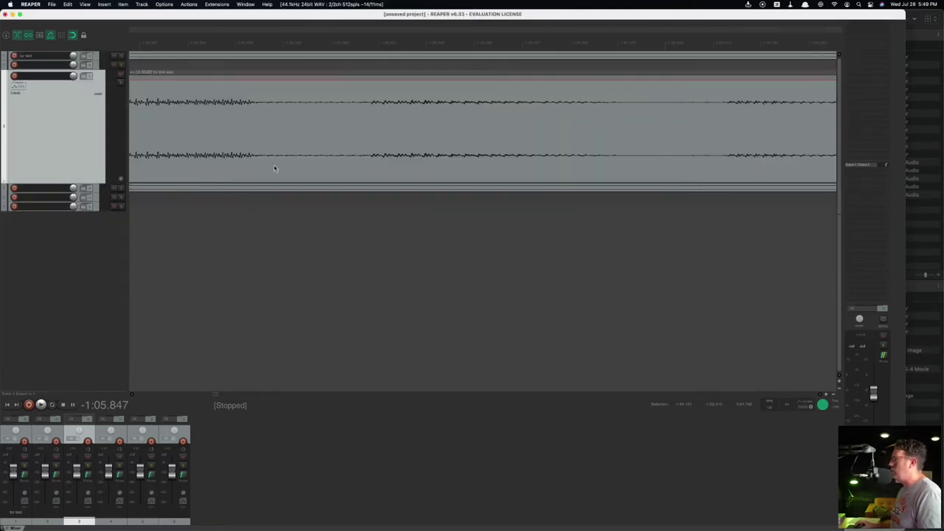
Step: Toggle repeatedly between normal track heights and the expanded third track, and place the edit cursor just before that track's item
{"action": "scroll", "coordinate": [317, 231], "scroll_direction": "down", "scroll_amount": 5}
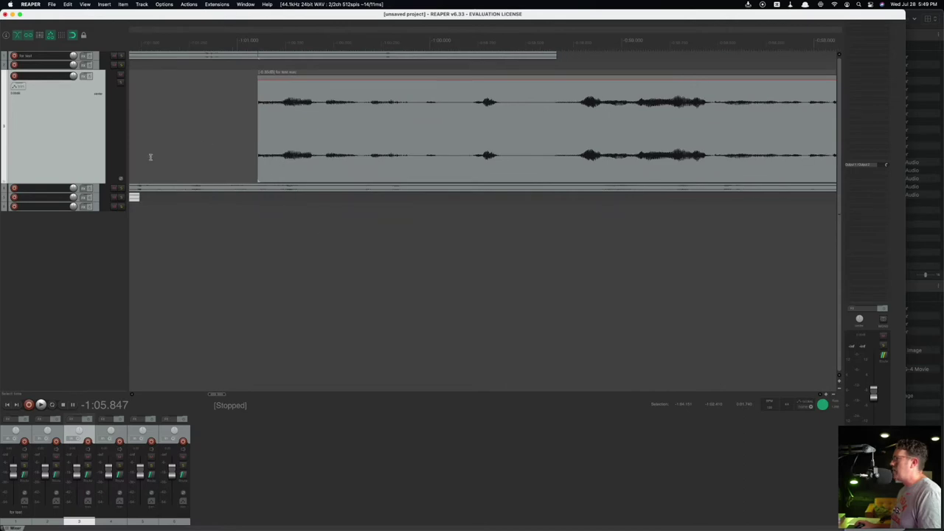
{"action": "scroll", "coordinate": [55, 122], "scroll_direction": "up", "scroll_amount": 3}
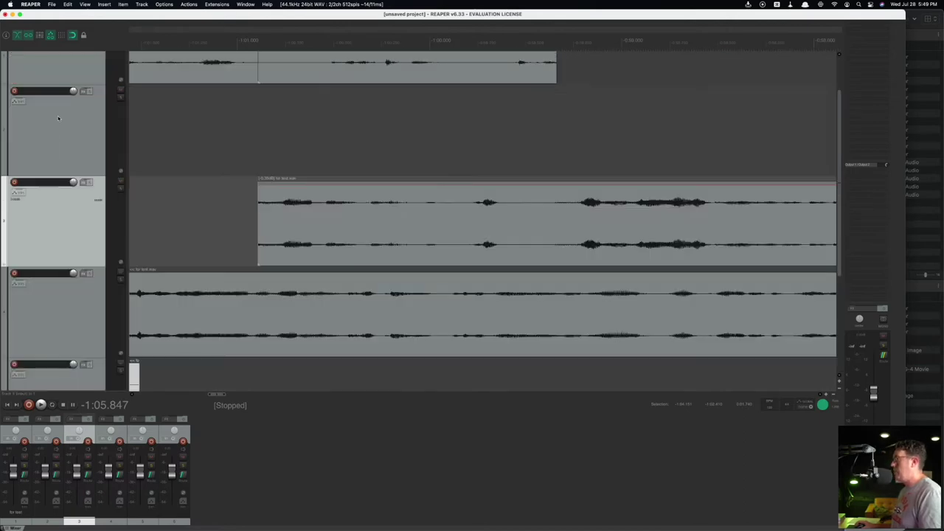
{"action": "scroll", "coordinate": [64, 317], "scroll_direction": "down", "scroll_amount": 3}
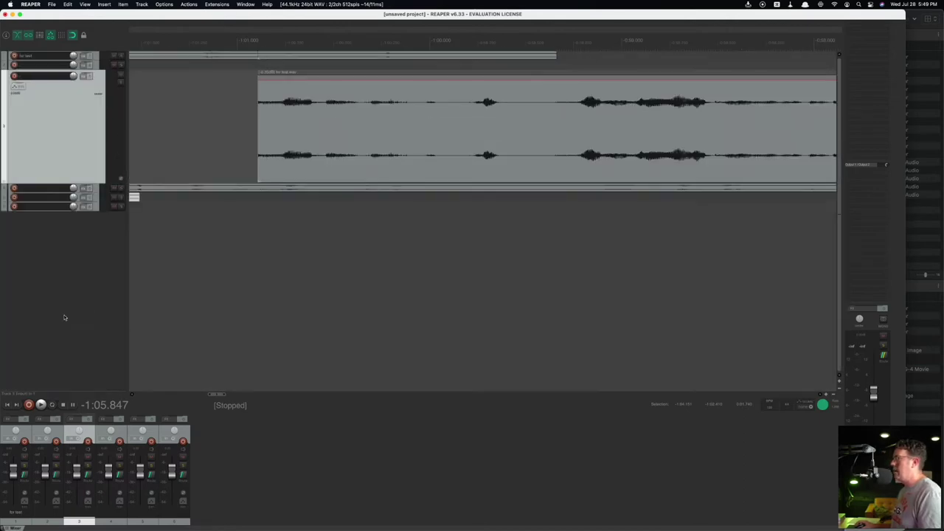
{"action": "scroll", "coordinate": [80, 141], "scroll_direction": "up", "scroll_amount": 3}
{"action": "scroll", "coordinate": [73, 111], "scroll_direction": "down", "scroll_amount": 3}
{"action": "scroll", "coordinate": [74, 114], "scroll_direction": "up", "scroll_amount": 3}
{"action": "scroll", "coordinate": [71, 103], "scroll_direction": "down", "scroll_amount": 3}
{"action": "scroll", "coordinate": [70, 103], "scroll_direction": "up", "scroll_amount": 1}
{"action": "scroll", "coordinate": [71, 103], "scroll_direction": "down", "scroll_amount": 1}
{"action": "left_click", "coordinate": [172, 163]}
{"action": "left_click", "coordinate": [213, 264]}
{"action": "scroll", "coordinate": [204, 267], "scroll_direction": "up", "scroll_amount": 1}
{"action": "scroll", "coordinate": [199, 264], "scroll_direction": "down", "scroll_amount": 1}
{"action": "scroll", "coordinate": [64, 137], "scroll_direction": "up", "scroll_amount": 1}
{"action": "scroll", "coordinate": [63, 141], "scroll_direction": "down", "scroll_amount": 1}
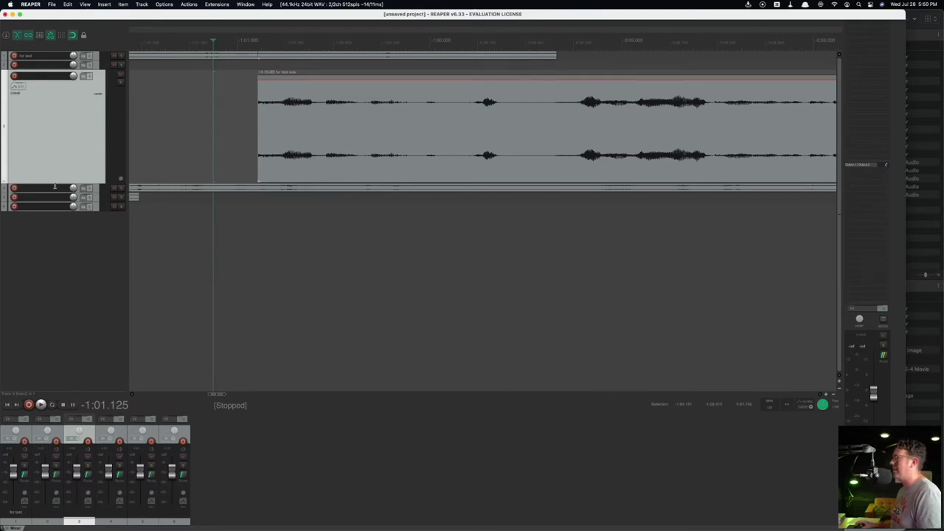
Step: Shrink the third track to its minimum height, and enlarge all tracks to a medium, equal height
{"action": "scroll", "coordinate": [60, 147], "scroll_direction": "up", "scroll_amount": 1}
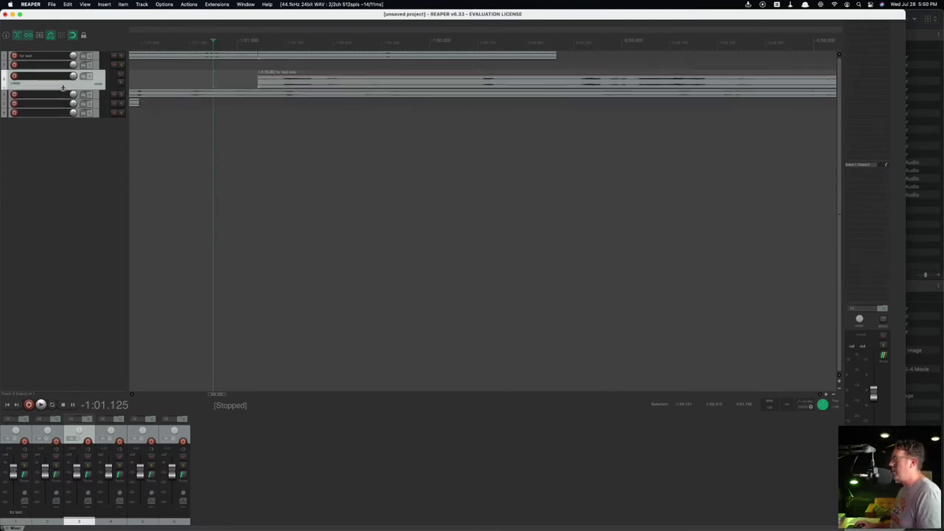
{"action": "left_click_drag", "start_coordinate": [64, 86], "coordinate": [64, 82]}
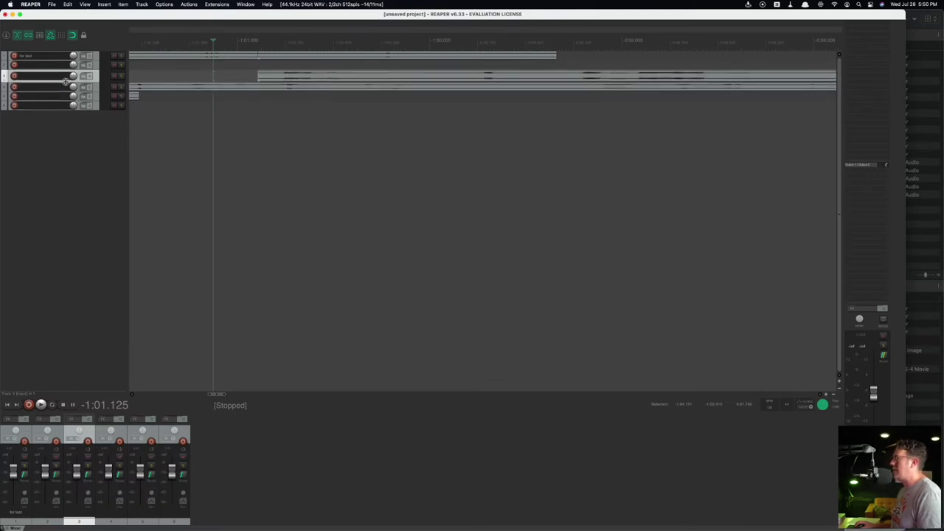
{"action": "scroll", "coordinate": [69, 197], "scroll_direction": "down", "scroll_amount": 5}
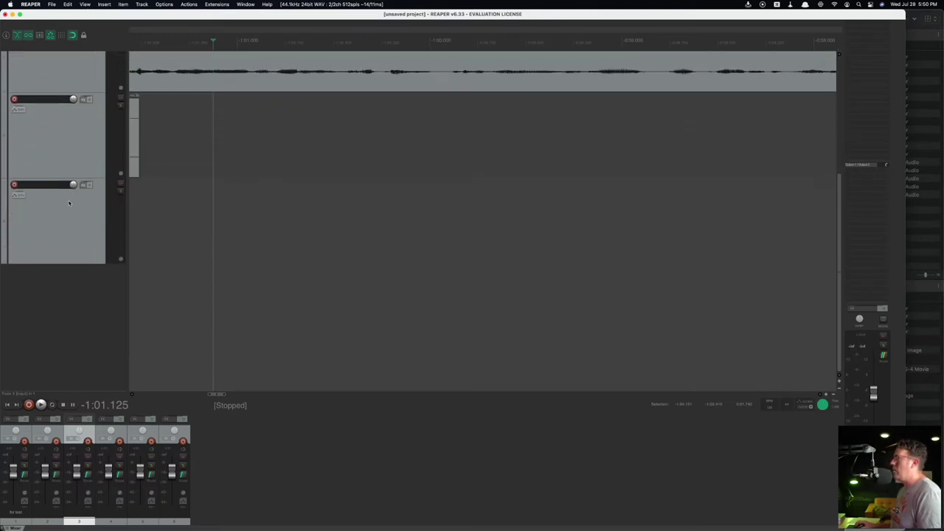
{"action": "scroll", "coordinate": [70, 204], "scroll_direction": "up", "scroll_amount": 3}
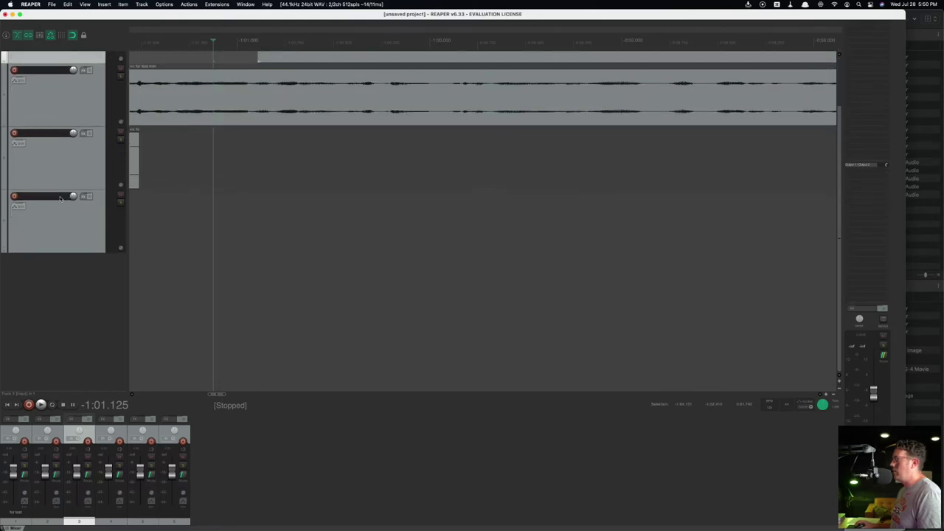
{"action": "scroll", "coordinate": [61, 198], "scroll_direction": "up", "scroll_amount": 3}
{"action": "scroll", "coordinate": [59, 196], "scroll_direction": "down", "scroll_amount": 1}
{"action": "scroll", "coordinate": [57, 196], "scroll_direction": "up", "scroll_amount": 1}
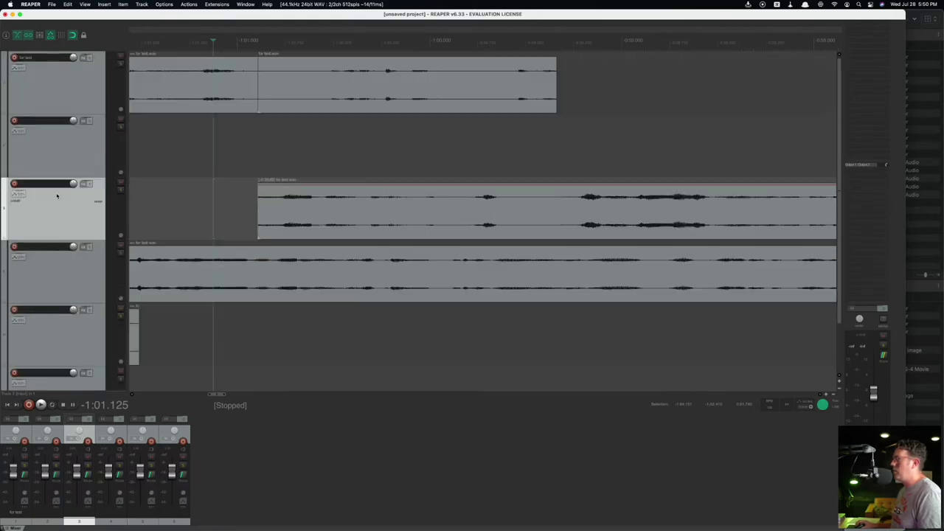
Step: Make a time selection across all recorded items, from the project start to beyond the START marker
{"action": "scroll", "coordinate": [391, 272], "scroll_direction": "down", "scroll_amount": 8}
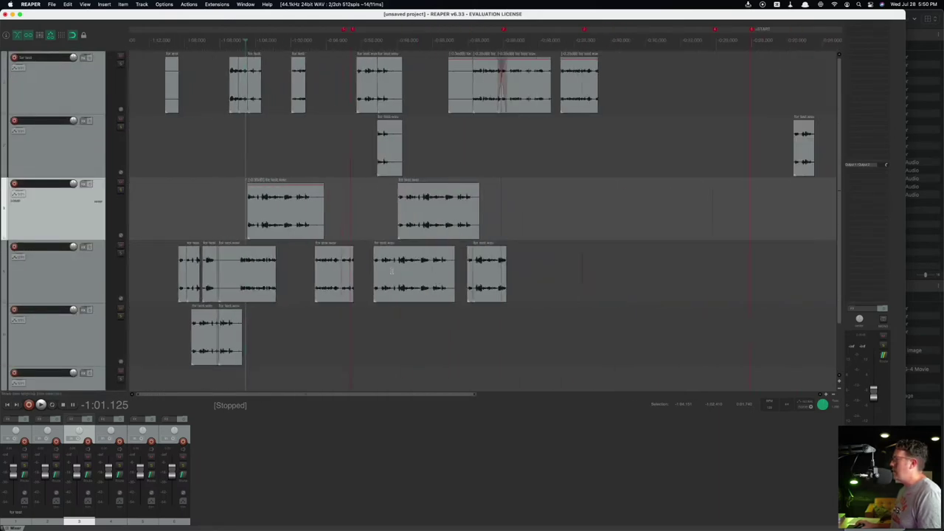
{"action": "scroll", "coordinate": [391, 272], "scroll_direction": "right", "scroll_amount": 5}
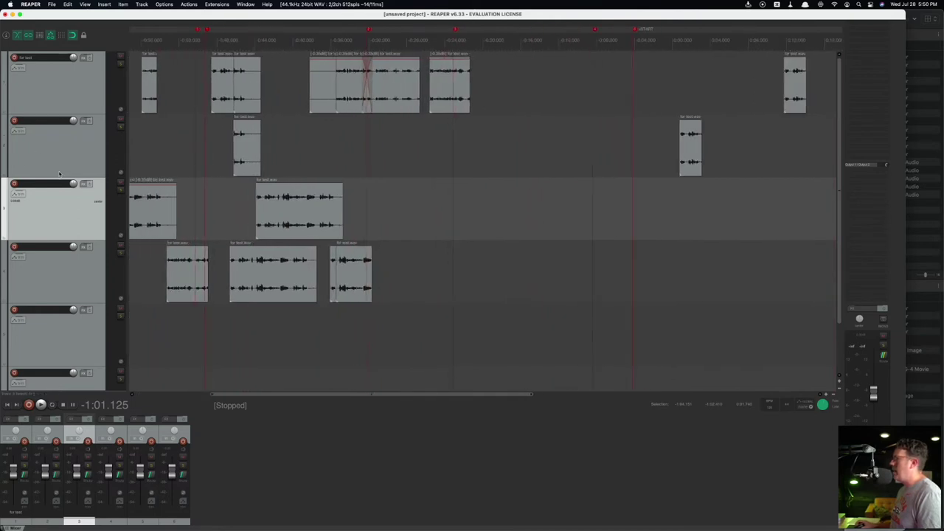
{"action": "scroll", "coordinate": [218, 205], "scroll_direction": "down", "scroll_amount": 5}
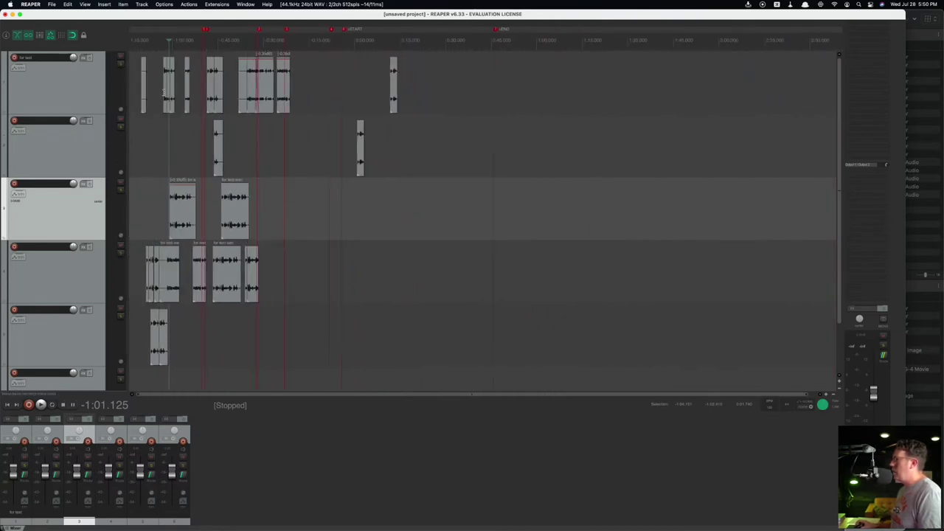
{"action": "left_click_drag", "start_coordinate": [440, 156], "coordinate": [130, 159]}
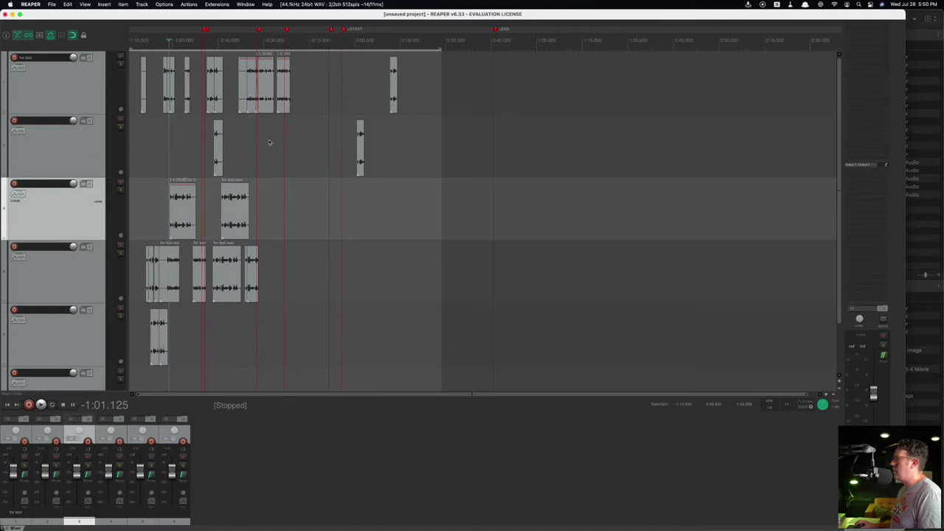
Step: Select the second track, place the edit cursor just after the first track's item before START, and play briefly from there
{"action": "left_click", "coordinate": [289, 144]}
{"action": "left_click", "coordinate": [292, 40]}
{"action": "key", "text": "space"}
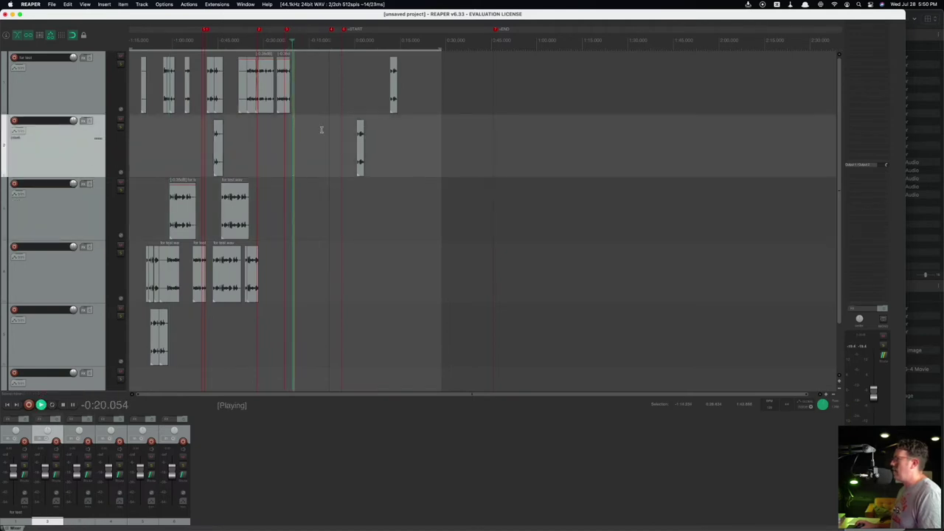
{"action": "key", "text": "space"}
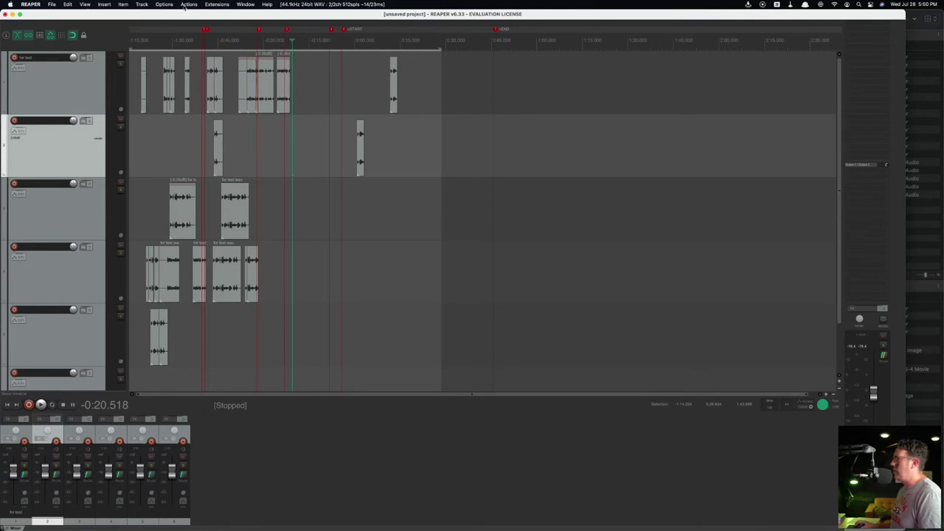
{"action": "left_click", "coordinate": [188, 5]}
{"action": "left_click", "coordinate": [194, 16]}
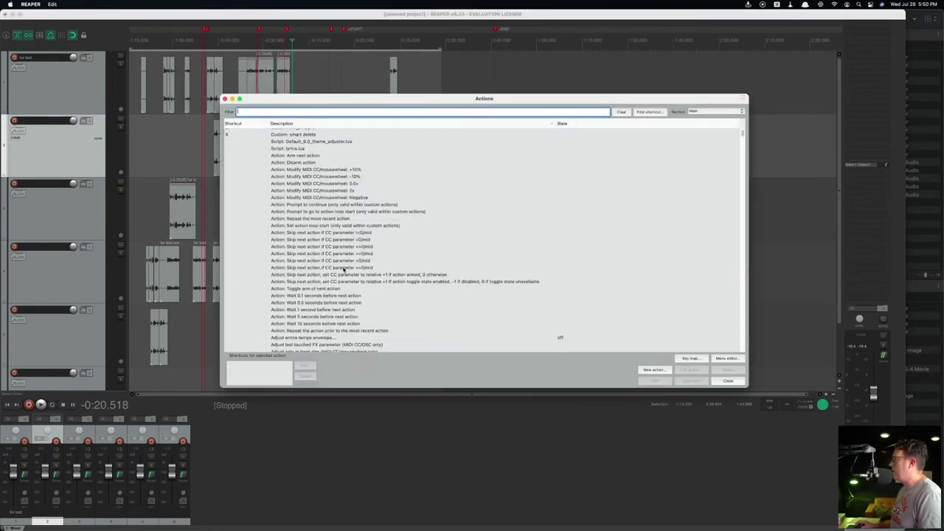
{"action": "left_click", "coordinate": [728, 381]}
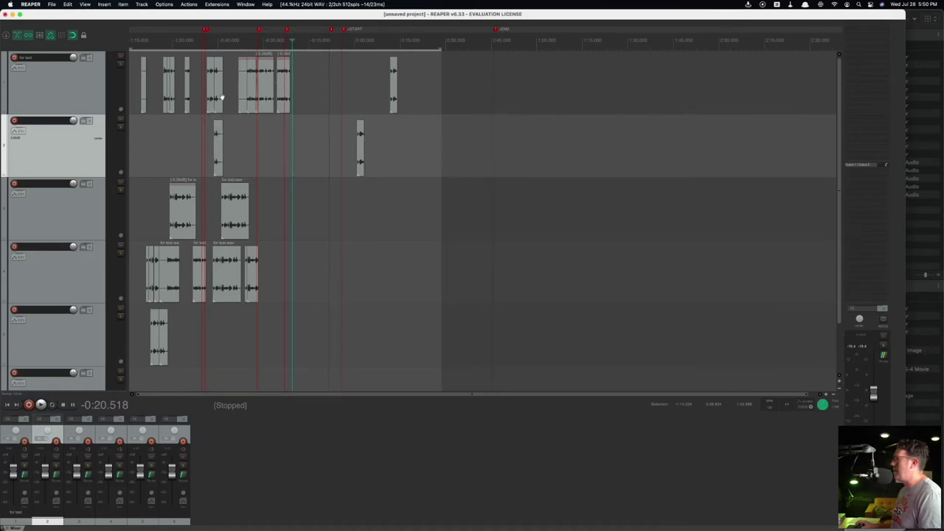
Step: Place the edit cursor before the first items at about -1:11.3 with the third track selected, and reduce the track heights slightly
{"action": "scroll", "coordinate": [146, 107], "scroll_direction": "up", "scroll_amount": 10}
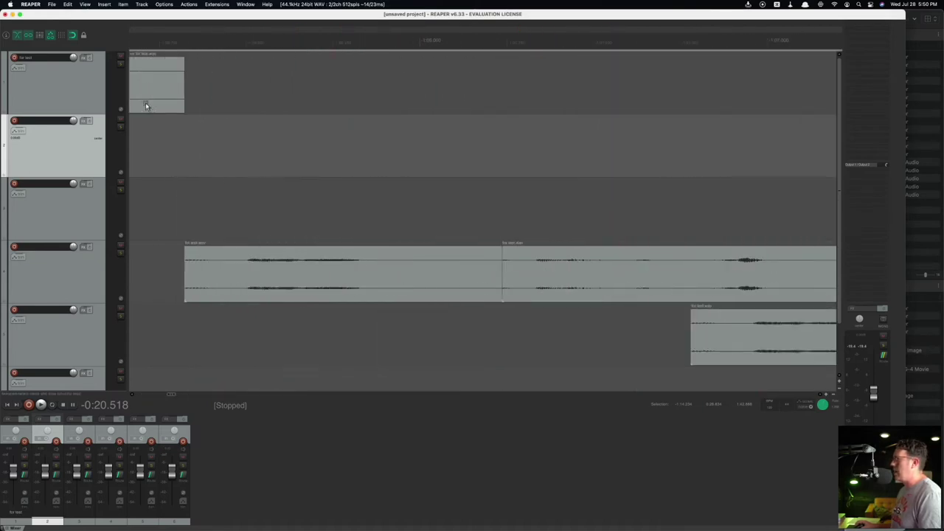
{"action": "scroll", "coordinate": [146, 106], "scroll_direction": "down", "scroll_amount": 10}
{"action": "scroll", "coordinate": [146, 111], "scroll_direction": "down", "scroll_amount": 8}
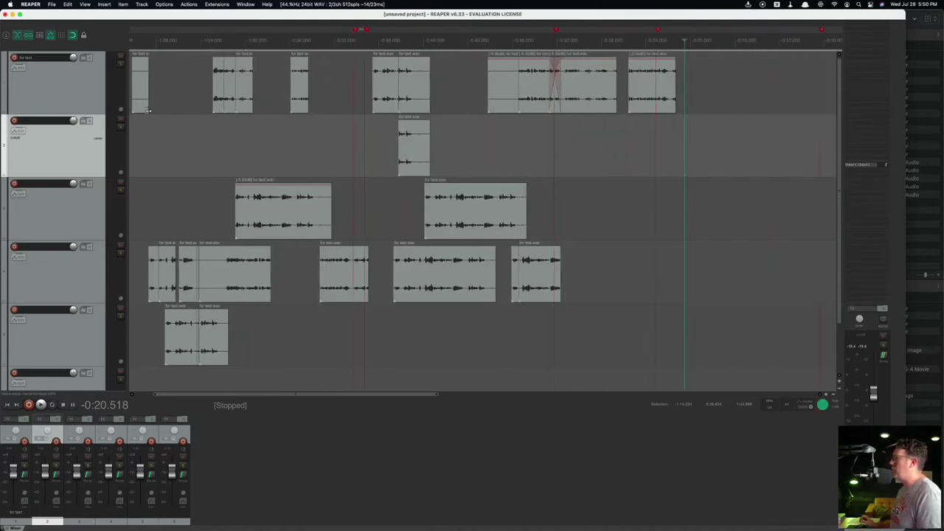
{"action": "scroll", "coordinate": [169, 126], "scroll_direction": "left", "scroll_amount": 3}
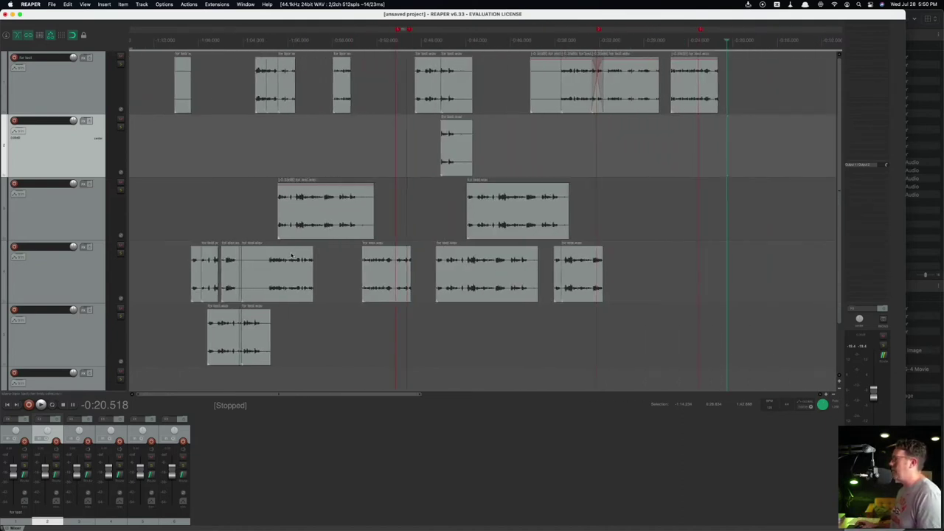
{"action": "left_click", "coordinate": [194, 145]}
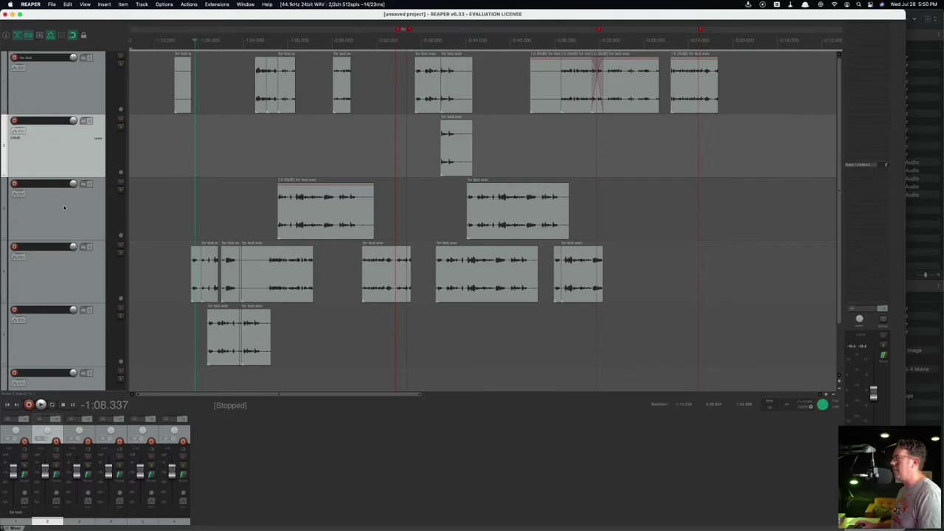
{"action": "scroll", "coordinate": [160, 206], "scroll_direction": "down", "scroll_amount": 3}
{"action": "left_click", "coordinate": [159, 206]}
{"action": "scroll", "coordinate": [159, 206], "scroll_direction": "up", "scroll_amount": 4}
{"action": "scroll", "coordinate": [159, 206], "scroll_direction": "down", "scroll_amount": 3}
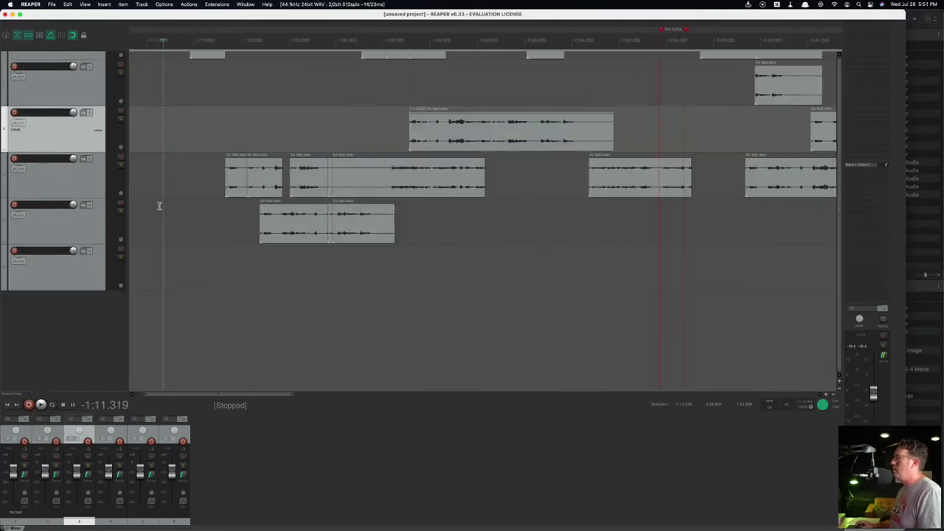
{"action": "scroll", "coordinate": [212, 223], "scroll_direction": "down", "scroll_amount": 1}
Step: Select several different tracks one after another, ending with the third track
{"action": "key", "text": "Down"}
{"action": "key", "text": "Down"}
{"action": "left_click", "coordinate": [54, 274]}
{"action": "left_click", "coordinate": [57, 232]}
{"action": "left_click", "coordinate": [59, 133]}
{"action": "left_click", "coordinate": [62, 94]}
{"action": "left_click", "coordinate": [60, 135]}
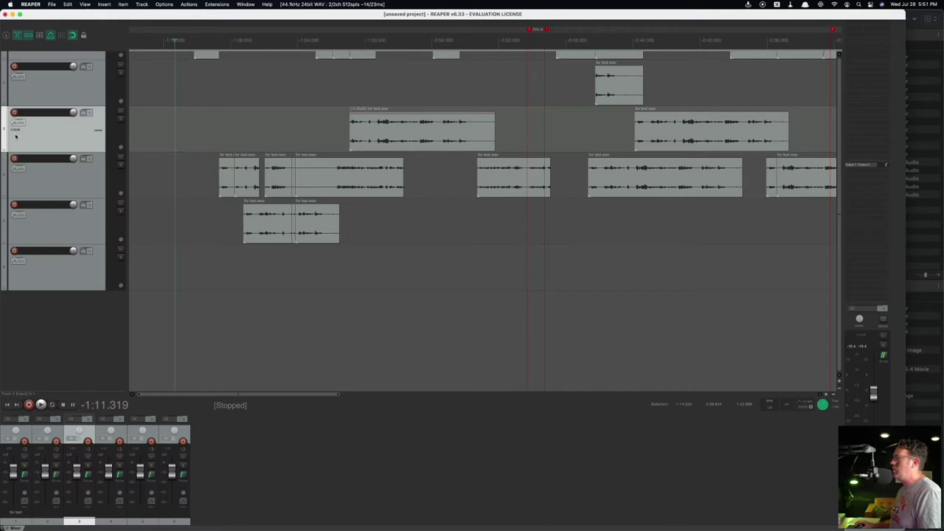
Step: Move the fourth track below the fifth, and nest it as a folder child of the track above it
{"action": "left_click", "coordinate": [48, 179]}
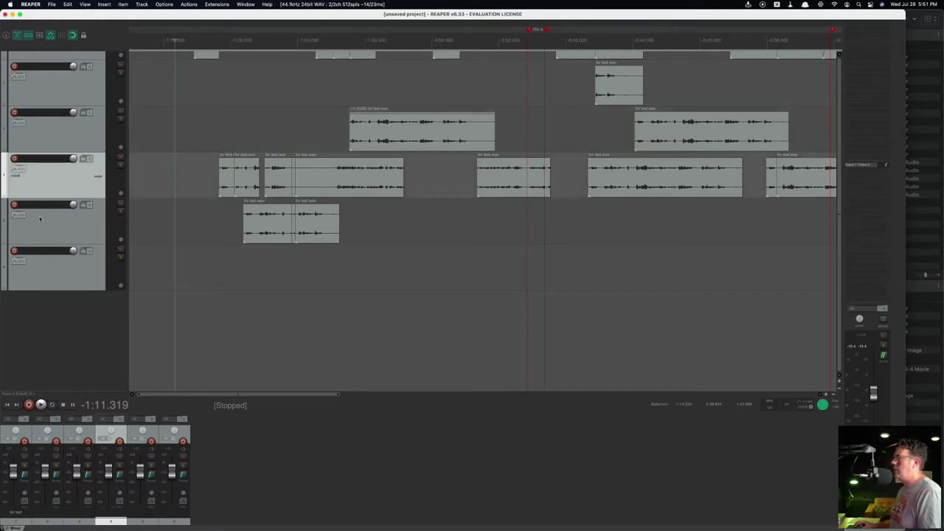
{"action": "left_click_drag", "start_coordinate": [60, 189], "coordinate": [53, 124]}
{"action": "left_click_drag", "start_coordinate": [48, 190], "coordinate": [62, 213]}
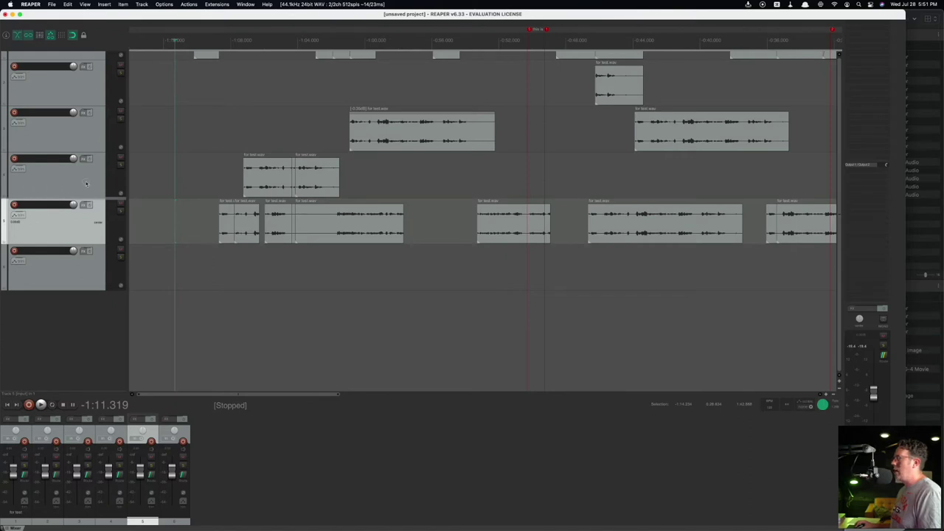
{"action": "left_click_drag", "start_coordinate": [71, 186], "coordinate": [70, 188]}
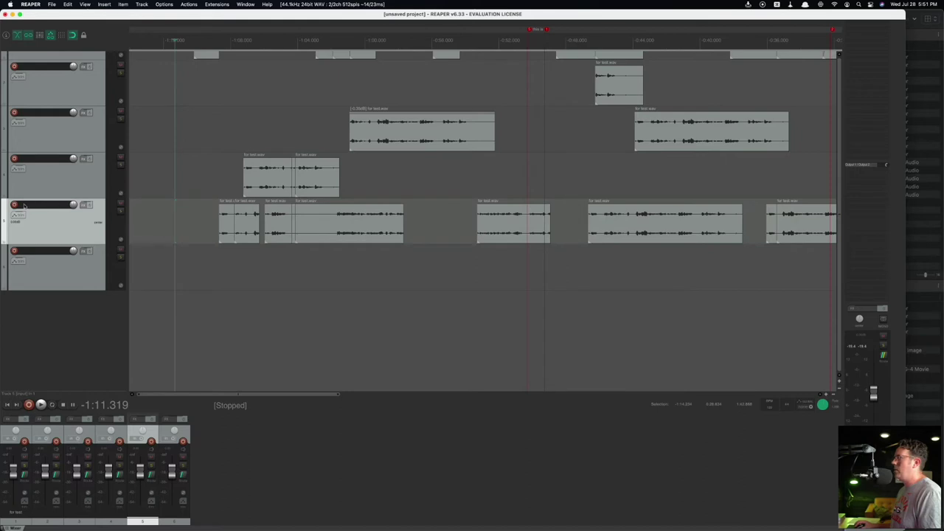
{"action": "left_click_drag", "start_coordinate": [42, 204], "coordinate": [94, 184]}
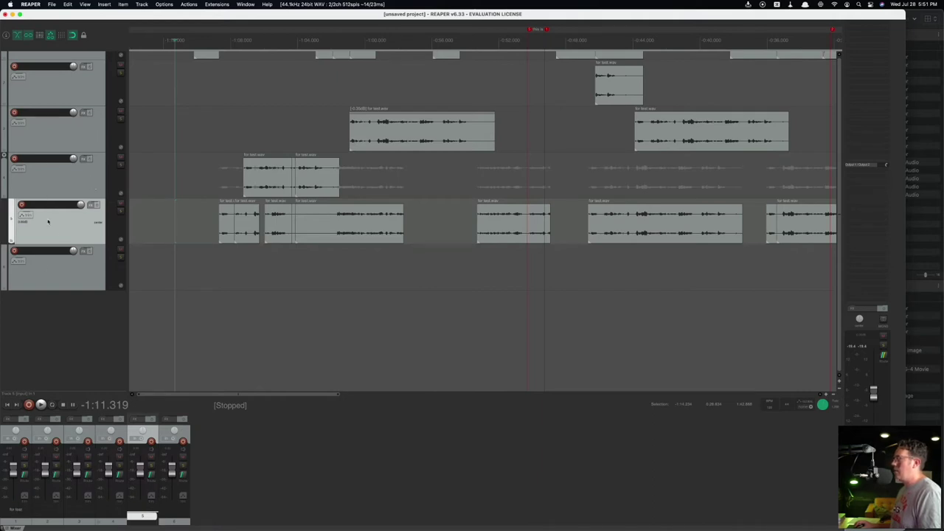
Step: Nest the sixth track as a second child of the track 4 folder, then select both child tracks and finally the folder track
{"action": "left_click", "coordinate": [66, 254]}
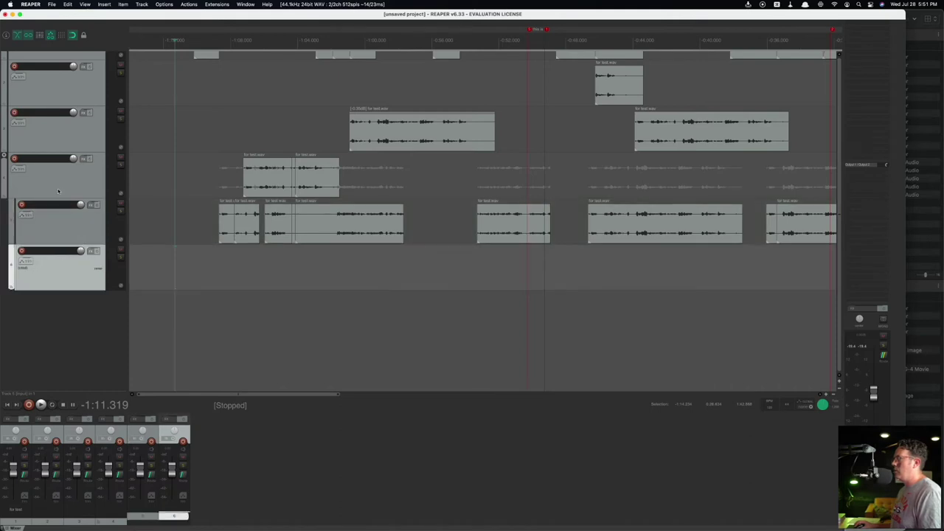
{"action": "left_click", "coordinate": [59, 190]}
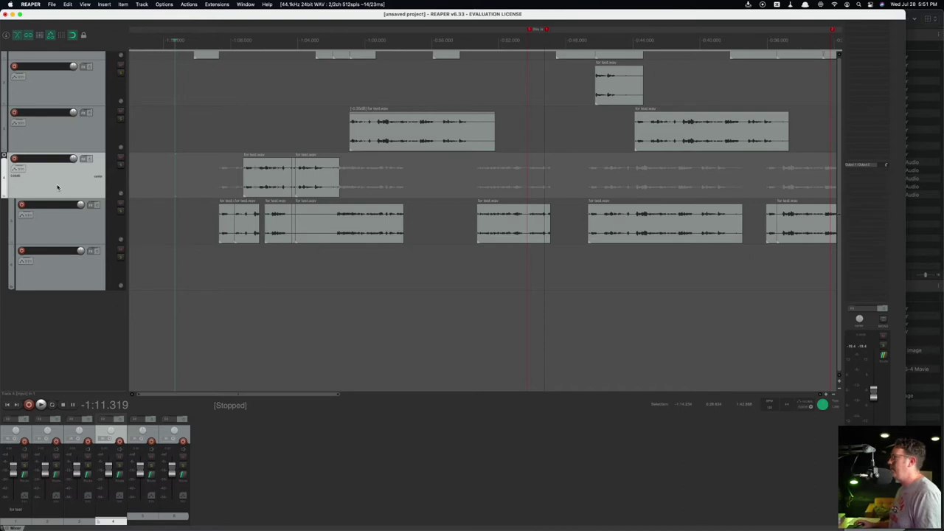
{"action": "left_click", "coordinate": [45, 235]}
{"action": "left_click", "coordinate": [65, 279], "text": "shift"}
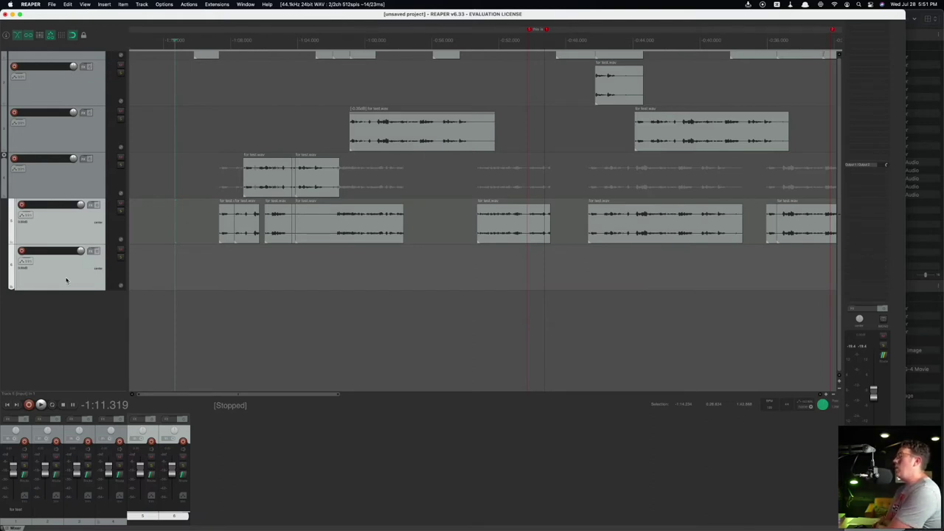
{"action": "key", "text": "Up"}
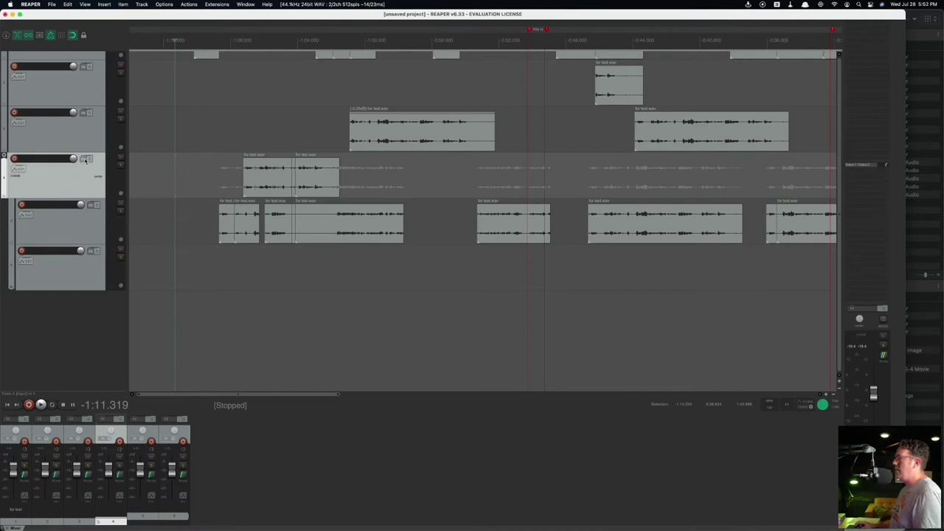
Step: Open the track 4 folder's effects chain, close it without adding anything, and select the folder and its child tracks one after another
{"action": "left_click", "coordinate": [84, 160]}
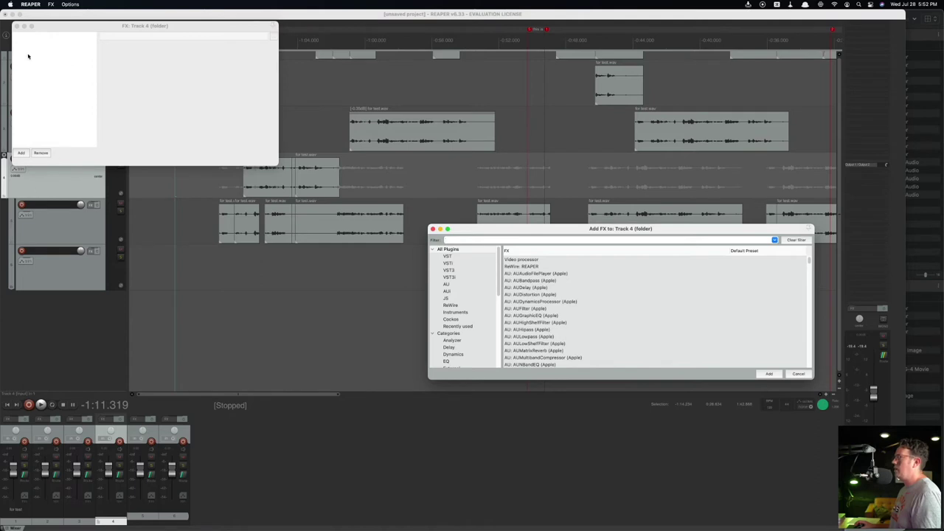
{"action": "left_click", "coordinate": [16, 26]}
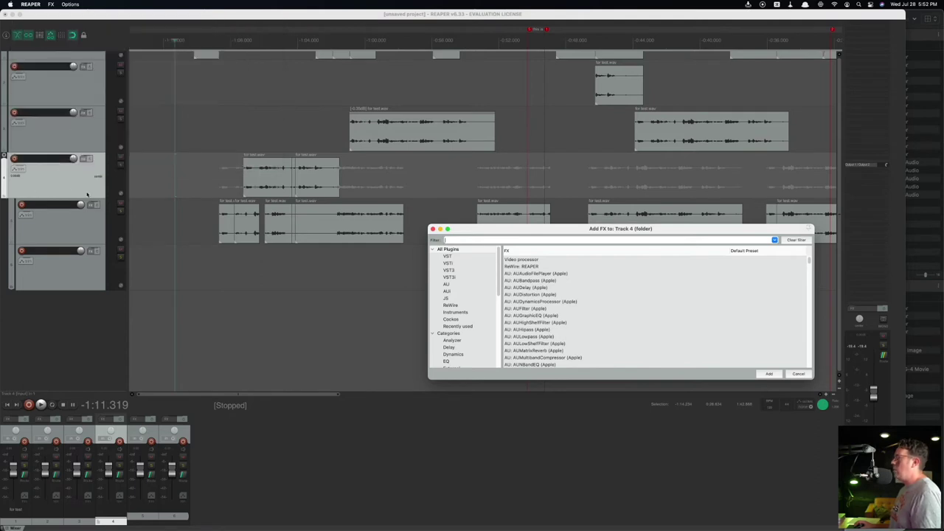
{"action": "left_click", "coordinate": [59, 222]}
{"action": "left_click", "coordinate": [87, 256]}
{"action": "left_click", "coordinate": [59, 221]}
{"action": "left_click", "coordinate": [53, 177]}
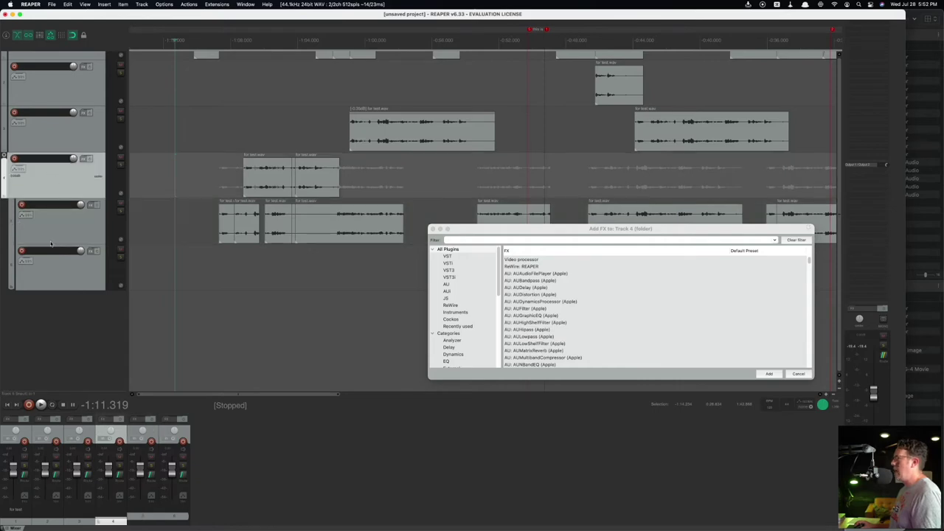
{"action": "left_click", "coordinate": [62, 230]}
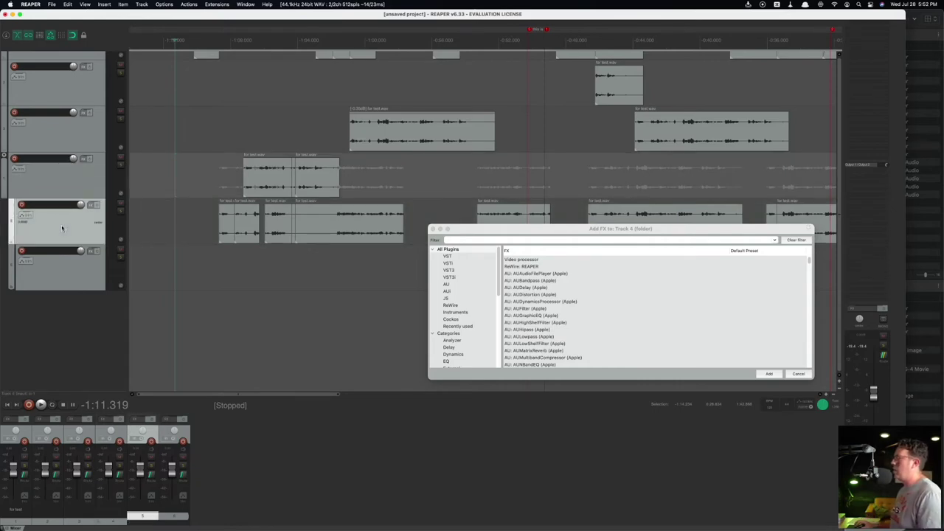
Step: Insert a new track below the sixth track and nest it as the third child of the track 4 folder
{"action": "left_click", "coordinate": [58, 273]}
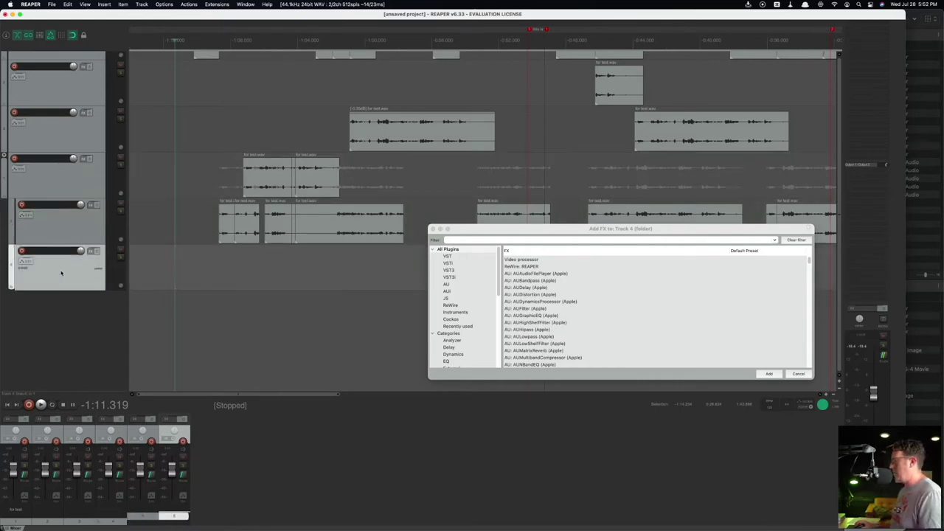
{"action": "key", "text": "super+t"}
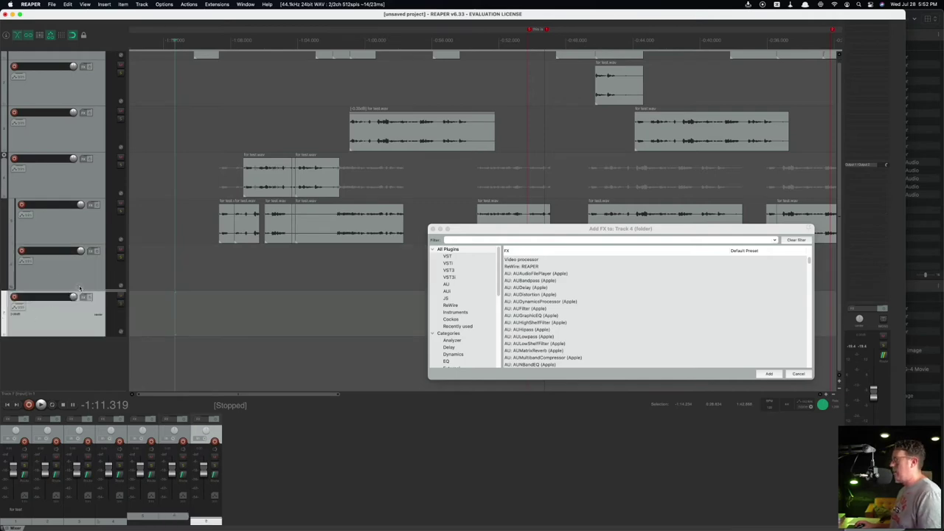
{"action": "left_click_drag", "start_coordinate": [37, 319], "coordinate": [61, 323]}
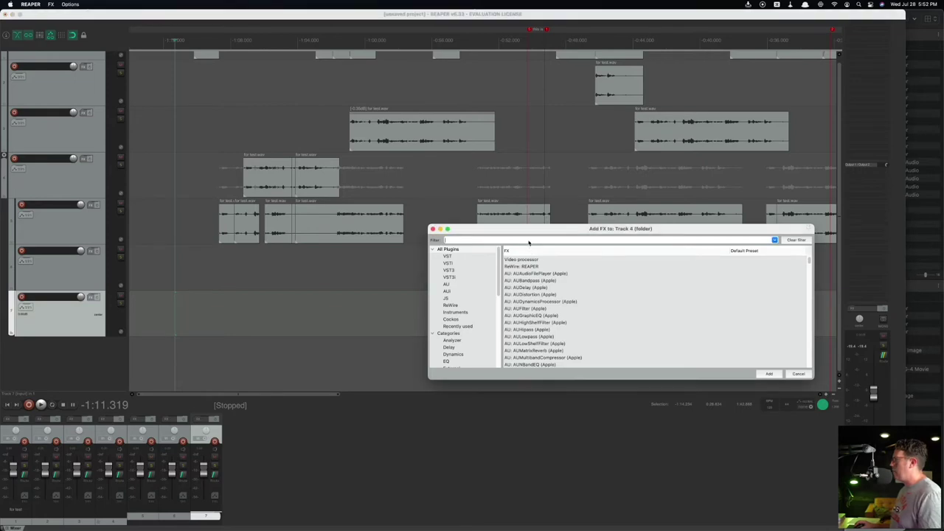
Step: Filter the plug-in list for "comp", add VST: ReaComp (Cockos) to the track 4 folder, and move the effects window clear of the tracks
{"action": "type", "text": "comp"}
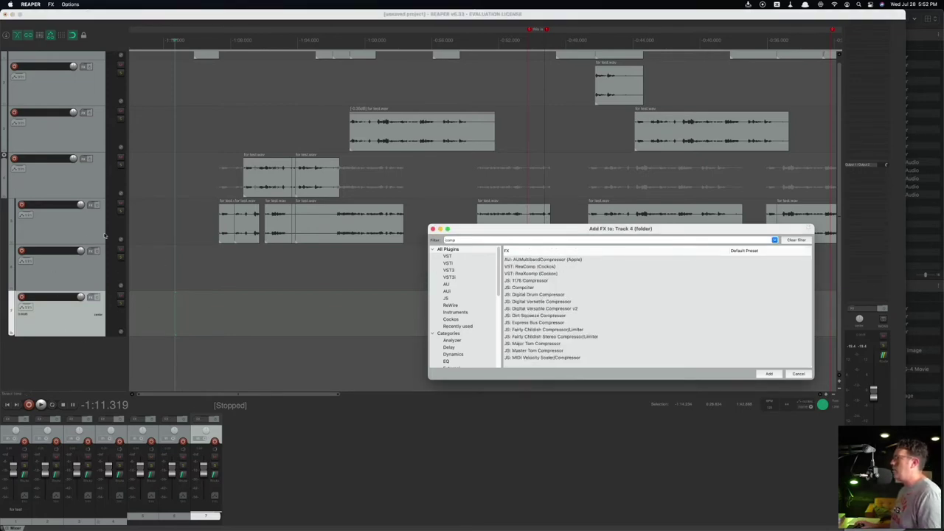
{"action": "left_click", "coordinate": [526, 269]}
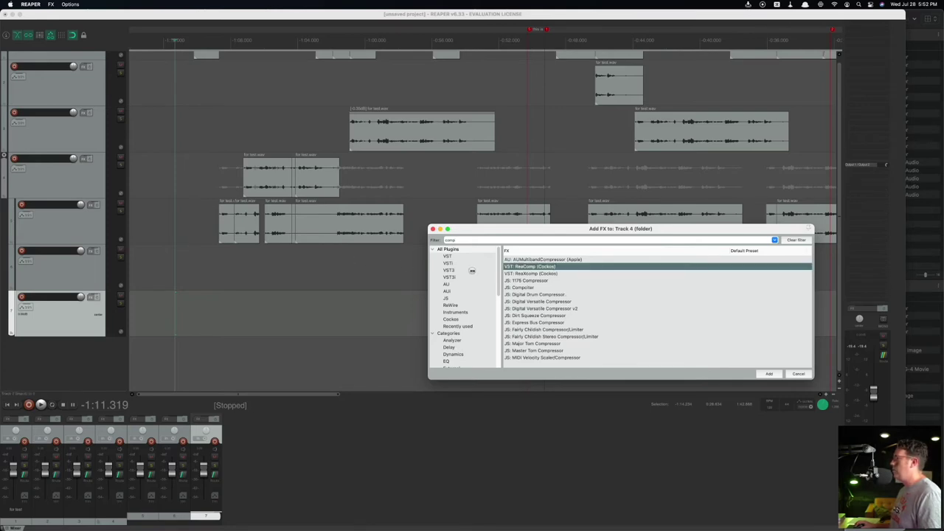
{"action": "left_click", "coordinate": [811, 377]}
{"action": "left_click", "coordinate": [797, 374]}
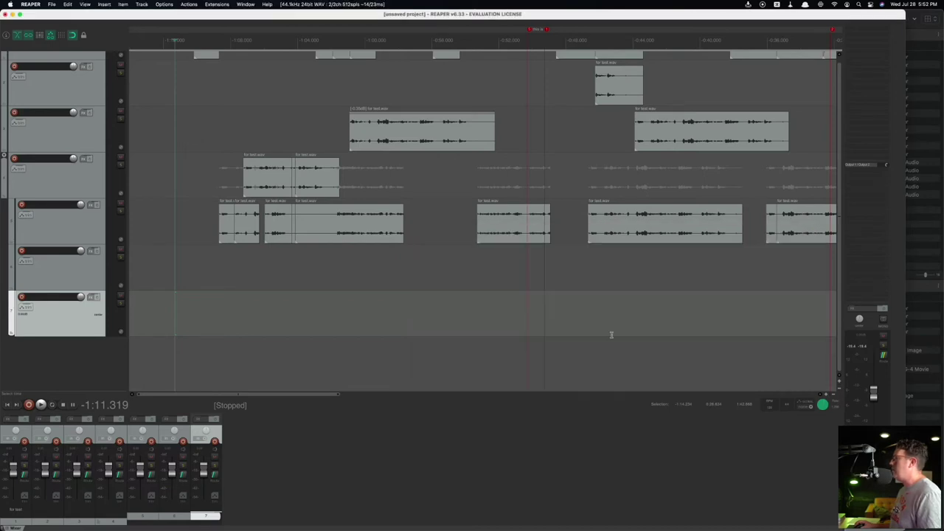
{"action": "left_click", "coordinate": [59, 190]}
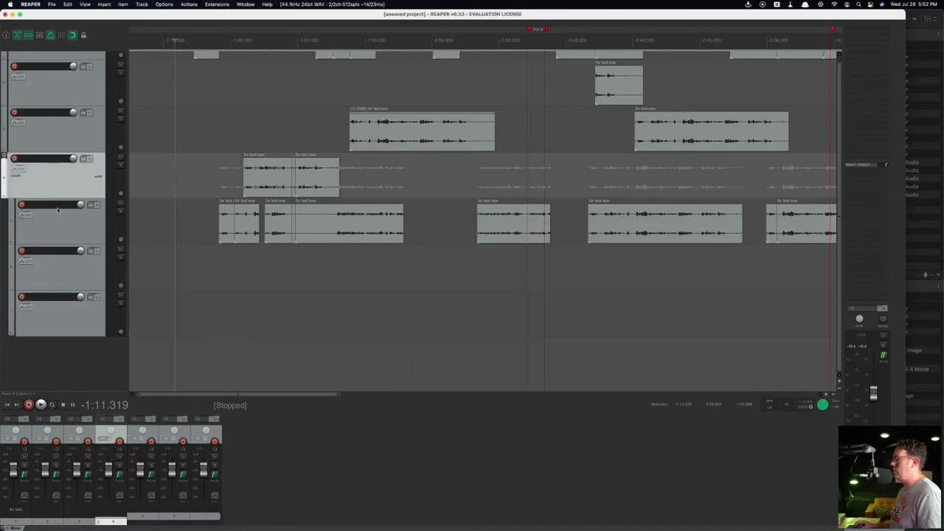
{"action": "left_click", "coordinate": [84, 159]}
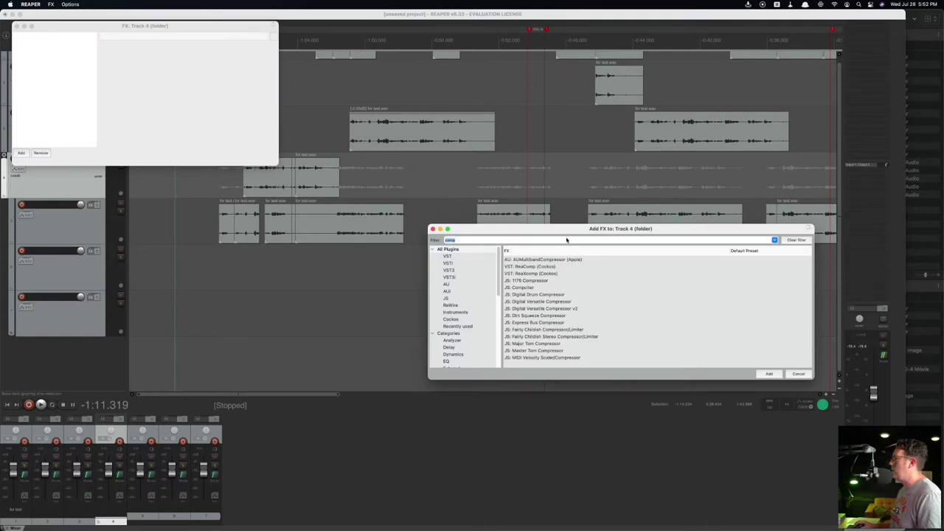
{"action": "double_click", "coordinate": [545, 267]}
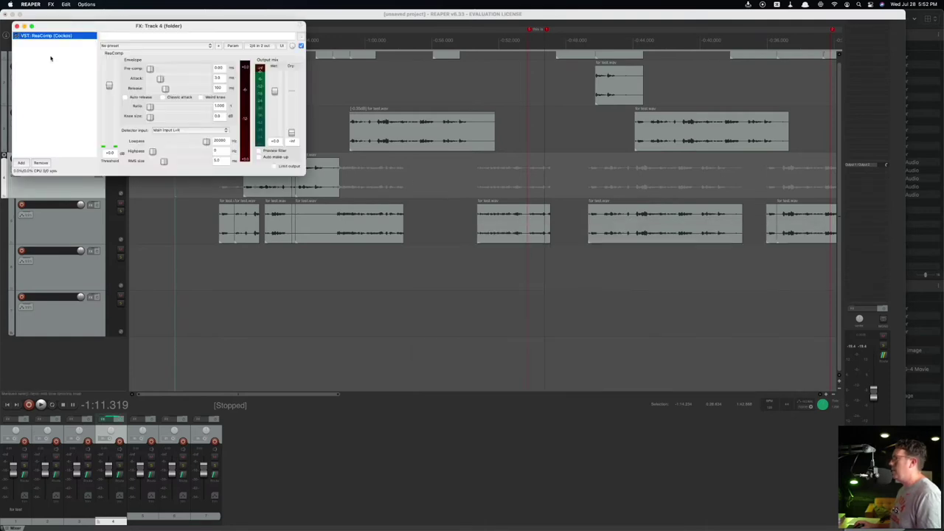
{"action": "left_click_drag", "start_coordinate": [45, 28], "coordinate": [246, 144]}
Step: Select the three child tracks one after another, ending with track 6, and close the folder's effects window
{"action": "left_click", "coordinate": [43, 225]}
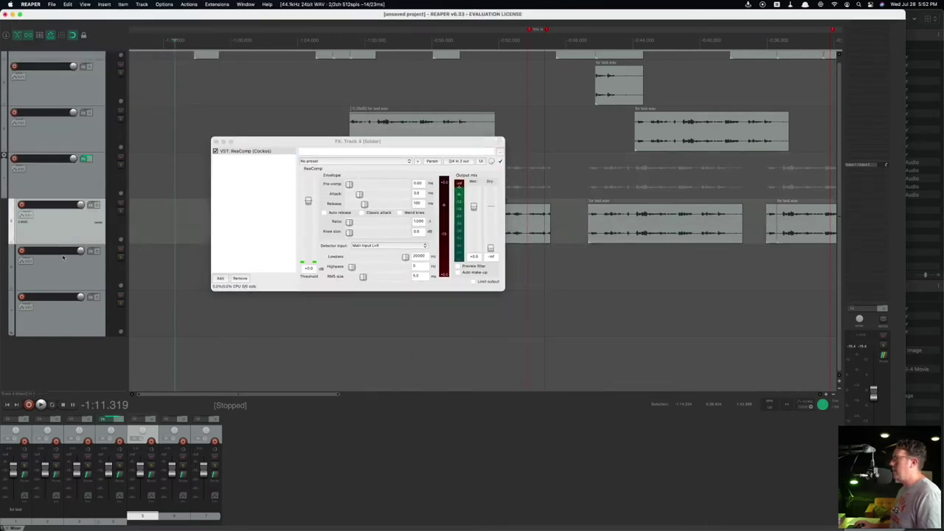
{"action": "left_click", "coordinate": [71, 279]}
{"action": "left_click", "coordinate": [65, 313]}
{"action": "left_click", "coordinate": [59, 272]}
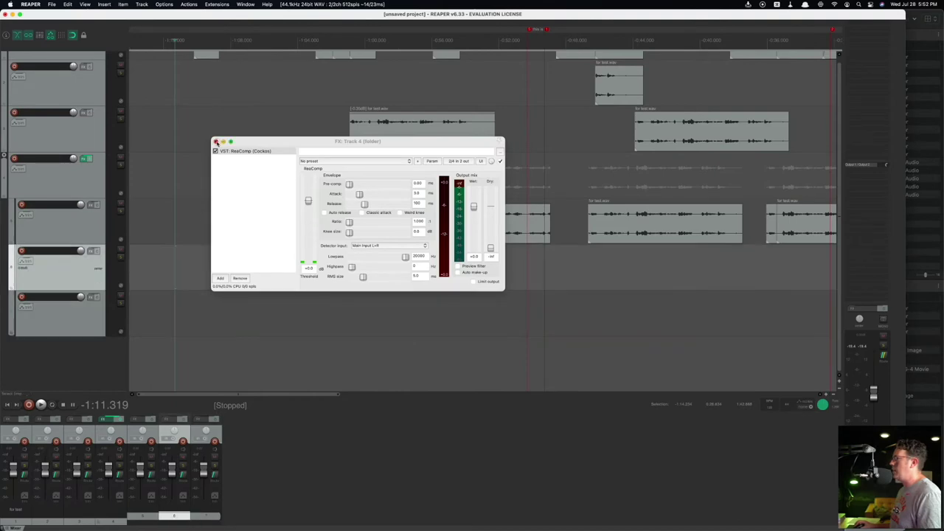
{"action": "left_click", "coordinate": [215, 141]}
Step: Move two items from track 5 to tracks 6 and 7 without overlap, and set a time selection around the item on track 6
{"action": "left_click_drag", "start_coordinate": [356, 213], "coordinate": [397, 264]}
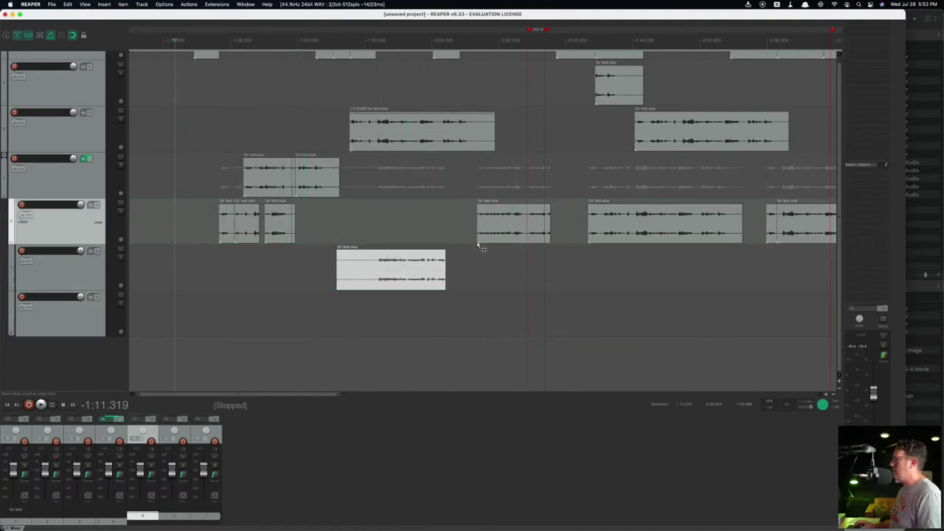
{"action": "left_click_drag", "start_coordinate": [496, 221], "coordinate": [411, 311]}
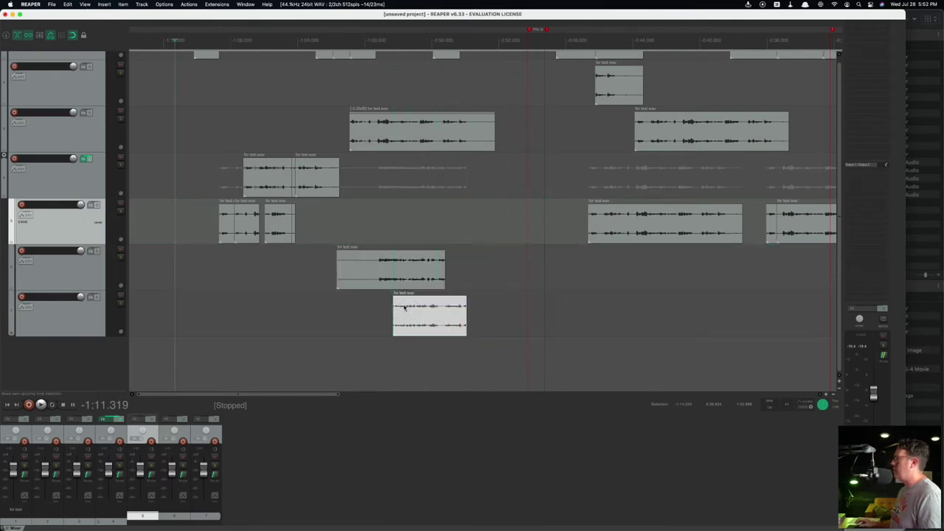
{"action": "left_click_drag", "start_coordinate": [367, 178], "coordinate": [463, 178]}
{"action": "left_click_drag", "start_coordinate": [448, 328], "coordinate": [540, 330]}
Step: Step the track selection from the track 4 folder down through its child tracks, ending back on the folder
{"action": "left_click", "coordinate": [78, 183]}
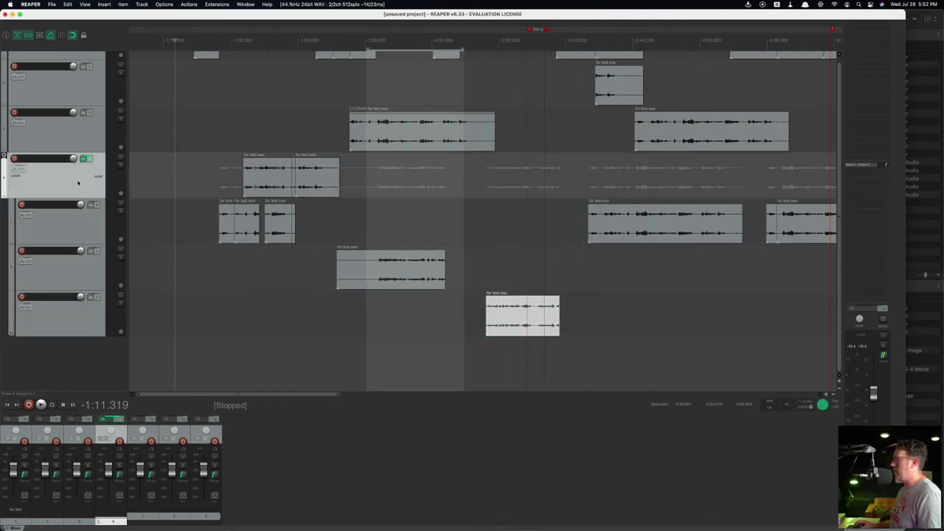
{"action": "key", "text": "Down"}
{"action": "key", "text": "Down"}
{"action": "key", "text": "Down"}
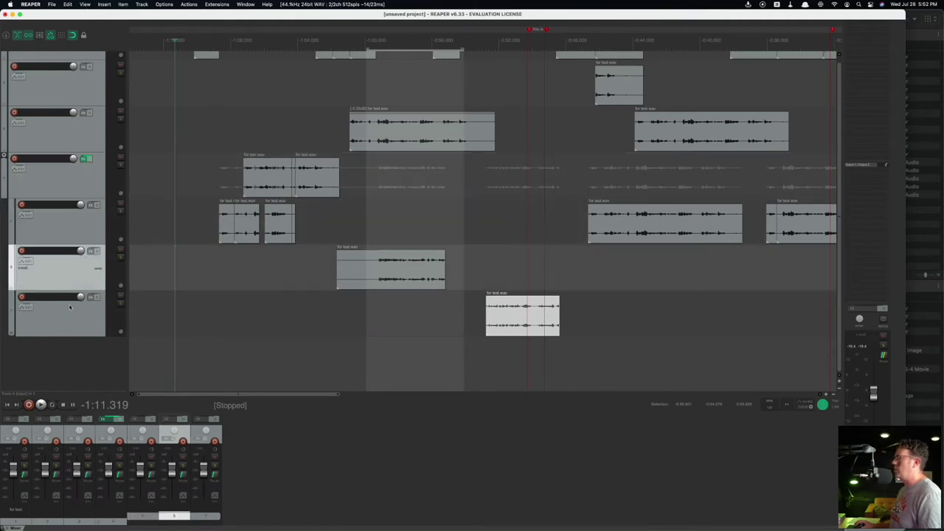
{"action": "left_click", "coordinate": [61, 189]}
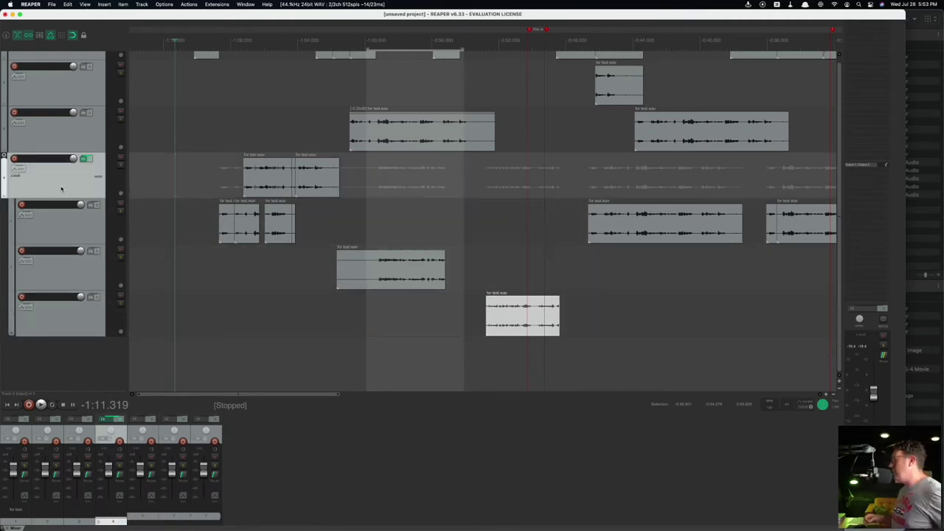
Step: Open the project template DYEB 2021 without saving the current project
{"action": "left_click", "coordinate": [52, 4]}
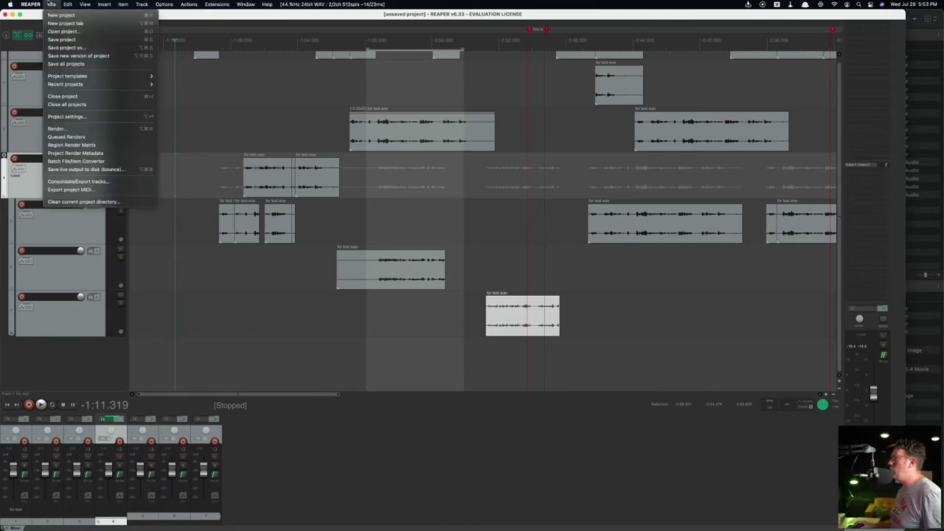
{"action": "mouse_move", "coordinate": [71, 77]}
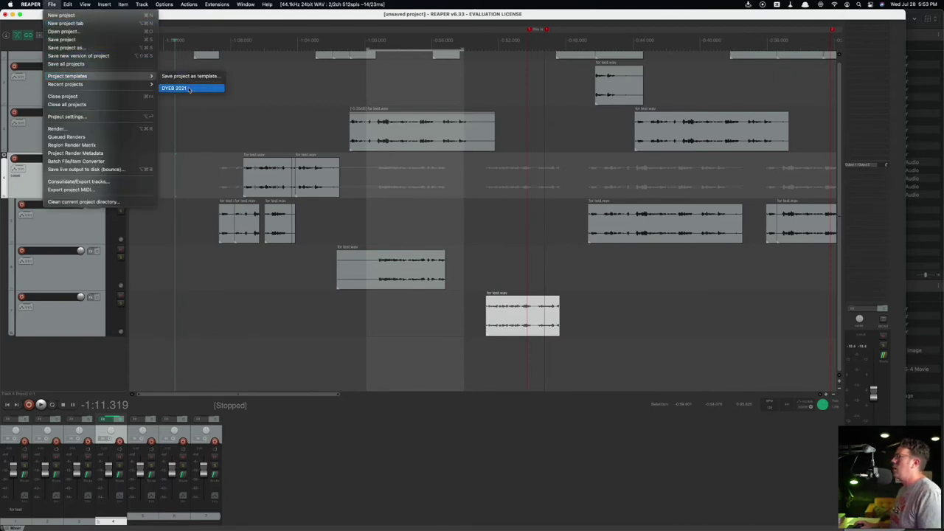
{"action": "left_click", "coordinate": [177, 88]}
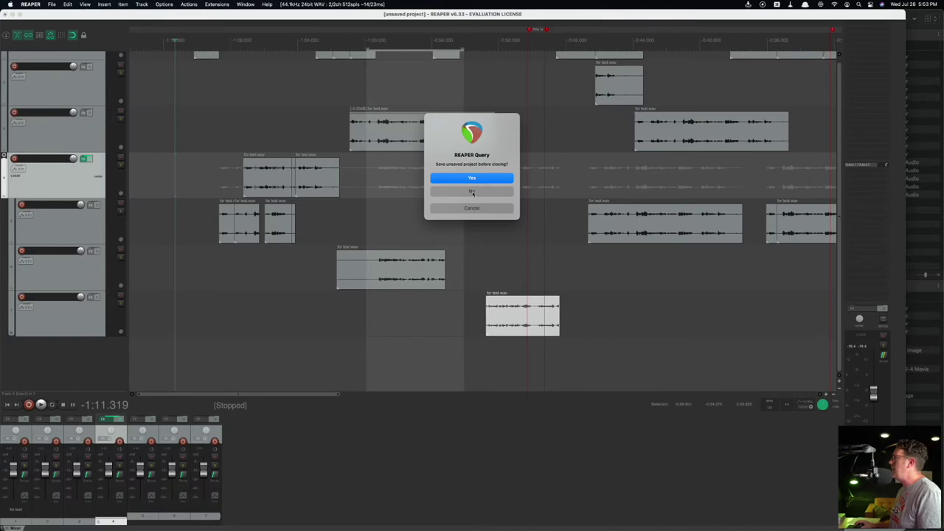
{"action": "left_click", "coordinate": [472, 192]}
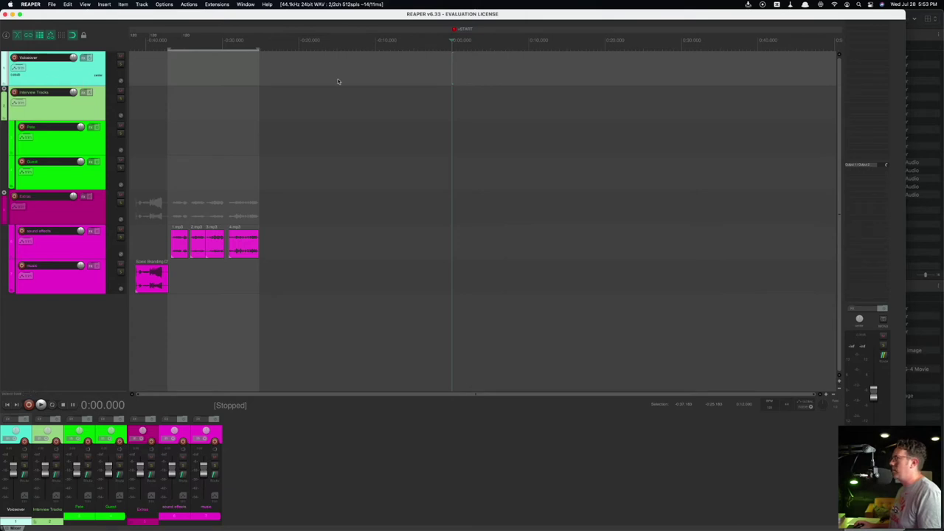
Step: Set a time selection around the START marker and the edit cursor at about -0:24.6, then select the Interview Tracks folder and its children in turn
{"action": "left_click_drag", "start_coordinate": [359, 70], "coordinate": [504, 74]}
{"action": "left_click", "coordinate": [263, 106]}
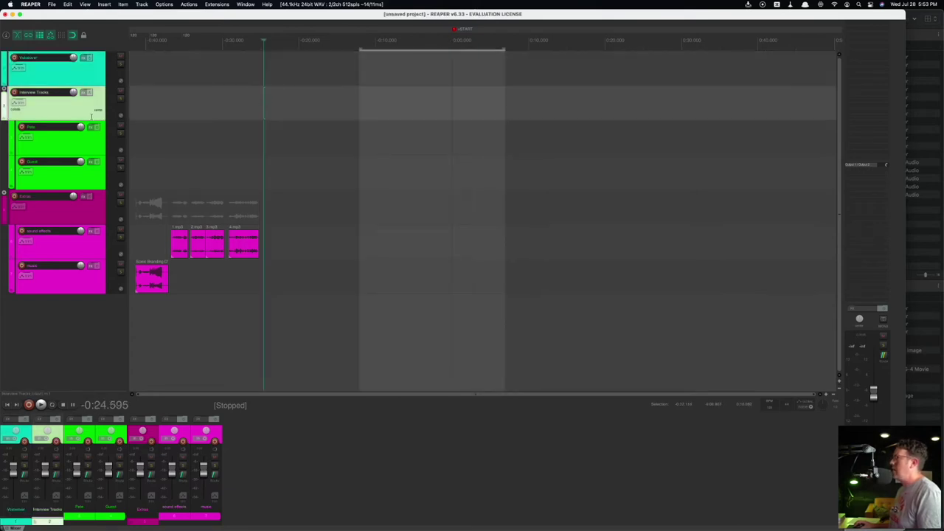
{"action": "left_click", "coordinate": [44, 149]}
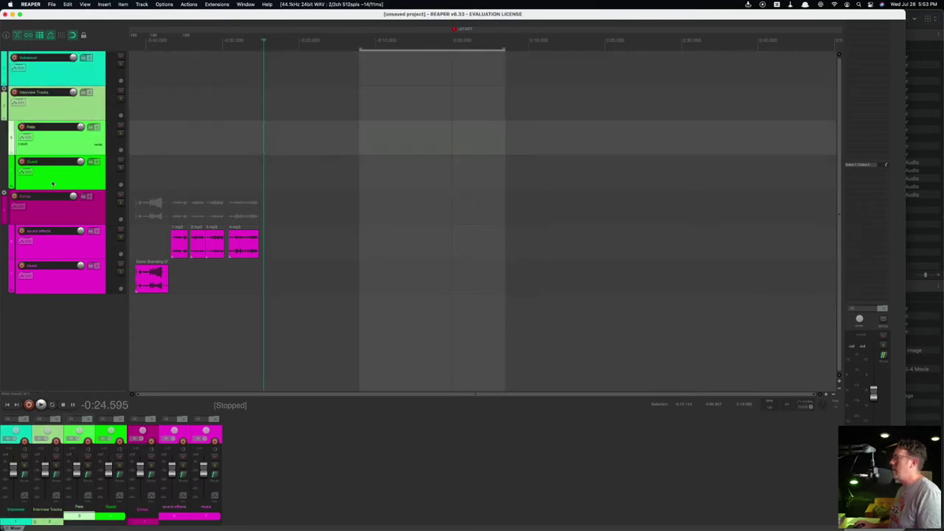
{"action": "left_click", "coordinate": [51, 181]}
{"action": "left_click", "coordinate": [77, 149]}
{"action": "left_click", "coordinate": [65, 110]}
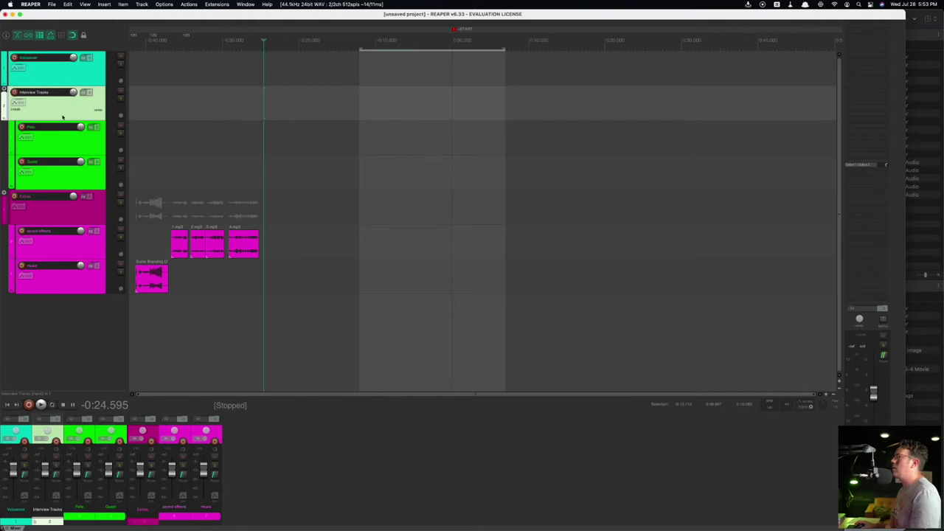
Step: Open the Interview Tracks folder's effects chain and close it without adding a plug-in
{"action": "left_click", "coordinate": [84, 93]}
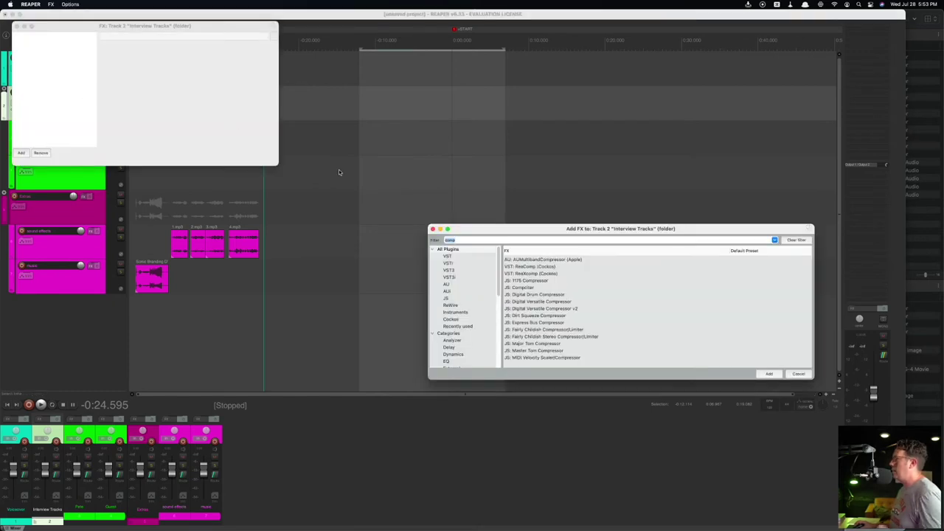
{"action": "left_click", "coordinate": [18, 26]}
{"action": "left_click", "coordinate": [432, 230]}
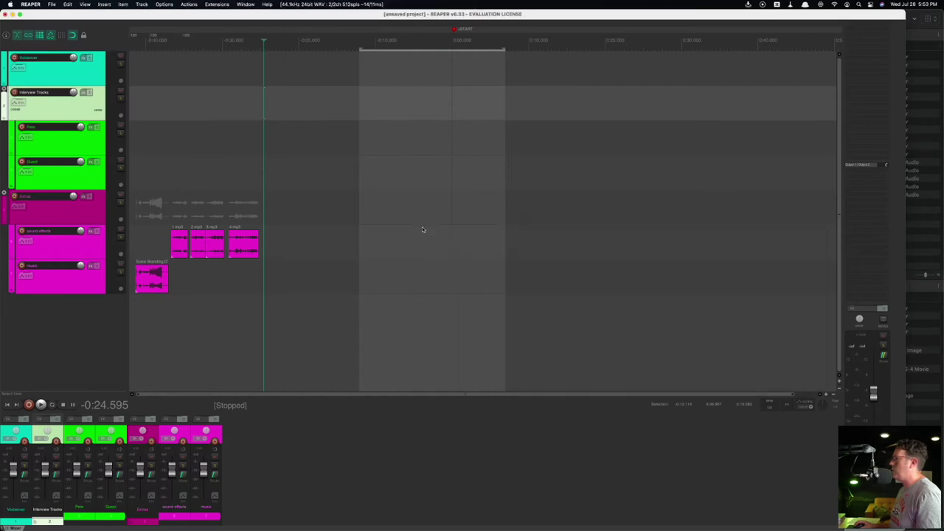
Step: Select the Interview Tracks child tracks, the Extras folder, and its sound effects and music tracks one after another
{"action": "left_click", "coordinate": [60, 148]}
{"action": "left_click", "coordinate": [63, 162]}
{"action": "left_click", "coordinate": [51, 140]}
{"action": "left_click", "coordinate": [26, 217]}
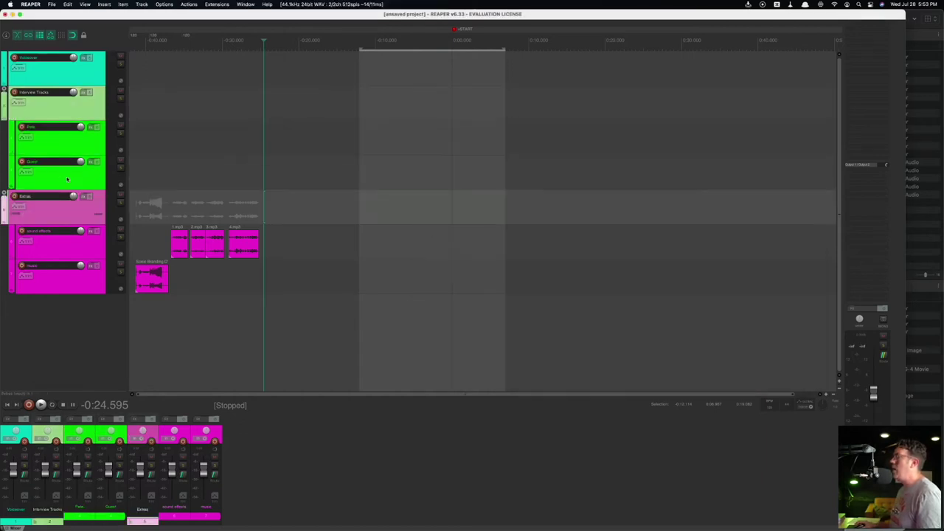
{"action": "left_click", "coordinate": [61, 252]}
{"action": "left_click", "coordinate": [56, 280]}
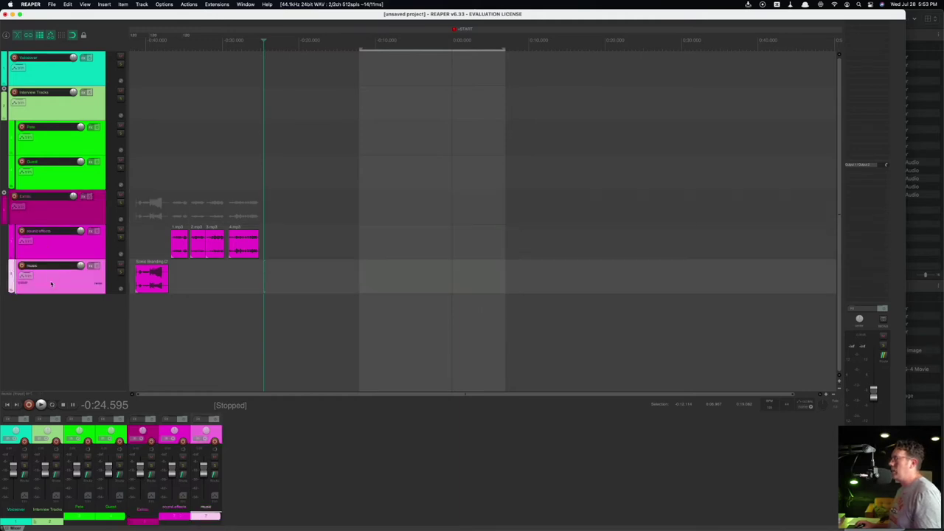
Step: Select the sound effects, Extras and Interview Tracks tracks in turn, and place the edit cursor at -0:07.392, -0:32.449 and finally -0:14.523
{"action": "left_click", "coordinate": [53, 230]}
{"action": "left_click", "coordinate": [64, 217]}
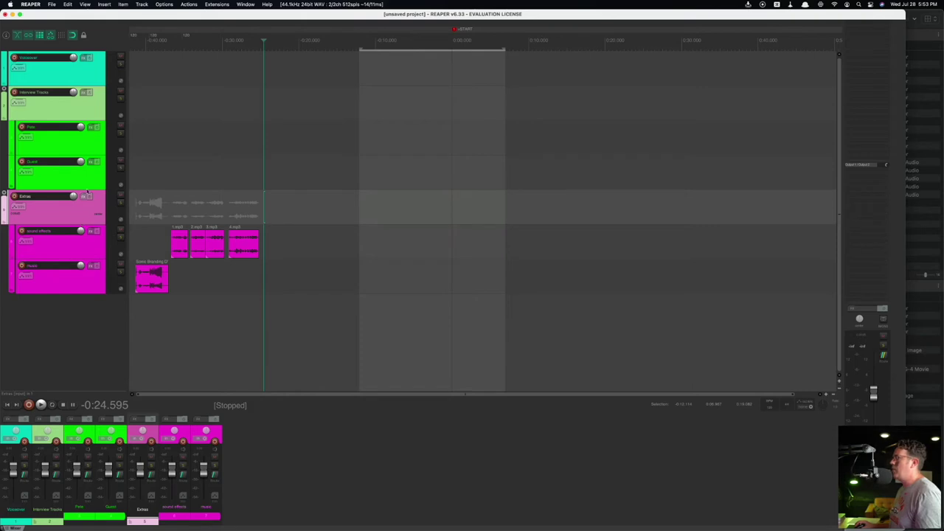
{"action": "left_click", "coordinate": [71, 108]}
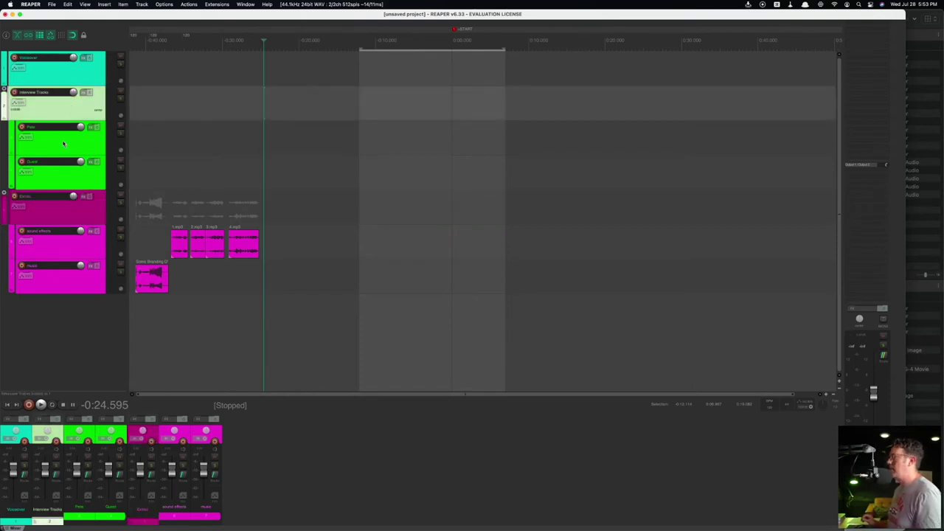
{"action": "left_click", "coordinate": [393, 185]}
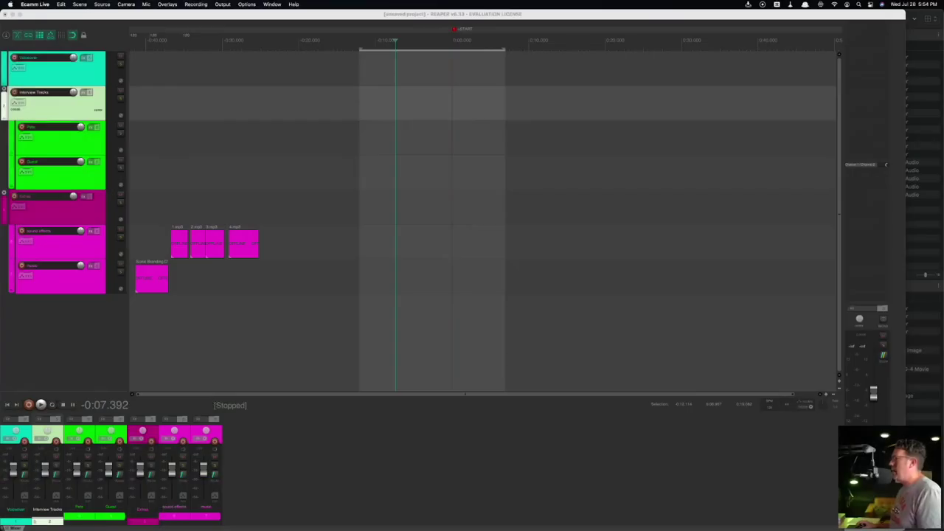
{"action": "left_click", "coordinate": [204, 196]}
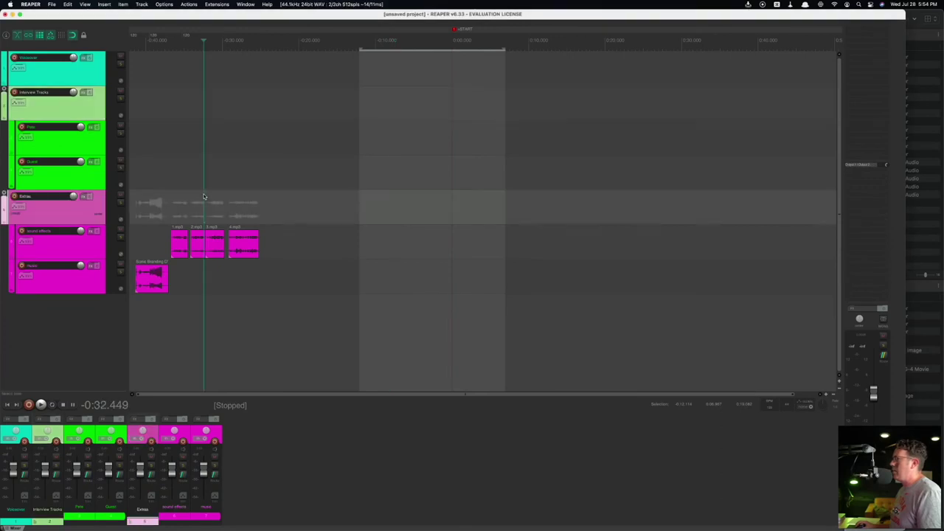
{"action": "left_click", "coordinate": [340, 124]}
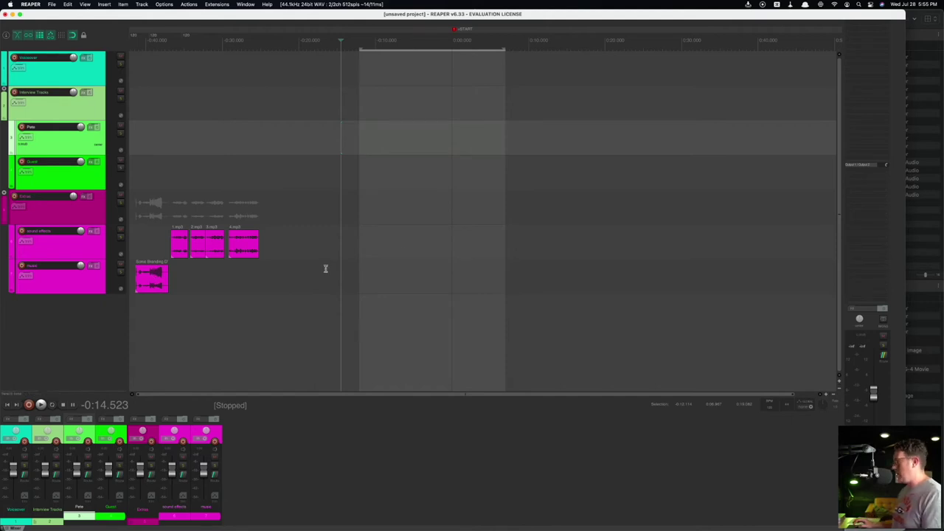
Step: Load the project template DYEB 2021 again without saving the current project
{"action": "left_click", "coordinate": [55, 4]}
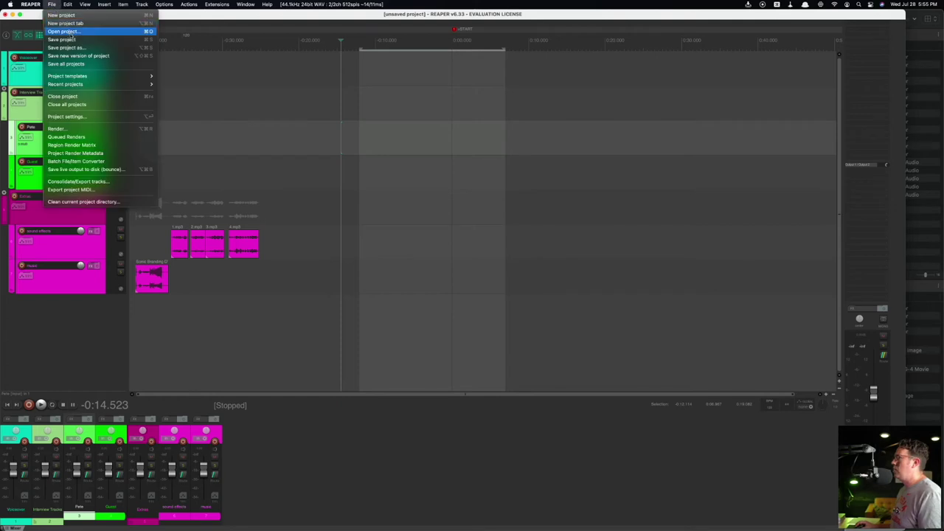
{"action": "mouse_move", "coordinate": [78, 77]}
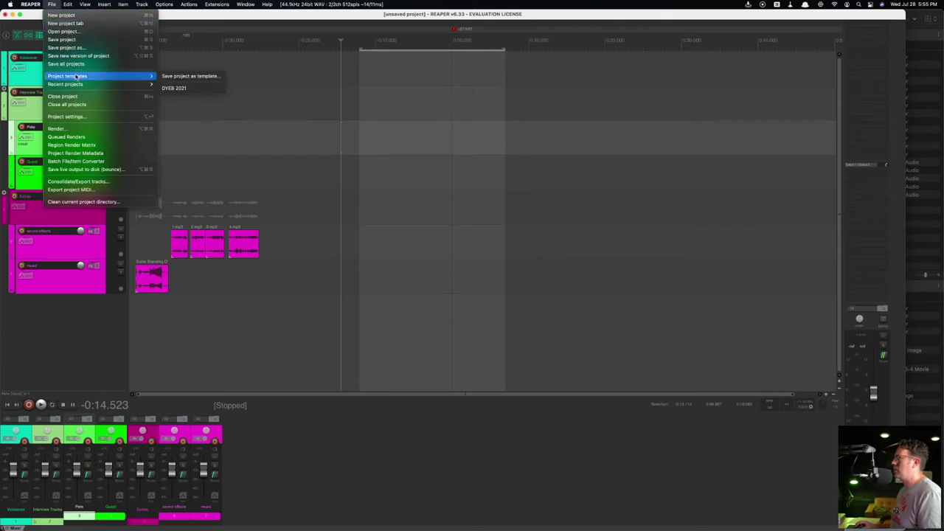
{"action": "left_click", "coordinate": [174, 88]}
{"action": "left_click", "coordinate": [470, 191]}
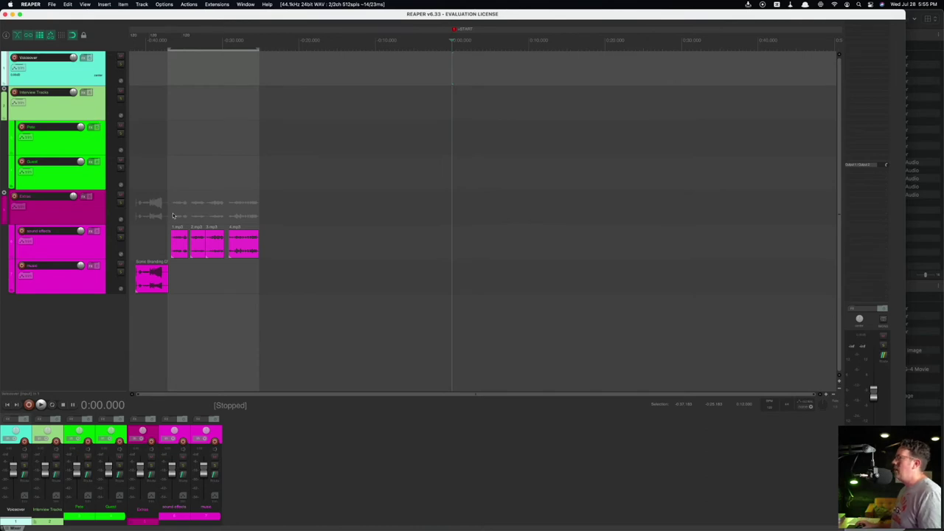
Step: Move the Sonic Branding item on the music track a few seconds later with ripple editing on
{"action": "scroll", "coordinate": [247, 250], "scroll_direction": "down", "scroll_amount": 2}
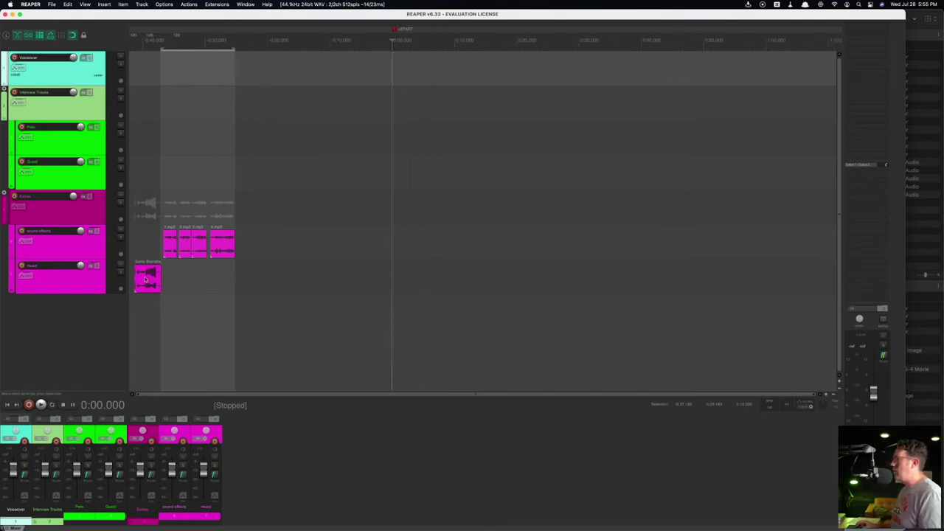
{"action": "scroll", "coordinate": [447, 233], "scroll_direction": "down", "scroll_amount": 1}
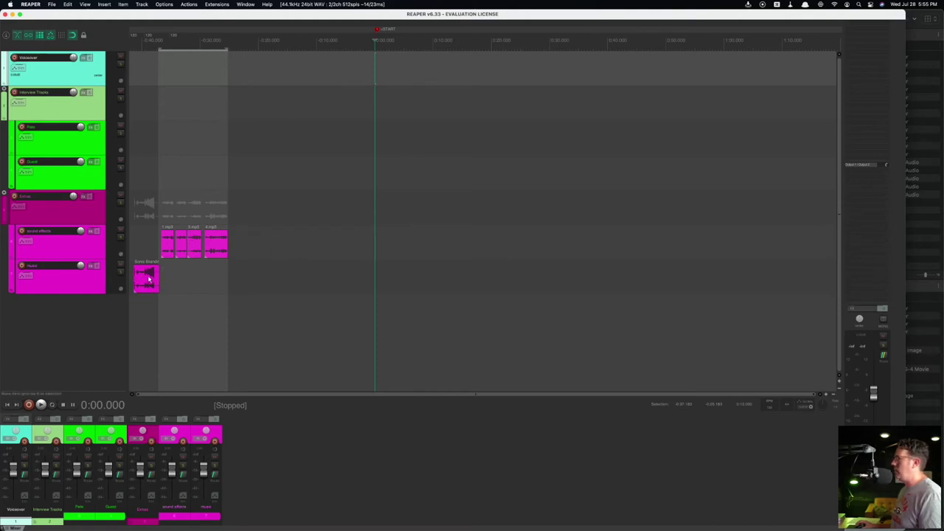
{"action": "left_click_drag", "start_coordinate": [144, 273], "coordinate": [173, 286]}
Step: Paste a copy of the Sonic Branding item on the music track after the START marker and delete it again
{"action": "key", "text": "super+z"}
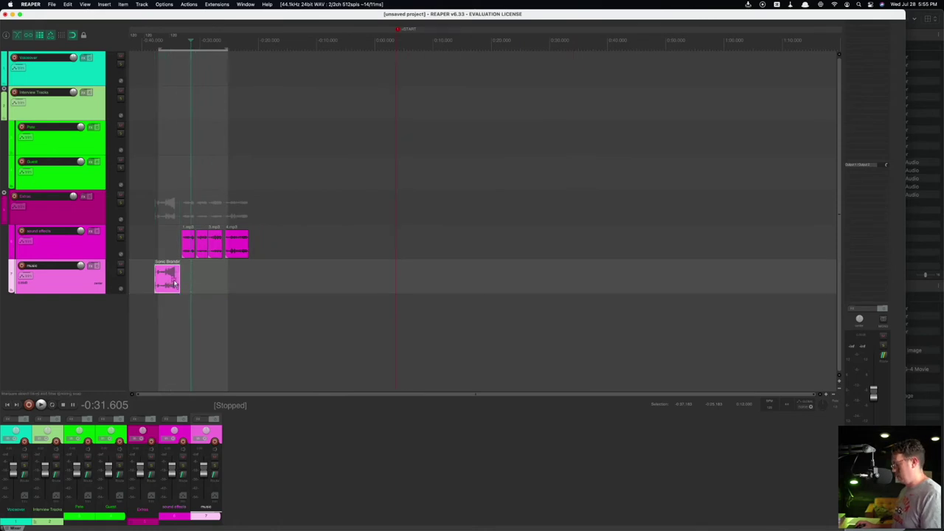
{"action": "left_click", "coordinate": [415, 274]}
{"action": "key", "text": "super+v"}
{"action": "left_click", "coordinate": [327, 276]}
{"action": "left_click", "coordinate": [430, 275]}
{"action": "key", "text": "Delete"}
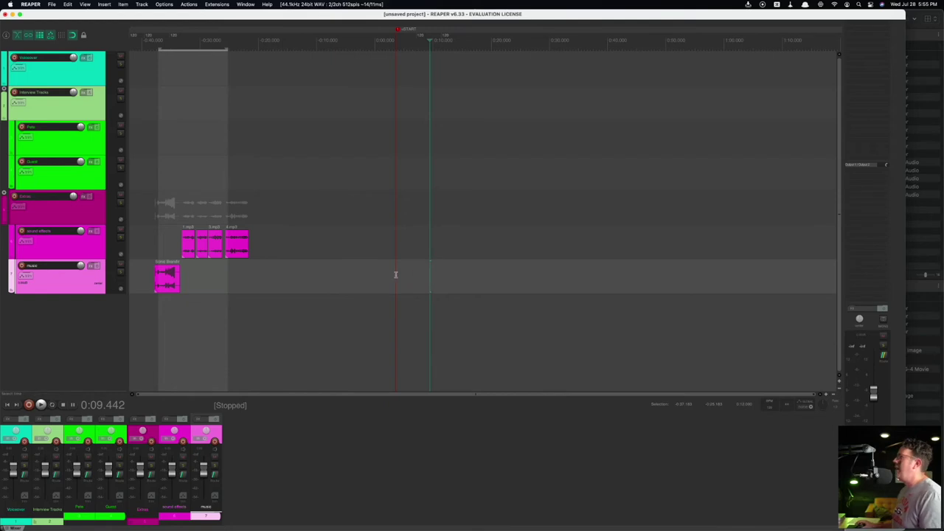
Step: Move the Sonic Branding item on the music track to about -0:29 with ripple editing still on
{"action": "left_click", "coordinate": [171, 276]}
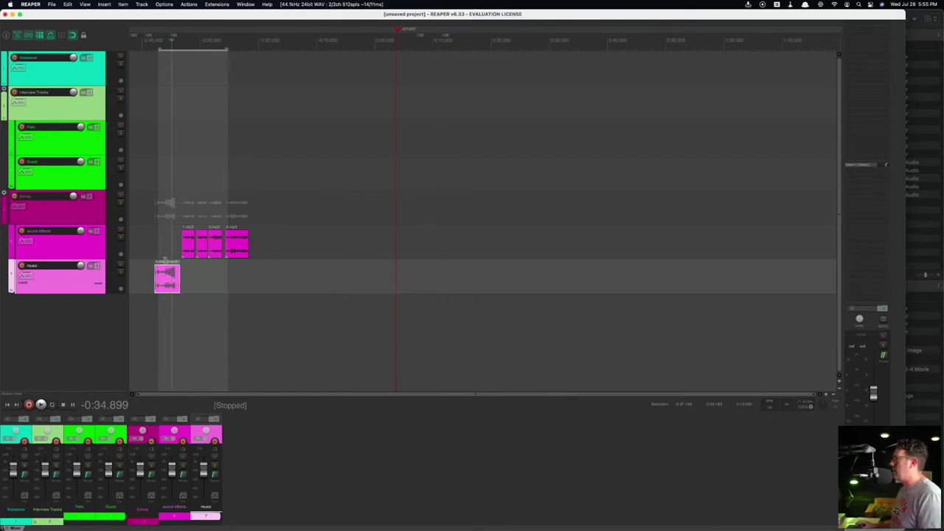
{"action": "mouse_move", "coordinate": [165, 275]}
{"action": "left_mouse_down"}
{"action": "mouse_move", "coordinate": [155, 274]}
{"action": "mouse_move", "coordinate": [164, 284]}
{"action": "mouse_move", "coordinate": [305, 293]}
{"action": "mouse_move", "coordinate": [223, 292]}
{"action": "left_mouse_up"}
{"action": "left_click", "coordinate": [204, 181]}
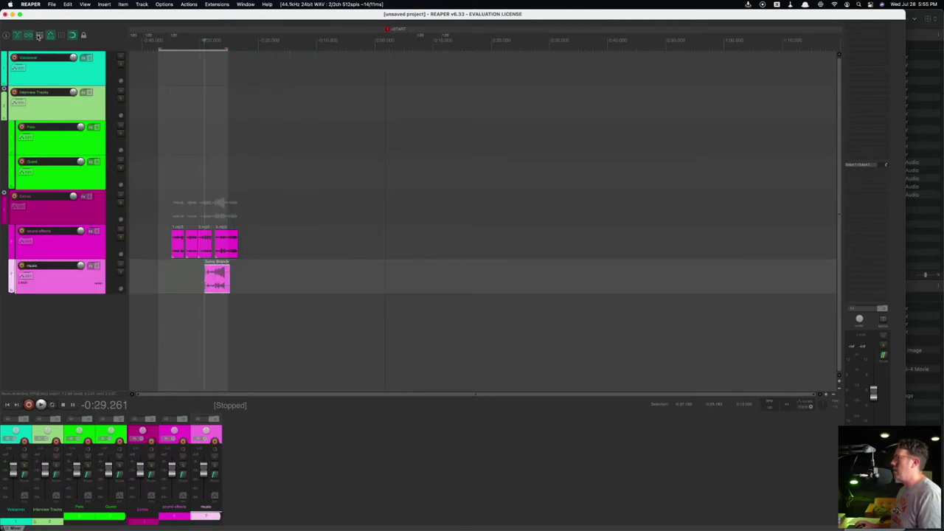
Step: Turn off ripple editing and move the Sonic Branding item on the music track to the START marker
{"action": "left_click", "coordinate": [287, 278]}
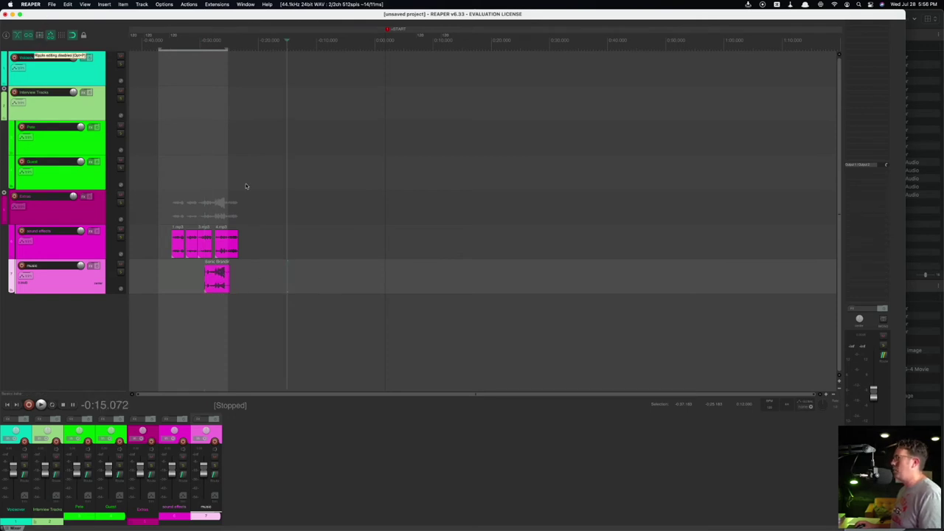
{"action": "left_click_drag", "start_coordinate": [212, 274], "coordinate": [391, 288]}
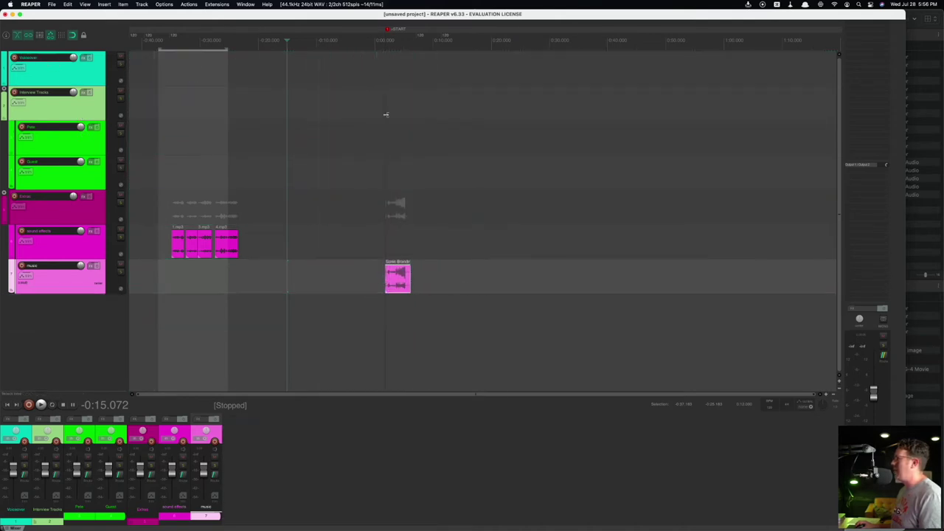
{"action": "left_click", "coordinate": [342, 182]}
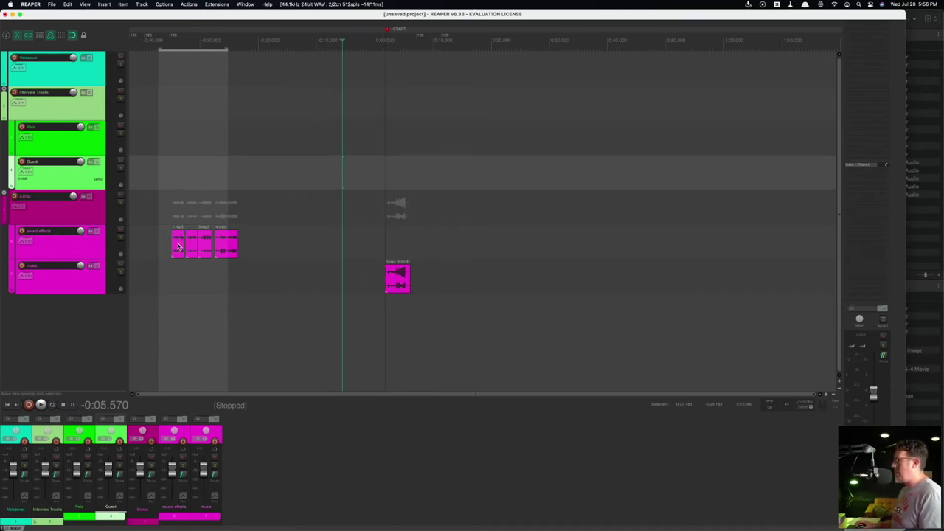
Step: Place copies of the 1.mp3 item under the original sound effects on the music track and at about 0:24 and 0:57 on the sound effects track
{"action": "left_click_drag", "start_coordinate": [178, 247], "coordinate": [210, 282]}
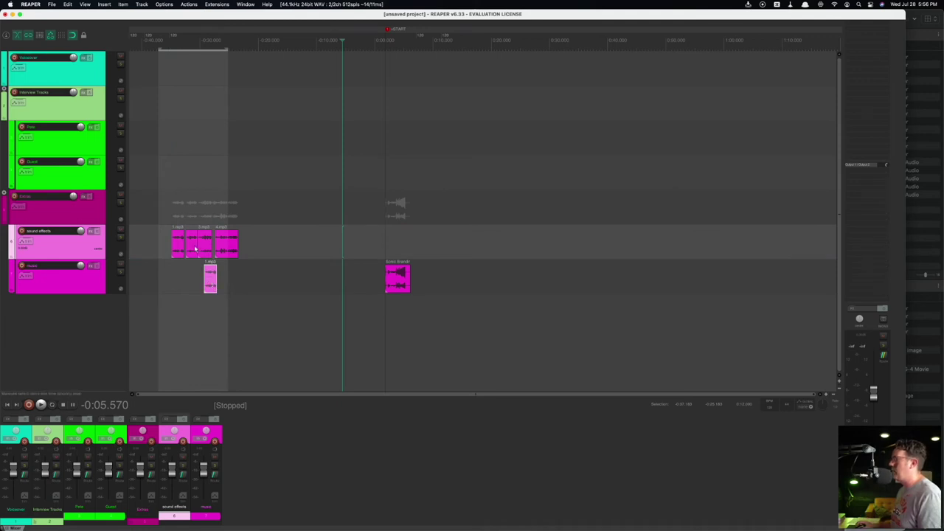
{"action": "left_click_drag", "start_coordinate": [181, 247], "coordinate": [488, 225]}
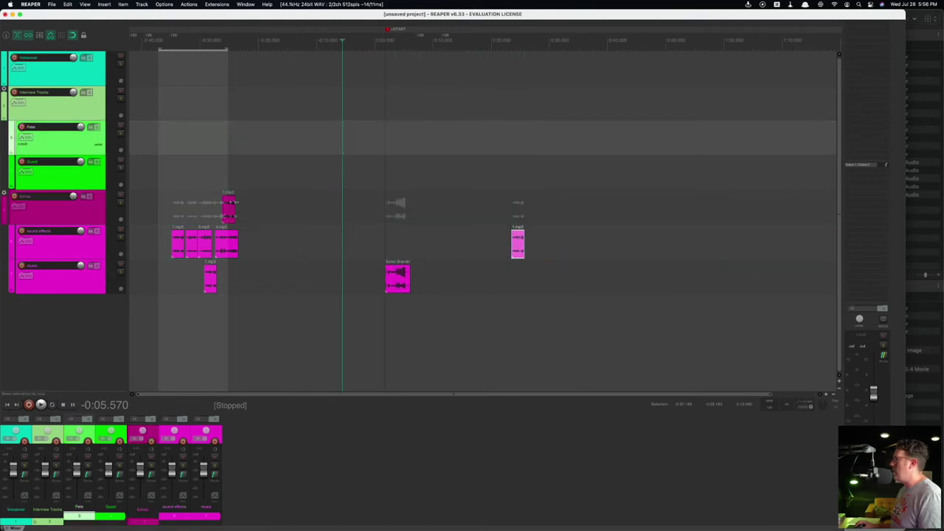
{"action": "left_click_drag", "start_coordinate": [231, 205], "coordinate": [712, 244]}
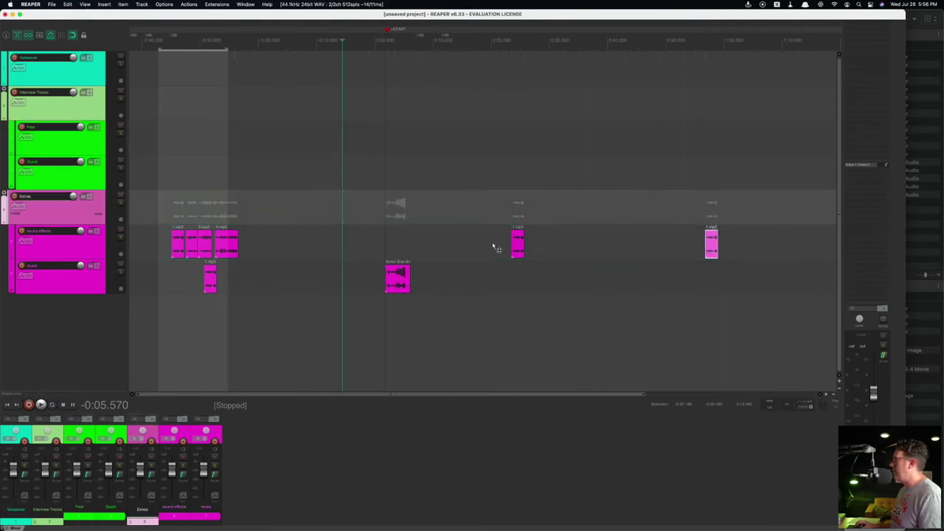
Step: Look over the whole timeline from the project start, then inspect the opening sound effects items up close, ending with 2.mp3 selected
{"action": "left_click", "coordinate": [601, 233]}
{"action": "scroll", "coordinate": [568, 234], "scroll_direction": "down", "scroll_amount": 5}
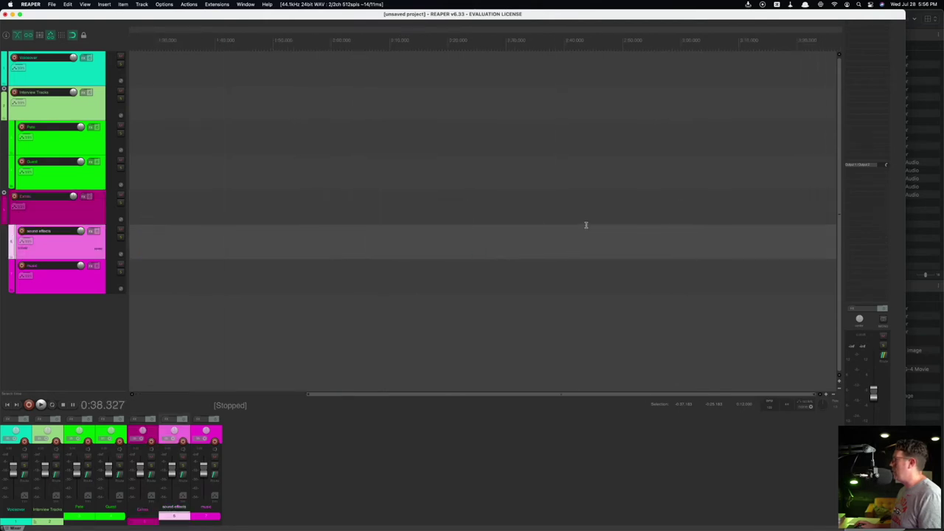
{"action": "scroll", "coordinate": [586, 226], "scroll_direction": "down", "scroll_amount": 1}
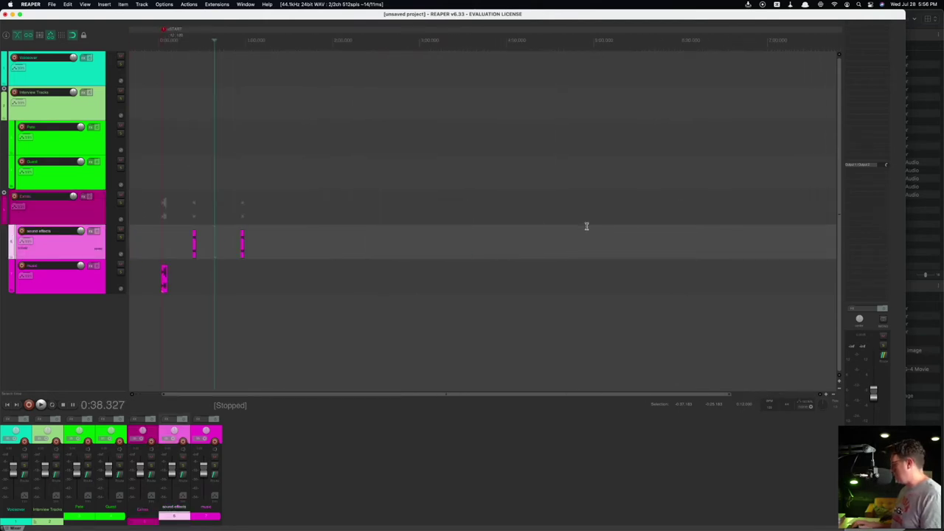
{"action": "key", "text": "Home"}
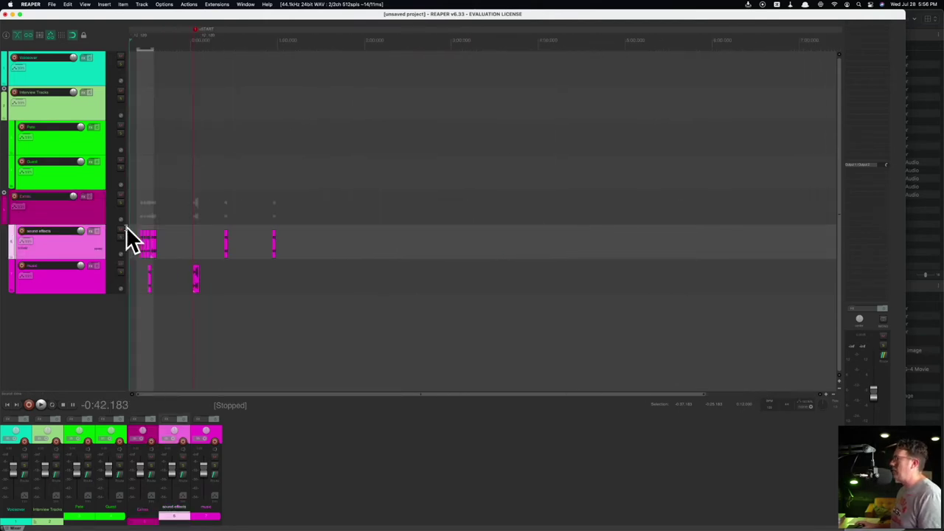
{"action": "scroll", "coordinate": [140, 234], "scroll_direction": "up", "scroll_amount": 8}
{"action": "left_click", "coordinate": [274, 238]}
{"action": "left_click", "coordinate": [382, 250]}
{"action": "left_click", "coordinate": [567, 244]}
{"action": "left_click", "coordinate": [379, 244]}
{"action": "left_click", "coordinate": [256, 238]}
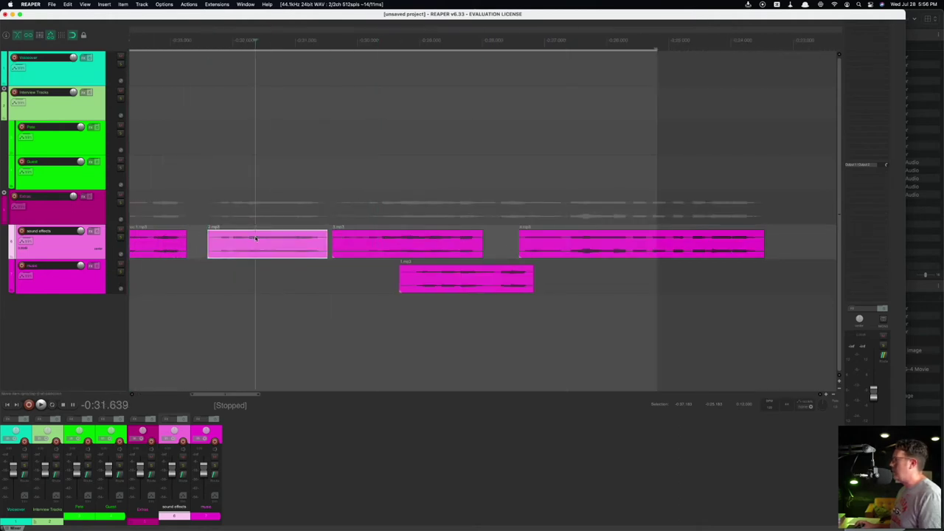
{"action": "scroll", "coordinate": [256, 238], "scroll_direction": "down", "scroll_amount": 8}
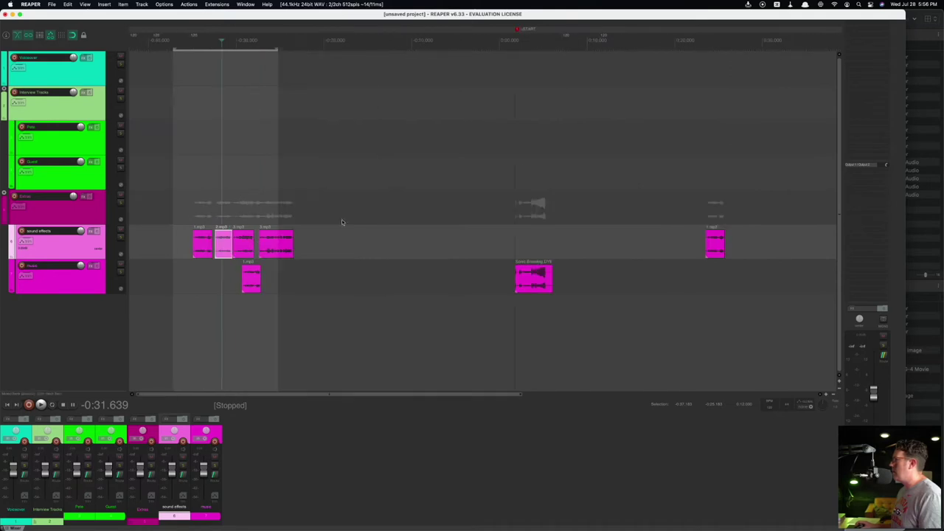
Step: Add a marker at about 2:43, well past the last sound effect, and place the edit cursor at 0:56.092
{"action": "left_click", "coordinate": [616, 158]}
{"action": "left_click", "coordinate": [517, 152]}
{"action": "left_click", "coordinate": [374, 164]}
{"action": "left_click", "coordinate": [655, 171]}
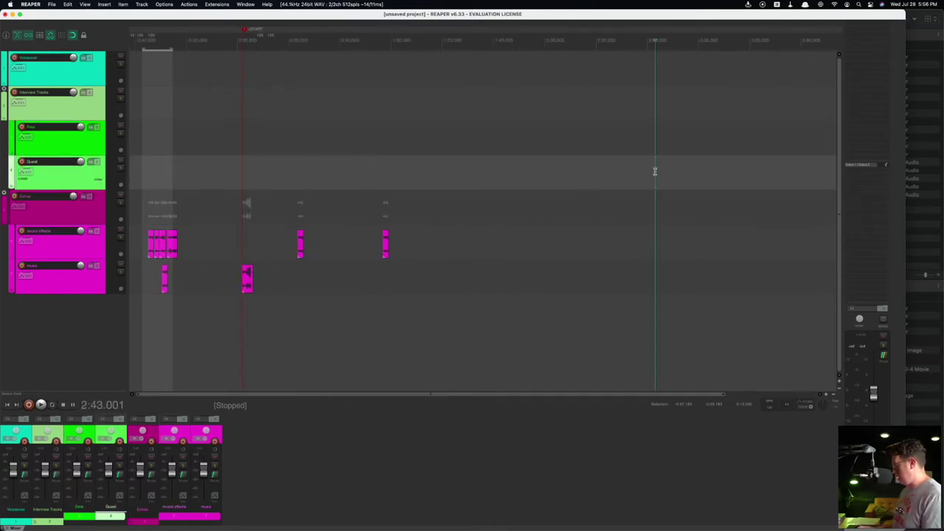
{"action": "left_click", "coordinate": [381, 129]}
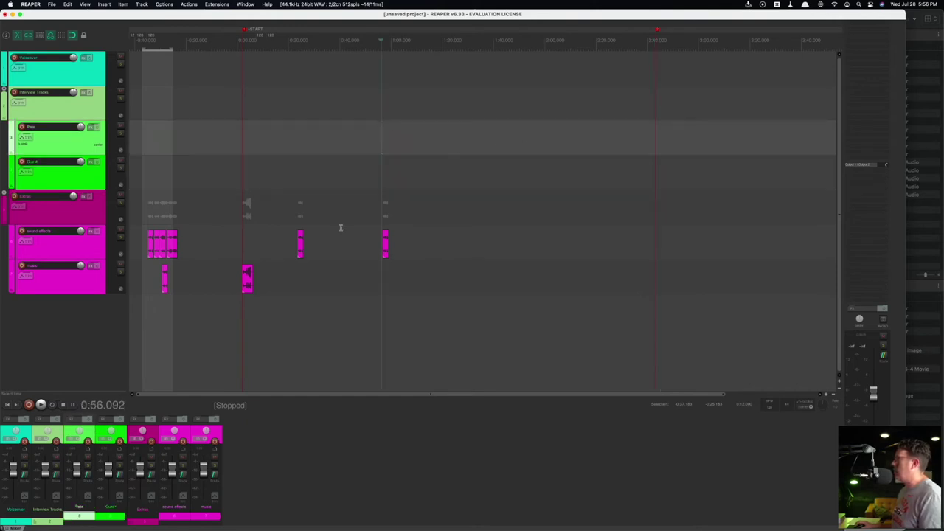
Step: Inspect the opening sound effects items up close again, then place the edit cursor at 1:31.926 on the timeline
{"action": "left_click", "coordinate": [153, 184]}
{"action": "scroll", "coordinate": [177, 190], "scroll_direction": "up", "scroll_amount": 6}
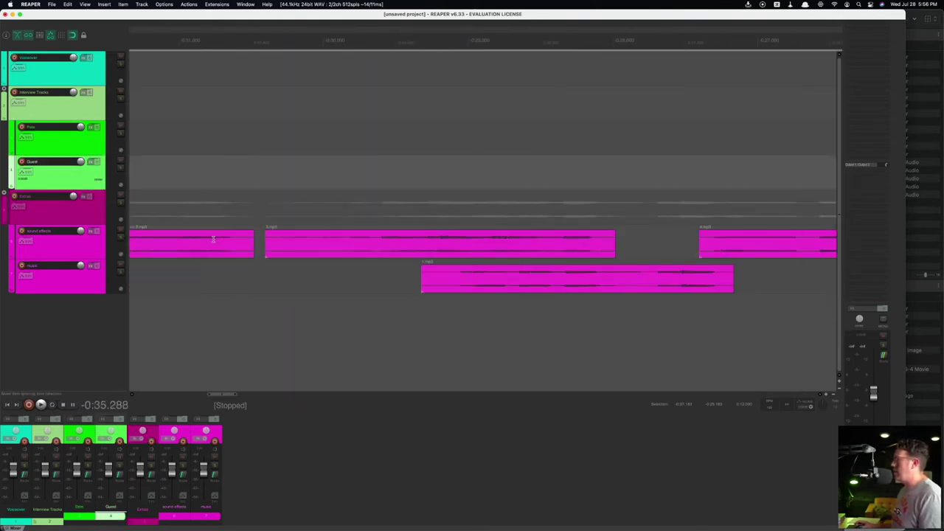
{"action": "left_click", "coordinate": [211, 244]}
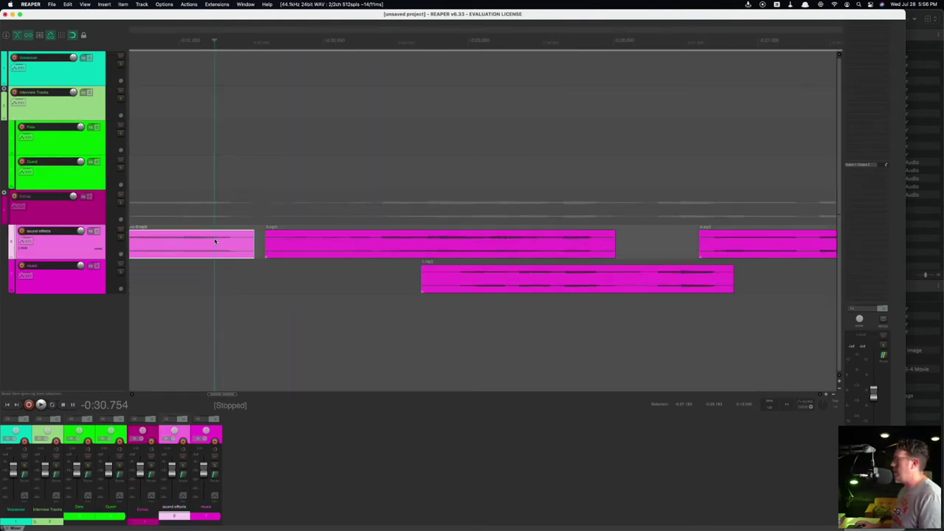
{"action": "left_click", "coordinate": [293, 254]}
{"action": "scroll", "coordinate": [291, 253], "scroll_direction": "down", "scroll_amount": 10}
{"action": "left_click", "coordinate": [506, 146]}
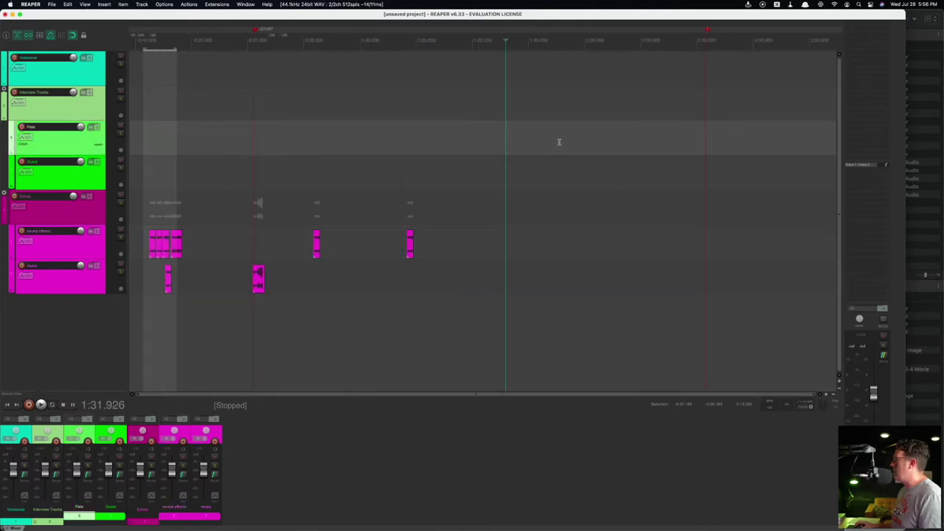
Step: Set a short time selection just before the second marker and move that marker to about 2:41
{"action": "left_click", "coordinate": [700, 99]}
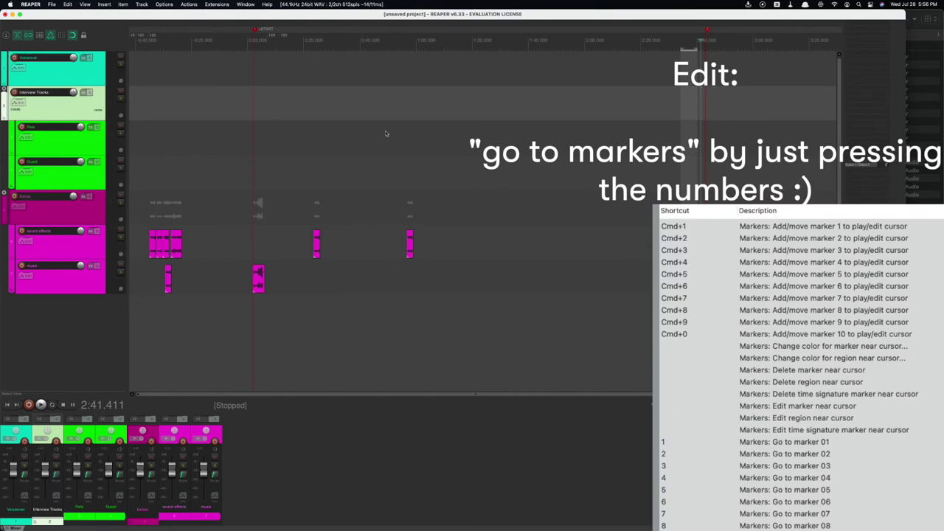
{"action": "left_click", "coordinate": [245, 141]}
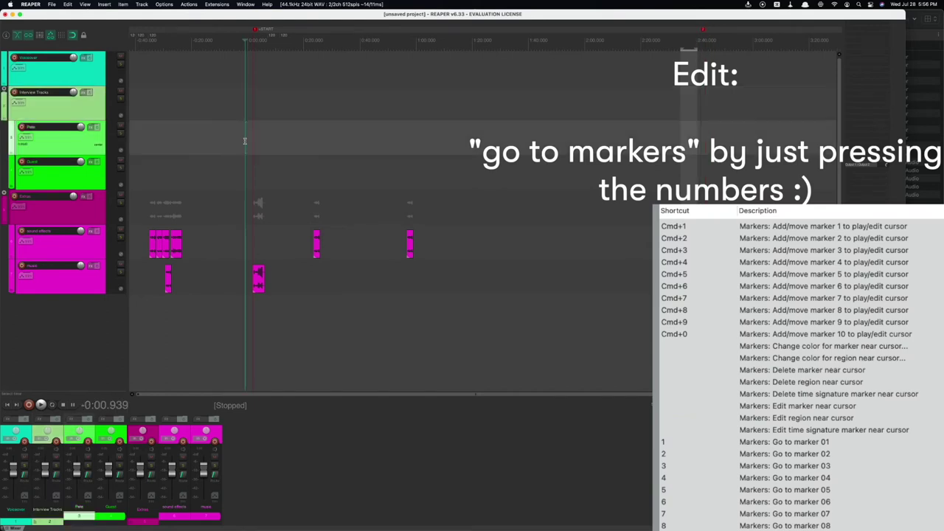
{"action": "left_click", "coordinate": [428, 143]}
Step: Move the second marker to about -0:29.7 above the 3.mp3 item and place the edit cursor at -0:30.065
{"action": "scroll", "coordinate": [180, 176], "scroll_direction": "up", "scroll_amount": 6}
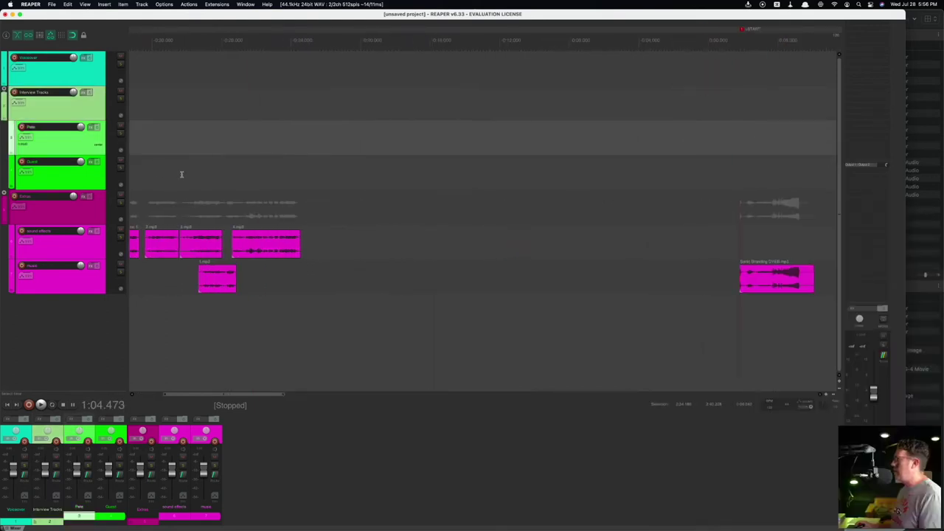
{"action": "left_click", "coordinate": [228, 247]}
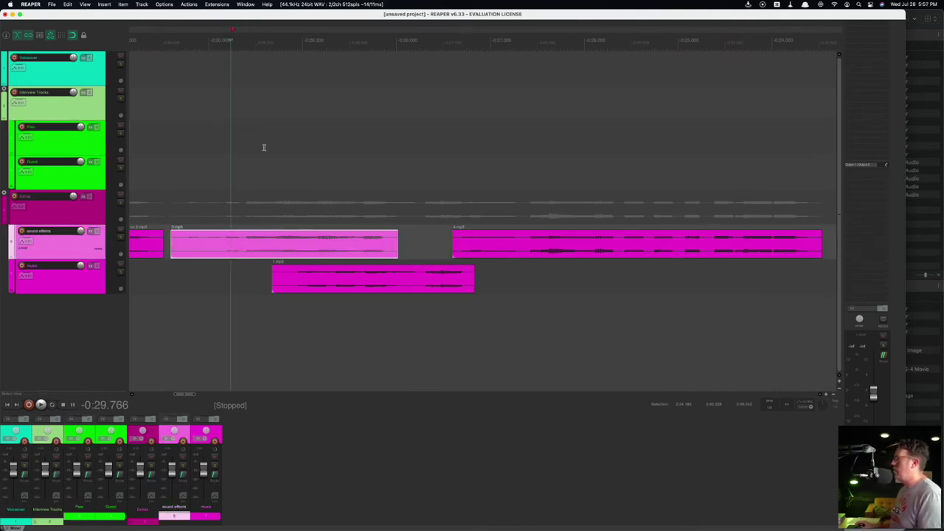
{"action": "left_click", "coordinate": [202, 133]}
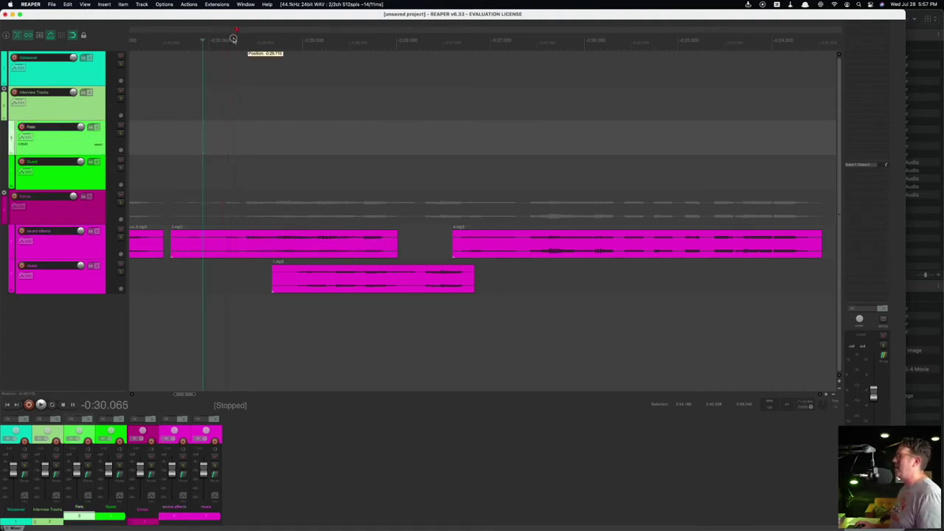
Step: Place the edit cursor at -0:29.883, near the start of the 3.mp3 sound effect item
{"action": "scroll", "coordinate": [206, 129], "scroll_direction": "down", "scroll_amount": 4}
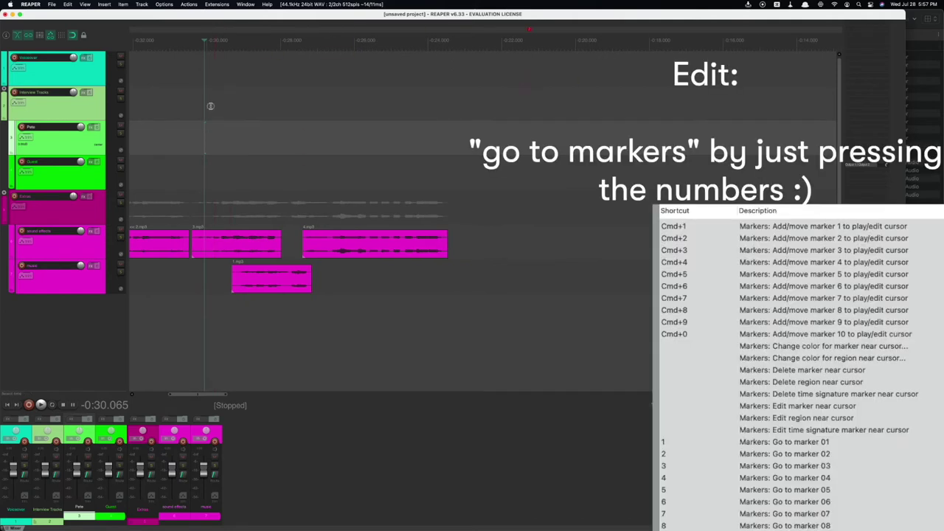
{"action": "left_click", "coordinate": [211, 103]}
{"action": "scroll", "coordinate": [213, 159], "scroll_direction": "down", "scroll_amount": 3}
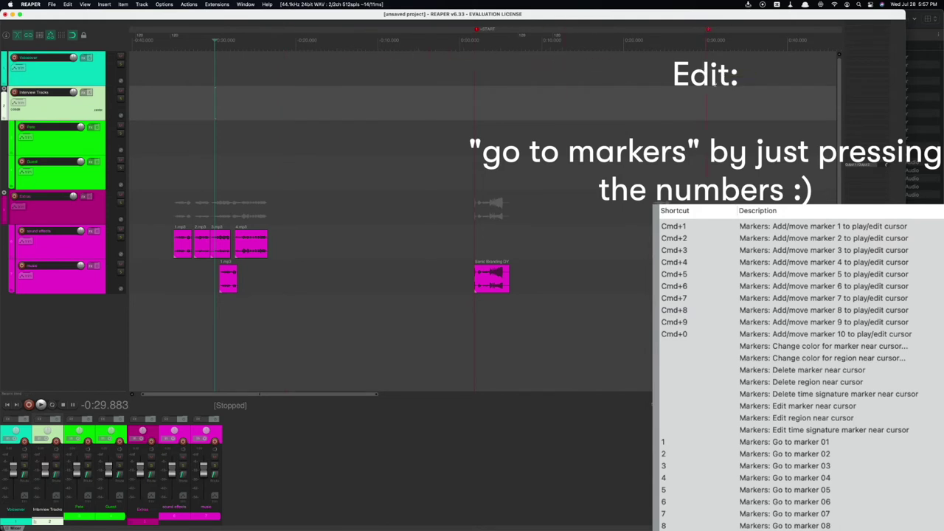
Step: Navigate the timeline by jumping to marker 1 and marker 2 with the numbered go-to-marker actions
{"action": "key", "text": "1"}
{"action": "scroll", "coordinate": [727, 172], "scroll_direction": "left", "scroll_amount": 3}
{"action": "key", "text": "Down"}
{"action": "key", "text": "Down"}
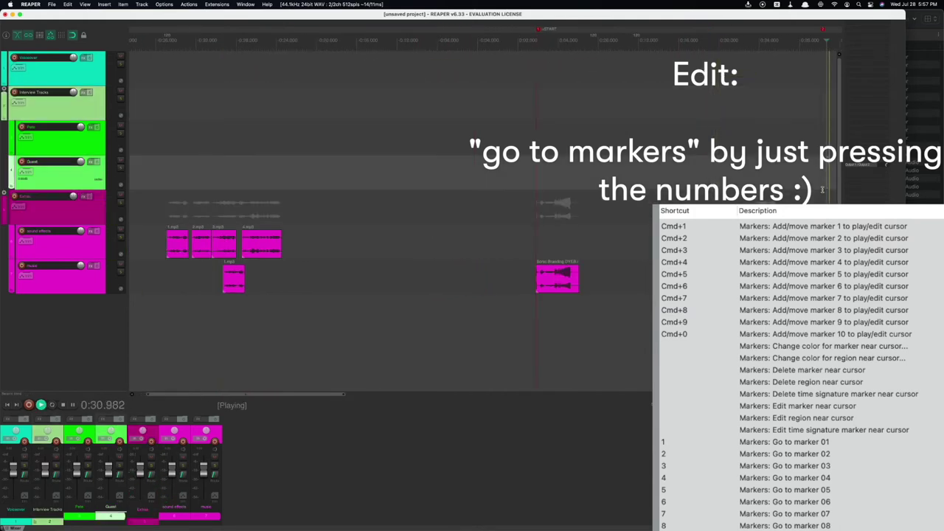
{"action": "key", "text": "2"}
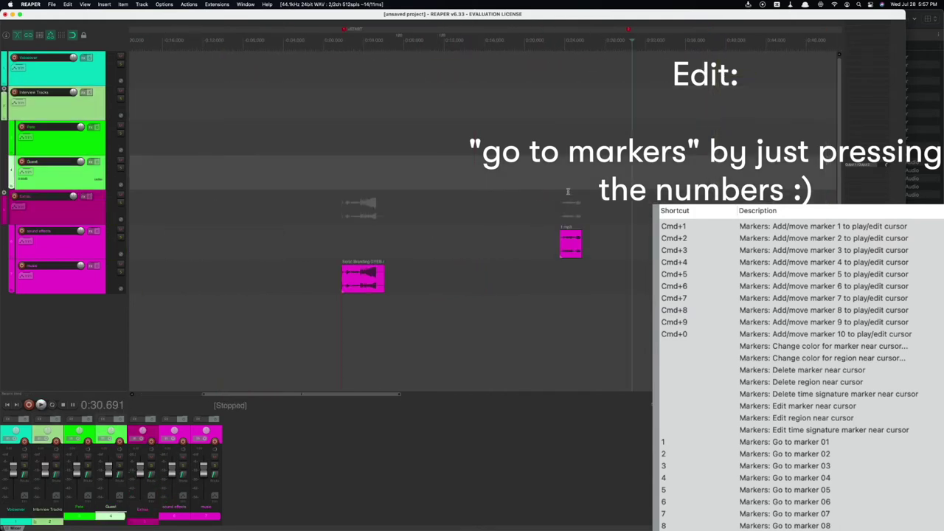
Step: Paste the copied audio item onto the music track, starting just before the second marker
{"action": "left_click", "coordinate": [557, 132]}
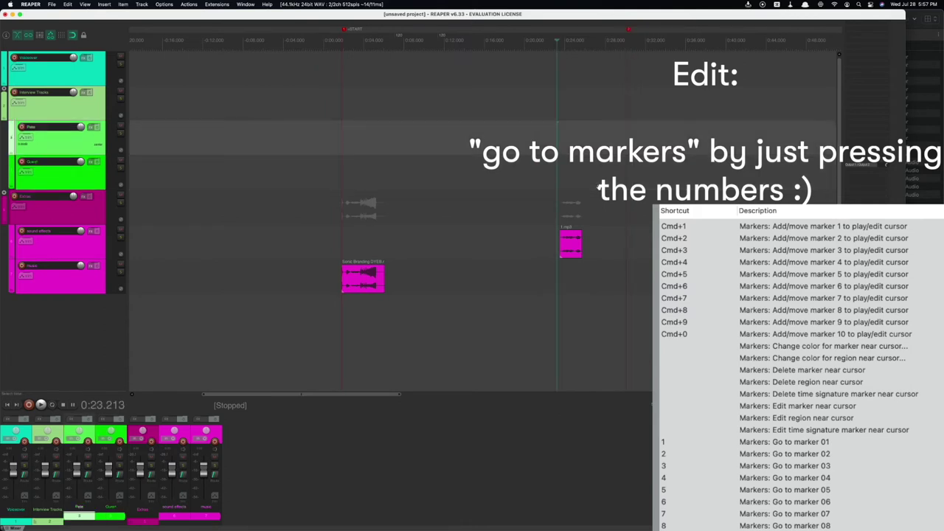
{"action": "left_click", "coordinate": [603, 277]}
{"action": "scroll", "coordinate": [546, 248], "scroll_direction": "up", "scroll_amount": 4}
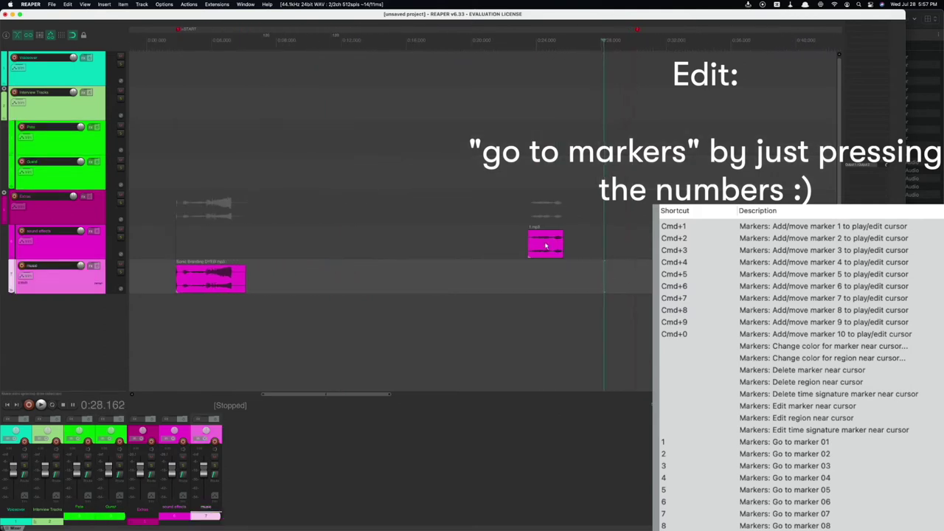
{"action": "left_click", "coordinate": [629, 275]}
{"action": "key", "text": "super+v"}
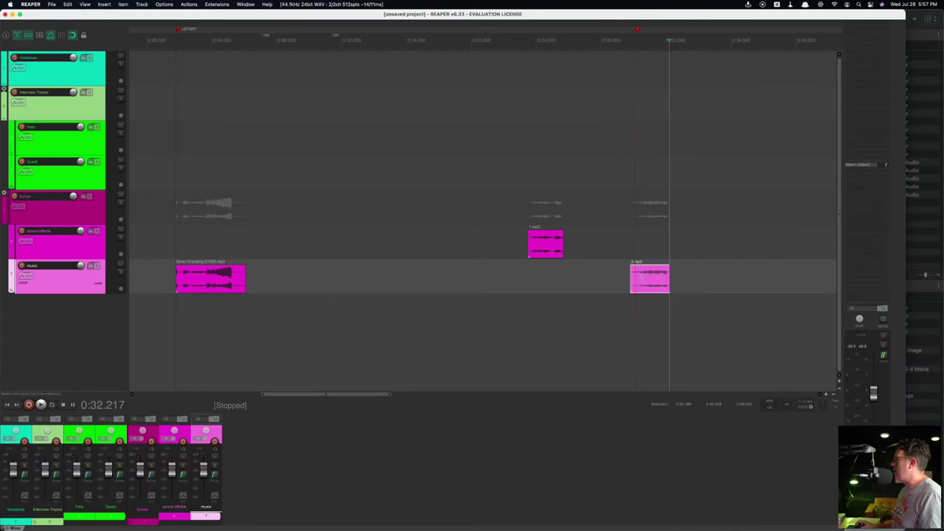
Step: Move the 3.mp3 clip from the music track up to the sound effects track
{"action": "left_click_drag", "start_coordinate": [656, 281], "coordinate": [668, 244]}
{"action": "left_click", "coordinate": [596, 239]}
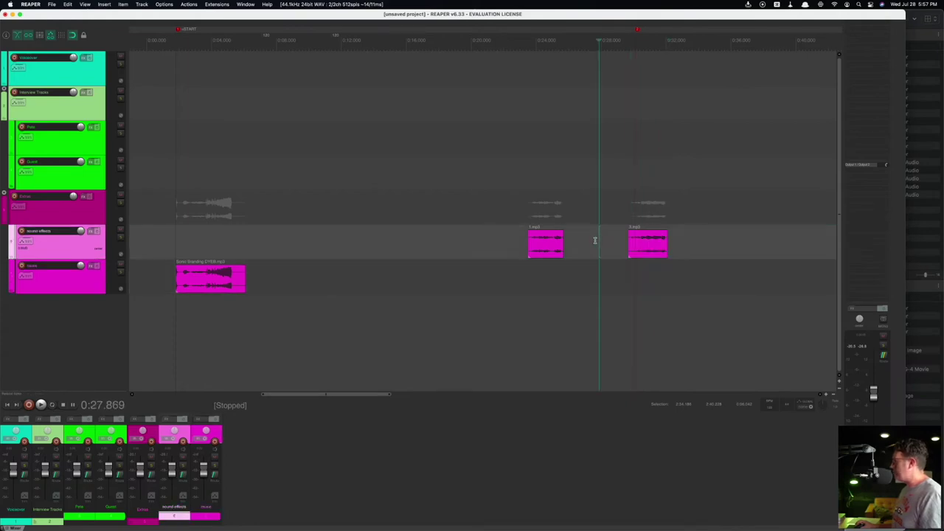
{"action": "scroll", "coordinate": [596, 240], "scroll_direction": "down", "scroll_amount": 5}
Step: Switch to QSpace and import interview pete.wav onto the host's interview track, starting at about 1:07
{"action": "left_click", "coordinate": [229, 177]}
{"action": "key", "text": "super+Tab"}
{"action": "key", "text": "super+Tab"}
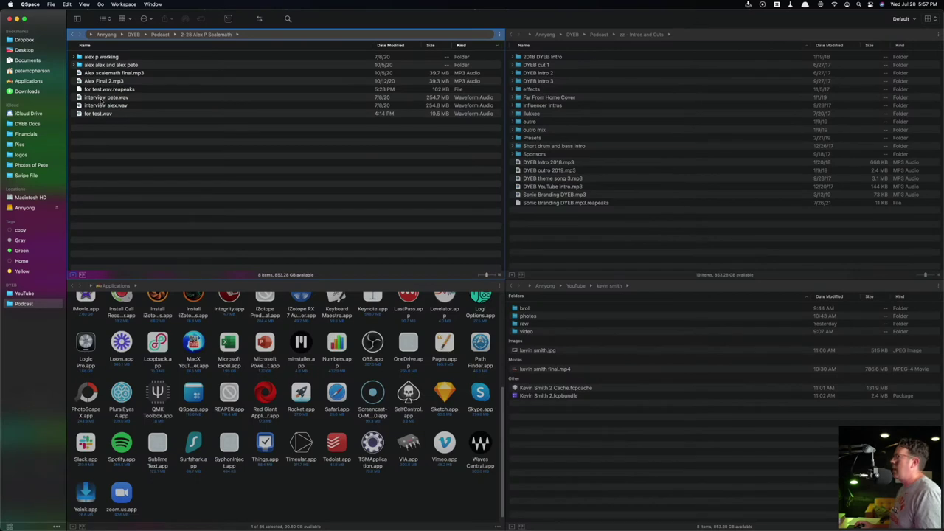
{"action": "left_click", "coordinate": [103, 97]}
{"action": "left_click", "coordinate": [101, 105]}
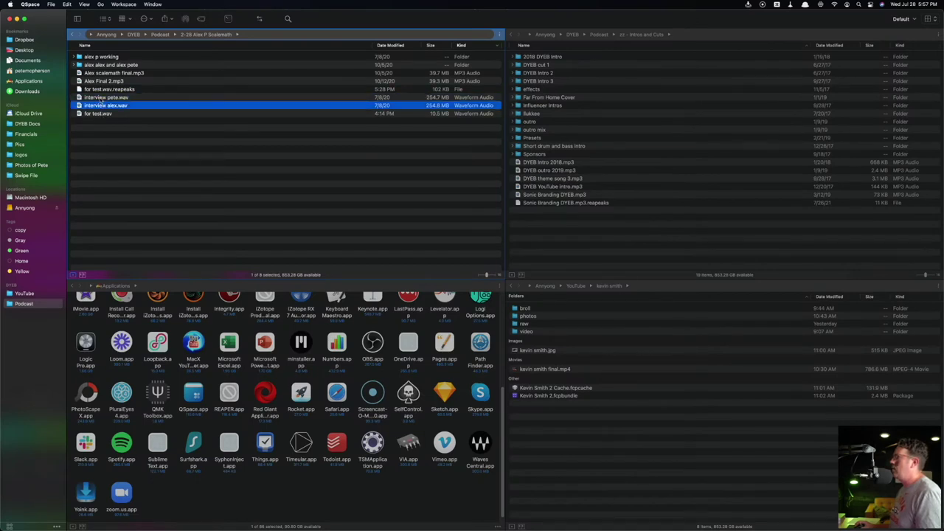
{"action": "left_click_drag", "start_coordinate": [101, 98], "coordinate": [391, 150]}
{"action": "key", "text": "super+Tab"}
Step: Import interview pete.wav from QSpace onto the Guest track, lined up with the clip above at about 1:07
{"action": "key", "text": "super+Tab"}
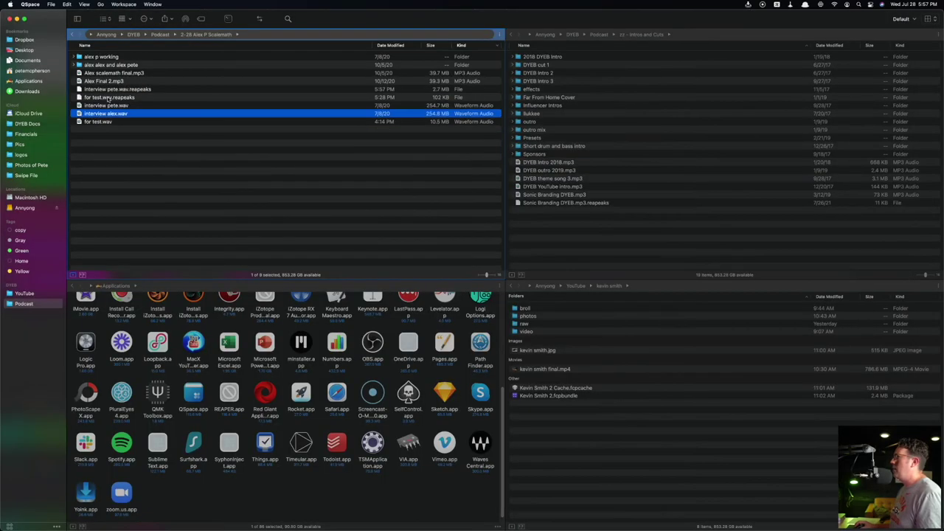
{"action": "left_click_drag", "start_coordinate": [96, 107], "coordinate": [389, 157]}
{"action": "key", "text": "super+Tab"}
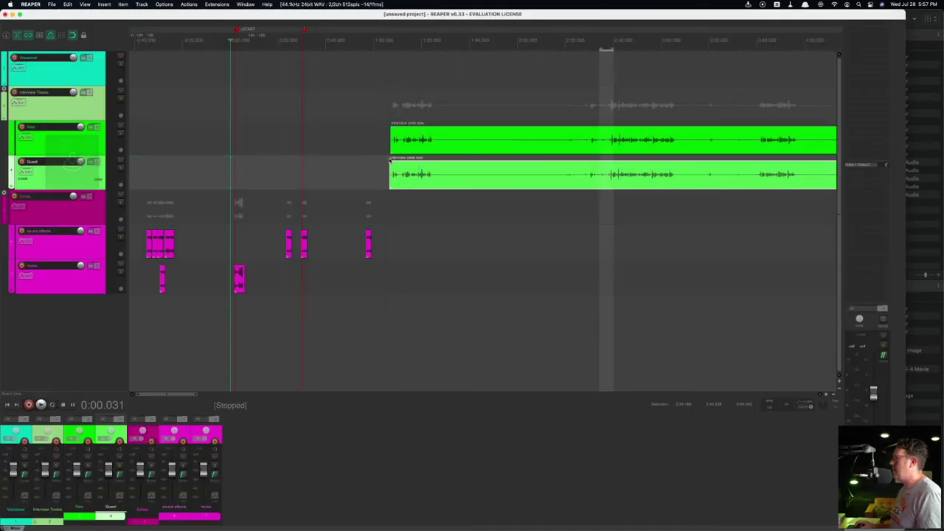
Step: Import for test.wav from QSpace onto the Voiceover track, starting at about 0:11
{"action": "key", "text": "super+Tab"}
{"action": "left_click_drag", "start_coordinate": [98, 121], "coordinate": [257, 72]}
{"action": "key", "text": "super+Tab"}
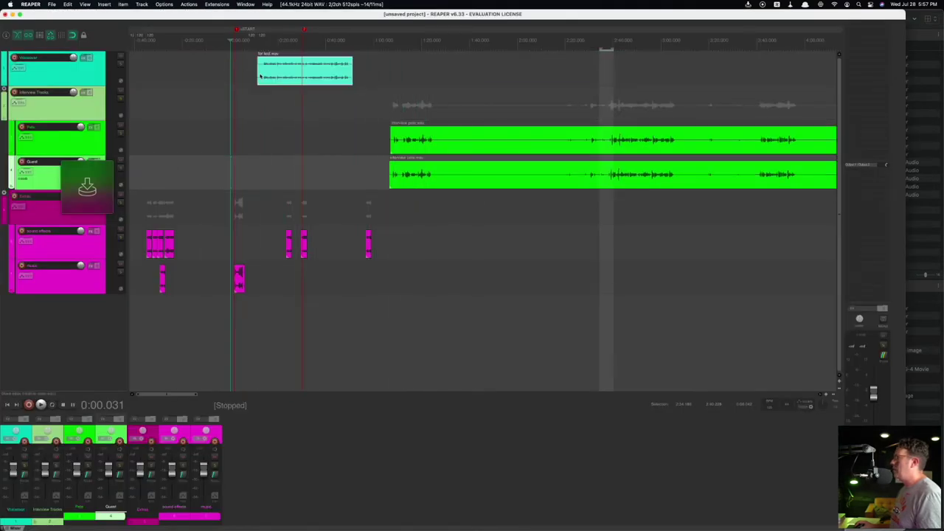
Step: Delete marker 2 at about 0:30 on the timeline
{"action": "left_click", "coordinate": [304, 29]}
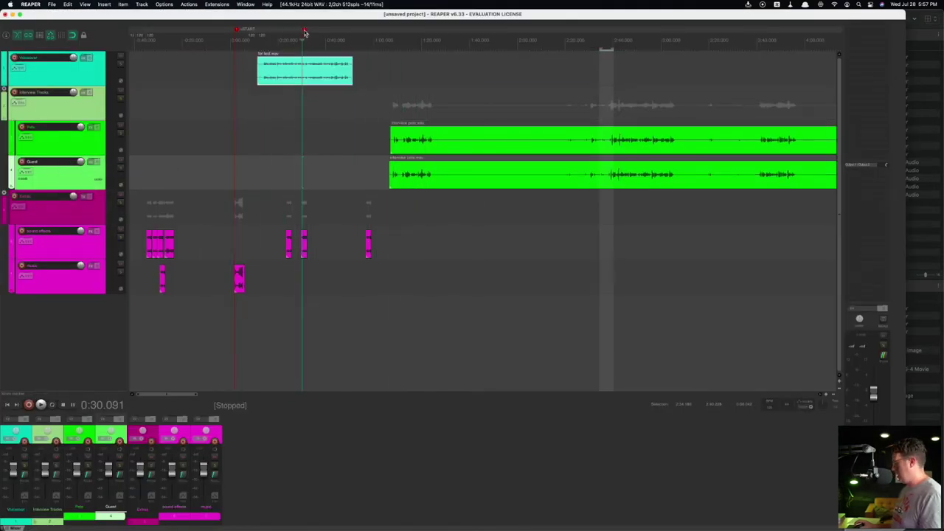
{"action": "double_click", "coordinate": [303, 31]}
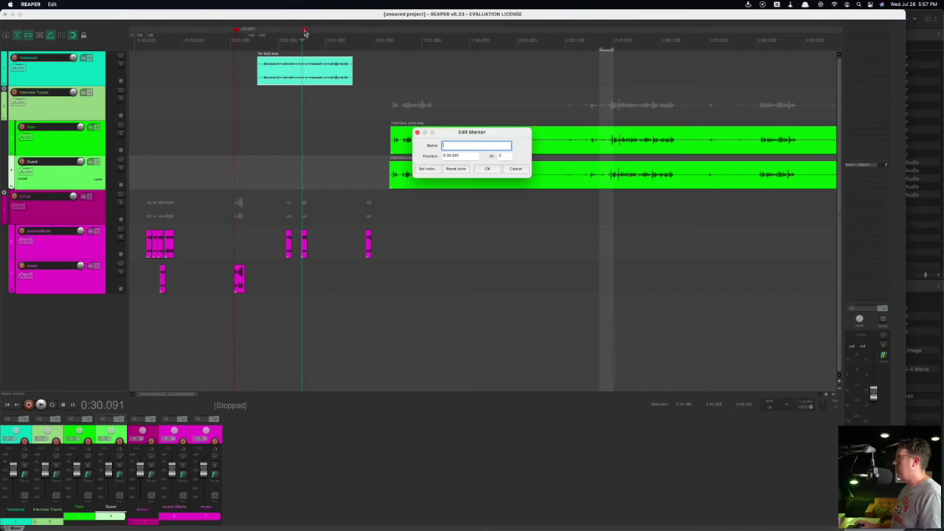
{"action": "left_click", "coordinate": [515, 170]}
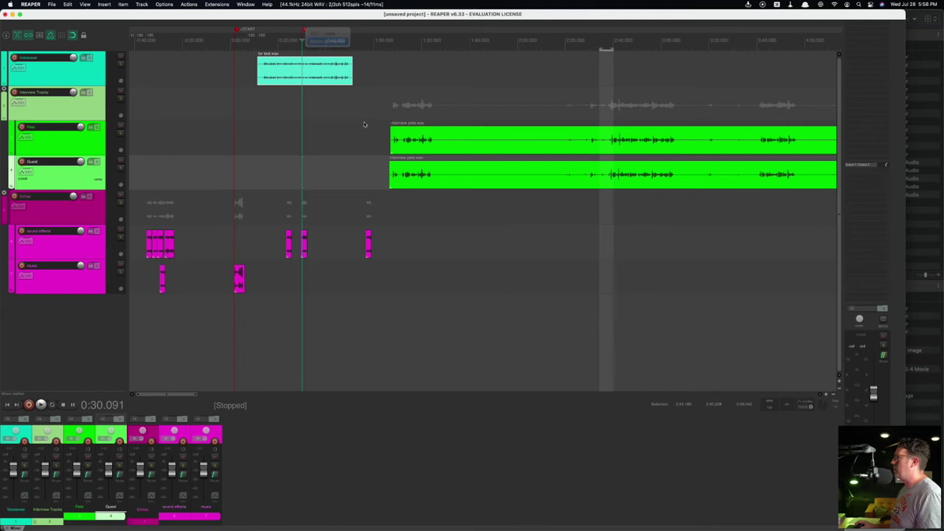
{"action": "left_click", "coordinate": [230, 122]}
{"action": "left_click", "coordinate": [278, 129]}
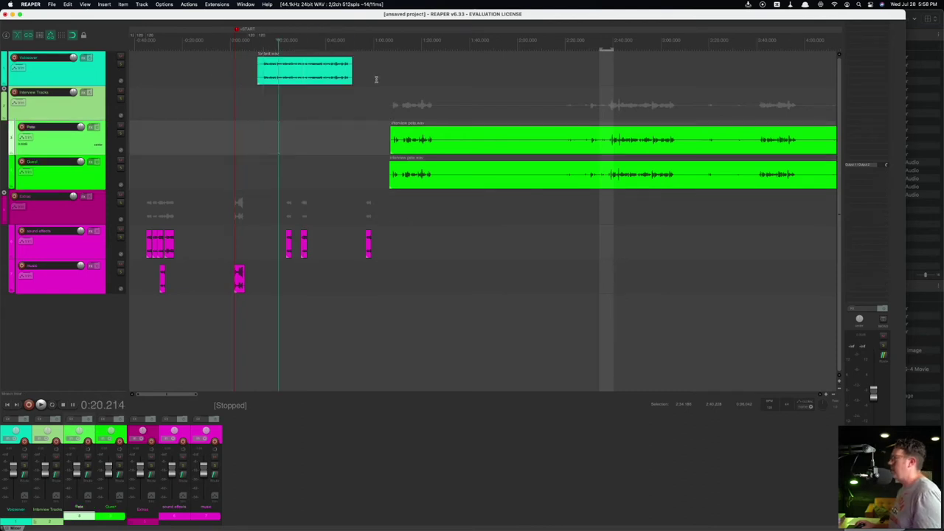
Step: Select the Voiceover track and arm it for recording
{"action": "left_click", "coordinate": [376, 78]}
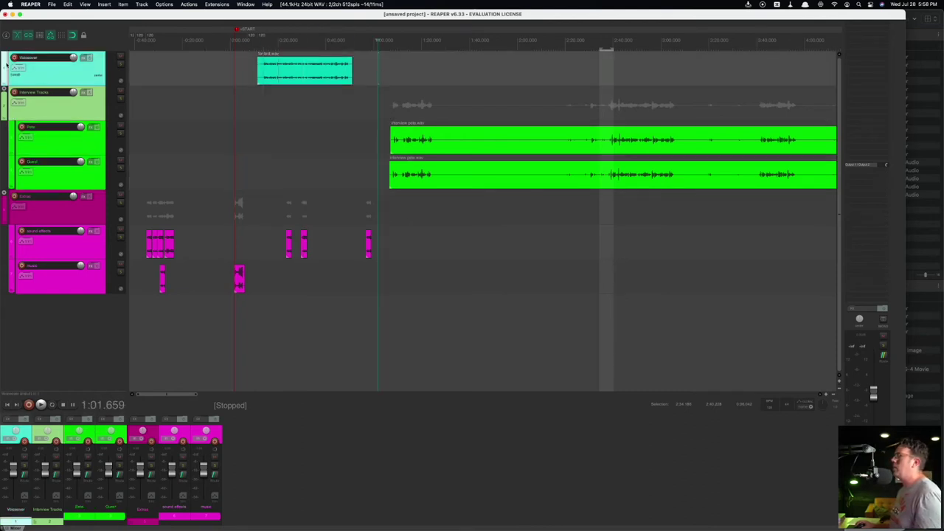
{"action": "left_click", "coordinate": [43, 112]}
{"action": "left_click", "coordinate": [11, 64]}
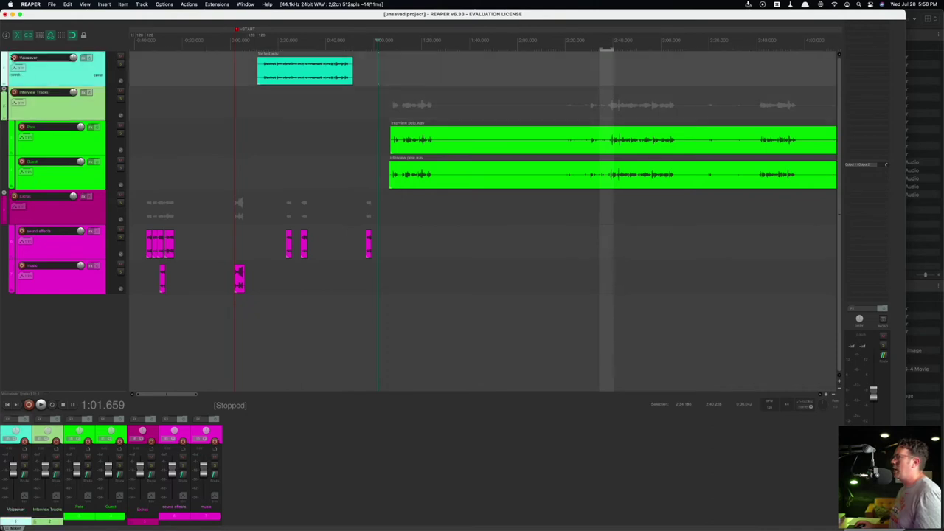
{"action": "left_click", "coordinate": [14, 58]}
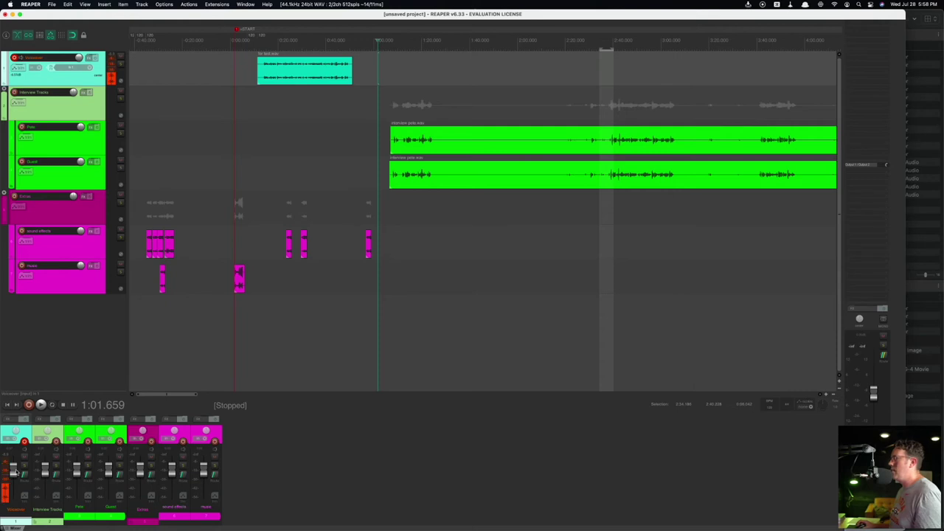
Step: Look at the effects browser for the Voiceover track and close it without adding an effect
{"action": "left_click", "coordinate": [9, 420]}
{"action": "left_click", "coordinate": [10, 419]}
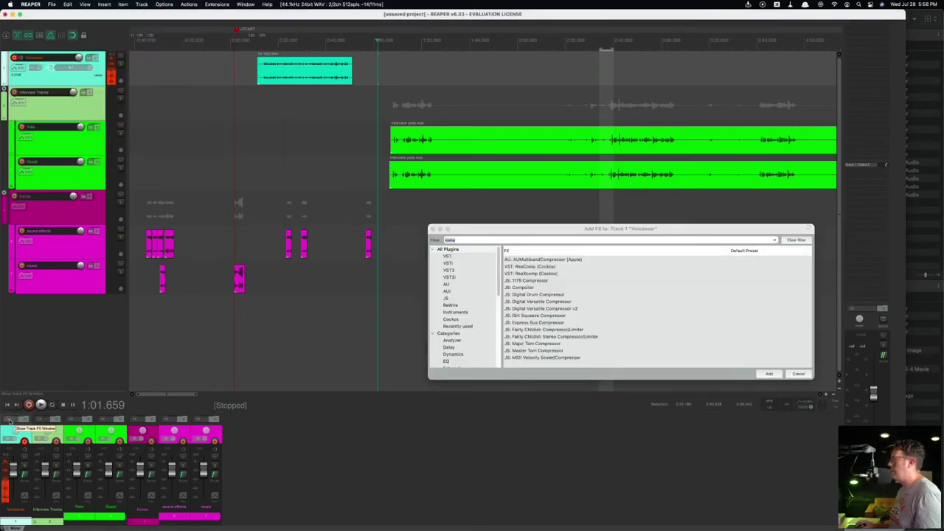
{"action": "left_click", "coordinate": [433, 229]}
Step: Switch mute on and off on the Voiceover track, and do the same with its solo state
{"action": "left_click", "coordinate": [185, 59]}
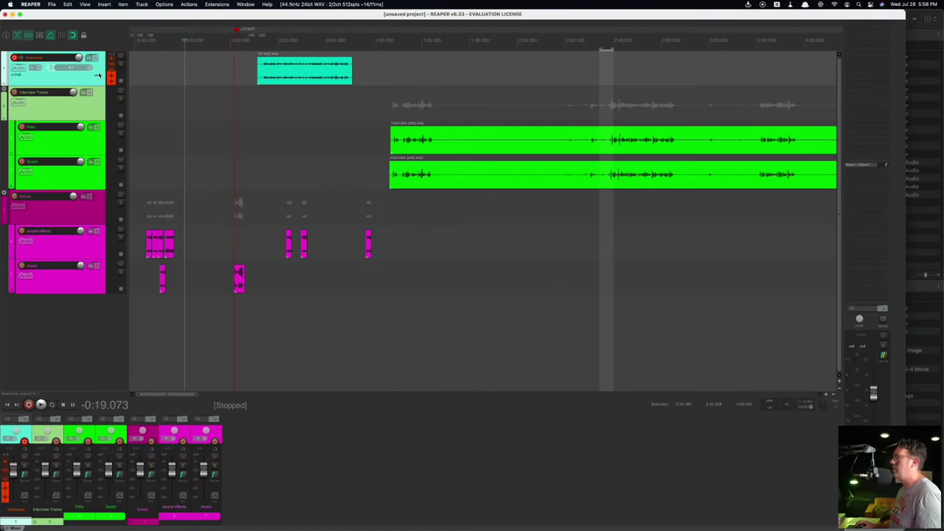
{"action": "left_click", "coordinate": [121, 57]}
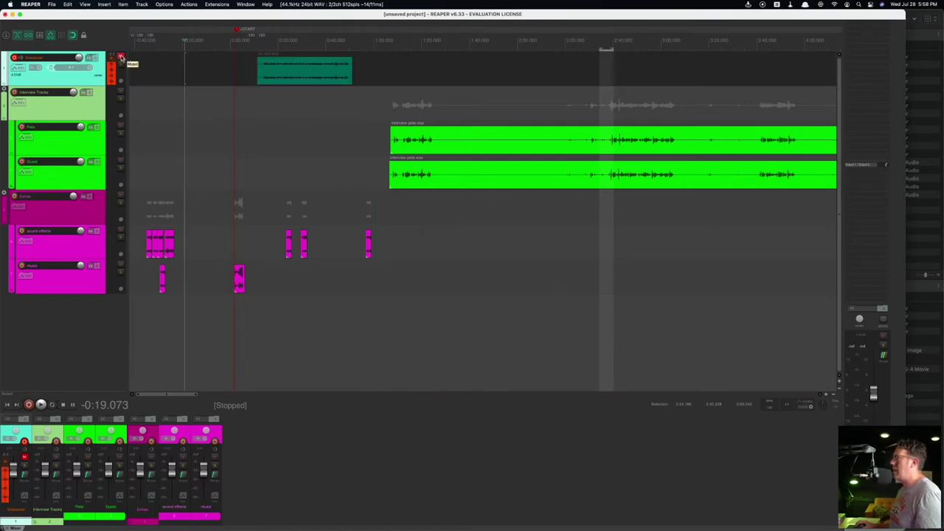
{"action": "left_click", "coordinate": [121, 57]}
{"action": "left_click", "coordinate": [121, 65]}
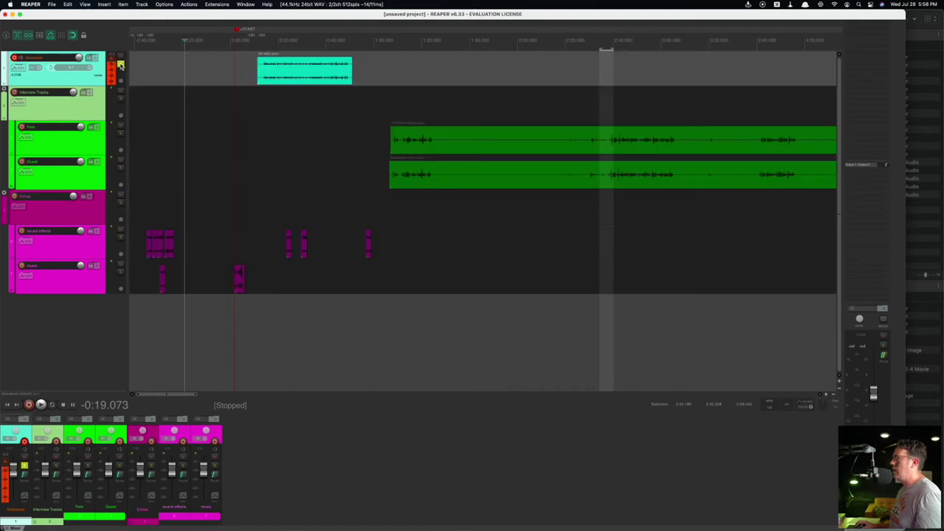
{"action": "left_click", "coordinate": [121, 65]}
{"action": "left_click", "coordinate": [217, 68]}
Step: Examine the input and output device choices in the audio device preferences, leaving the settings unchanged
{"action": "left_click", "coordinate": [30, 5]}
{"action": "left_click", "coordinate": [34, 27]}
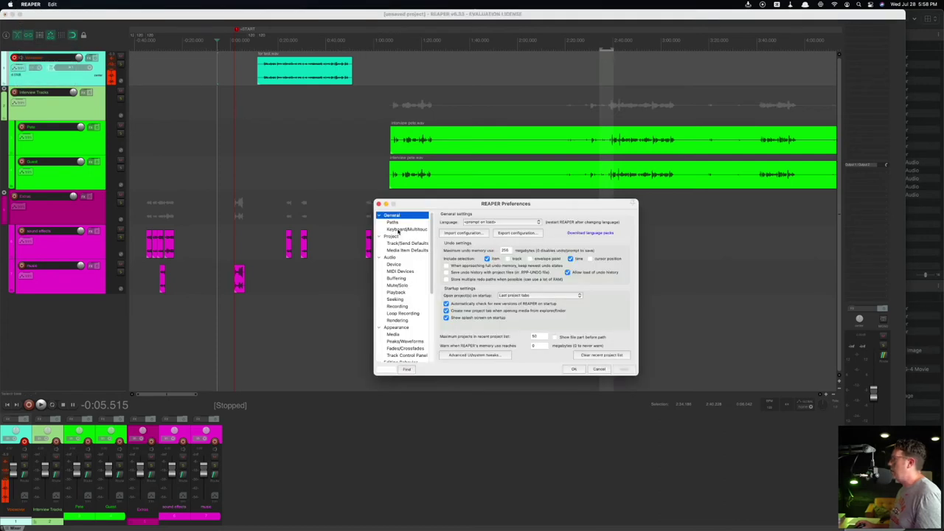
{"action": "left_click", "coordinate": [392, 257]}
{"action": "left_click", "coordinate": [396, 265]}
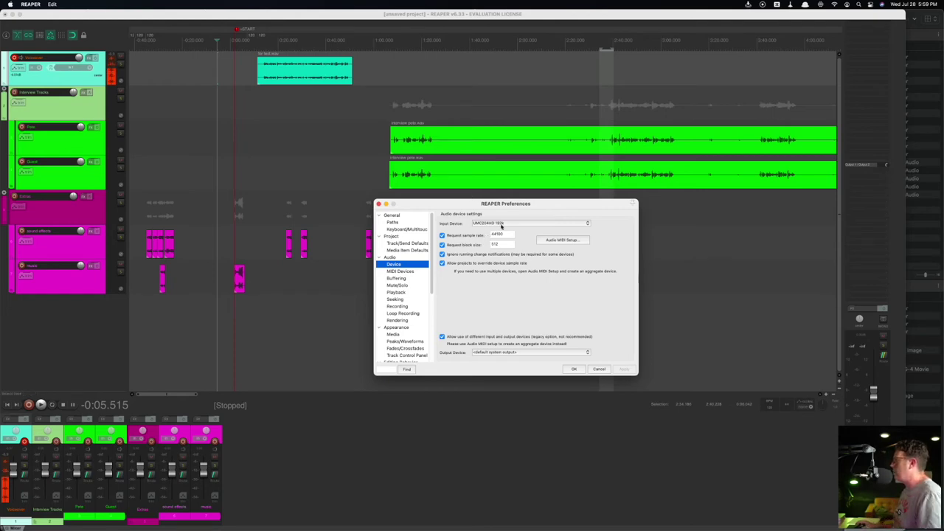
{"action": "left_click", "coordinate": [506, 223]}
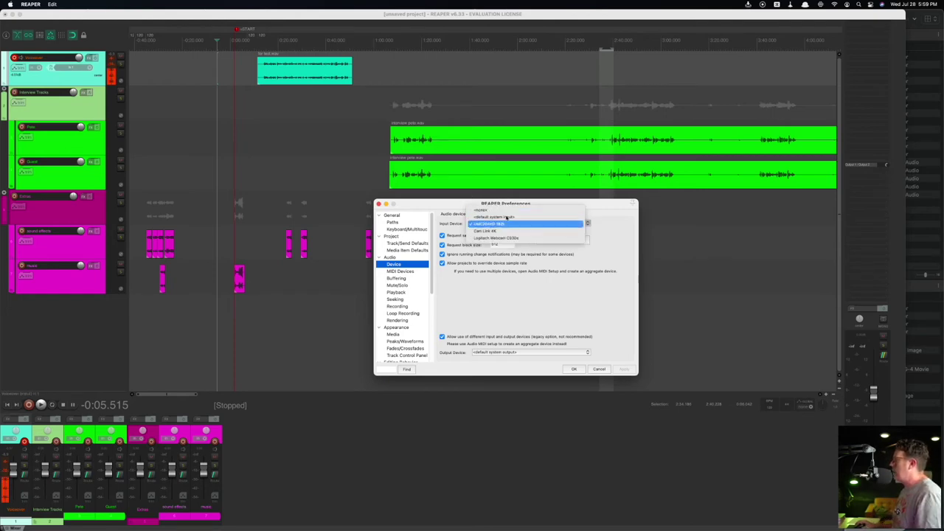
{"action": "left_click", "coordinate": [488, 278]}
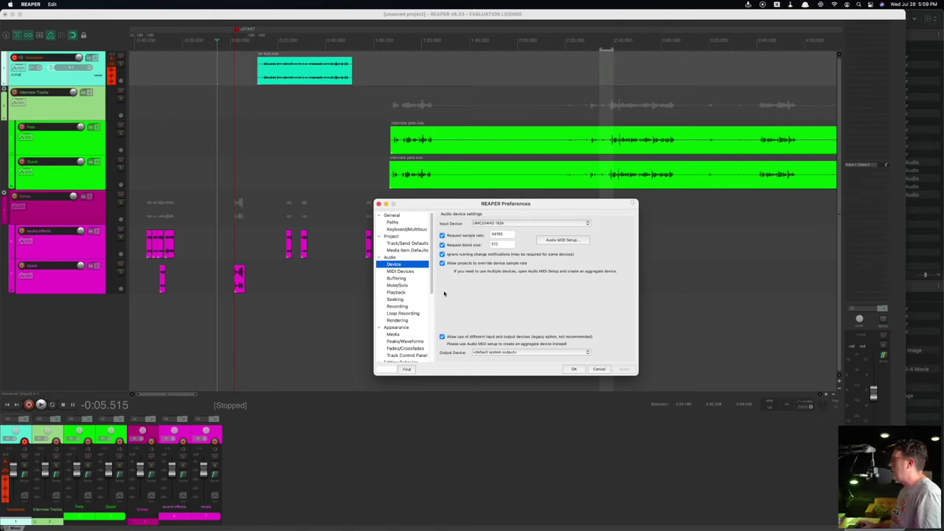
{"action": "left_click", "coordinate": [493, 353]}
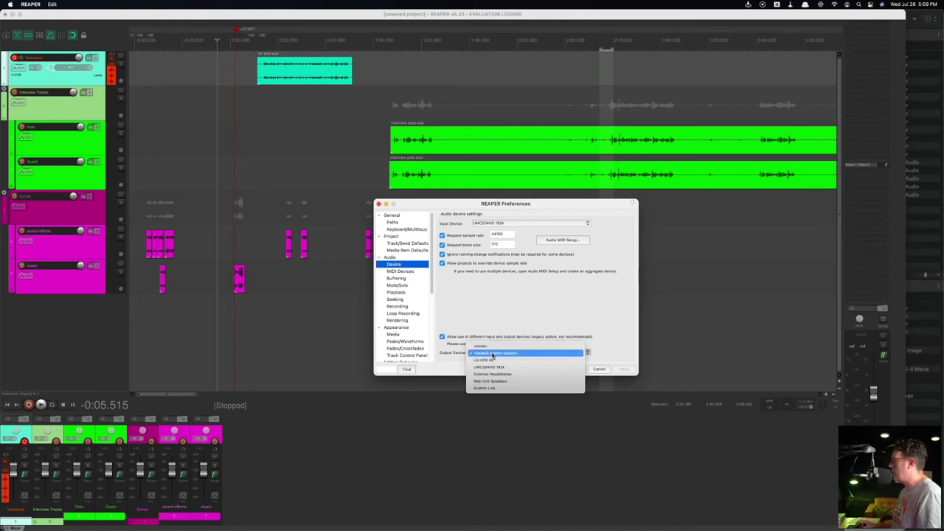
{"action": "left_click", "coordinate": [494, 353]}
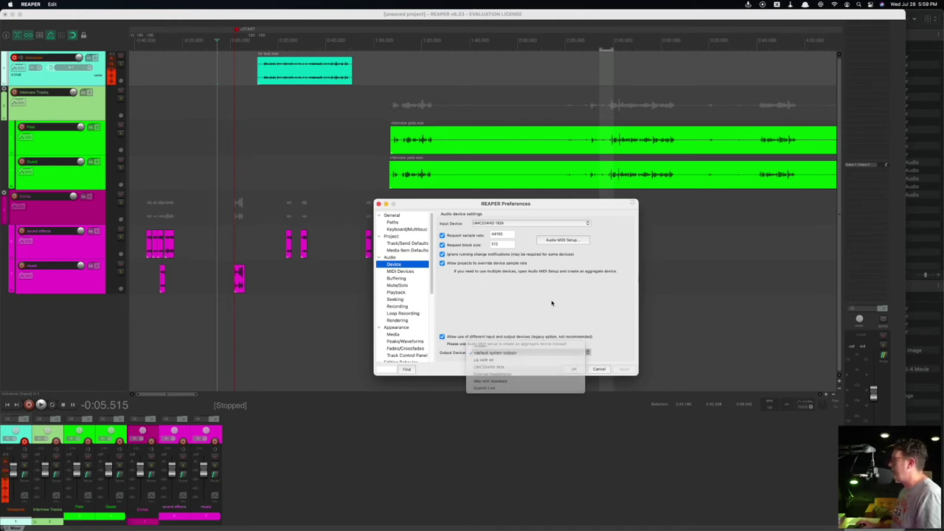
{"action": "left_click", "coordinate": [599, 370]}
Step: Record a take about 8 seconds long on the Voiceover track, starting about 15 seconds before the timeline's zero point
{"action": "left_click", "coordinate": [172, 70]}
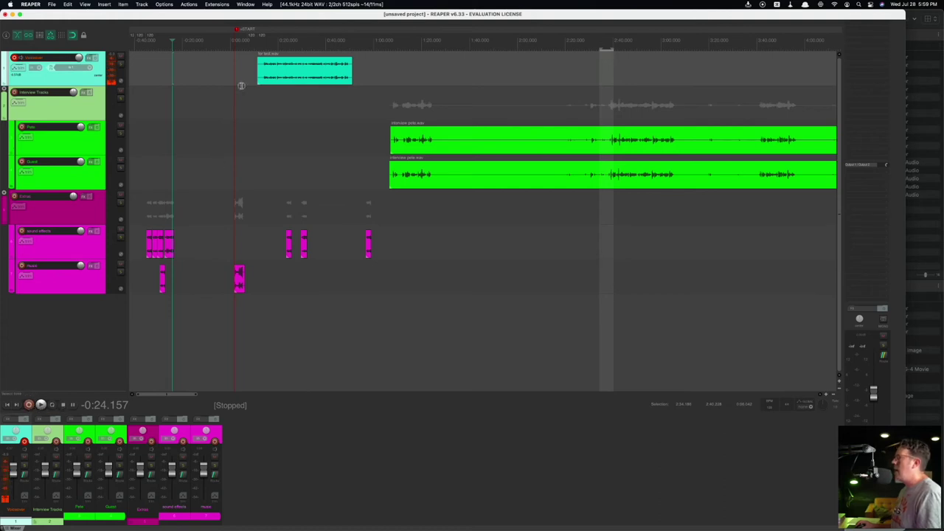
{"action": "left_click", "coordinate": [193, 68]}
{"action": "key", "text": "ctrl+r"}
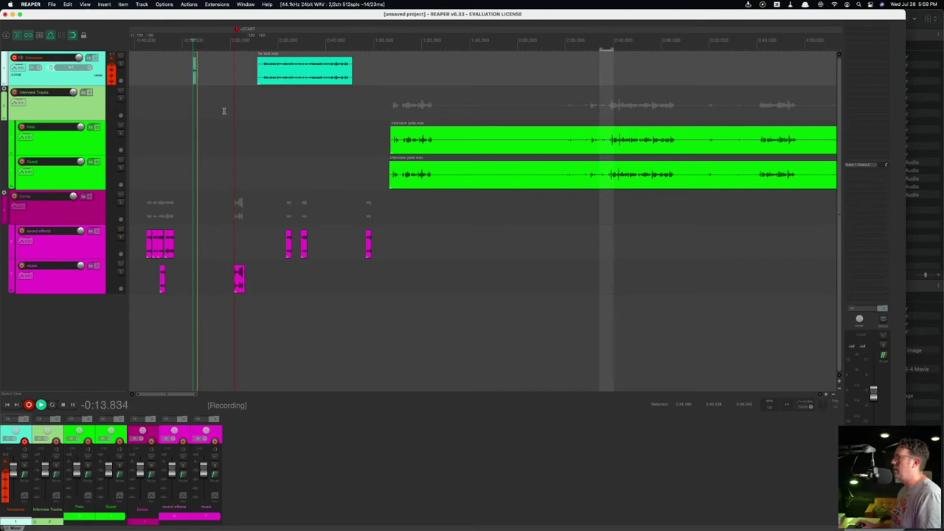
{"action": "scroll", "coordinate": [198, 81], "scroll_direction": "up", "scroll_amount": 5}
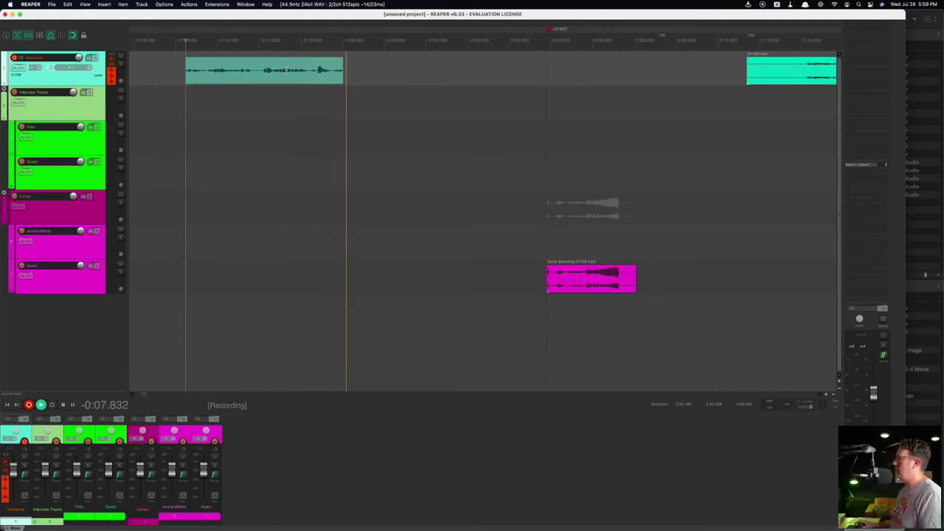
{"action": "key", "text": "space"}
Step: Cut a section about 1 second long out of the for test.wav clip near 0:12 and play across the gap
{"action": "left_click", "coordinate": [315, 140]}
{"action": "left_click", "coordinate": [442, 77]}
{"action": "scroll", "coordinate": [426, 133], "scroll_direction": "down", "scroll_amount": 3}
{"action": "left_click", "coordinate": [631, 119]}
{"action": "key", "text": "space"}
{"action": "key", "text": "s"}
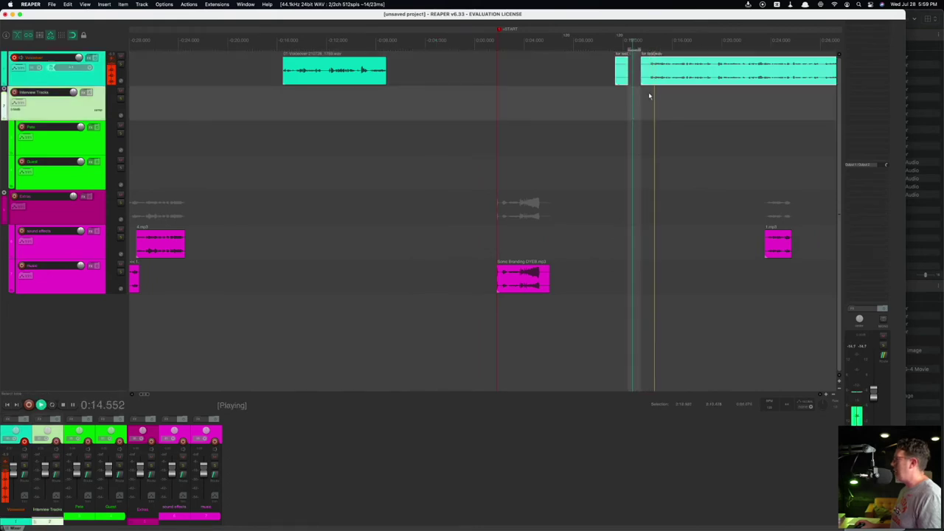
{"action": "key", "text": "space"}
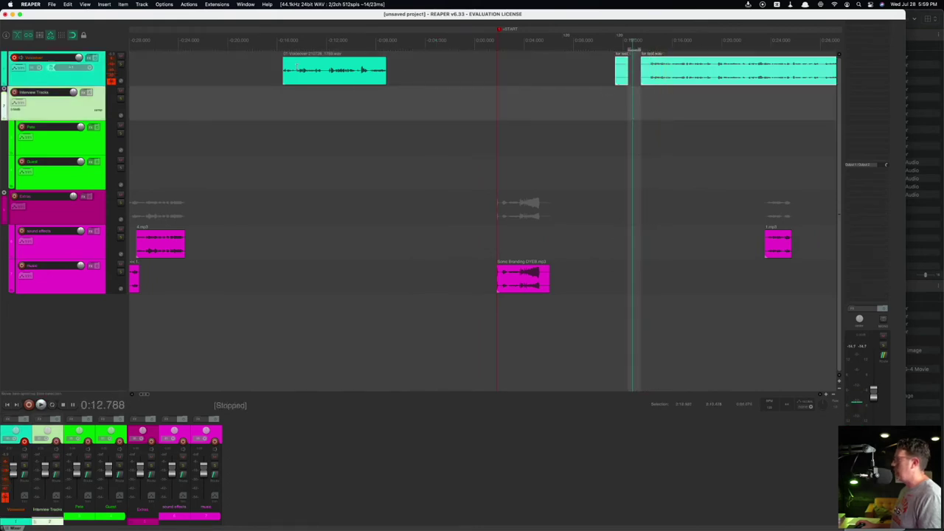
Step: Cut two short sections out of the newly recorded take on the Voiceover track
{"action": "left_click_drag", "start_coordinate": [346, 70], "coordinate": [296, 70]}
{"action": "key", "text": "Delete"}
{"action": "left_click", "coordinate": [439, 87]}
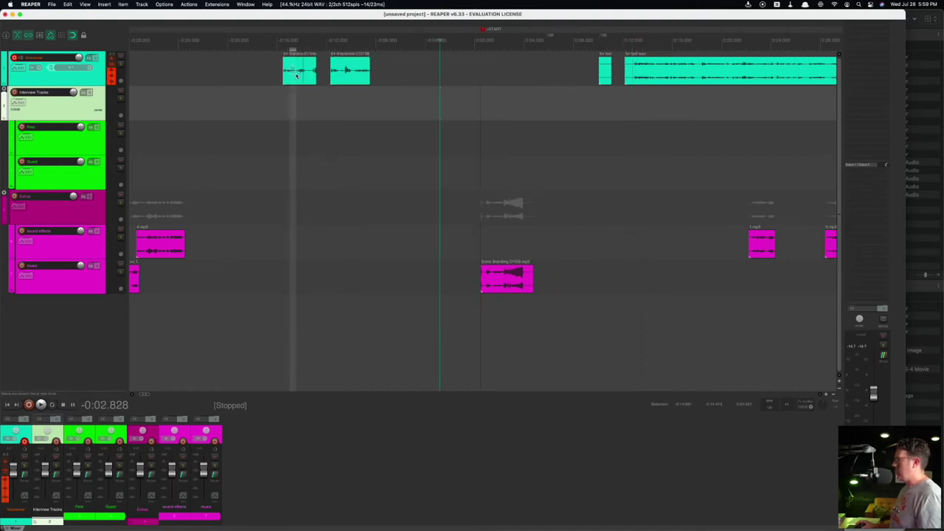
{"action": "key", "text": "Delete"}
{"action": "left_click", "coordinate": [492, 109]}
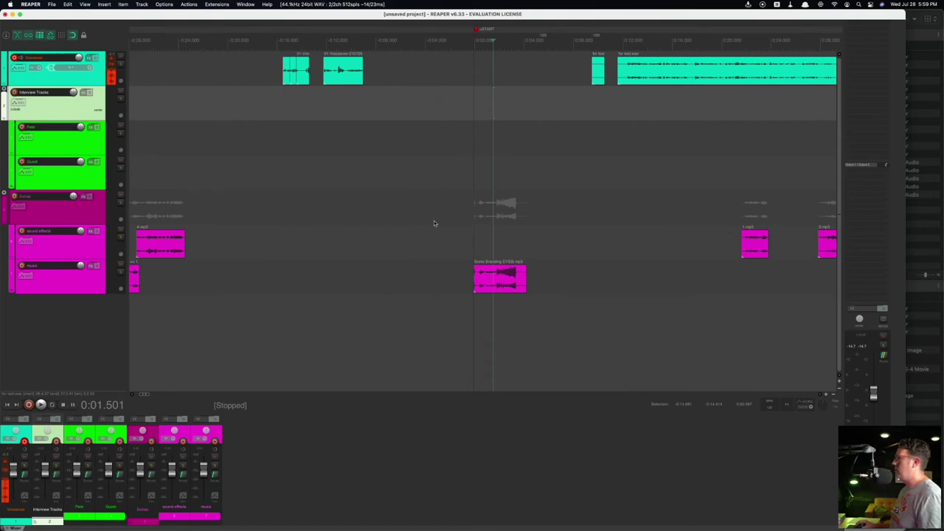
Step: Shift the Sonic Branding clip on the music track about 1.3 seconds forward with all-track ripple editing on
{"action": "mouse_move", "coordinate": [508, 271]}
{"action": "left_mouse_down"}
{"action": "mouse_move", "coordinate": [417, 272]}
{"action": "mouse_move", "coordinate": [596, 272]}
{"action": "mouse_move", "coordinate": [482, 272]}
{"action": "mouse_move", "coordinate": [520, 272]}
{"action": "left_mouse_up"}
{"action": "left_click", "coordinate": [654, 171]}
{"action": "mouse_move", "coordinate": [671, 78]}
{"action": "left_mouse_down"}
{"action": "mouse_move", "coordinate": [599, 77]}
{"action": "mouse_move", "coordinate": [669, 83]}
{"action": "left_mouse_up"}
{"action": "left_click", "coordinate": [583, 93]}
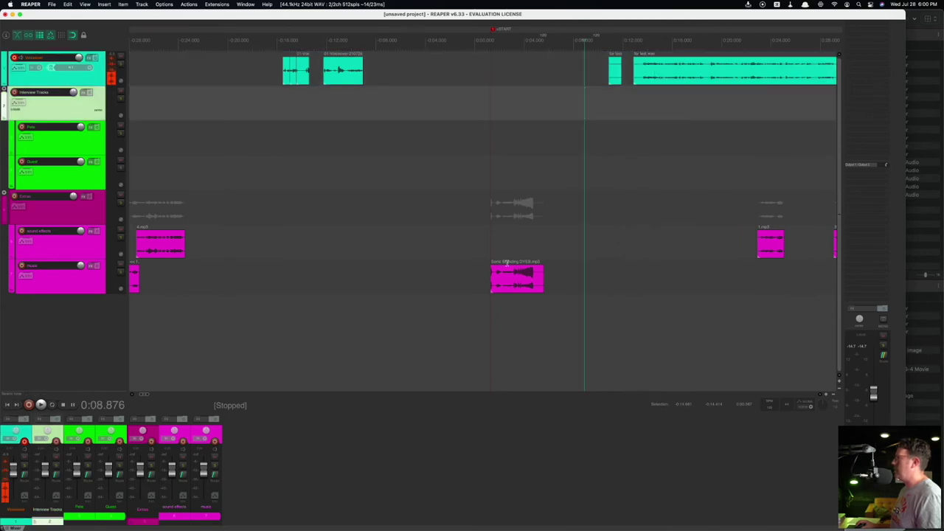
Step: With ripple editing off, move the long for test.wav clip on the Voiceover track to start at about 0:26
{"action": "left_click", "coordinate": [318, 97]}
{"action": "scroll", "coordinate": [319, 97], "scroll_direction": "down", "scroll_amount": 3}
{"action": "scroll", "coordinate": [354, 97], "scroll_direction": "up", "scroll_amount": 1}
{"action": "scroll", "coordinate": [373, 97], "scroll_direction": "up", "scroll_amount": 2}
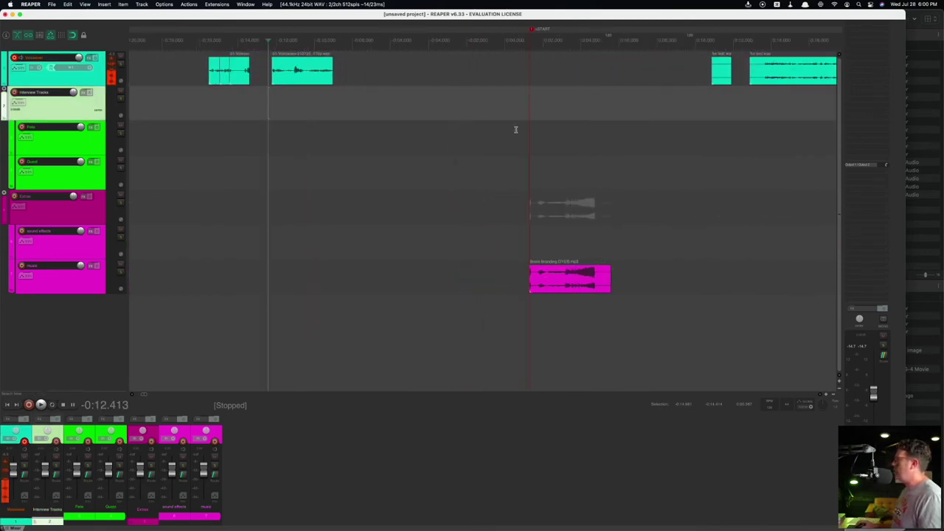
{"action": "scroll", "coordinate": [510, 126], "scroll_direction": "right", "scroll_amount": 10}
{"action": "left_click_drag", "start_coordinate": [393, 65], "coordinate": [579, 64]}
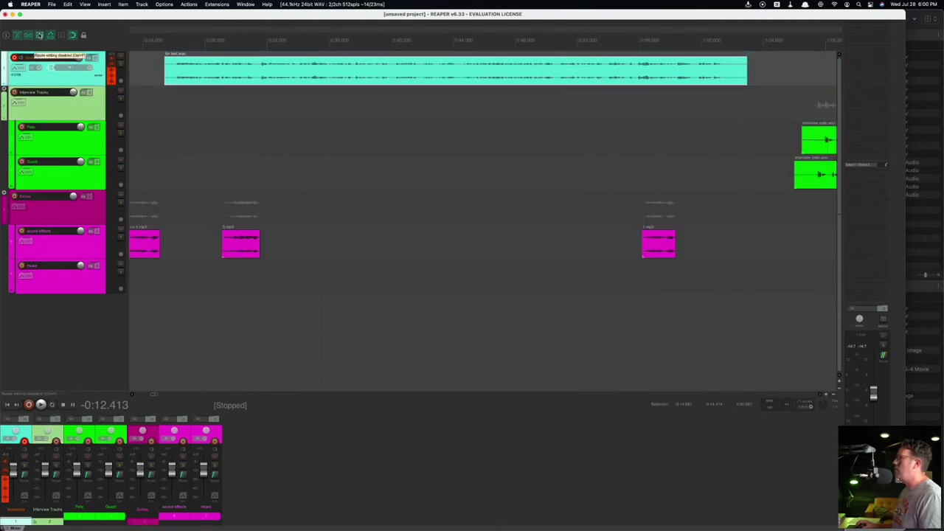
{"action": "mouse_move", "coordinate": [240, 78]}
{"action": "left_mouse_down"}
{"action": "mouse_move", "coordinate": [278, 80]}
{"action": "mouse_move", "coordinate": [254, 80]}
{"action": "left_mouse_up"}
Step: Shift the long for test.wav clip about 1 s forward with all-track ripple on, and cut out a 1.5 s section at about 0:41 with ripple off
{"action": "left_click", "coordinate": [40, 36]}
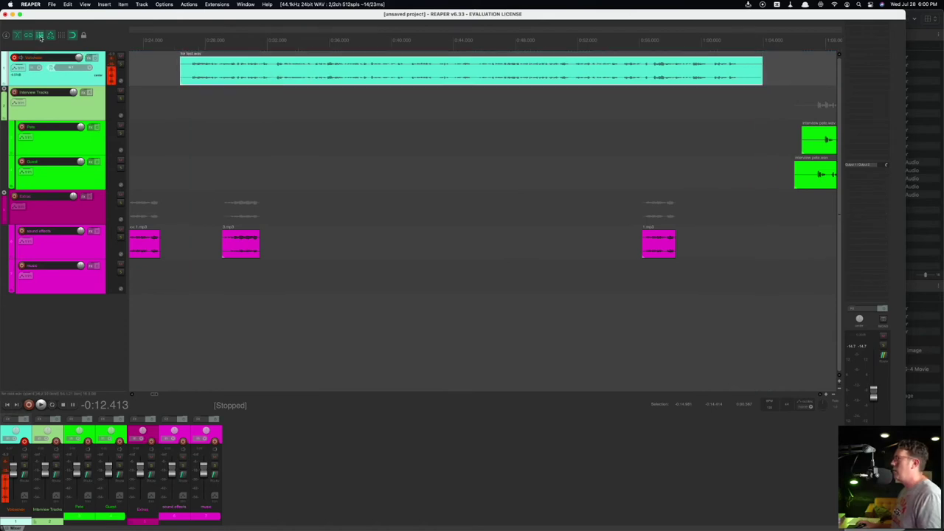
{"action": "mouse_move", "coordinate": [210, 70]}
{"action": "left_mouse_down"}
{"action": "mouse_move", "coordinate": [247, 77]}
{"action": "mouse_move", "coordinate": [242, 84]}
{"action": "mouse_move", "coordinate": [349, 85]}
{"action": "mouse_move", "coordinate": [272, 72]}
{"action": "mouse_move", "coordinate": [354, 70]}
{"action": "left_mouse_up"}
{"action": "left_click_drag", "start_coordinate": [412, 67], "coordinate": [436, 68]}
{"action": "key", "text": "Delete"}
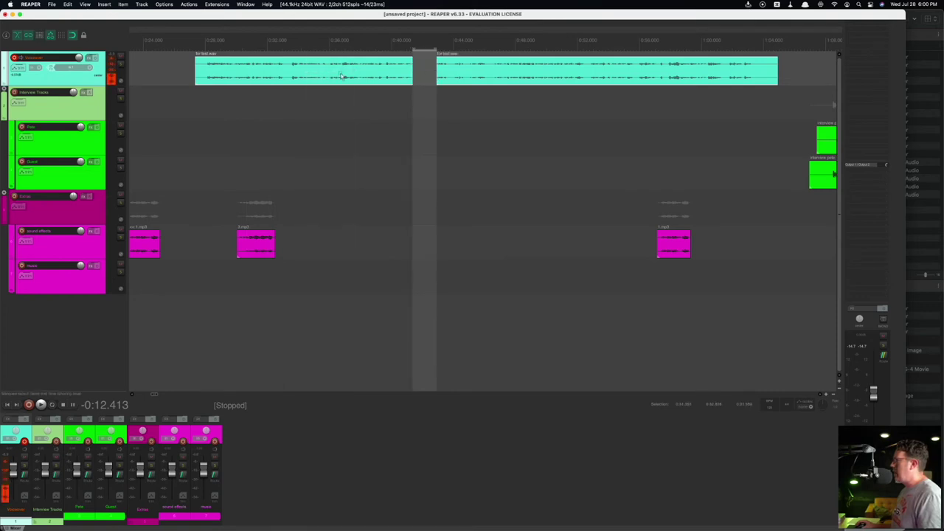
Step: Cut sections of the for test.wav clip out of the Voiceover track at about 0:30.5–0:32.5 and 0:34–0:35.5
{"action": "left_click_drag", "start_coordinate": [321, 73], "coordinate": [246, 74]}
{"action": "key", "text": "Delete"}
{"action": "key", "text": "Delete"}
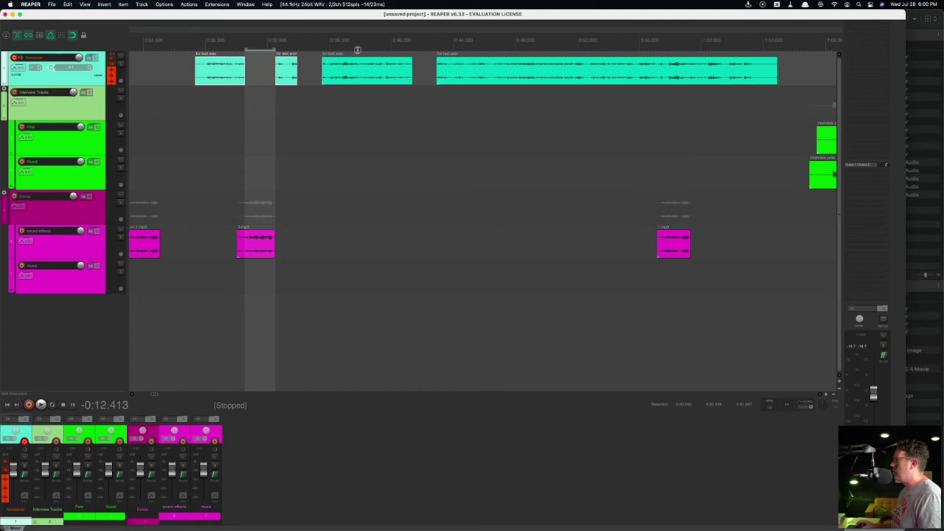
Step: Clear the time selection and delete the Voiceover clip that runs from about 0:35.5 to 0:41
{"action": "left_click", "coordinate": [356, 50]}
{"action": "left_click", "coordinate": [377, 42]}
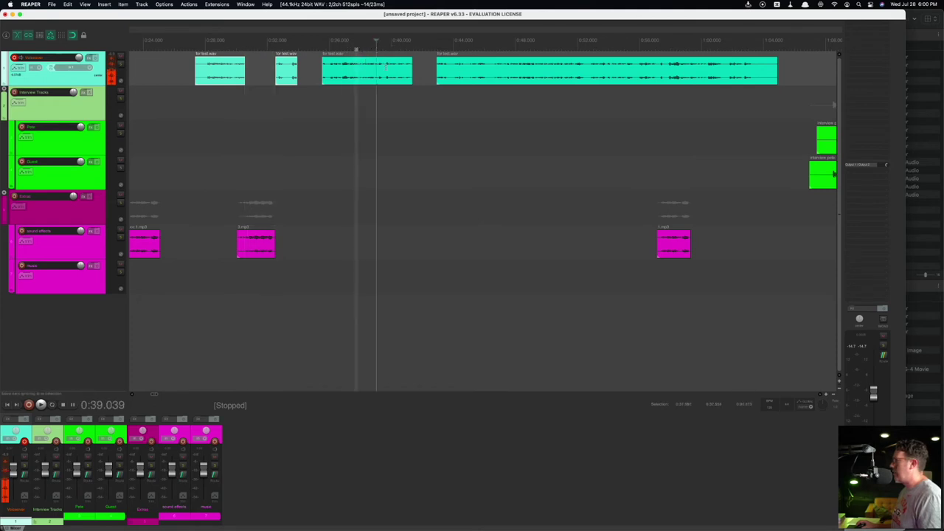
{"action": "left_click_drag", "start_coordinate": [405, 72], "coordinate": [417, 72]}
{"action": "left_click", "coordinate": [379, 76]}
{"action": "key", "text": "Delete"}
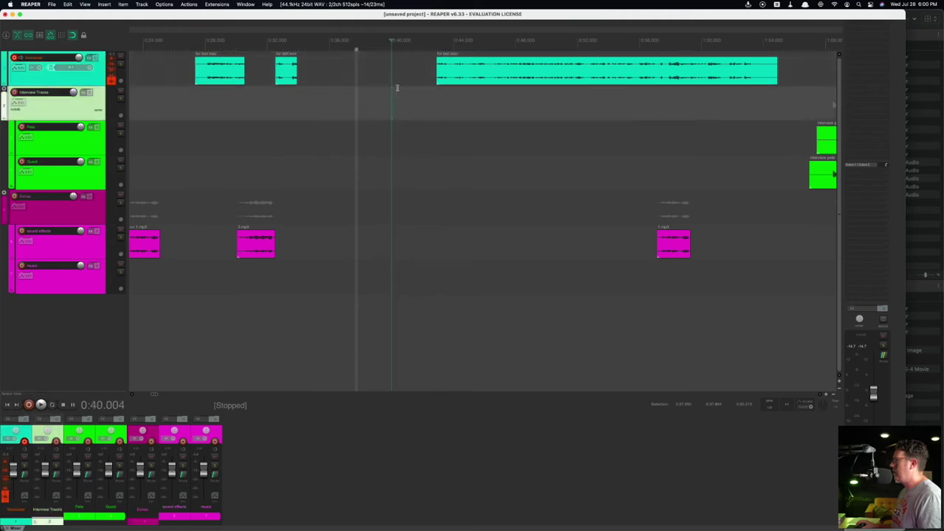
Step: Try deleting the long for test.wav clip that starts at about 0:43 on the Voiceover track
{"action": "left_click", "coordinate": [386, 68]}
{"action": "left_click", "coordinate": [516, 105]}
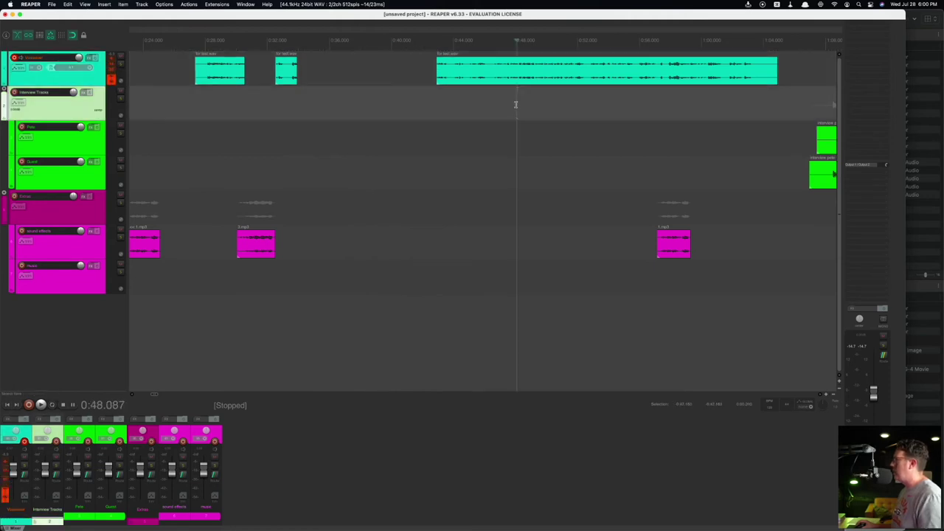
{"action": "left_click", "coordinate": [508, 73]}
{"action": "key", "text": "Delete"}
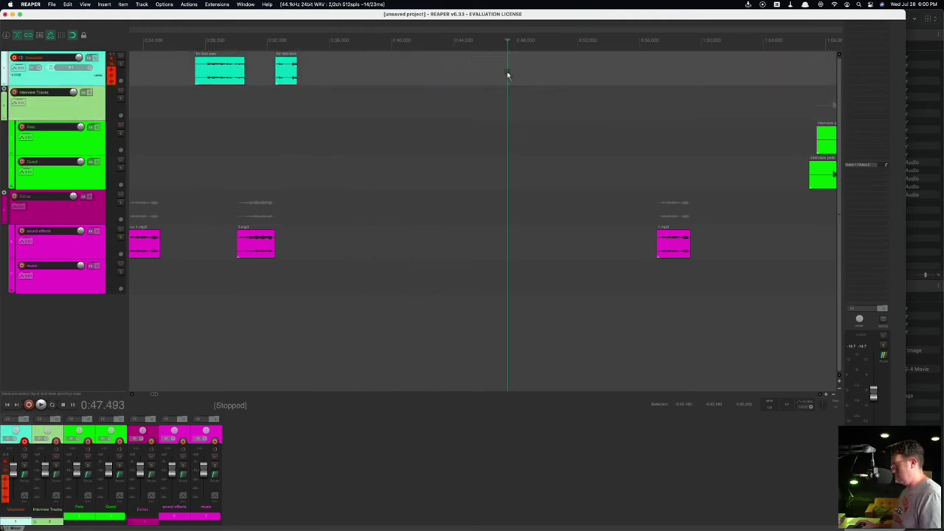
{"action": "key", "text": "super+z"}
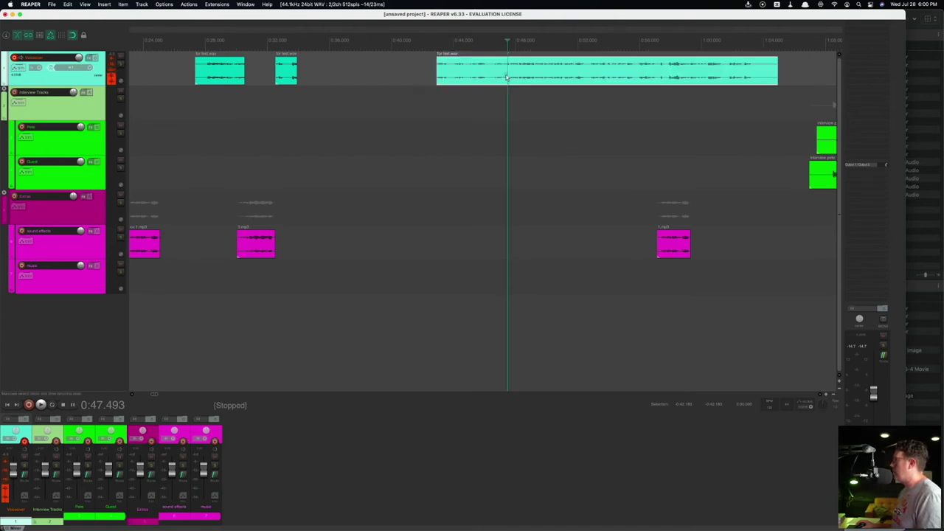
Step: Split the long Voiceover clip at about 0:47.5 and move its first part about 1 s earlier
{"action": "key", "text": "s"}
{"action": "left_click", "coordinate": [497, 125]}
{"action": "left_click_drag", "start_coordinate": [491, 70], "coordinate": [474, 70]}
Step: Split the remaining long Voiceover clip into pieces at about 0:49, 0:52, 0:53.6, 0:57 and 1:00.5
{"action": "left_click", "coordinate": [577, 74]}
{"action": "key", "text": "s"}
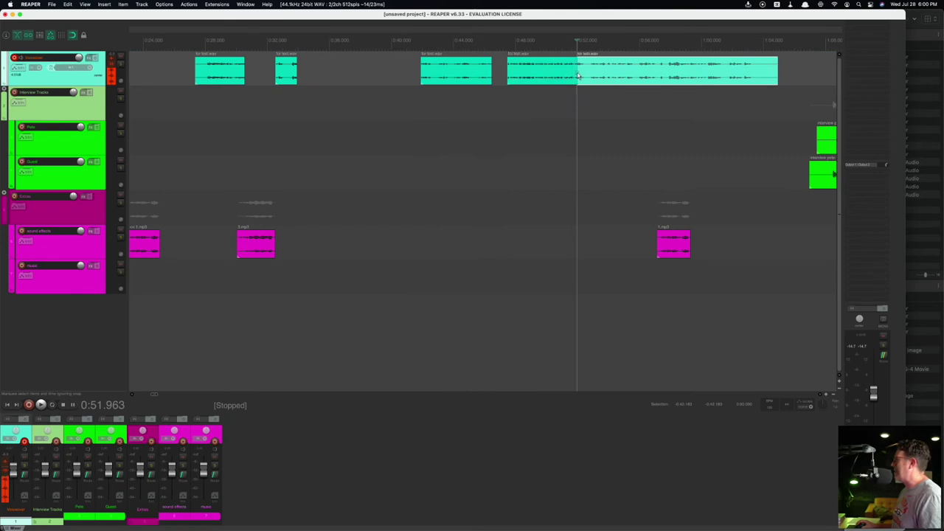
{"action": "left_click", "coordinate": [657, 80]}
{"action": "key", "text": "s"}
{"action": "left_click", "coordinate": [708, 76]}
{"action": "key", "text": "s"}
{"action": "left_click", "coordinate": [602, 71]}
{"action": "key", "text": "s"}
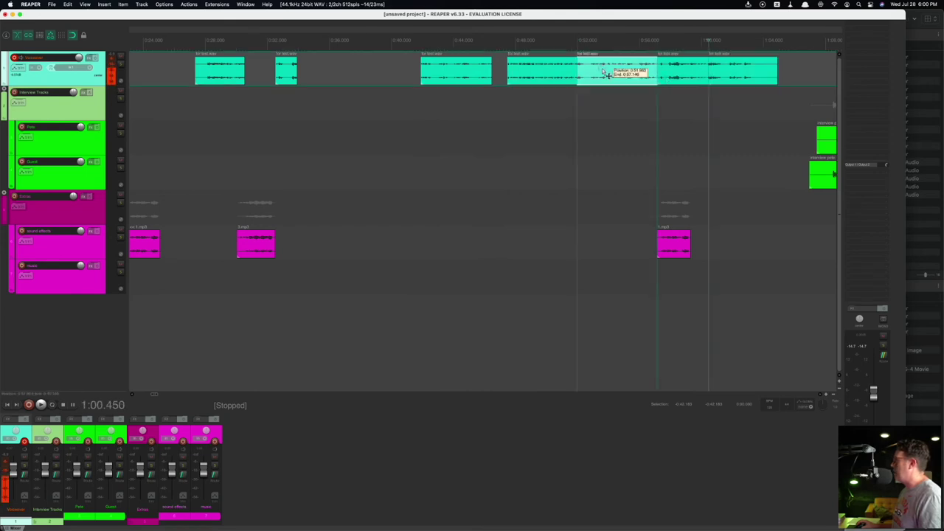
{"action": "left_click", "coordinate": [528, 78]}
{"action": "key", "text": "s"}
{"action": "left_click_drag", "start_coordinate": [517, 65], "coordinate": [516, 68]}
Step: Split the first for test.wav clip on the Voiceover track at about 0:29 and leave a short gap between its parts
{"action": "left_click", "coordinate": [241, 135]}
{"action": "left_click", "coordinate": [217, 71]}
{"action": "key", "text": "s"}
{"action": "scroll", "coordinate": [460, 77], "scroll_direction": "down", "scroll_amount": 2}
{"action": "left_click", "coordinate": [249, 169]}
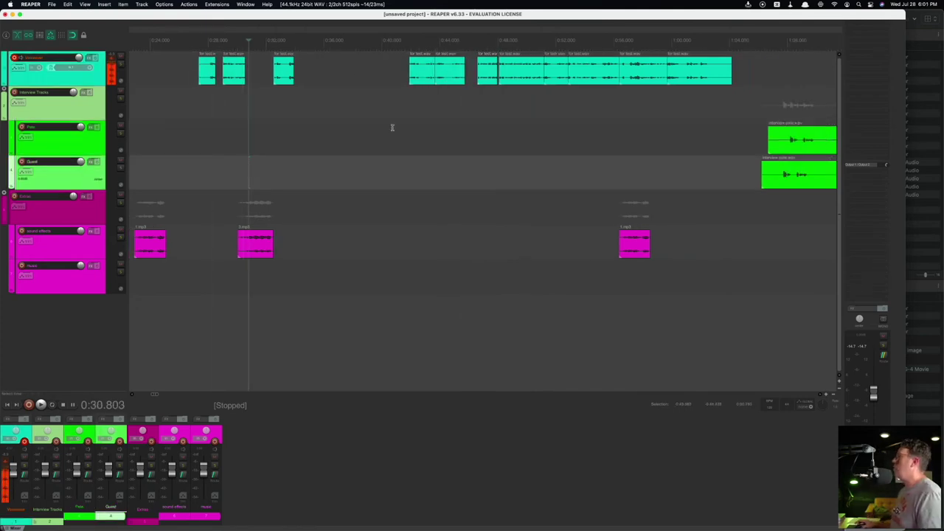
{"action": "key", "text": "super+t"}
{"action": "key", "text": "super+z"}
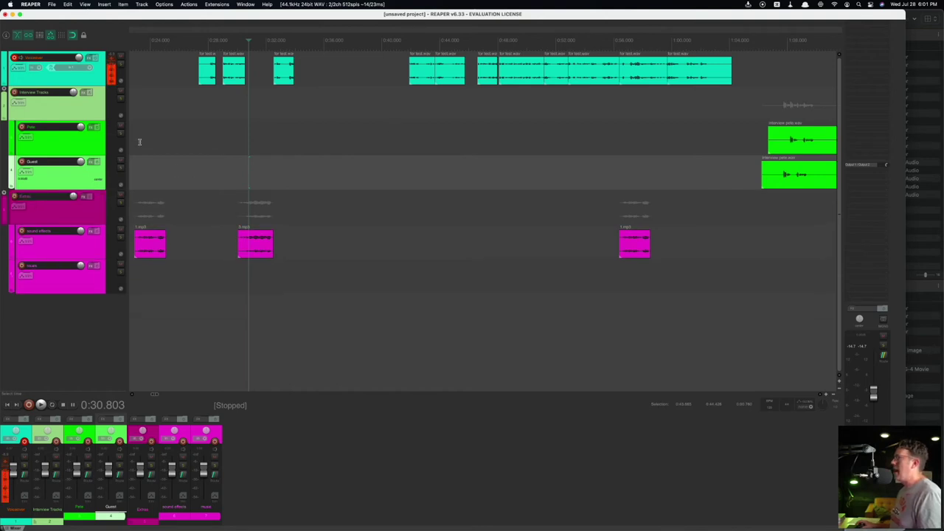
{"action": "left_click", "coordinate": [84, 77]}
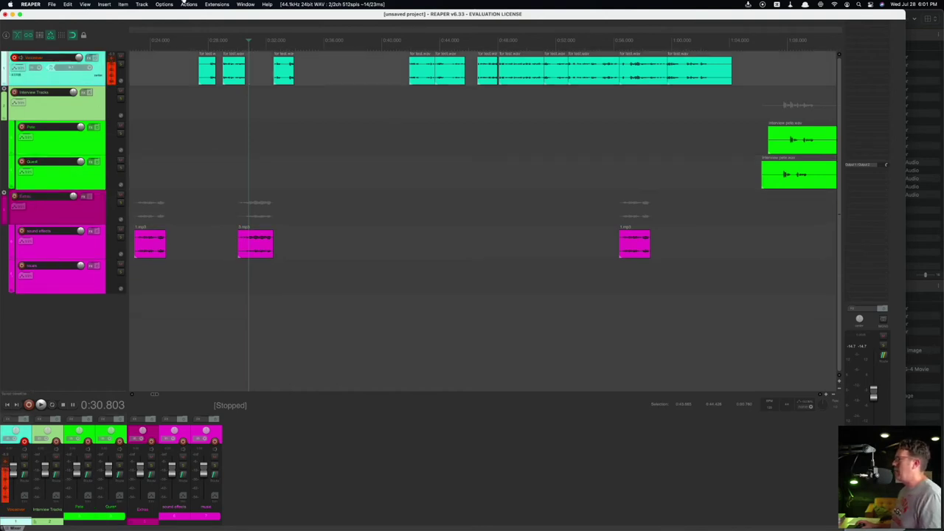
{"action": "left_click", "coordinate": [200, 4]}
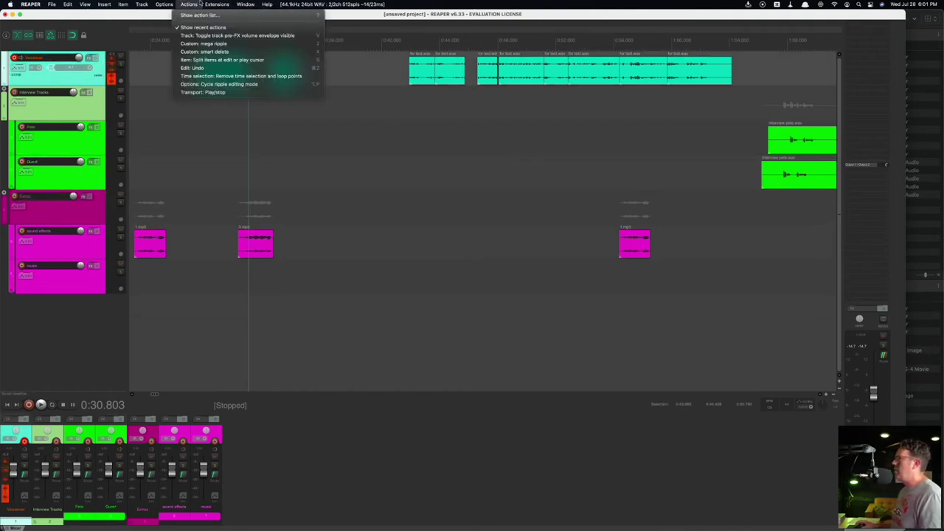
{"action": "left_click", "coordinate": [71, 89]}
{"action": "left_click", "coordinate": [83, 111]}
{"action": "left_click", "coordinate": [80, 146]}
{"action": "left_click", "coordinate": [67, 185]}
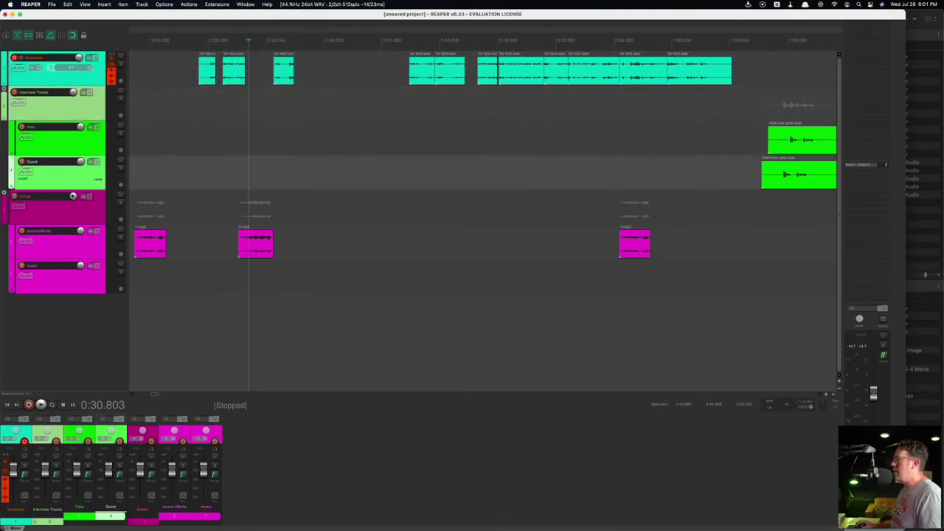
{"action": "left_click", "coordinate": [76, 215]}
Step: Enlarge the tracks vertically, show the Voiceover track's pre-FX volume envelope, and switch that lane to the Volume envelope
{"action": "left_click", "coordinate": [79, 83]}
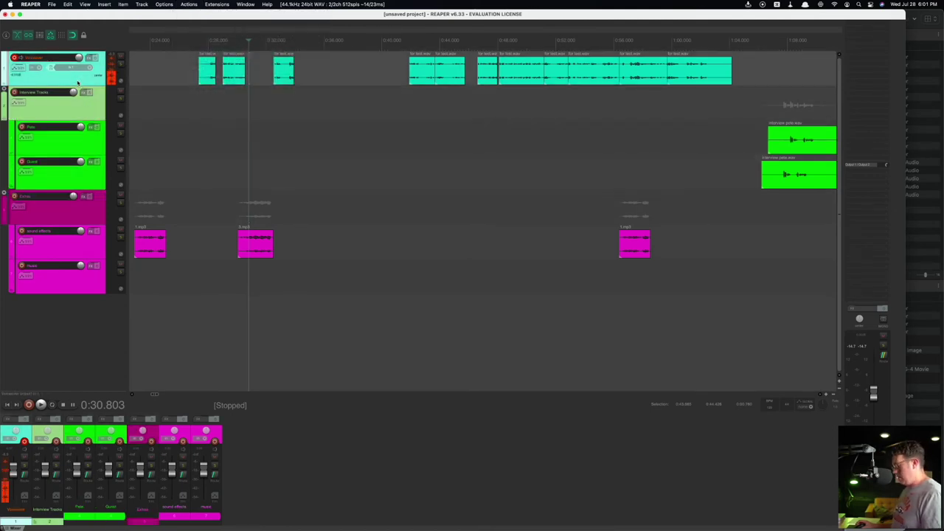
{"action": "scroll", "coordinate": [66, 118], "scroll_direction": "up", "scroll_amount": 3}
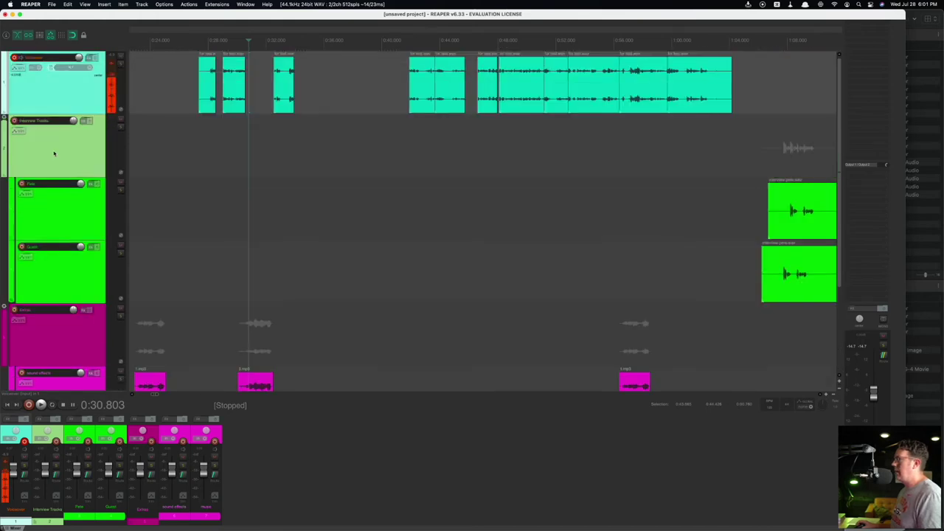
{"action": "key", "text": "super+t"}
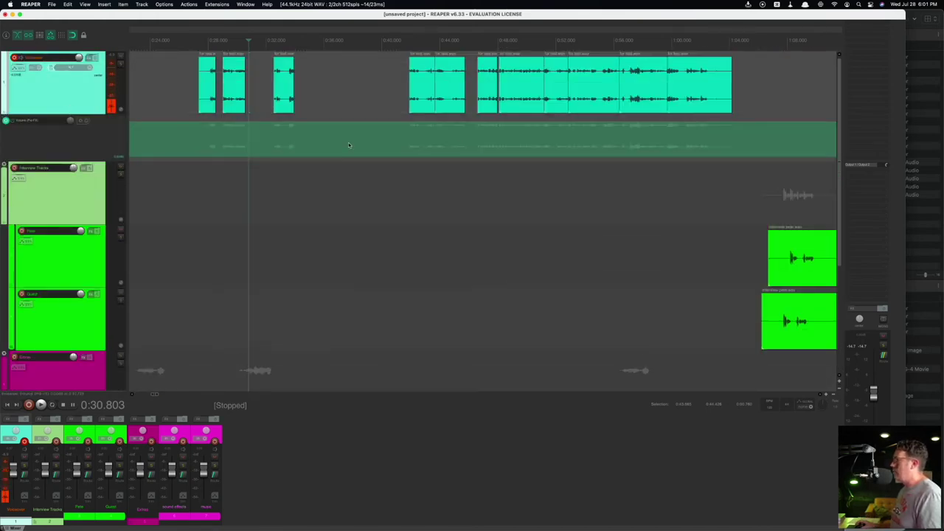
{"action": "left_click", "coordinate": [42, 120]}
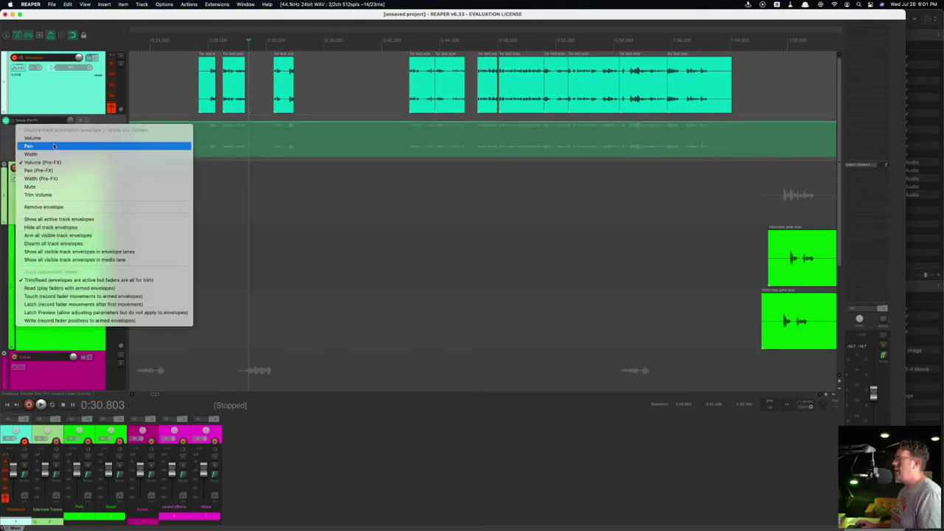
{"action": "left_click", "coordinate": [43, 139]}
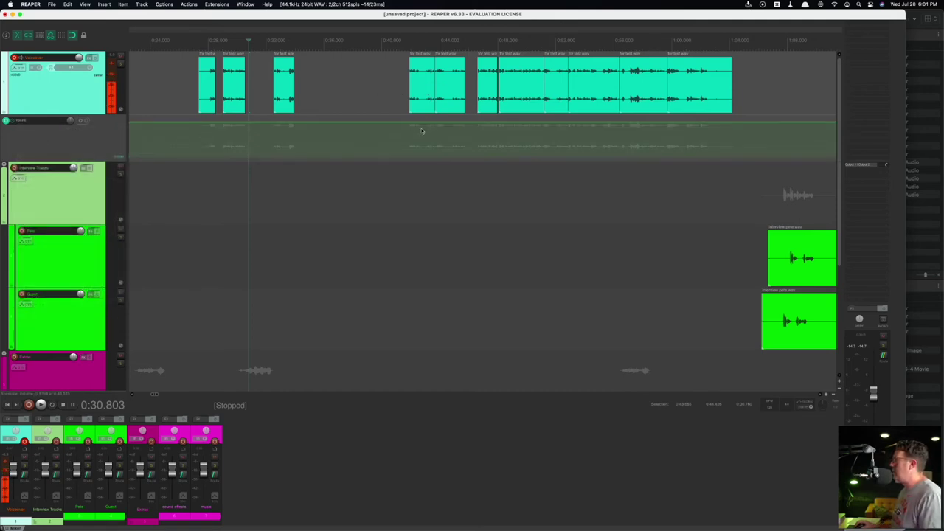
Step: Add points to the Voiceover Volume envelope and pull them into a V-shaped dip centred at about 0:46.5
{"action": "right_click", "coordinate": [409, 121]}
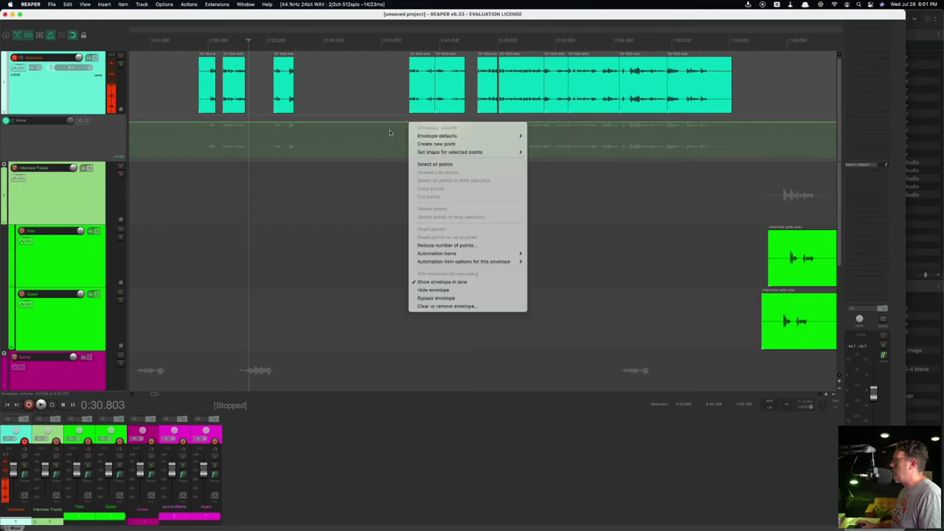
{"action": "left_click", "coordinate": [434, 143]}
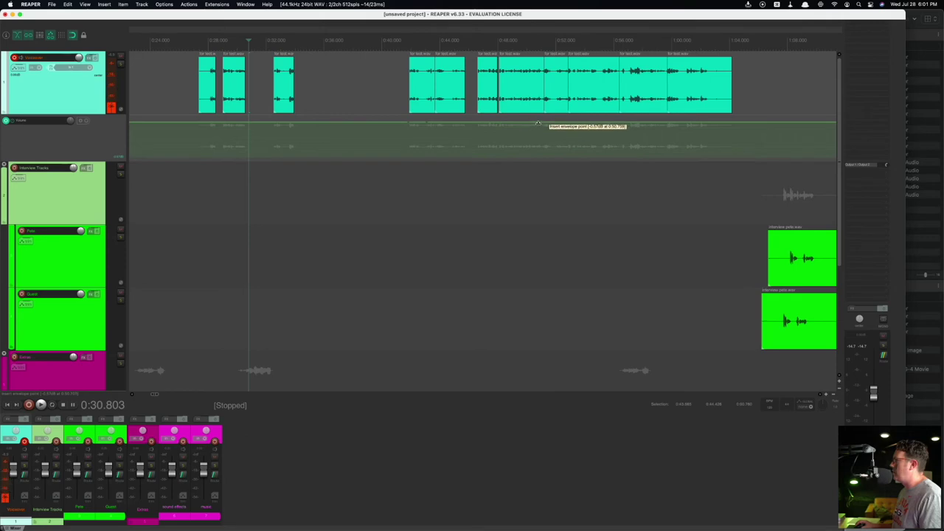
{"action": "left_click_drag", "start_coordinate": [487, 121], "coordinate": [478, 138]}
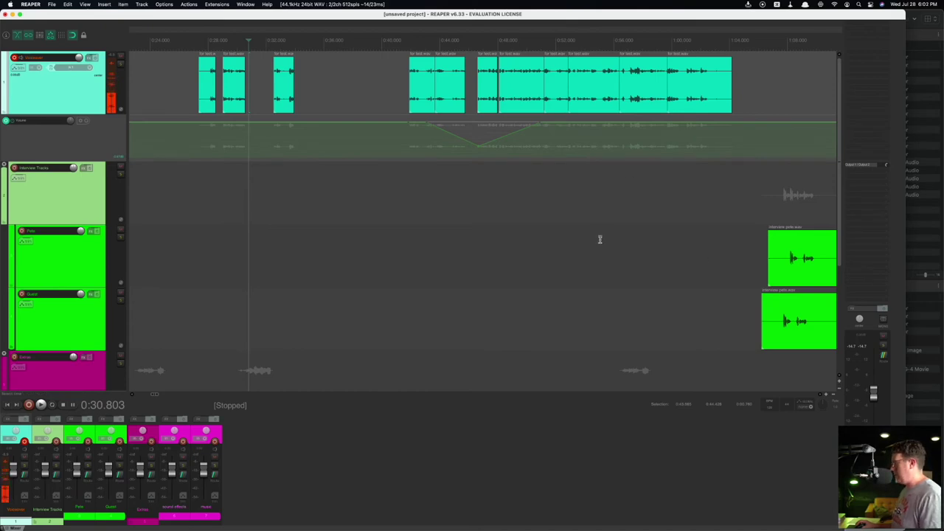
Step: Show the Voiceover track's Volume (Pre-FX) envelope lane together with its Volume lane
{"action": "left_click", "coordinate": [45, 124]}
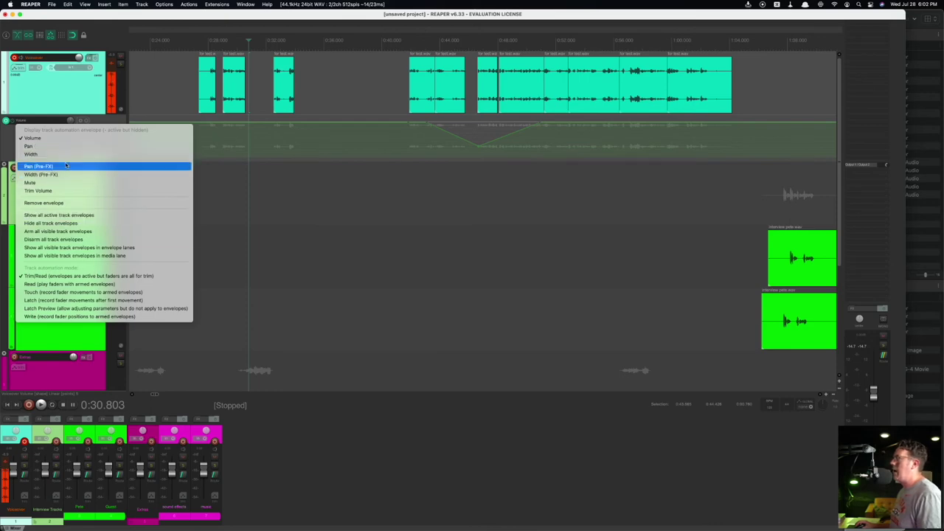
{"action": "left_click", "coordinate": [36, 126]}
{"action": "left_click", "coordinate": [35, 121]}
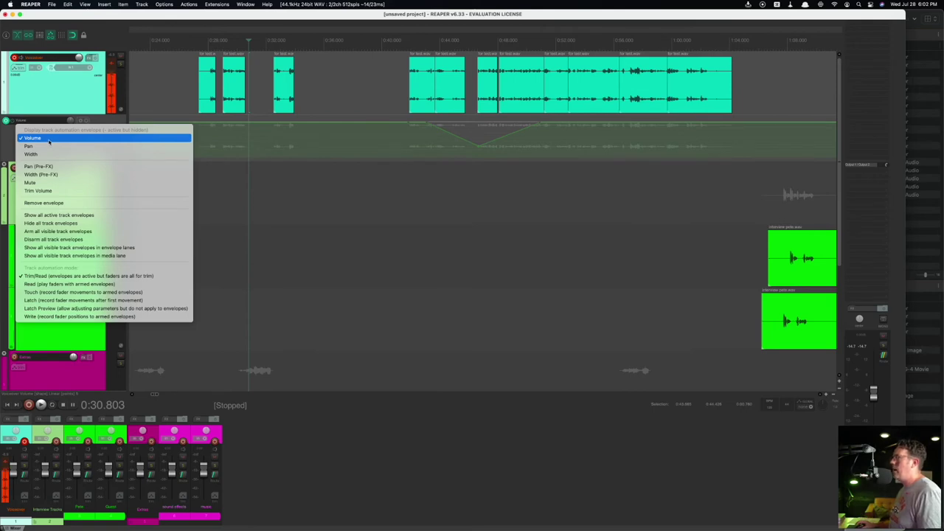
{"action": "left_click", "coordinate": [48, 139]}
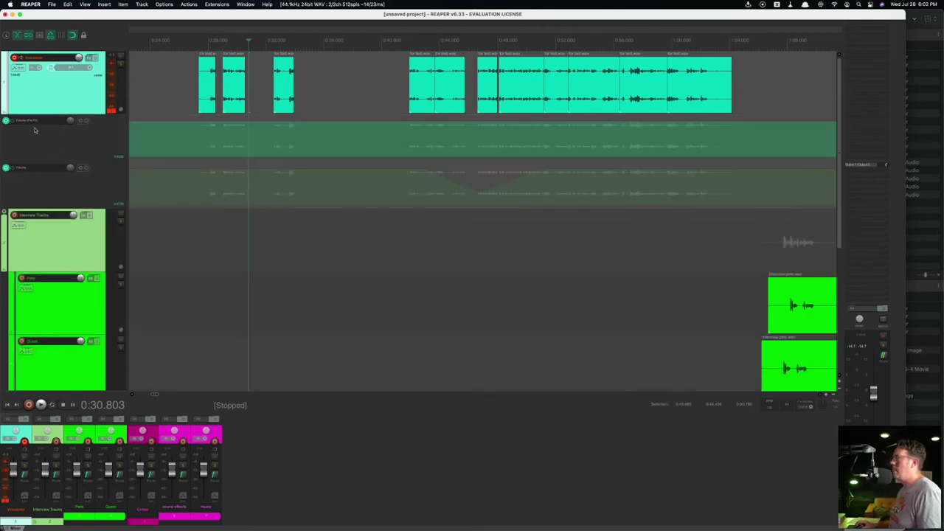
{"action": "left_click", "coordinate": [44, 120]}
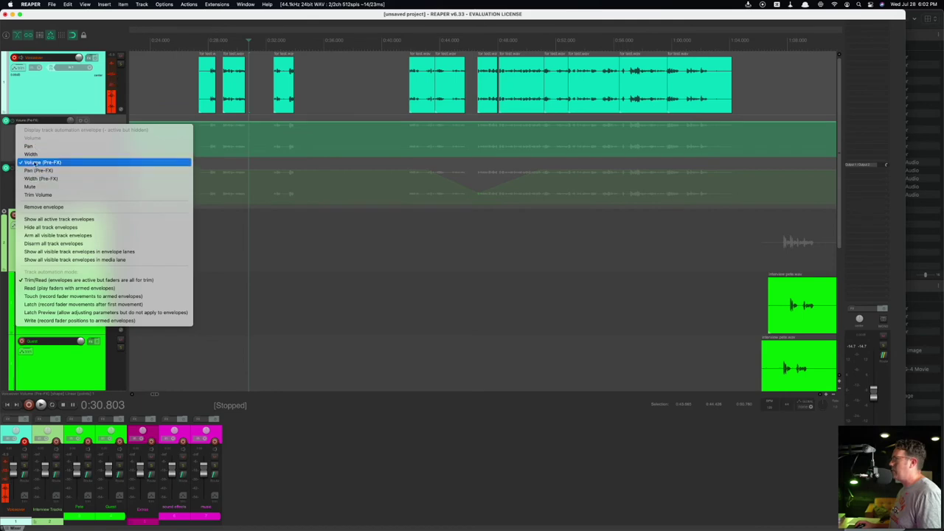
{"action": "left_click", "coordinate": [321, 242]}
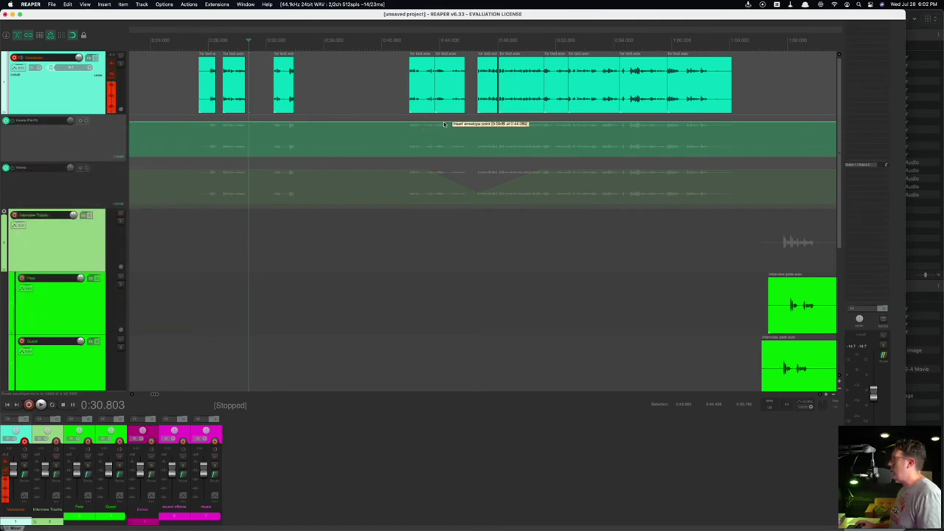
Step: Raise the Voiceover pre-FX volume envelope to about +2 dB and shape it with a slight dip at about 0:51
{"action": "left_click_drag", "start_coordinate": [496, 122], "coordinate": [528, 115]}
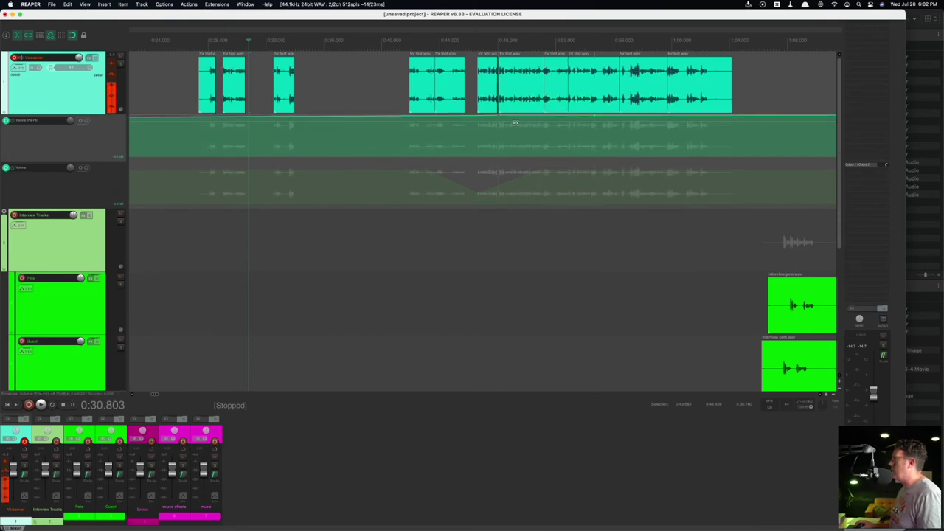
{"action": "mouse_move", "coordinate": [520, 118]}
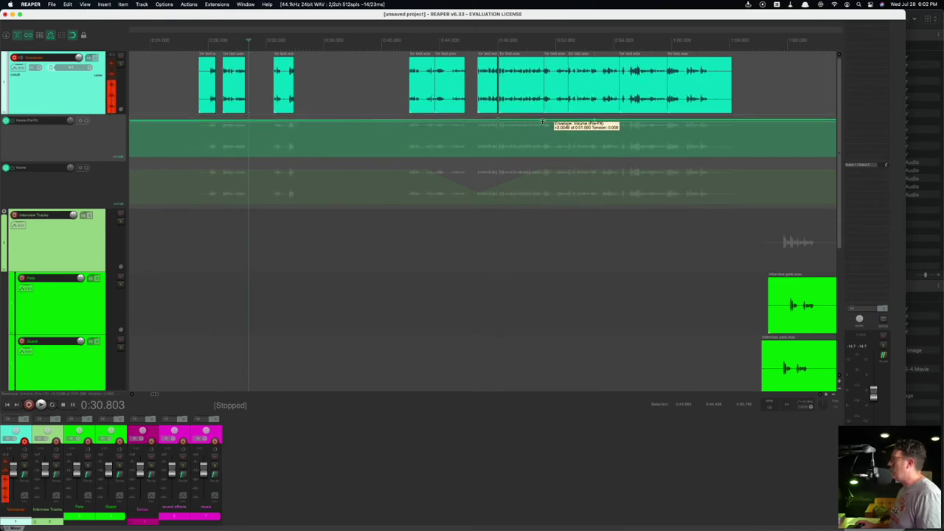
{"action": "left_click_drag", "start_coordinate": [542, 122], "coordinate": [534, 95]}
{"action": "left_click", "coordinate": [53, 122]}
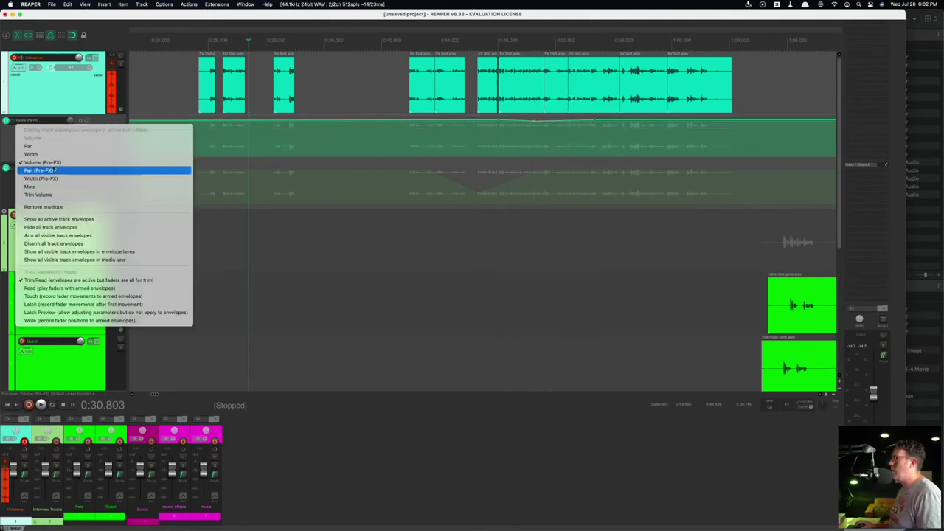
{"action": "left_click", "coordinate": [1, 143]}
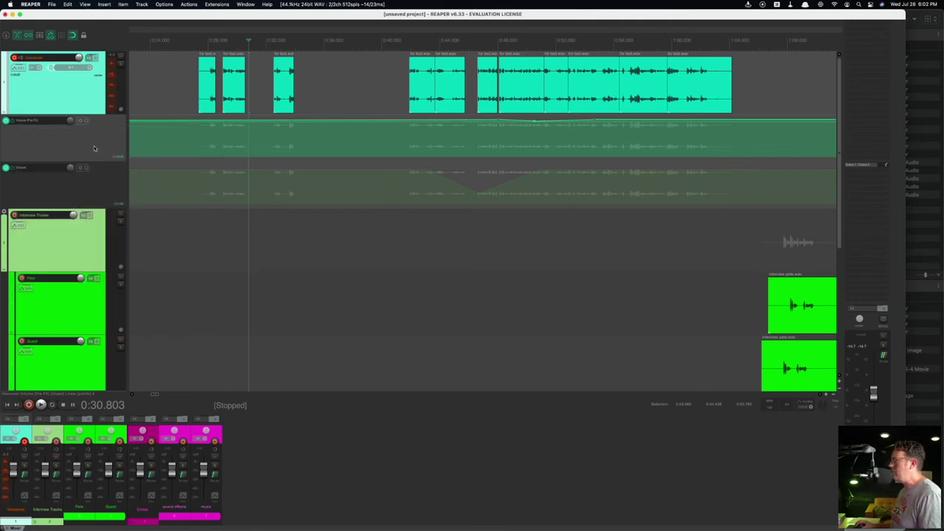
Step: Filter the action list for "volume pre" and check the shortcut of "Track: Toggle track pre-FX volume envelope visible"
{"action": "left_click", "coordinate": [190, 4]}
{"action": "left_click", "coordinate": [199, 15]}
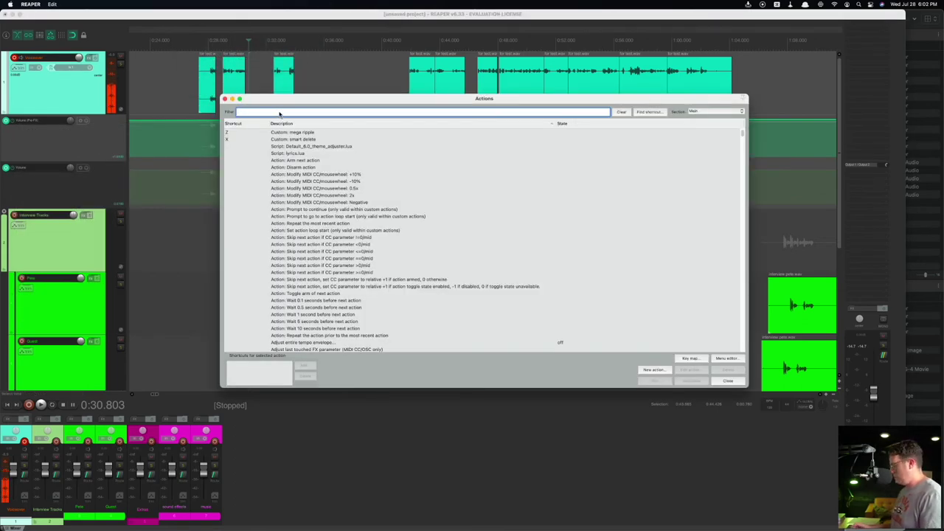
{"action": "type", "text": "volume pre"}
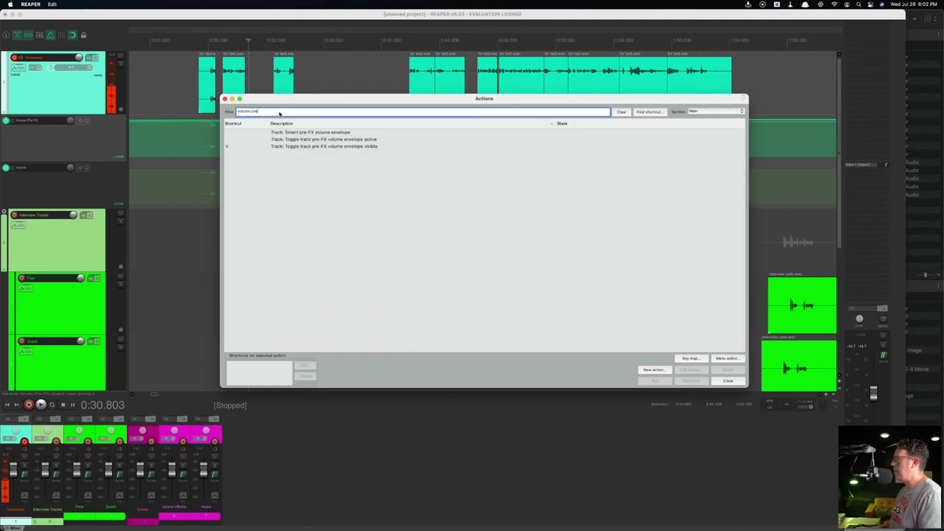
{"action": "right_click", "coordinate": [300, 148]}
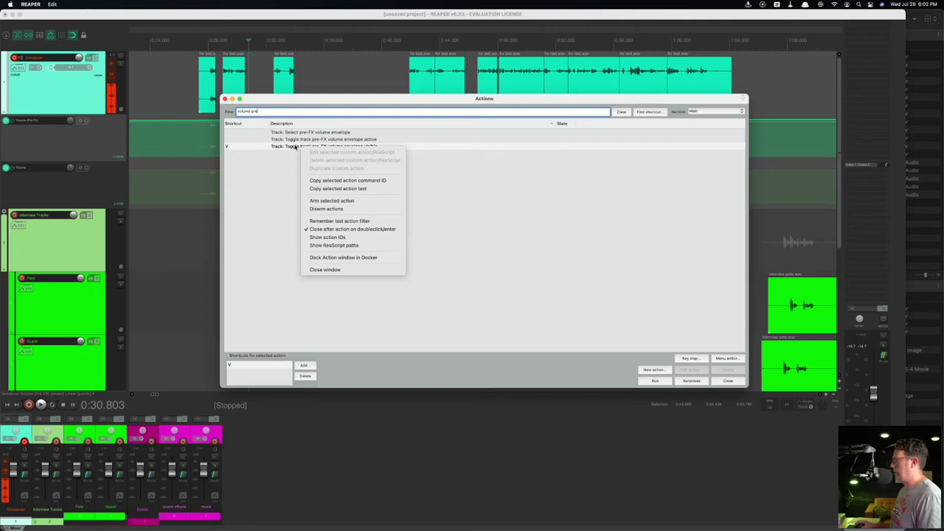
{"action": "left_click", "coordinate": [304, 366]}
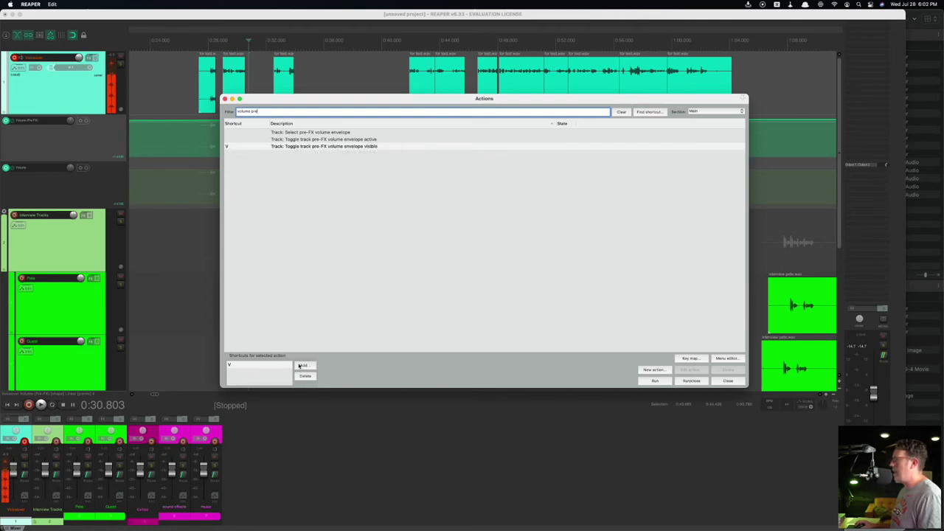
{"action": "left_click", "coordinate": [728, 380]}
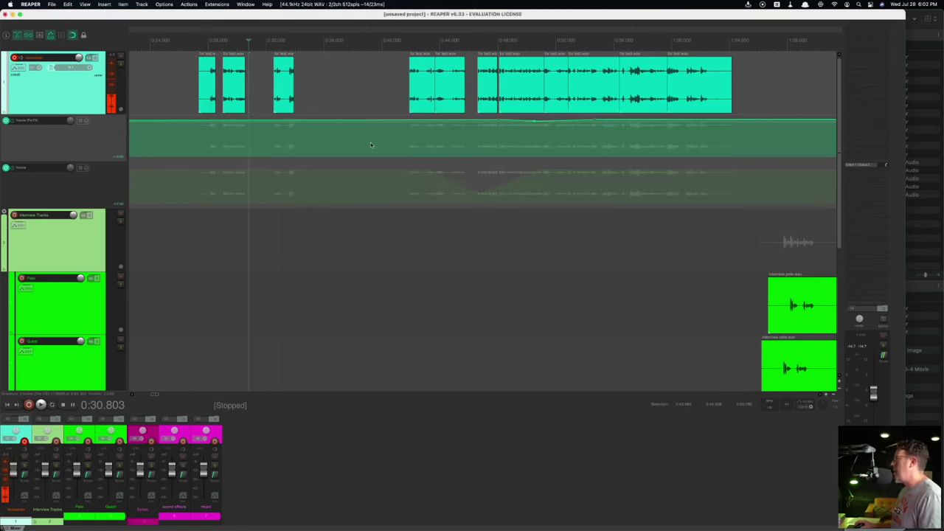
Step: Hide the Voiceover track's Volume (Pre-FX) and Volume envelope lanes
{"action": "key", "text": "v"}
{"action": "right_click", "coordinate": [55, 139]}
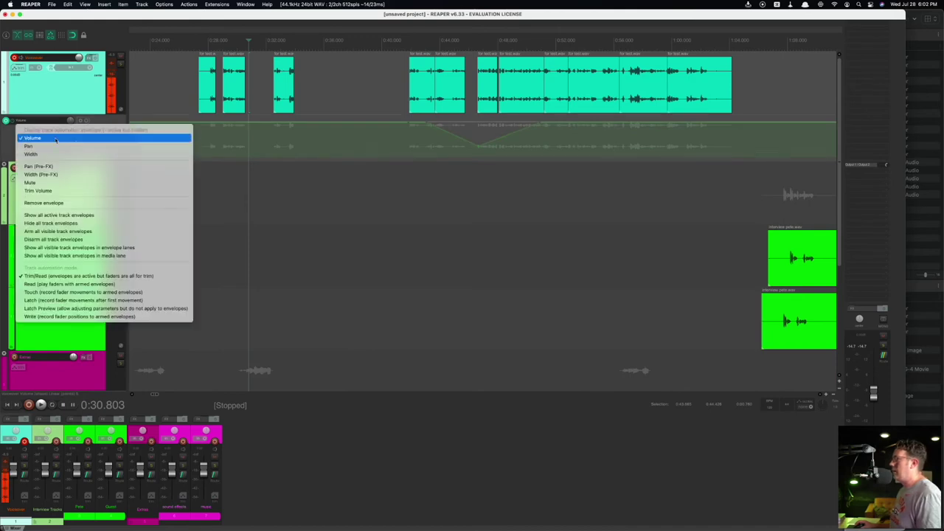
{"action": "left_click", "coordinate": [55, 139]}
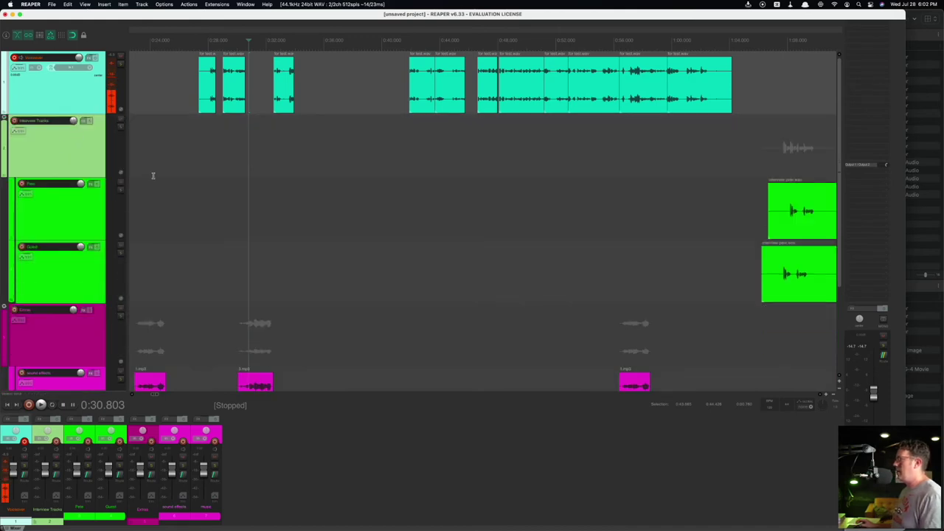
Step: Move the interview clip on track 3 earlier so that it starts at about 0:36.6
{"action": "left_click", "coordinate": [86, 278]}
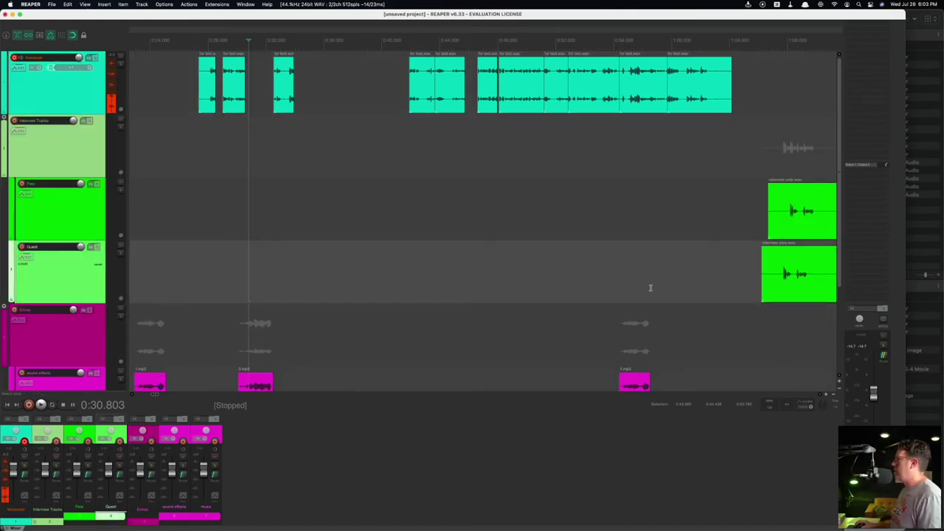
{"action": "left_click_drag", "start_coordinate": [814, 209], "coordinate": [362, 213]}
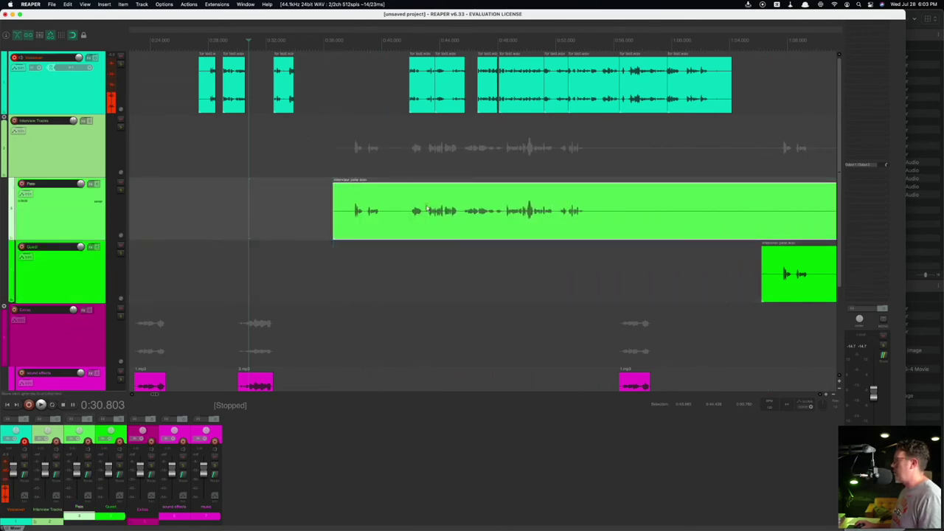
{"action": "left_click", "coordinate": [154, 208]}
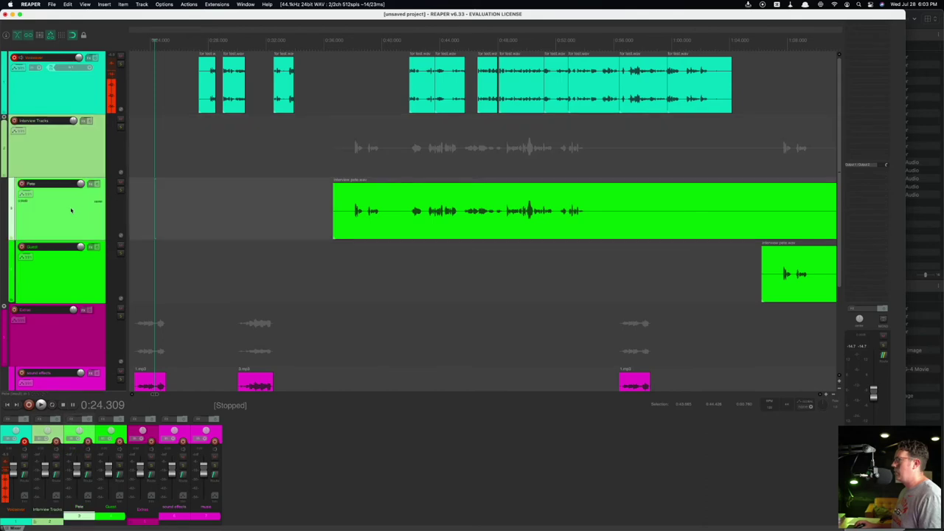
Step: Show track 3's pre-FX volume envelope, draw a dip from about 0:39 to 0:56, and shift the dip slightly down and about one second later
{"action": "key", "text": "v"}
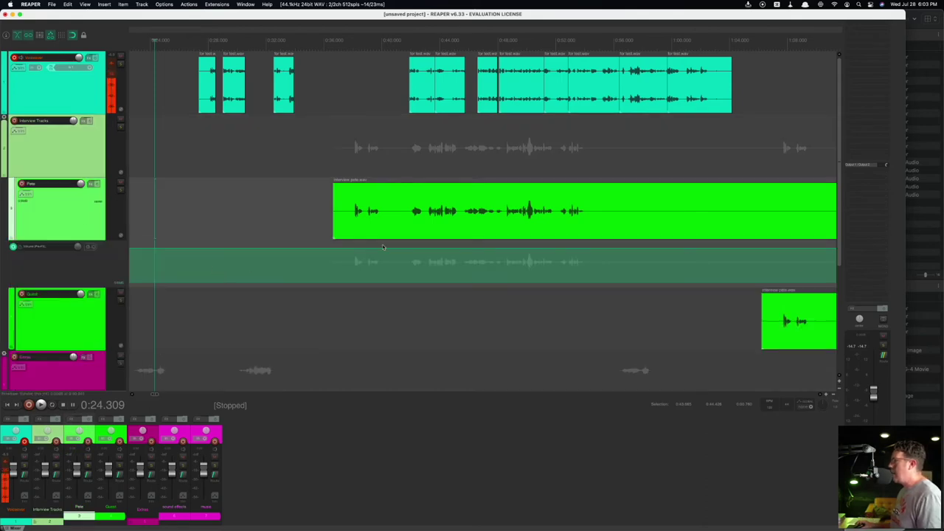
{"action": "mouse_move", "coordinate": [369, 249]}
{"action": "left_mouse_down"}
{"action": "mouse_move", "coordinate": [416, 267]}
{"action": "mouse_move", "coordinate": [524, 271]}
{"action": "mouse_move", "coordinate": [614, 246]}
{"action": "left_mouse_up"}
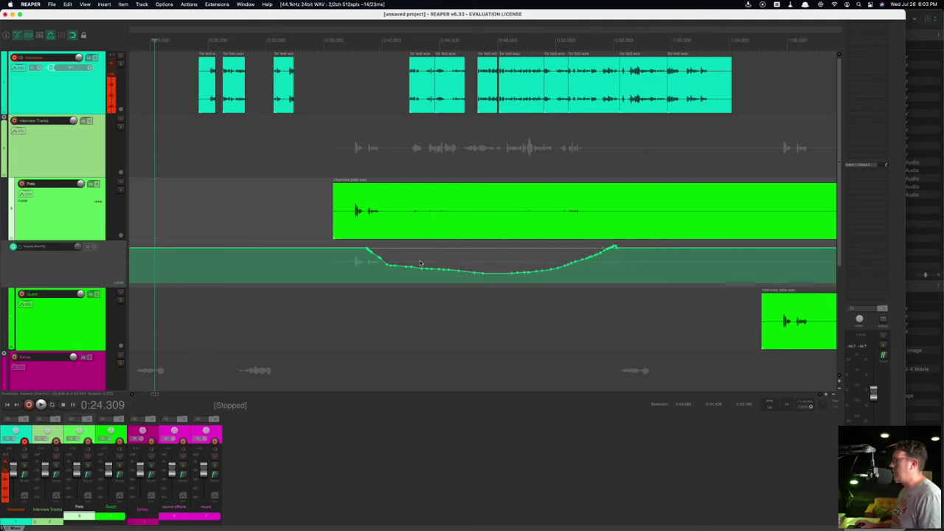
{"action": "left_click_drag", "start_coordinate": [359, 264], "coordinate": [434, 271]}
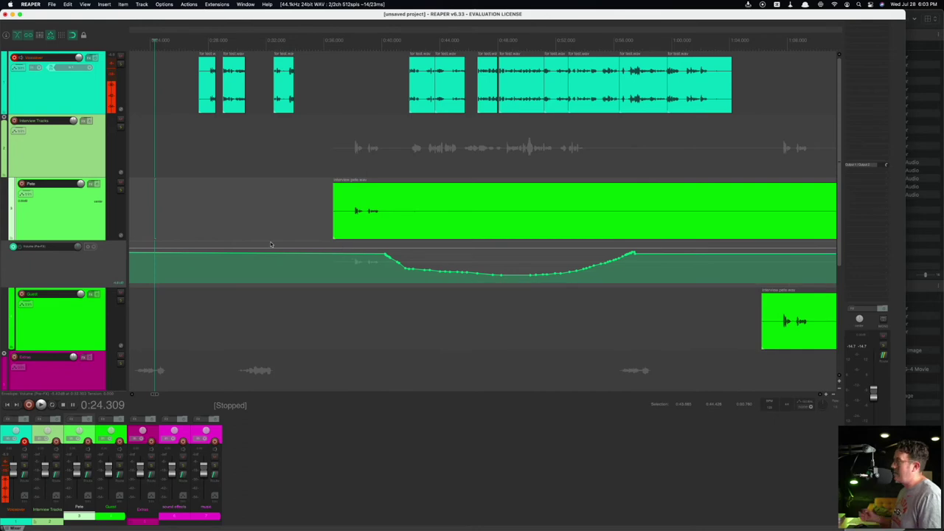
Step: Undo the drawn dip and the other pre-FX volume envelope changes on track 3
{"action": "key", "text": "super+z"}
{"action": "key", "text": "super+z"}
{"action": "key", "text": "super+z"}
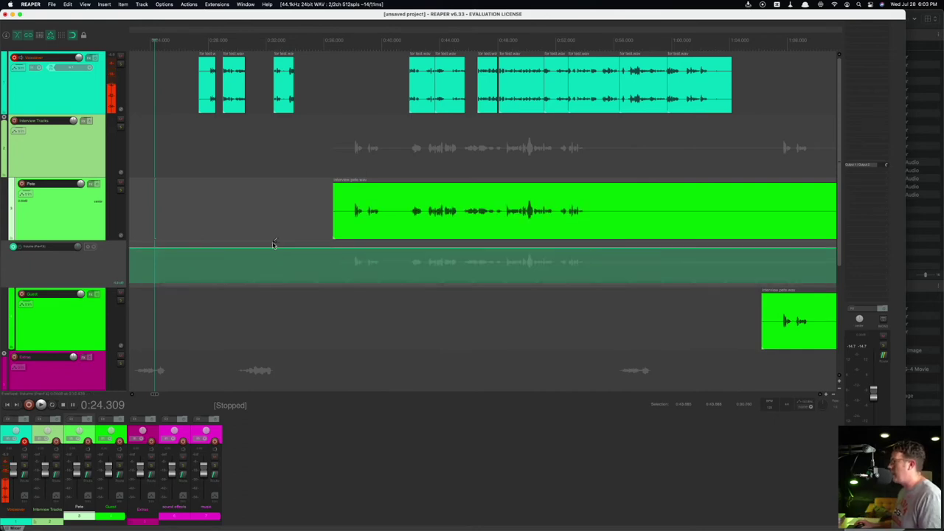
{"action": "key", "text": "super+z"}
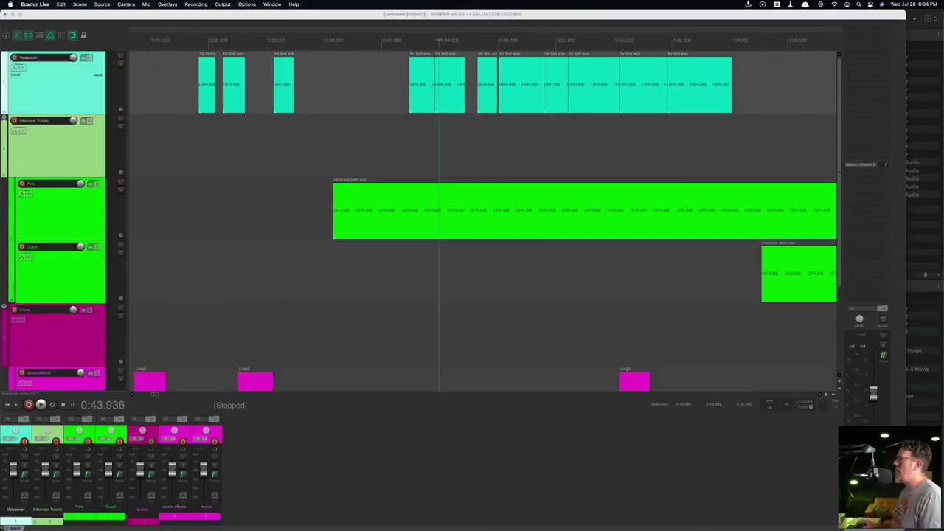
{"action": "left_click", "coordinate": [199, 202]}
{"action": "left_click", "coordinate": [244, 201]}
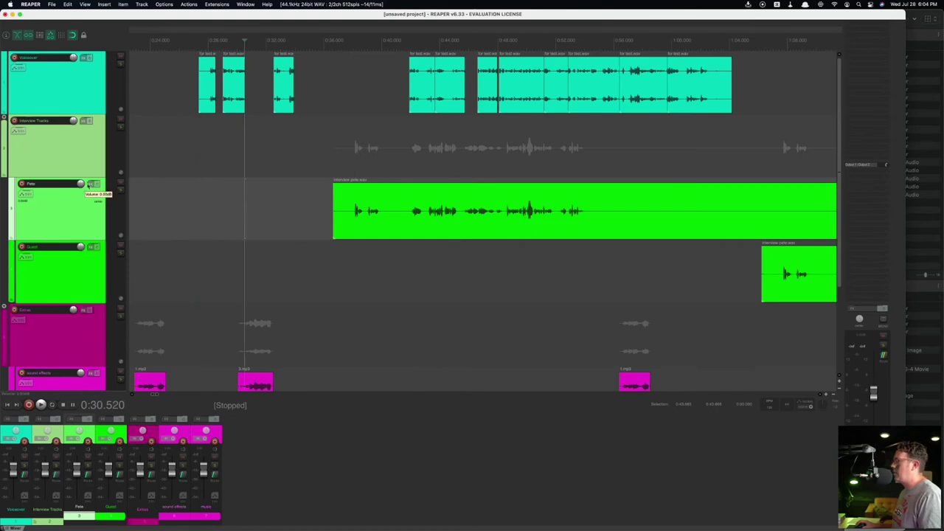
{"action": "left_click", "coordinate": [55, 226]}
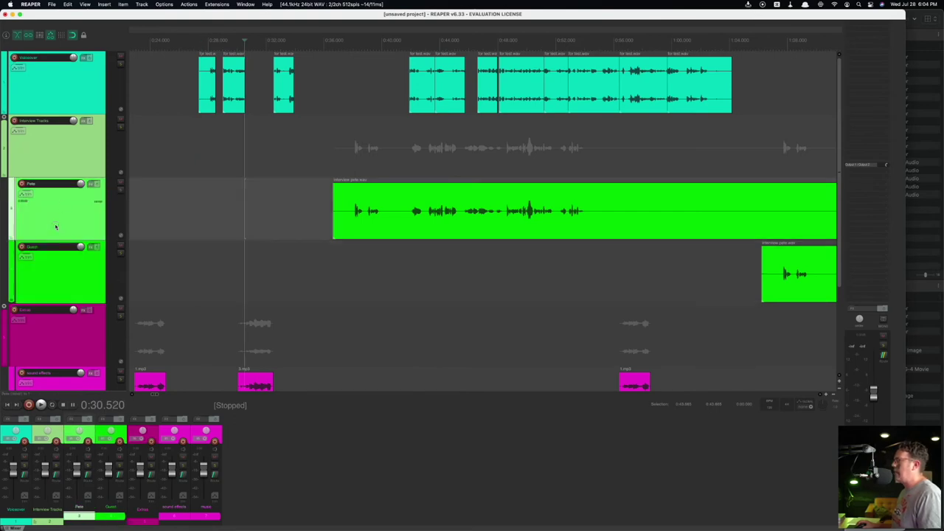
{"action": "left_click", "coordinate": [65, 151]}
{"action": "left_click", "coordinate": [77, 84]}
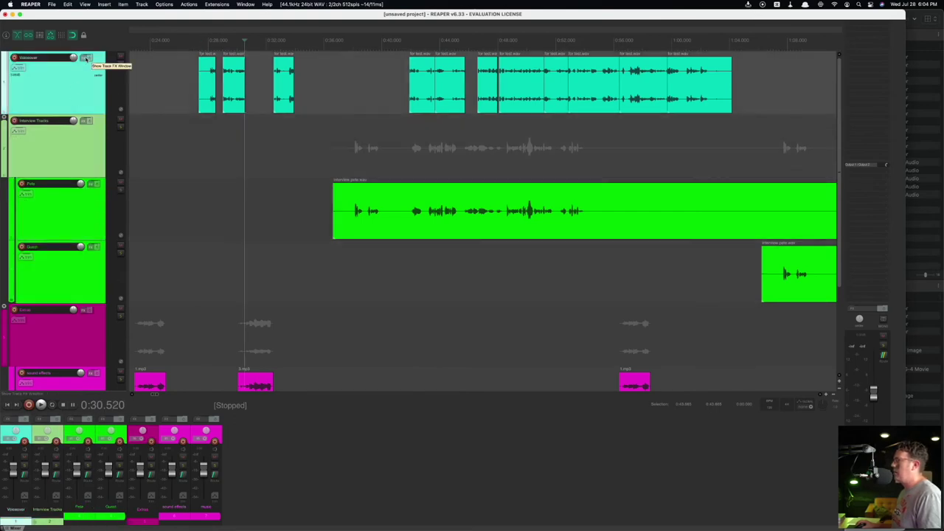
Step: Look at the effect browsers of the Voiceover track, the Interview Tracks folder and the master track in turn
{"action": "left_click", "coordinate": [85, 58]}
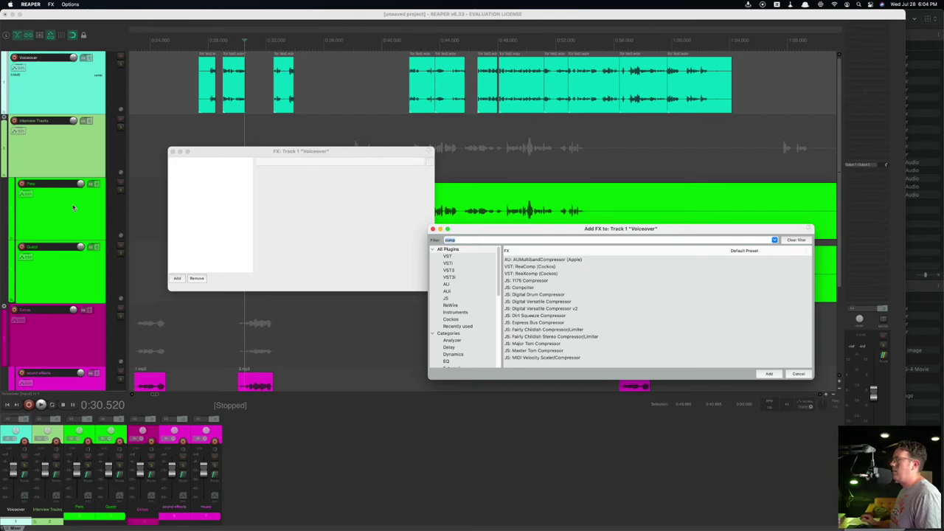
{"action": "left_click", "coordinate": [84, 58]}
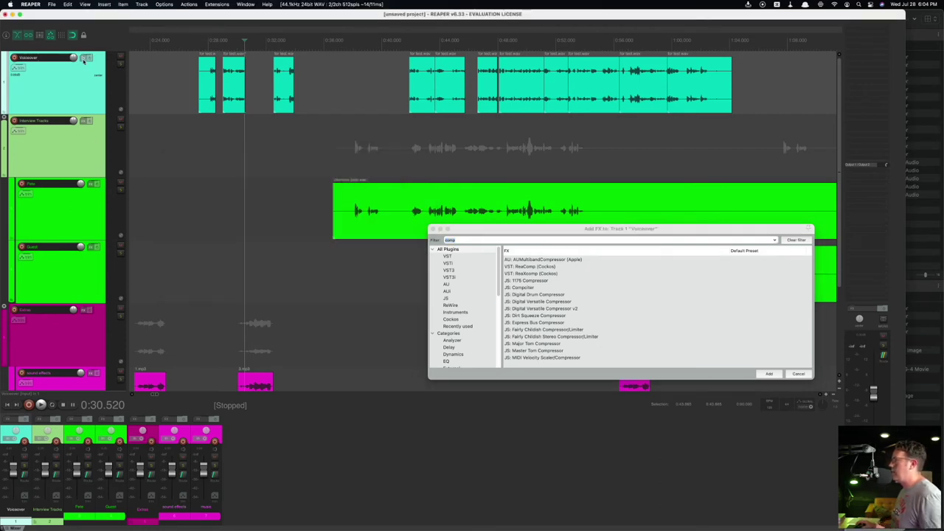
{"action": "left_click", "coordinate": [85, 120]}
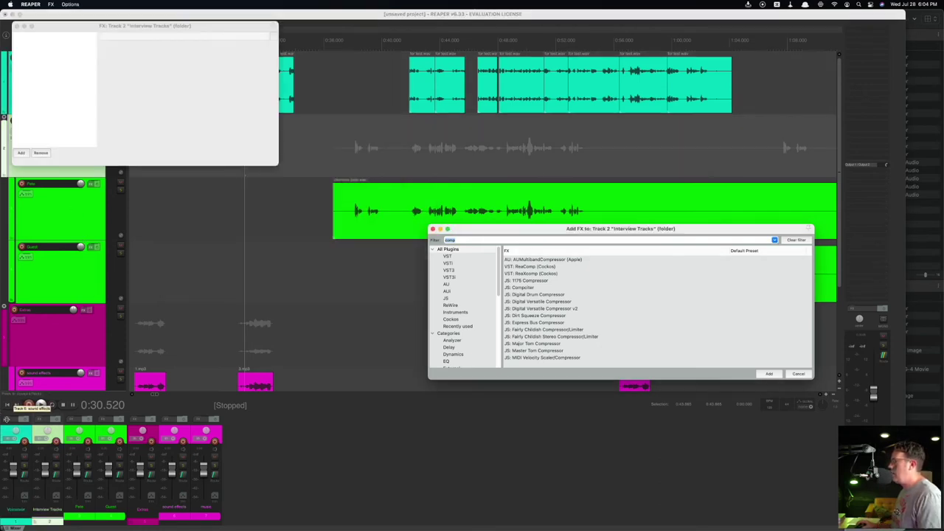
{"action": "left_click", "coordinate": [43, 421]}
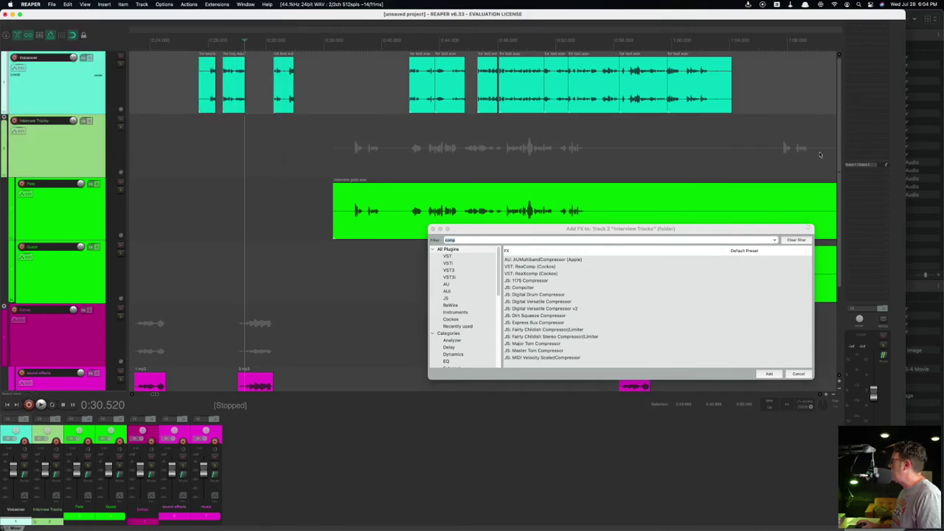
{"action": "left_click", "coordinate": [860, 37]}
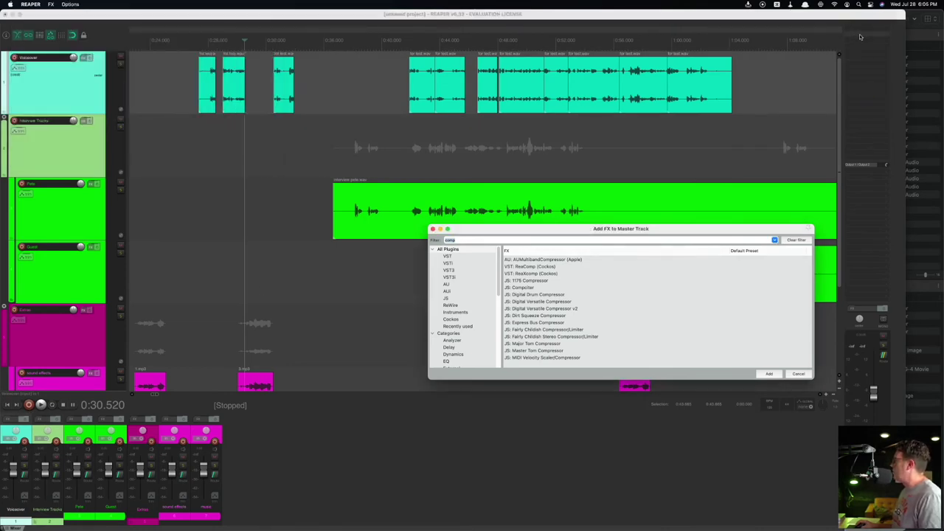
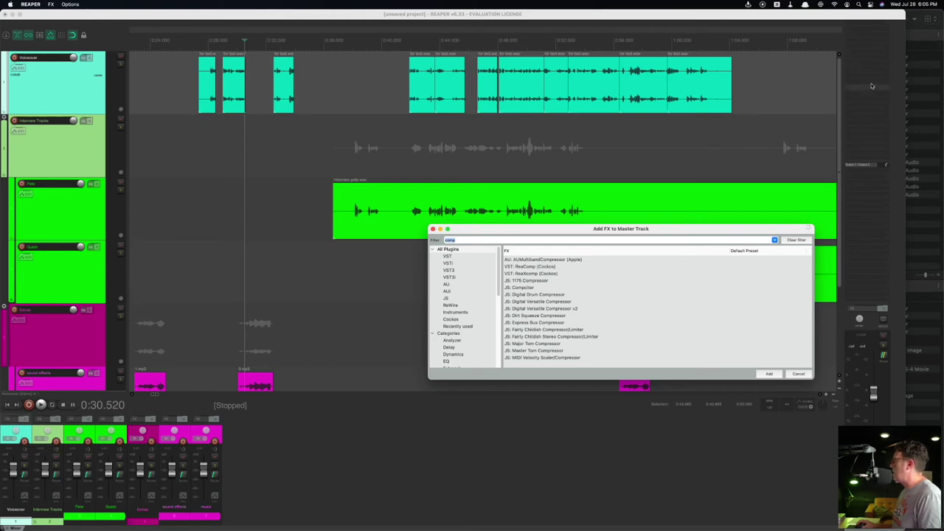
Step: Open the Interview Tracks folder's FX chain and search the available effects for "eq" and for "noise"
{"action": "left_click", "coordinate": [42, 420]}
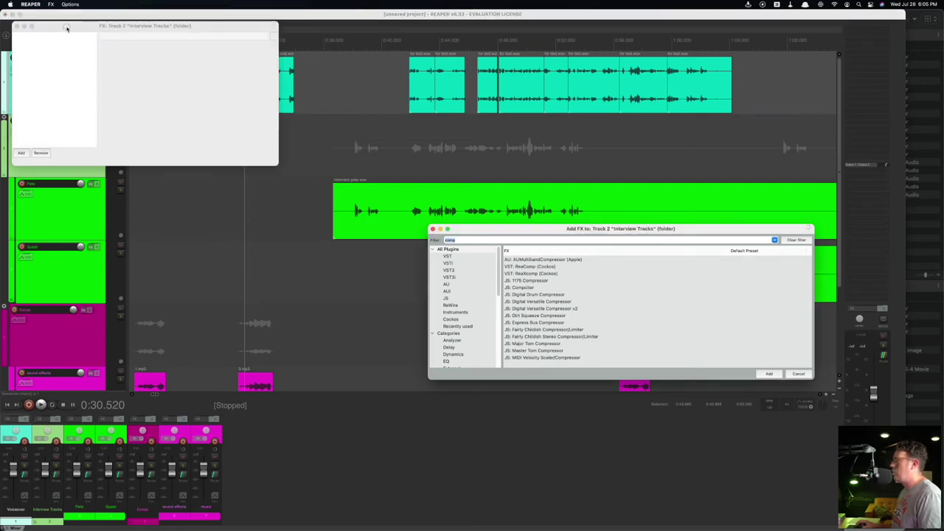
{"action": "left_click_drag", "start_coordinate": [66, 28], "coordinate": [200, 199]}
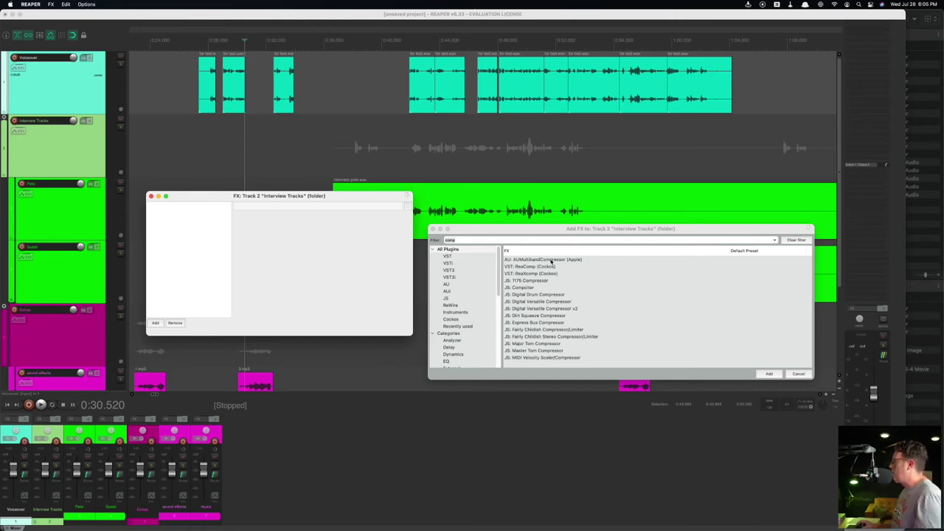
{"action": "left_click", "coordinate": [497, 241]}
{"action": "double_click", "coordinate": [545, 241]}
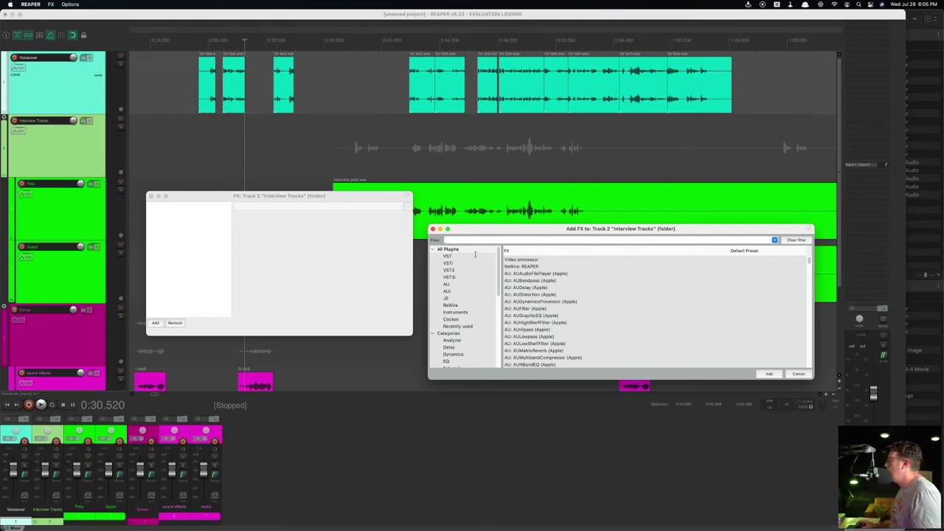
{"action": "left_click_drag", "start_coordinate": [505, 234], "coordinate": [497, 238]}
{"action": "type", "text": "q"}
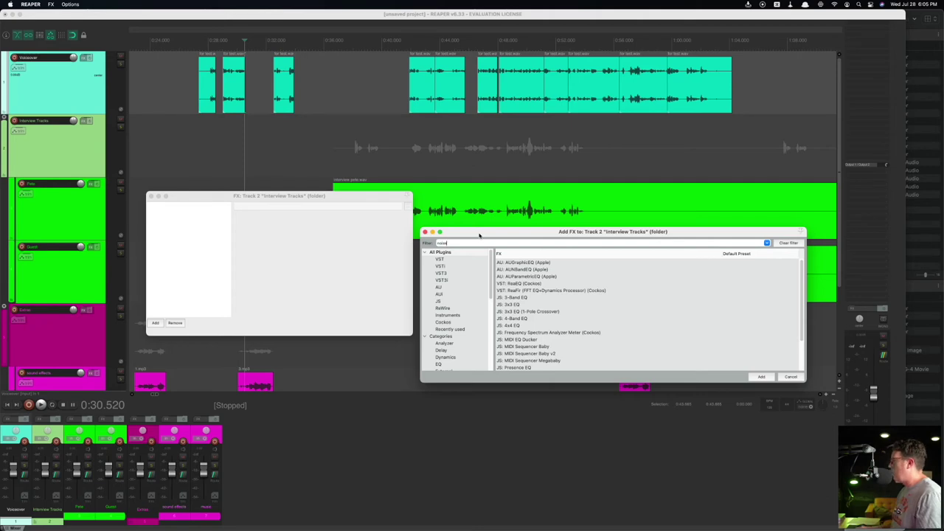
{"action": "type", "text": "e"}
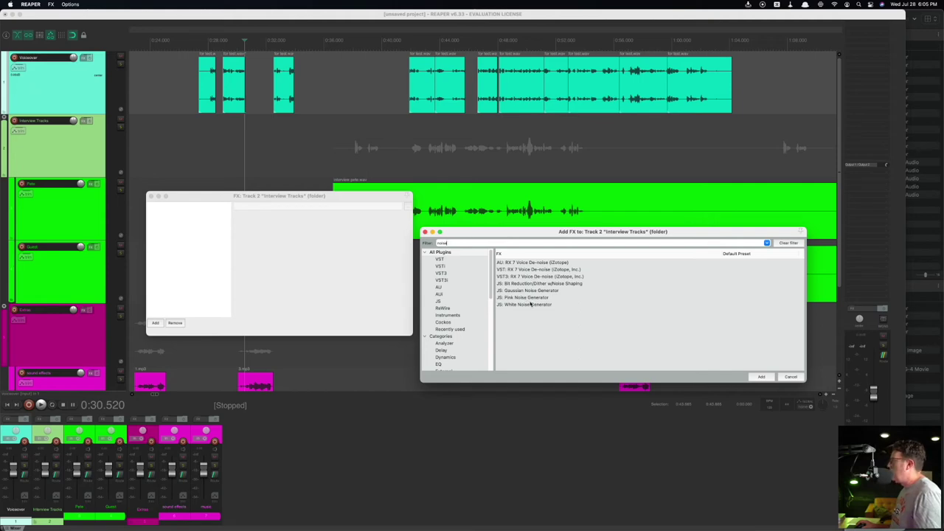
Step: Filter the effects for "eq" and add VST: ReaEQ (Cockos) to the Interview Tracks folder
{"action": "double_click", "coordinate": [455, 244]}
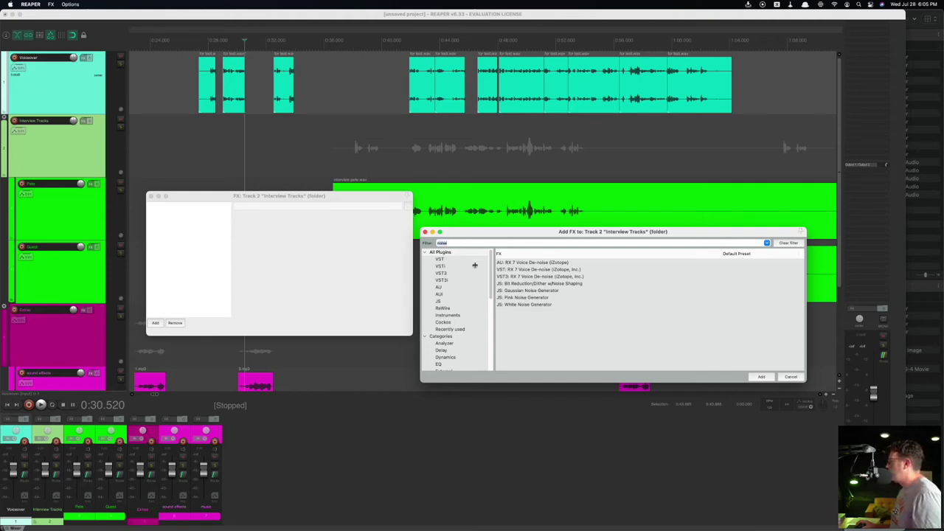
{"action": "type", "text": "eq"}
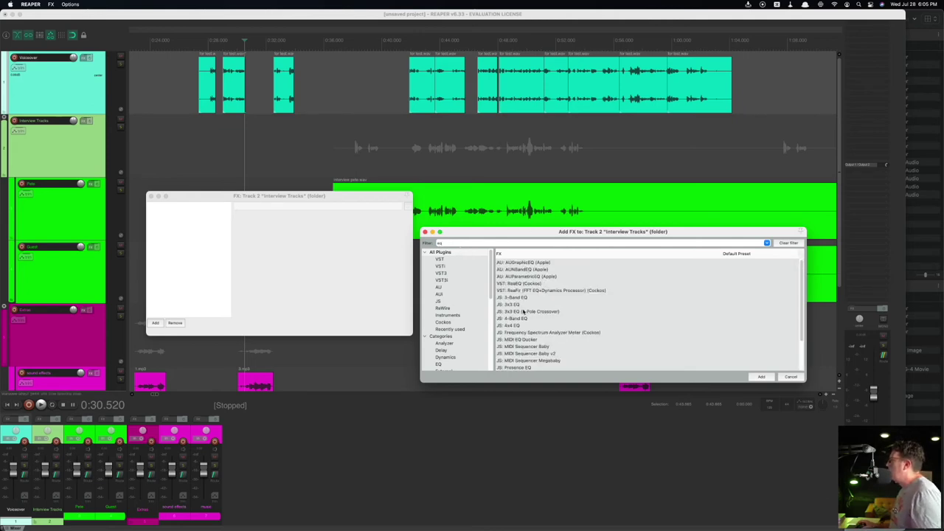
{"action": "left_click", "coordinate": [514, 285]}
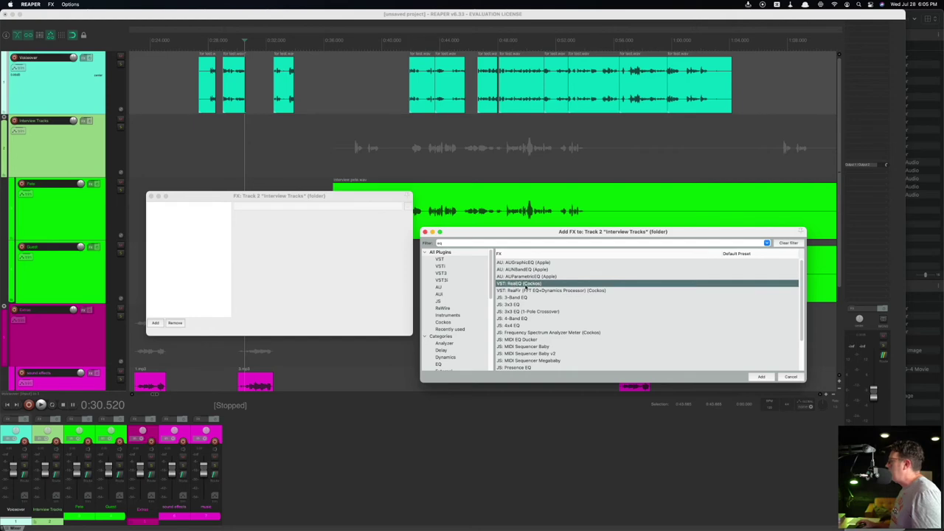
{"action": "scroll", "coordinate": [528, 334], "scroll_direction": "down", "scroll_amount": 3}
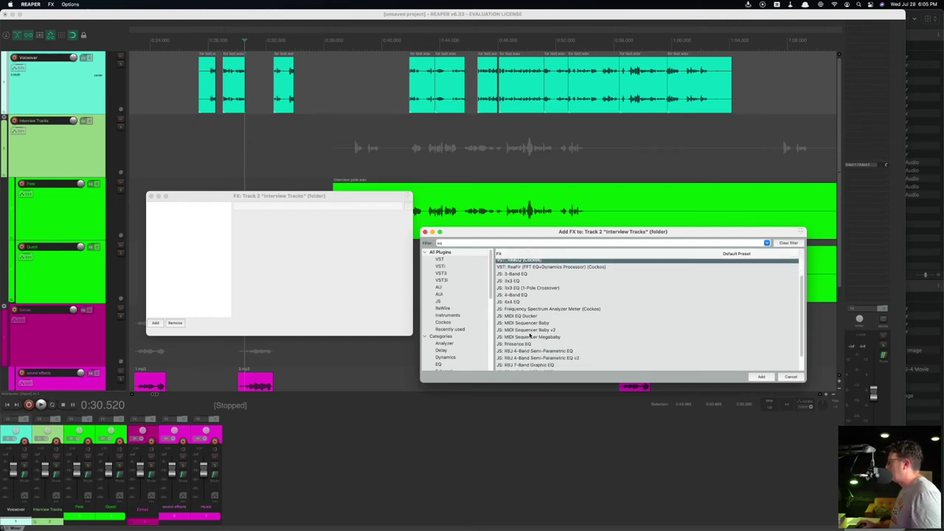
{"action": "scroll", "coordinate": [529, 336], "scroll_direction": "up", "scroll_amount": 3}
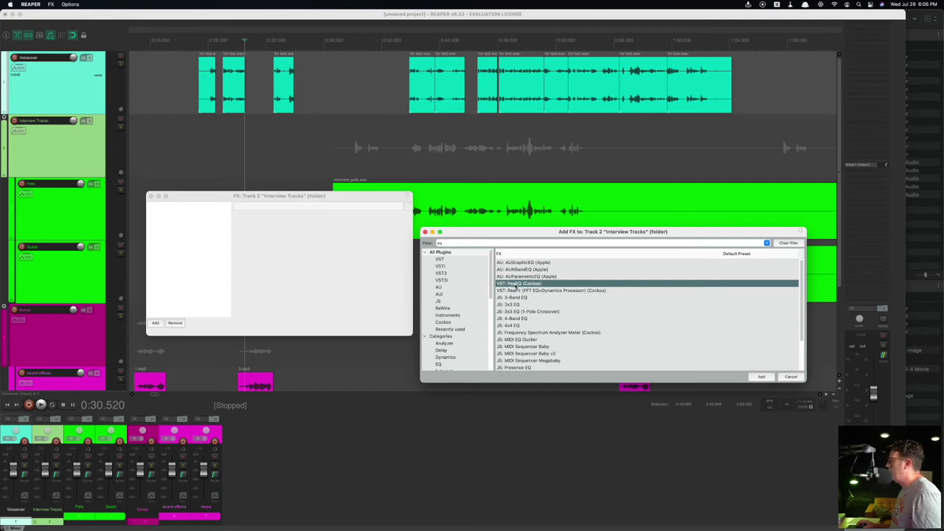
{"action": "double_click", "coordinate": [517, 284]}
{"action": "left_click_drag", "start_coordinate": [211, 196], "coordinate": [267, 222]}
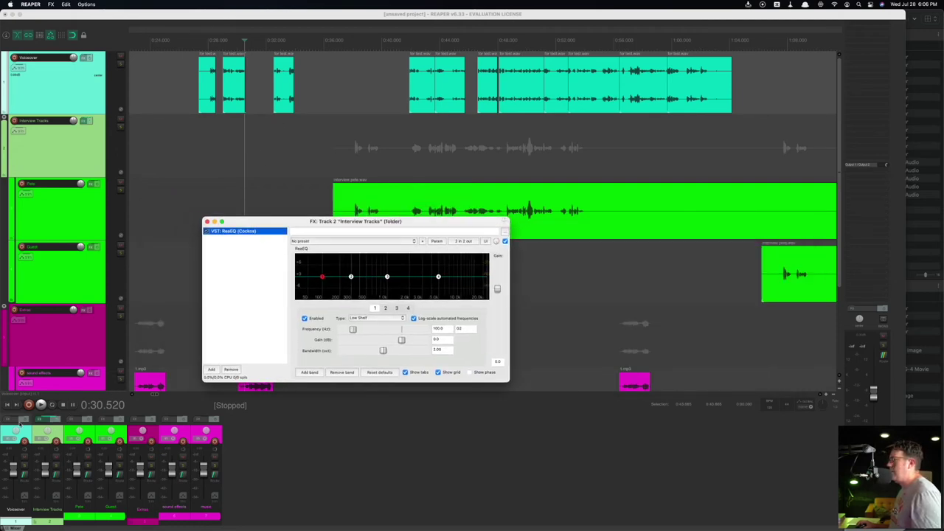
Step: Select the Interview Tracks folder and play the project from about 0:40 to hear the interview audio
{"action": "left_click", "coordinate": [68, 167]}
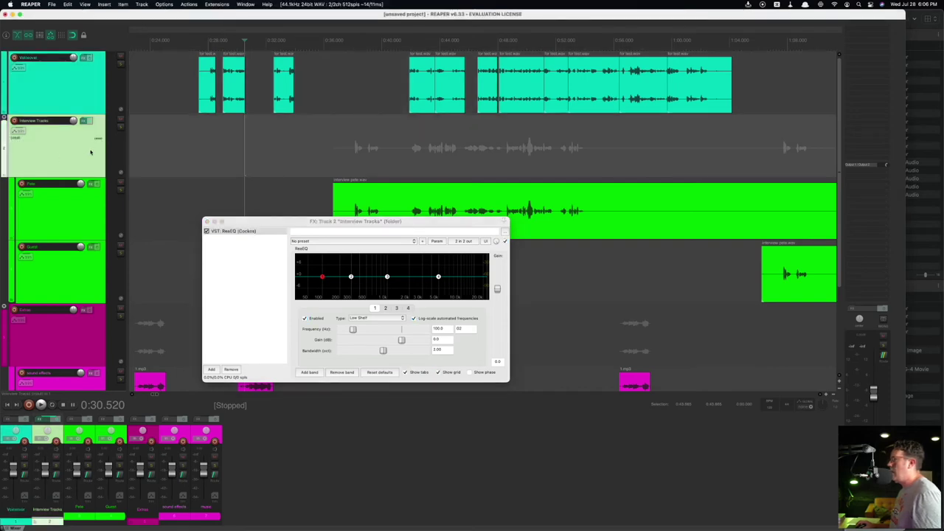
{"action": "left_click", "coordinate": [386, 156]}
{"action": "key", "text": "space"}
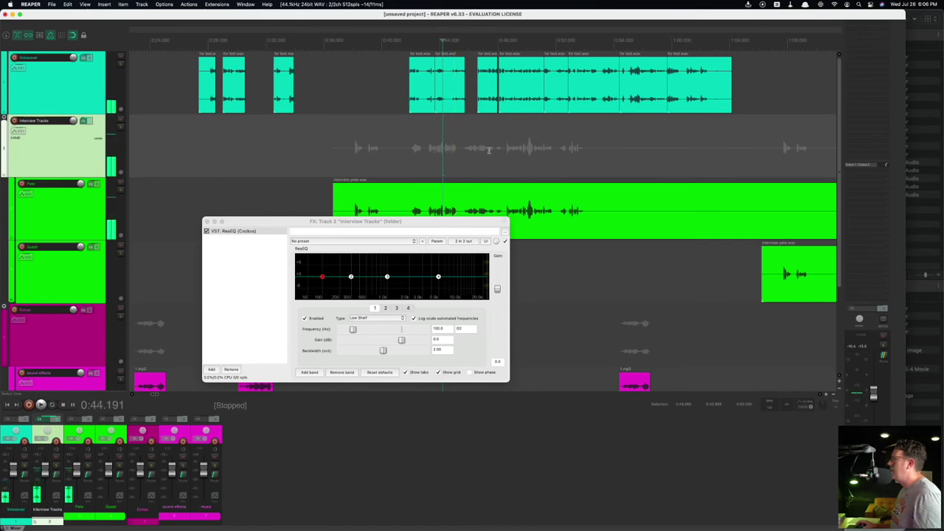
{"action": "key", "text": "space"}
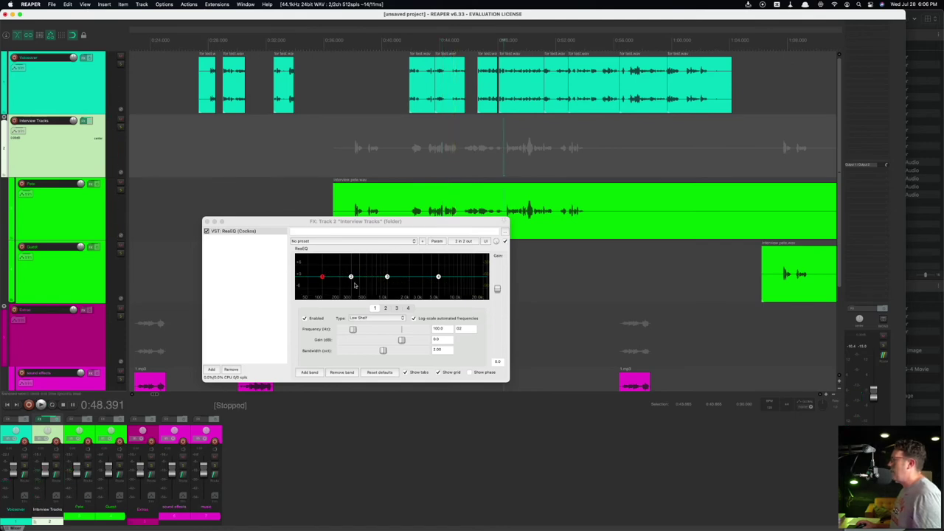
{"action": "key", "text": "space"}
{"action": "key", "text": "space"}
Step: Set ReaEQ's Low Shelf band 1 to about 95 Hz, -4.2 dB gain and 0.01 oct bandwidth, and enlarge the FX window
{"action": "left_click_drag", "start_coordinate": [323, 277], "coordinate": [321, 285]}
{"action": "left_click_drag", "start_coordinate": [383, 350], "coordinate": [340, 351]}
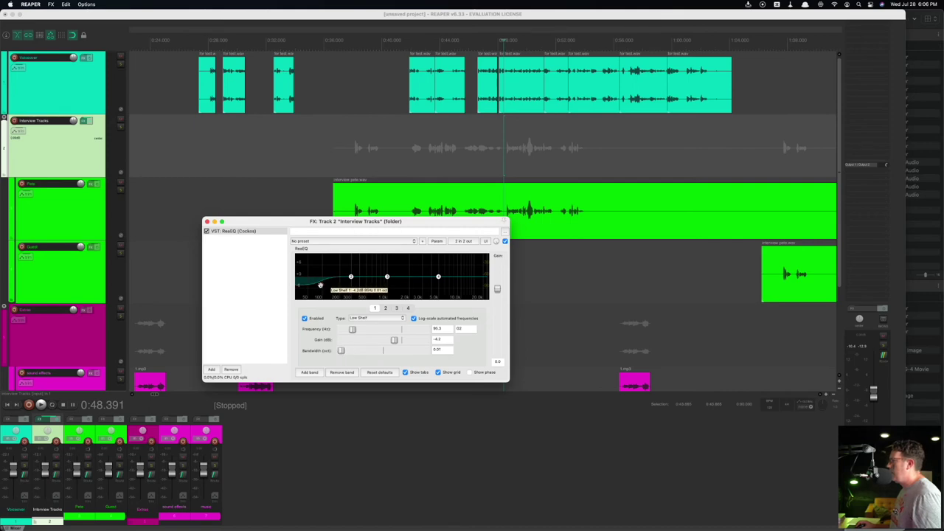
{"action": "left_click_drag", "start_coordinate": [505, 381], "coordinate": [763, 496]}
{"action": "left_click_drag", "start_coordinate": [384, 225], "coordinate": [360, 68]}
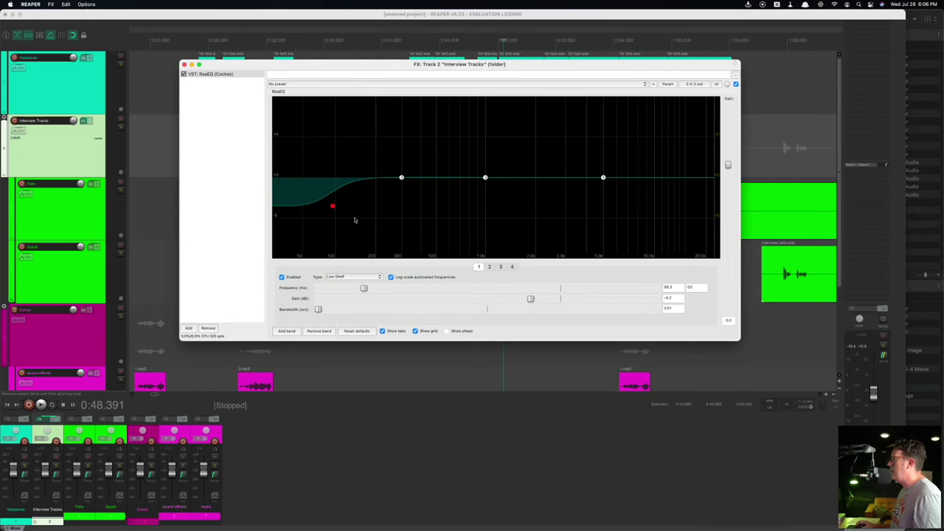
Step: Lower ReaEQ's Low Shelf band 1 to about 77 Hz and -10.4 dB gain, set its bandwidth to 0.38 oct, and briefly run playback
{"action": "left_click_drag", "start_coordinate": [332, 207], "coordinate": [322, 247]}
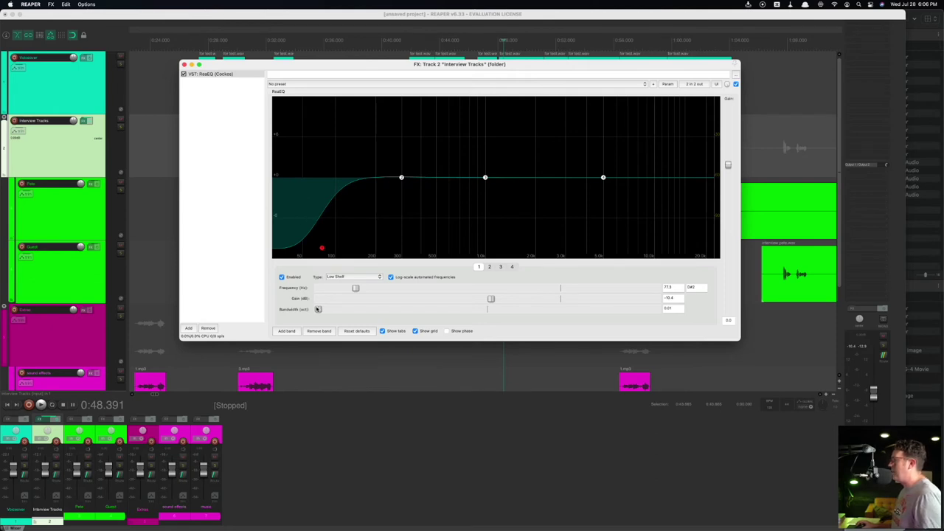
{"action": "left_click_drag", "start_coordinate": [317, 309], "coordinate": [349, 316]}
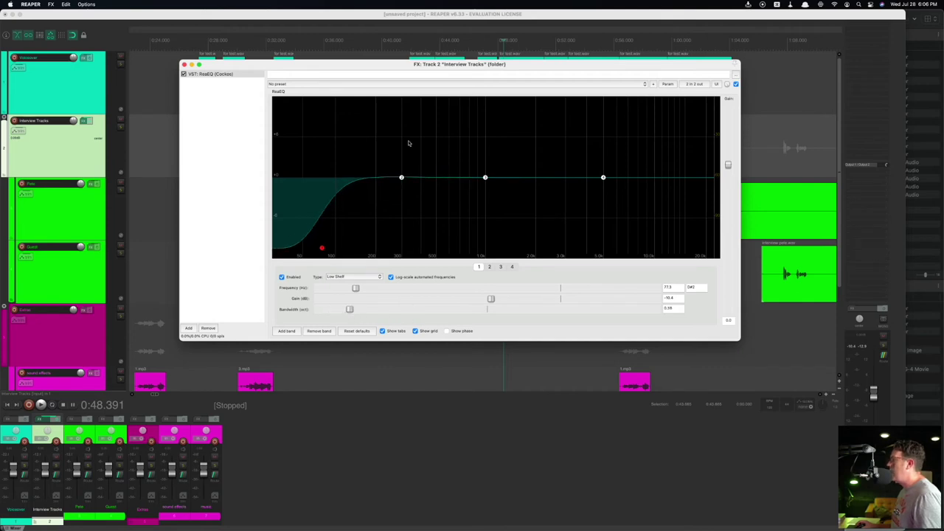
{"action": "left_click_drag", "start_coordinate": [326, 68], "coordinate": [350, 101]}
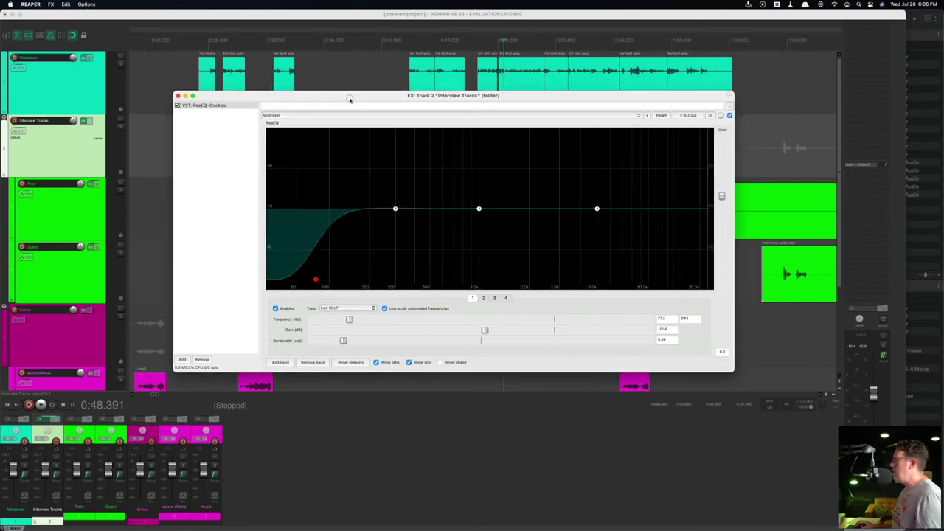
{"action": "key", "text": "space"}
{"action": "key", "text": "space"}
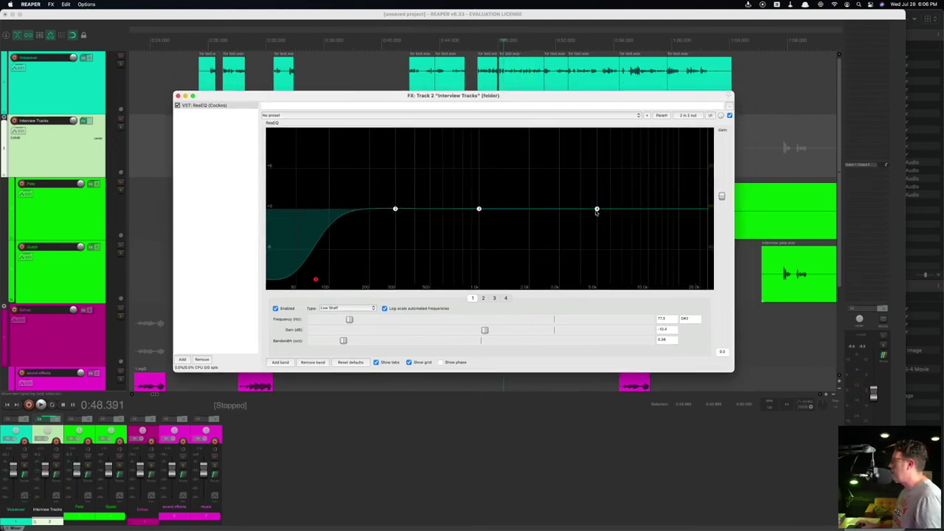
Step: Set High Shelf band 4 to about 2.3 kHz, 1.6 dB and 0.90 oct, and mark a time selection from about 0:50 to 0:54
{"action": "left_click_drag", "start_coordinate": [597, 210], "coordinate": [540, 182]}
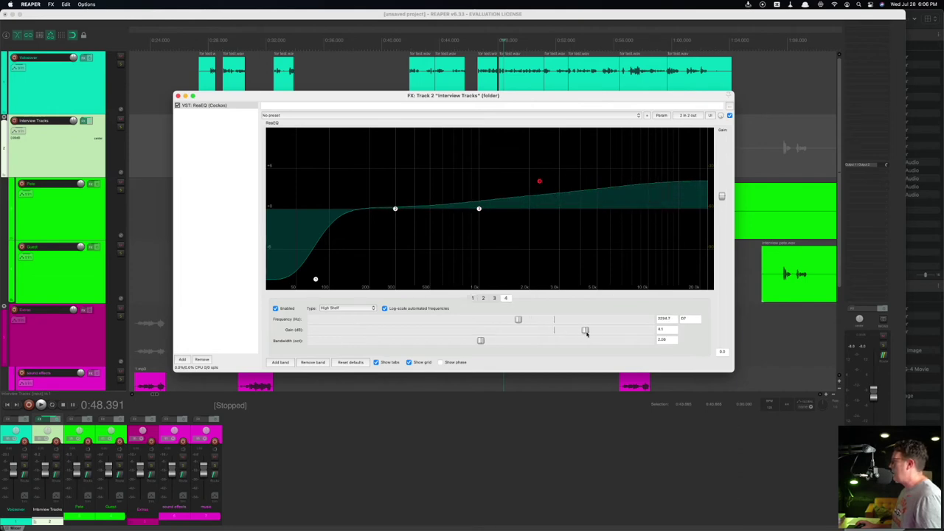
{"action": "left_click_drag", "start_coordinate": [483, 343], "coordinate": [387, 341]}
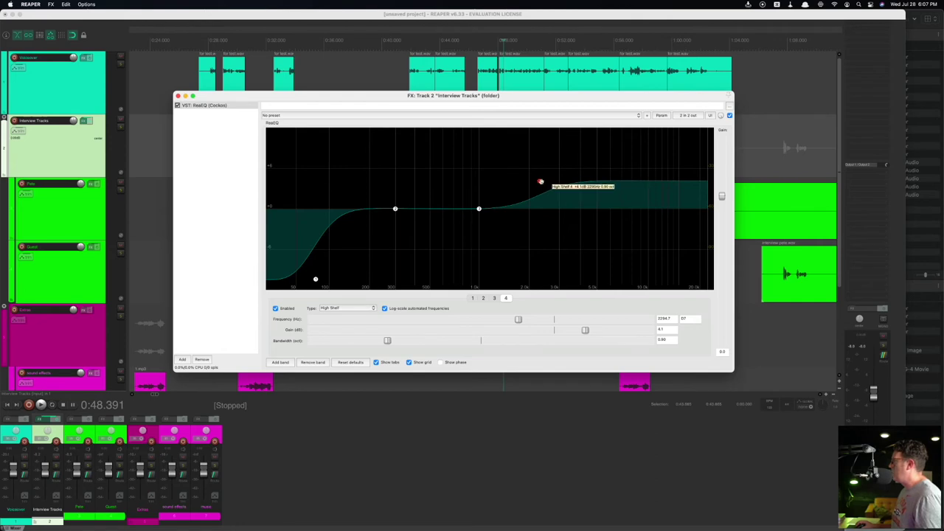
{"action": "mouse_move", "coordinate": [540, 182]}
{"action": "left_mouse_down"}
{"action": "mouse_move", "coordinate": [537, 195]}
{"action": "mouse_move", "coordinate": [525, 194]}
{"action": "mouse_move", "coordinate": [565, 202]}
{"action": "mouse_move", "coordinate": [527, 196]}
{"action": "mouse_move", "coordinate": [539, 199]}
{"action": "left_mouse_up"}
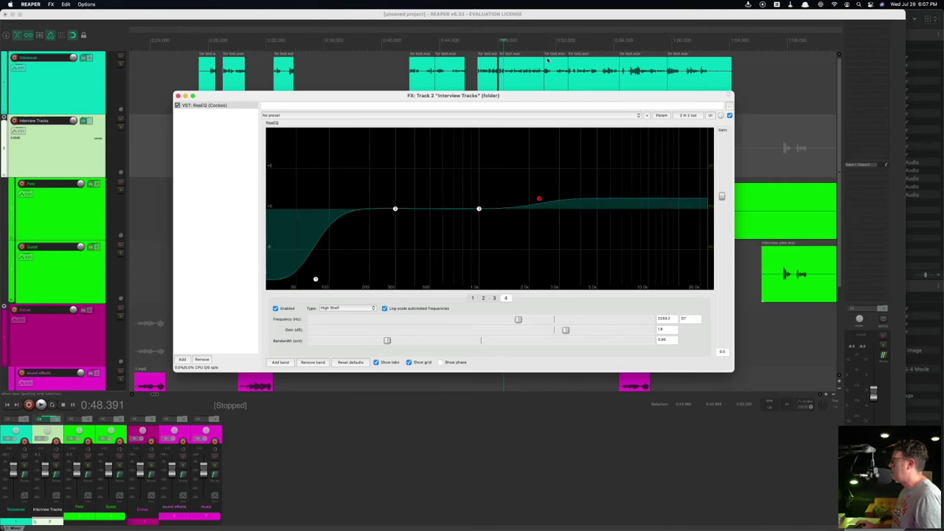
{"action": "left_click_drag", "start_coordinate": [534, 48], "coordinate": [588, 47]}
{"action": "left_click", "coordinate": [523, 45]}
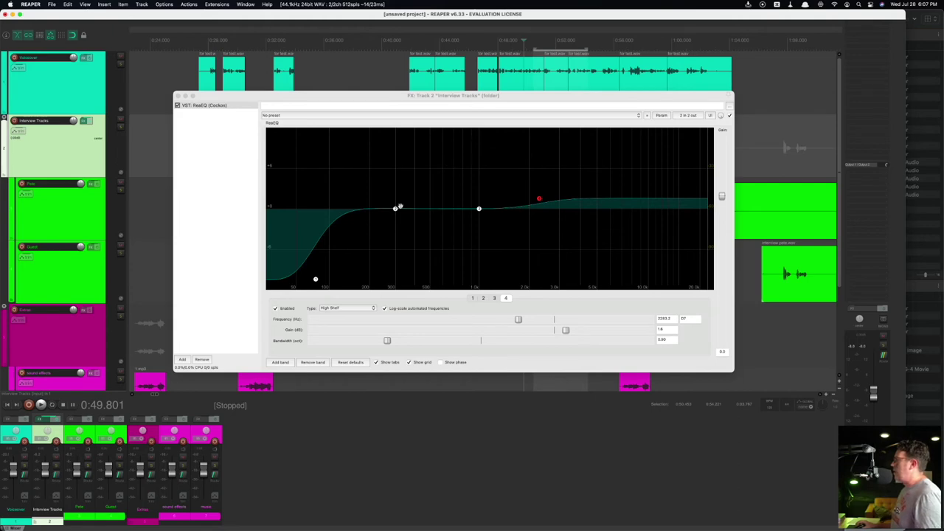
Step: Cut band 2 to about -3.8 dB at 412.8 Hz with 0.97 oct bandwidth, and reposition the FX window
{"action": "left_click_drag", "start_coordinate": [397, 209], "coordinate": [400, 238]}
{"action": "left_click_drag", "start_coordinate": [480, 341], "coordinate": [393, 341]}
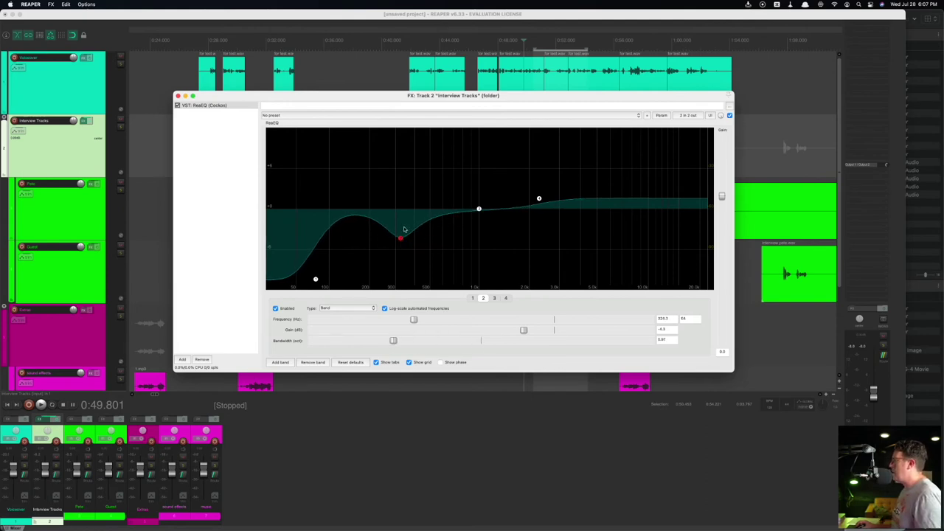
{"action": "mouse_move", "coordinate": [404, 243]}
{"action": "left_mouse_down"}
{"action": "mouse_move", "coordinate": [411, 251]}
{"action": "mouse_move", "coordinate": [418, 236]}
{"action": "left_mouse_up"}
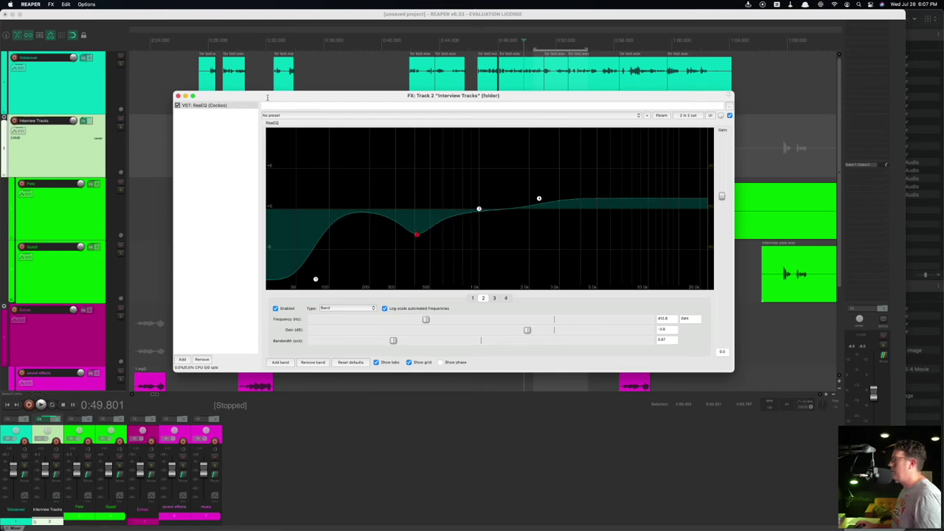
{"action": "left_click_drag", "start_coordinate": [221, 95], "coordinate": [156, 66]}
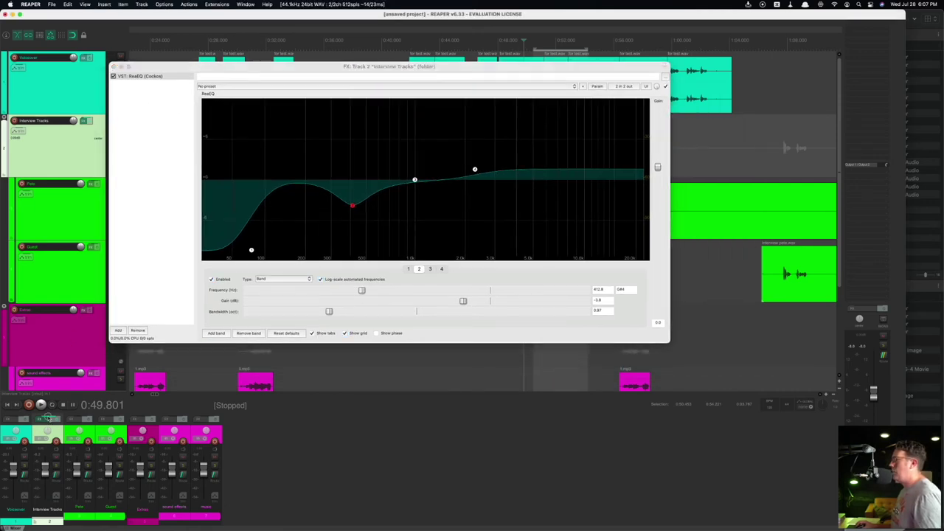
Step: Close and reopen the Interview Tracks FX chain, and toggle the folder's effects bypass on and off
{"action": "key", "text": "Escape"}
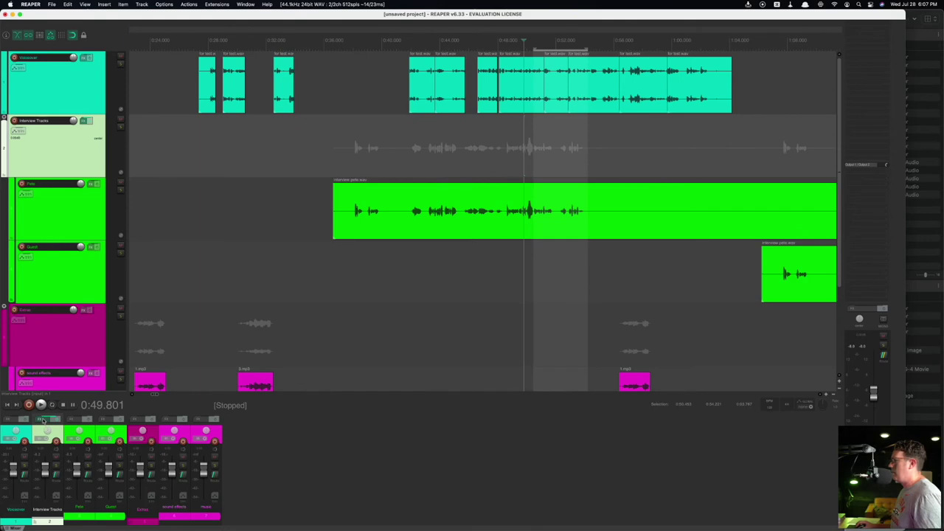
{"action": "left_click", "coordinate": [43, 419]}
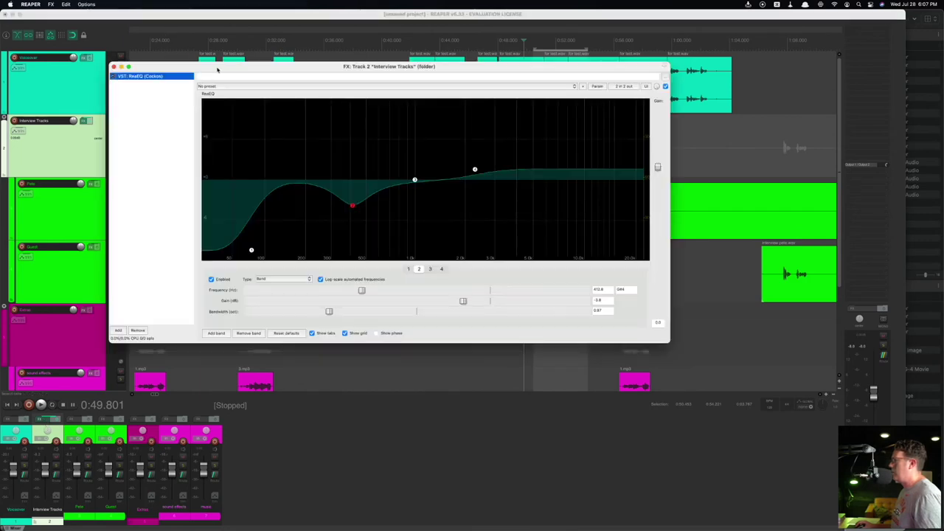
{"action": "left_click", "coordinate": [56, 420]}
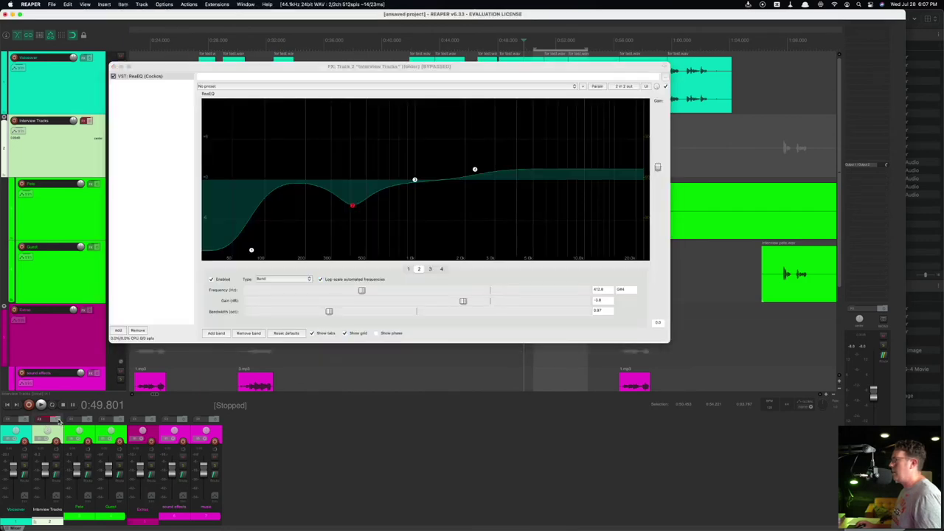
{"action": "left_click", "coordinate": [57, 420]}
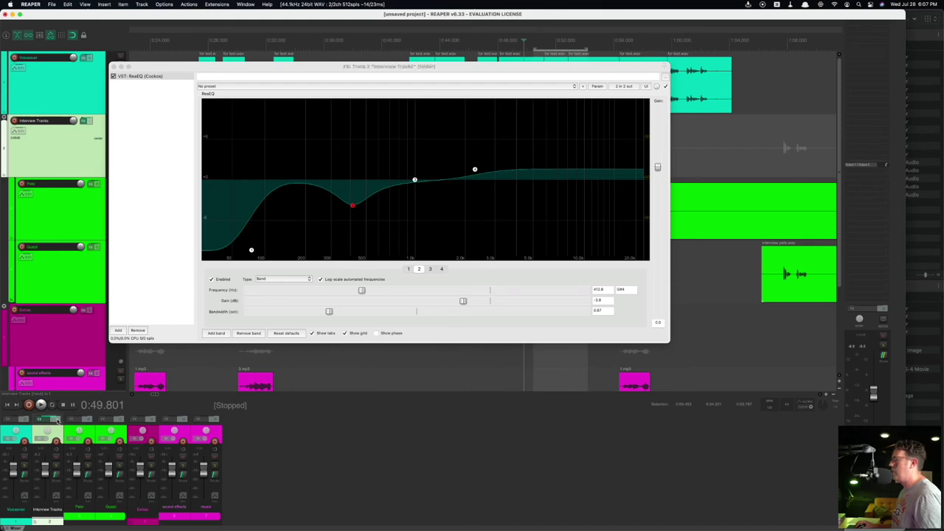
{"action": "left_click", "coordinate": [57, 420]}
{"action": "left_click", "coordinate": [57, 420]}
Step: Filter the effects for "compre" and "reacom", and add VST: ReaComp (Cockos) after ReaEQ on the Interview Tracks folder
{"action": "left_click", "coordinate": [118, 330]}
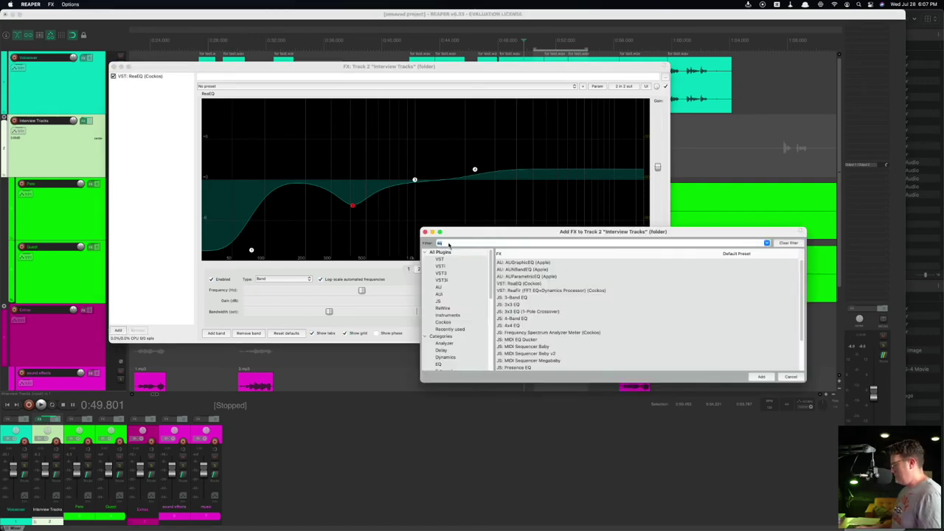
{"action": "type", "text": "compre"}
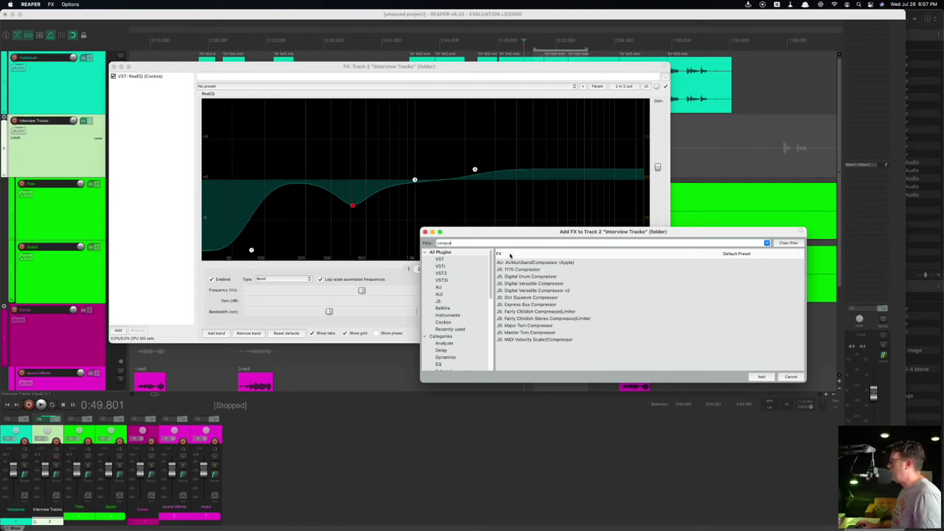
{"action": "key", "text": "super+a"}
{"action": "type", "text": "reacom"}
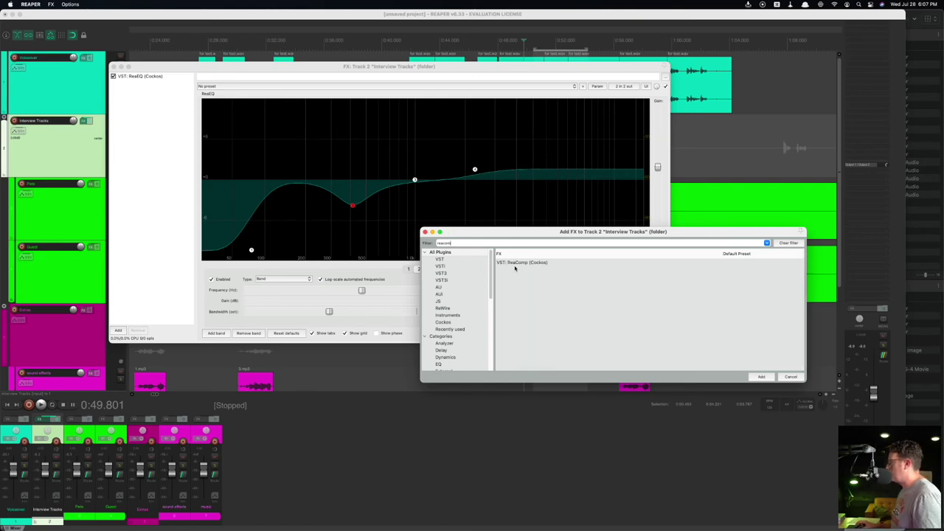
{"action": "double_click", "coordinate": [522, 263]}
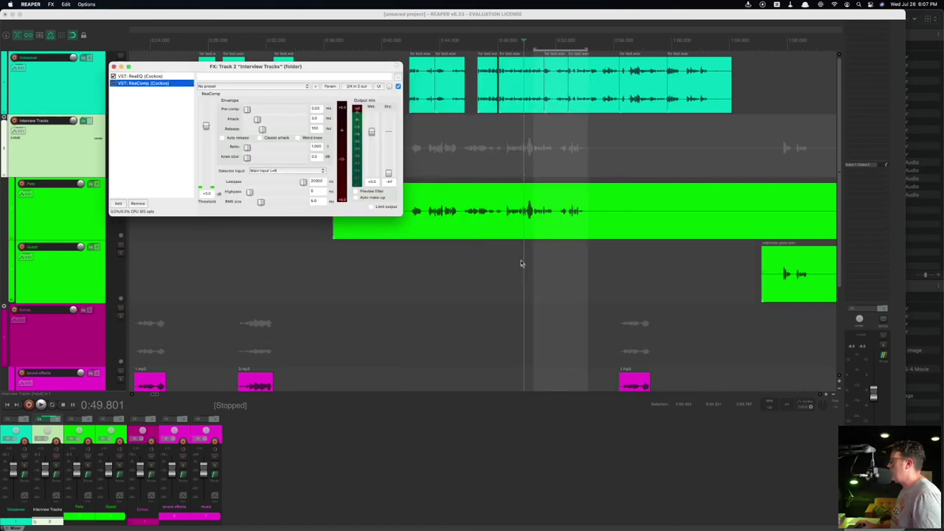
{"action": "left_click", "coordinate": [142, 76]}
{"action": "left_click_drag", "start_coordinate": [137, 76], "coordinate": [142, 84]}
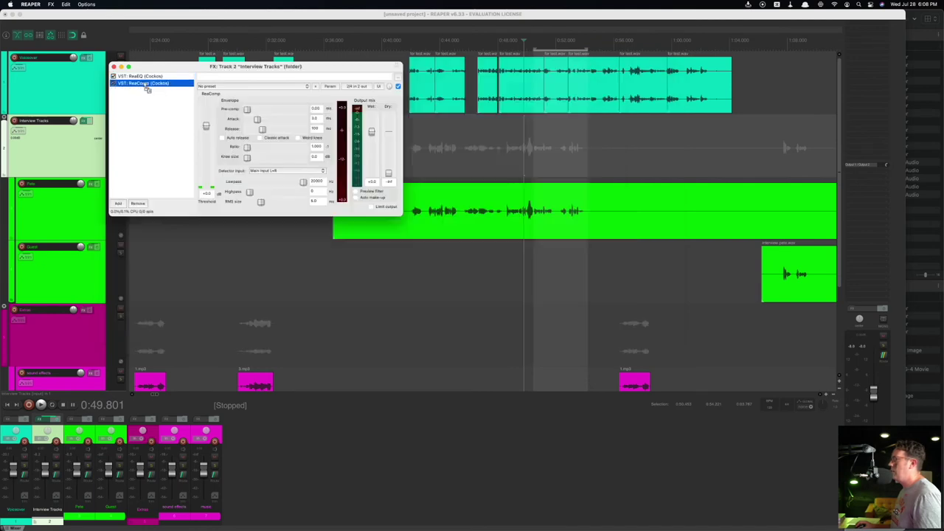
Step: Filter the effects for "nect", add AU: Nectar 3 (iZotope) to the chain, and place it between ReaEQ and ReaComp
{"action": "left_click", "coordinate": [120, 203]}
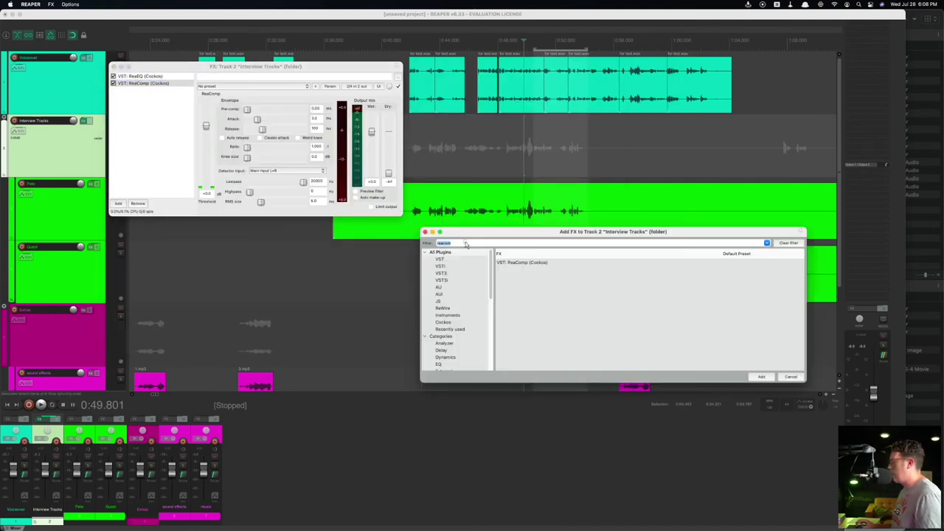
{"action": "type", "text": "rea"}
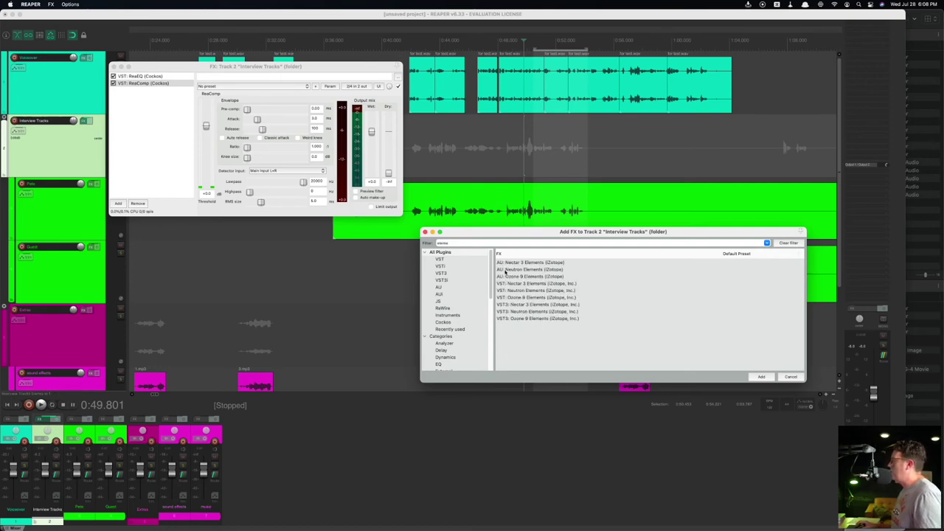
{"action": "double_click", "coordinate": [457, 244]}
{"action": "type", "text": "nect"}
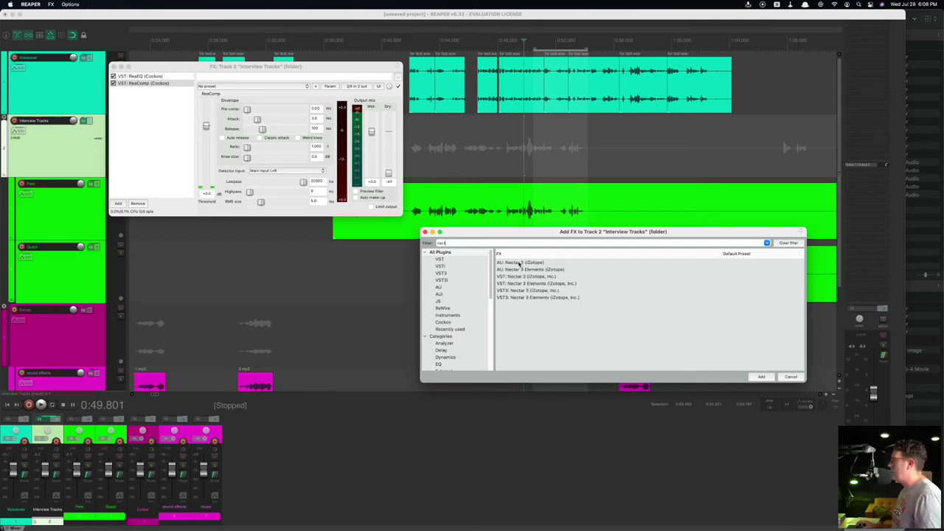
{"action": "left_click", "coordinate": [520, 263]}
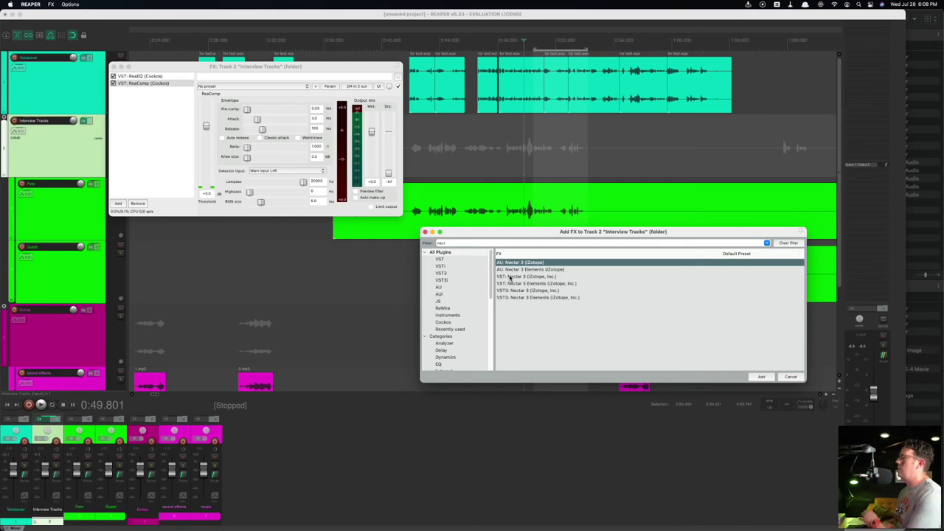
{"action": "key", "text": "Return"}
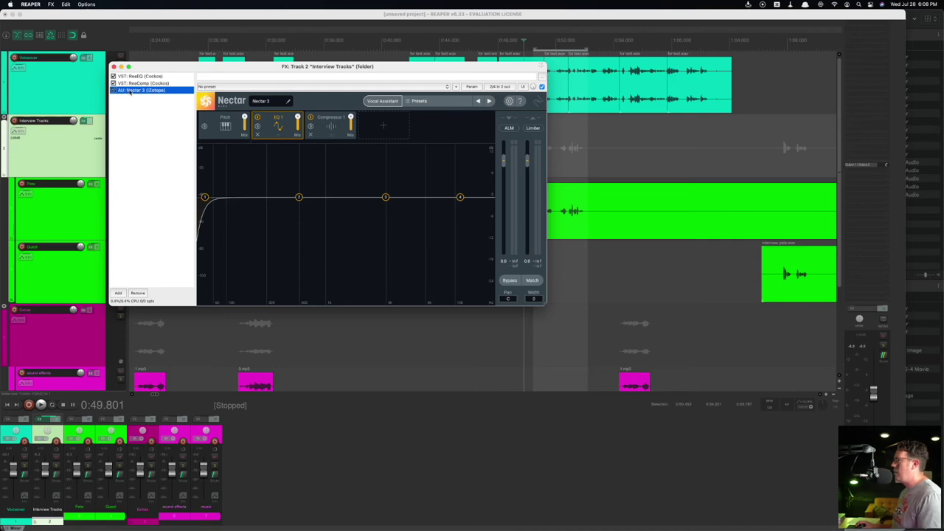
{"action": "left_click_drag", "start_coordinate": [129, 92], "coordinate": [140, 84]}
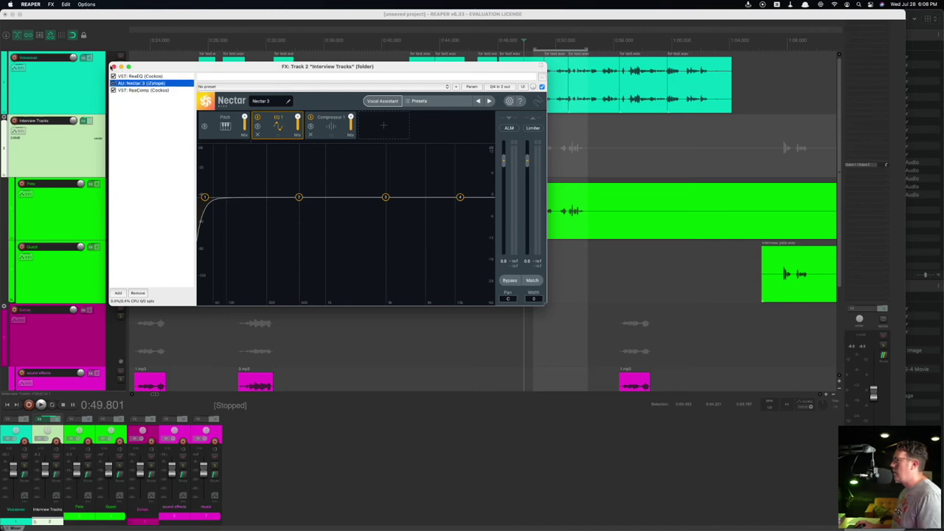
Step: Close and reopen the Interview Tracks FX chain, show Nectar 3, and switch that effect off and on again
{"action": "left_click", "coordinate": [114, 66]}
{"action": "left_click", "coordinate": [113, 271]}
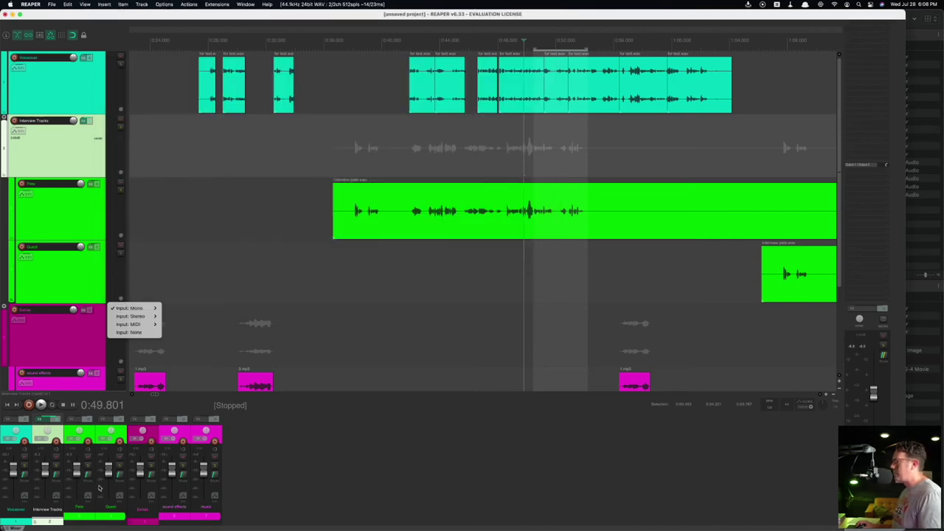
{"action": "left_click", "coordinate": [51, 419]}
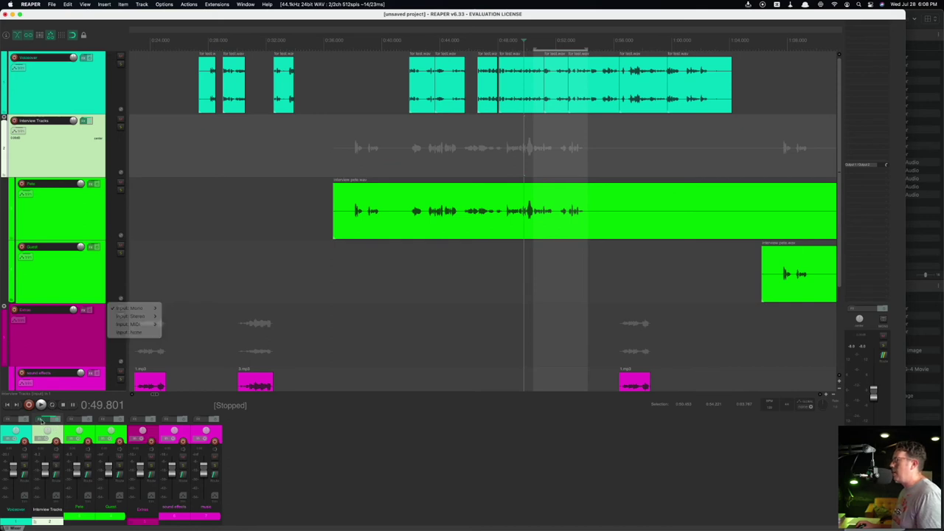
{"action": "left_click", "coordinate": [39, 418]}
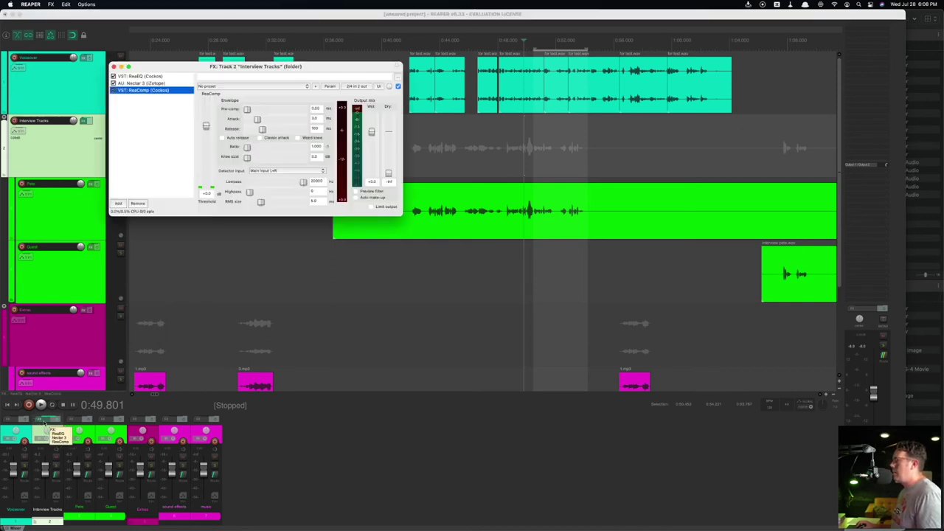
{"action": "left_click", "coordinate": [151, 82]}
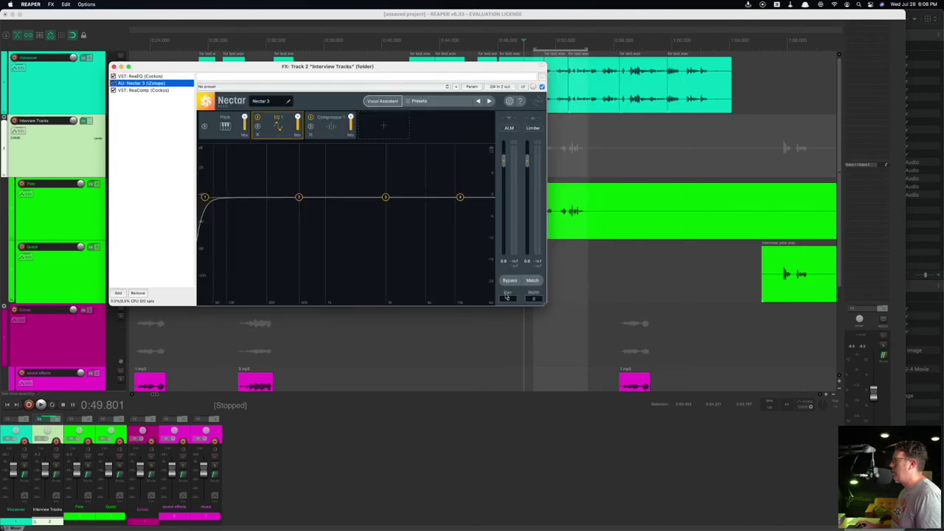
{"action": "left_click", "coordinate": [112, 83]}
{"action": "left_click", "coordinate": [113, 83]}
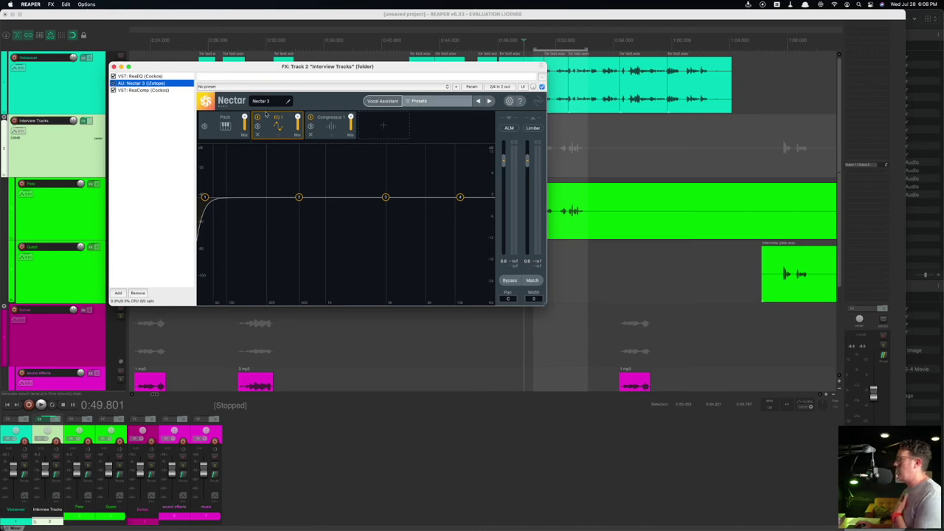
Step: Move the FX window over the arrangement and view ReaEQ, Nectar 3 and ReaComp one after another
{"action": "left_click_drag", "start_coordinate": [143, 68], "coordinate": [298, 134]}
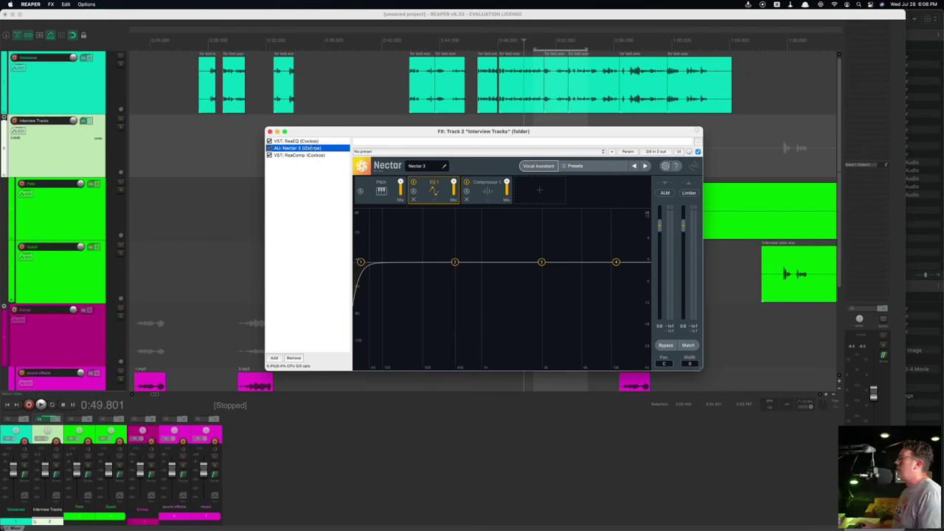
{"action": "left_click_drag", "start_coordinate": [318, 132], "coordinate": [280, 102]}
{"action": "left_click", "coordinate": [260, 111]}
{"action": "left_click", "coordinate": [261, 119]}
{"action": "left_click", "coordinate": [260, 126]}
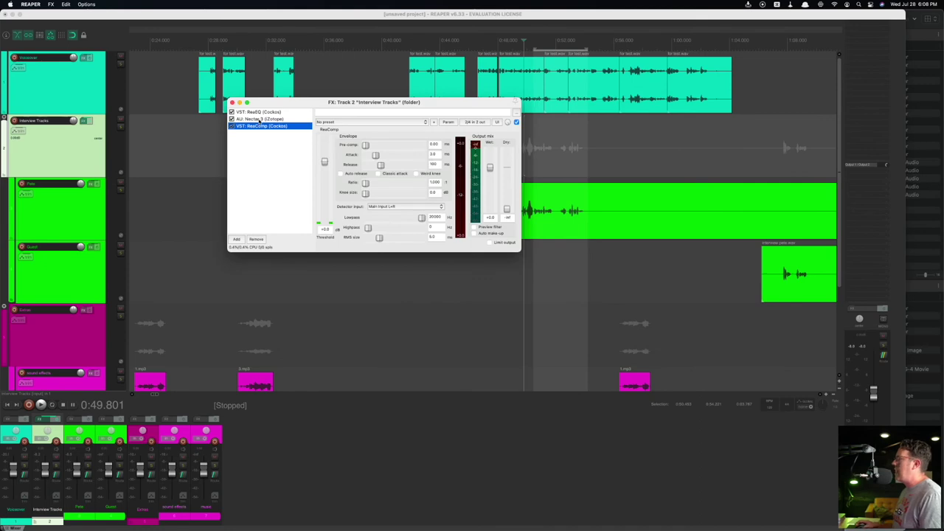
Step: Select all effects in the Interview Tracks chain and examine the options for saving them as an FX chain
{"action": "right_click", "coordinate": [259, 119]}
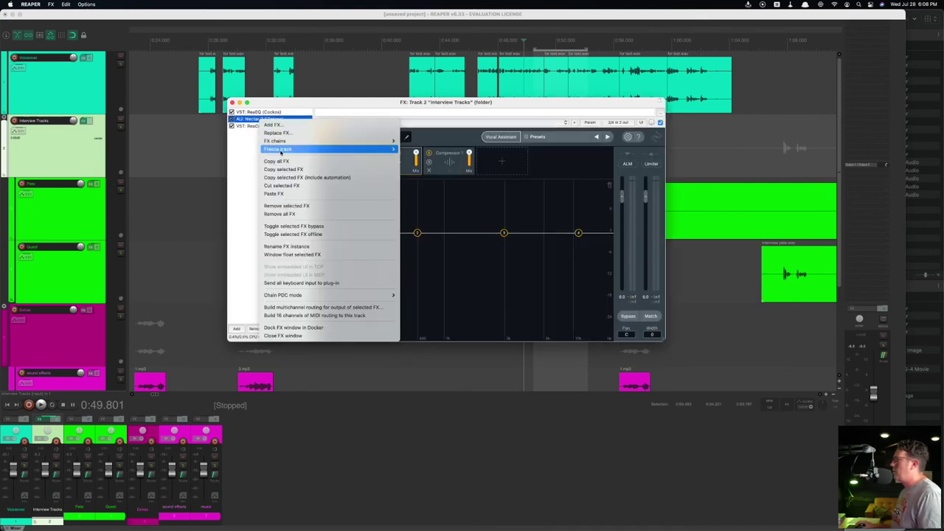
{"action": "left_click", "coordinate": [239, 168]}
{"action": "key", "text": "super+a"}
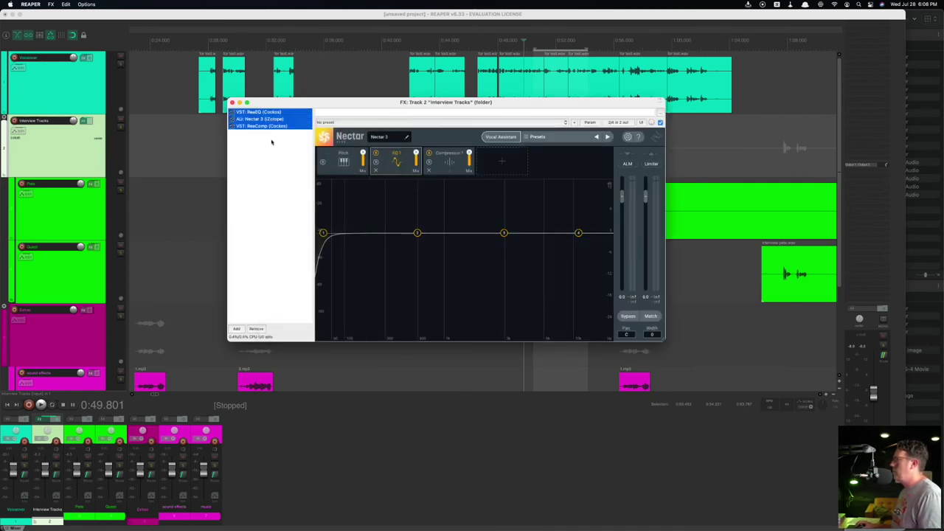
{"action": "left_click", "coordinate": [269, 131]}
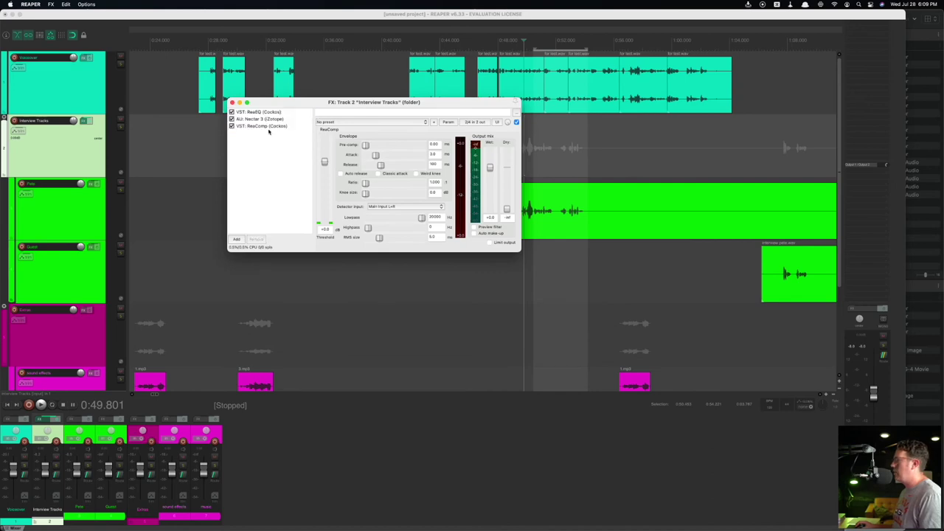
{"action": "key", "text": "super+a"}
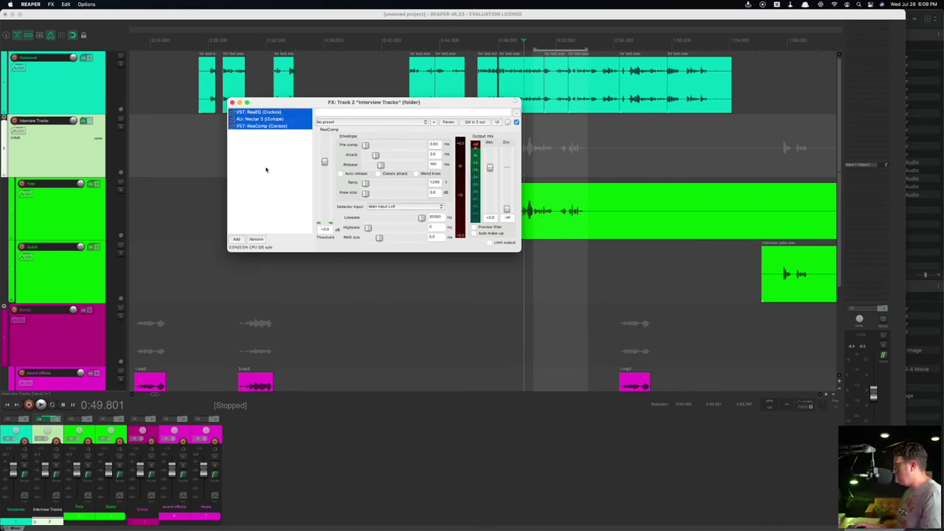
{"action": "left_click", "coordinate": [255, 159]}
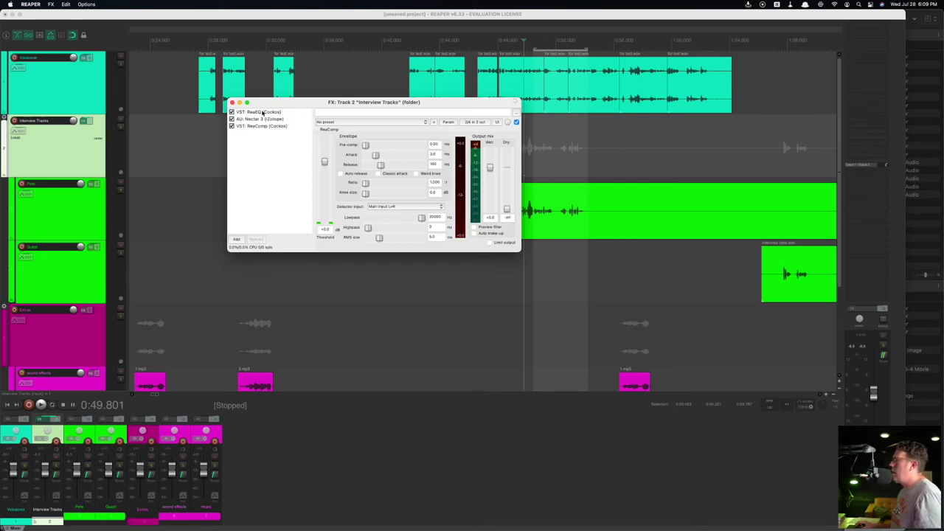
{"action": "right_click", "coordinate": [261, 119]}
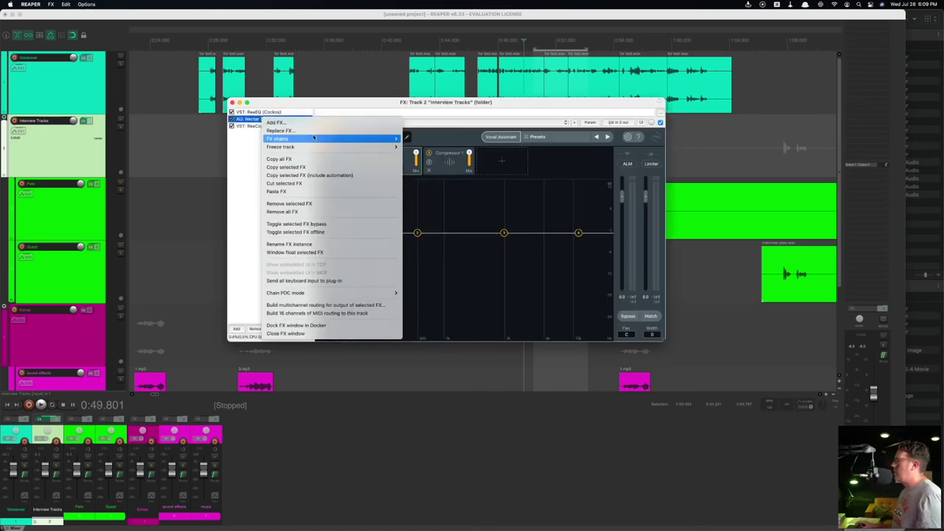
{"action": "mouse_move", "coordinate": [316, 138]}
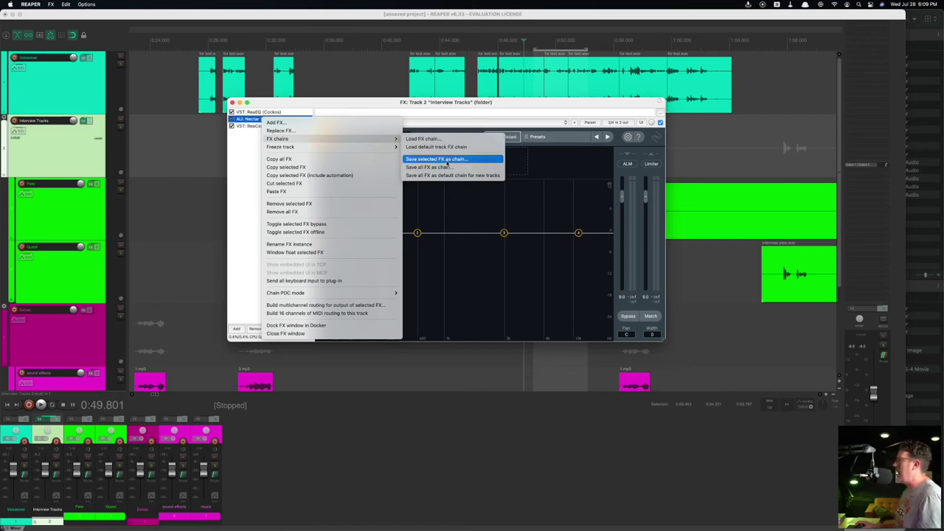
{"action": "left_click", "coordinate": [253, 153]}
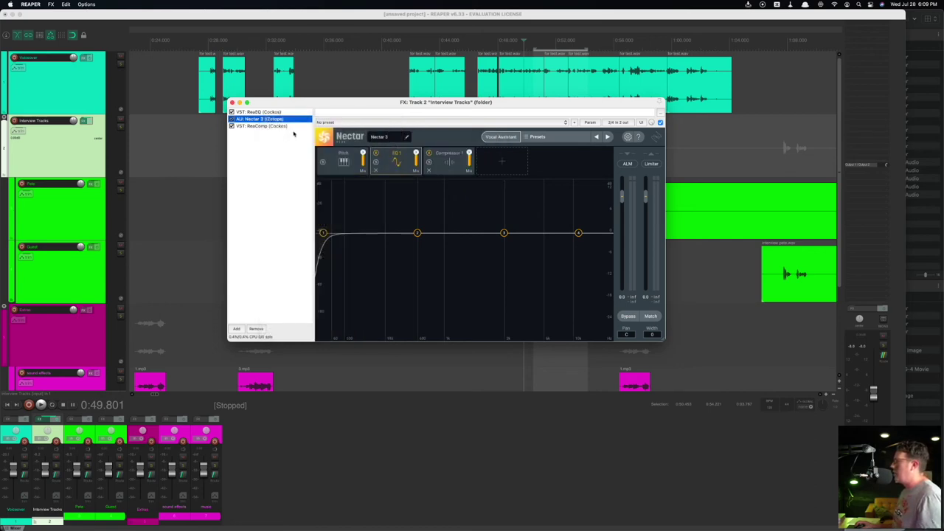
Step: Start saving all three selected Interview Tracks effects as an FX chain file, and cancel the save
{"action": "key", "text": "super+a"}
{"action": "right_click", "coordinate": [267, 126]}
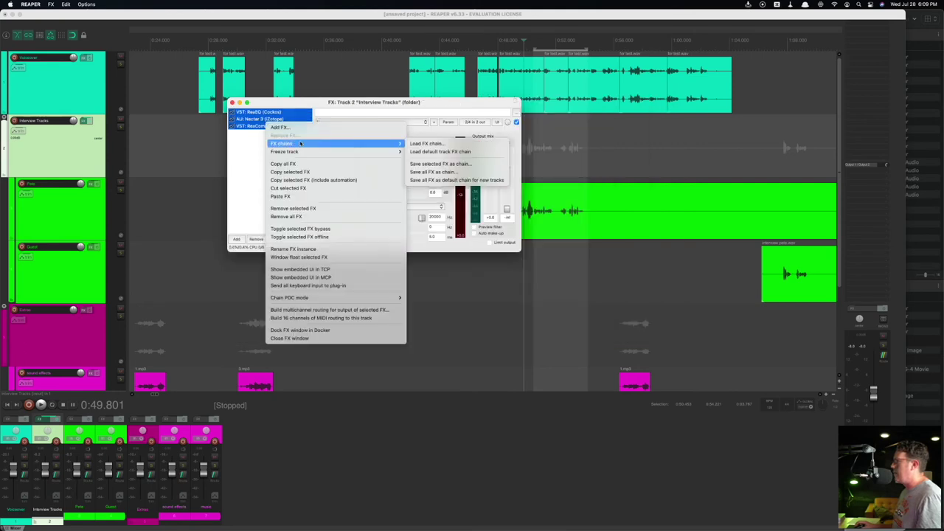
{"action": "left_click", "coordinate": [423, 164]}
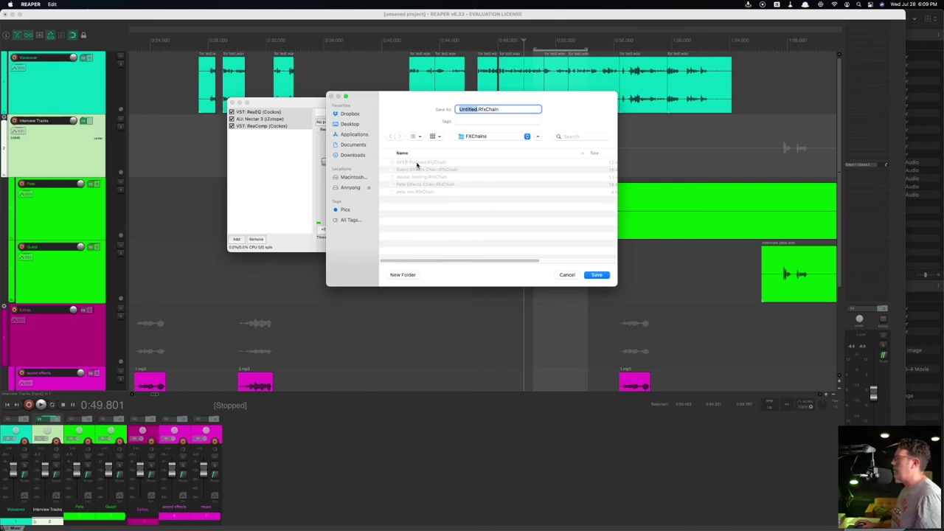
{"action": "left_click", "coordinate": [569, 277]}
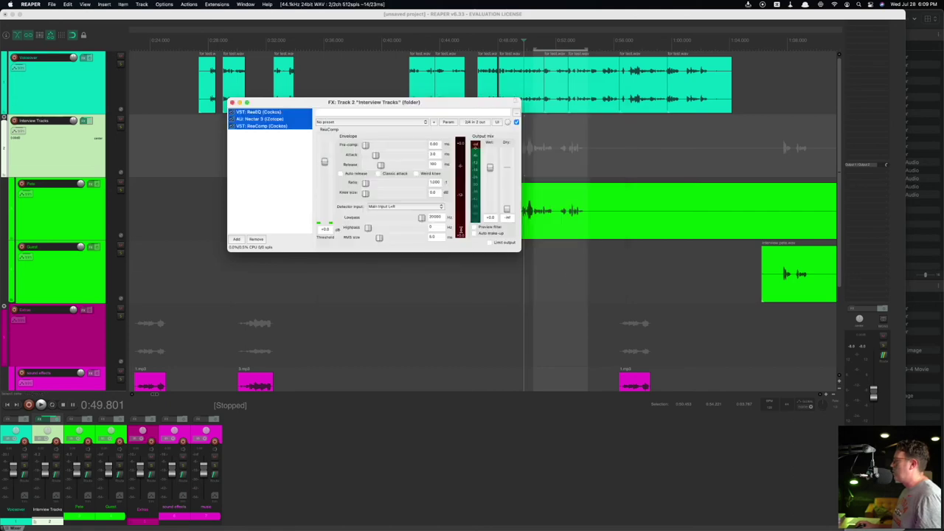
Step: Close the Interview Tracks effects window and load the saved chain DYEB Podcast.RfxChain onto the Voiceover track
{"action": "left_click", "coordinate": [231, 102]}
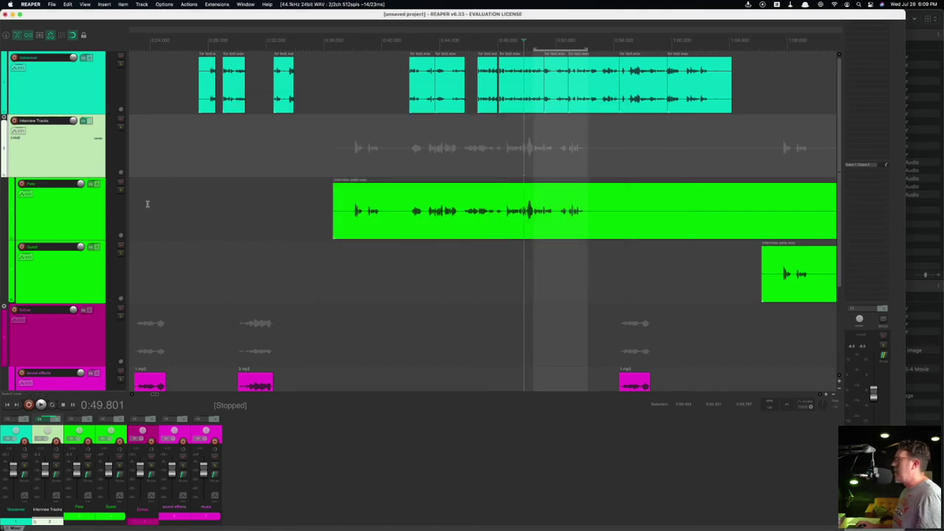
{"action": "left_click", "coordinate": [148, 207]}
{"action": "left_click", "coordinate": [62, 275]}
{"action": "left_click", "coordinate": [60, 91]}
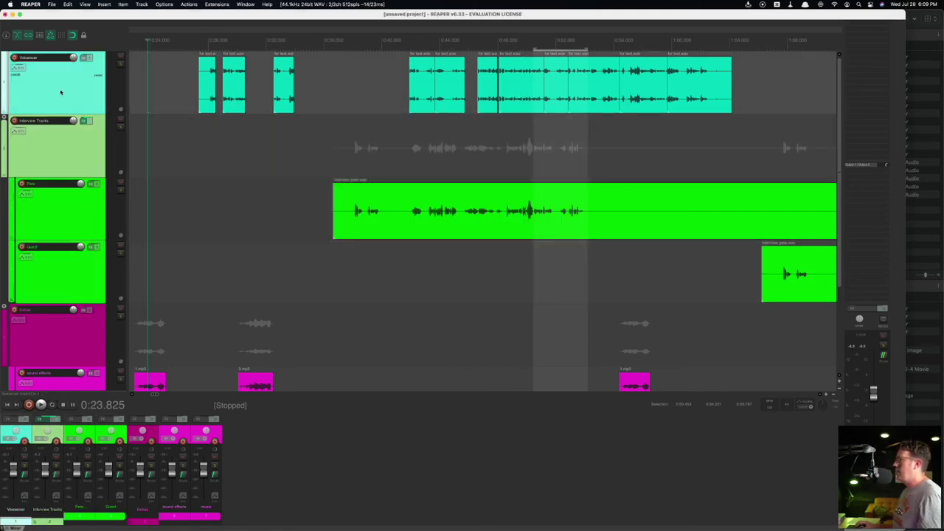
{"action": "left_click", "coordinate": [84, 57]}
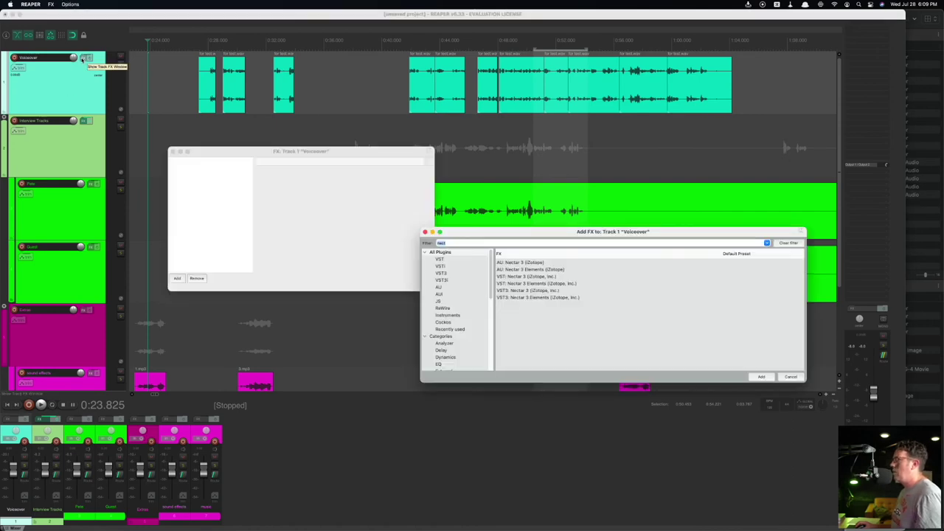
{"action": "right_click", "coordinate": [196, 185]}
{"action": "mouse_move", "coordinate": [215, 205]}
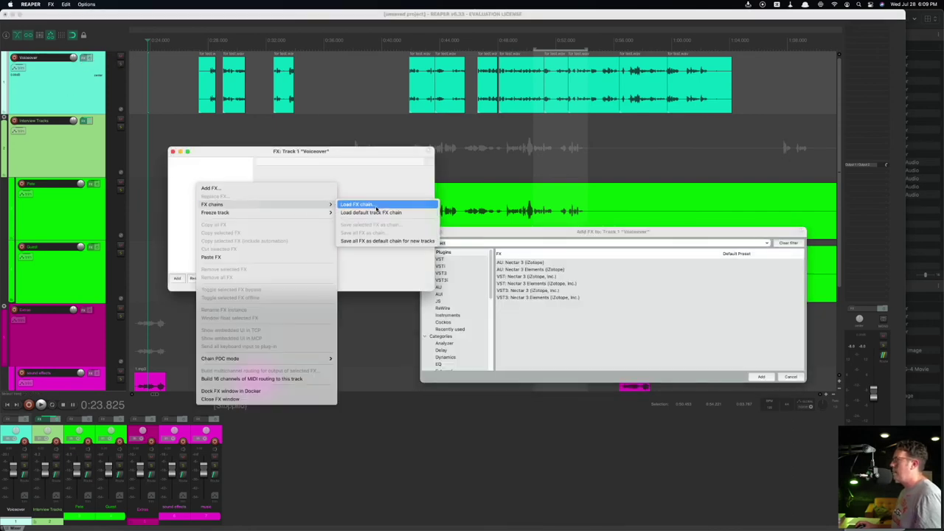
{"action": "left_click", "coordinate": [373, 209]}
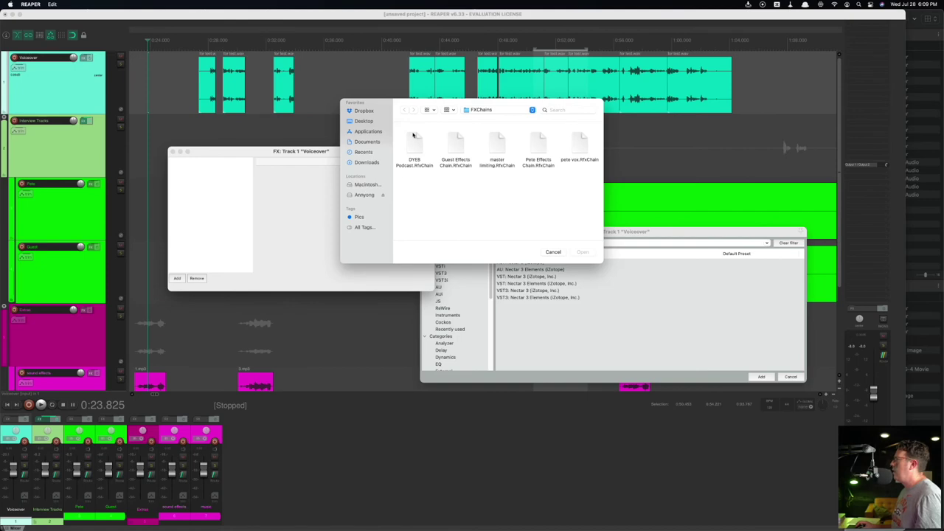
{"action": "left_click", "coordinate": [411, 147]}
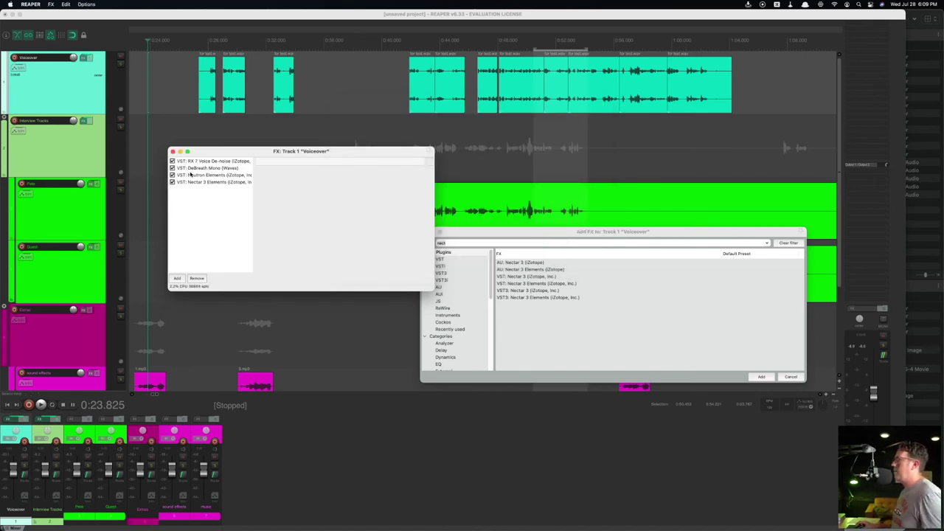
Step: View the loaded Voice De-noise, DeBreath, Neutron Elements and Nectar 3 Elements effects on Voiceover, and close the effects window
{"action": "left_click", "coordinate": [190, 167]}
{"action": "left_click", "coordinate": [204, 161]}
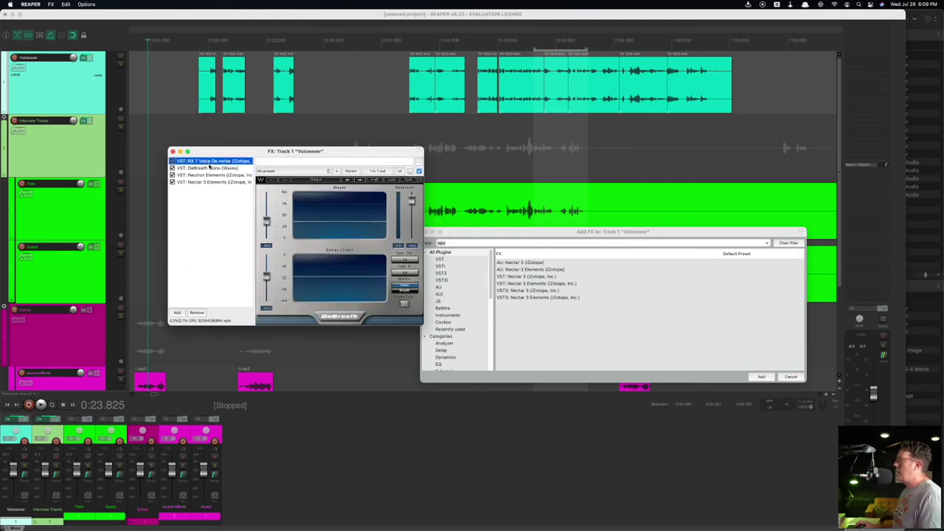
{"action": "left_click", "coordinate": [208, 168]}
{"action": "left_click", "coordinate": [208, 175]}
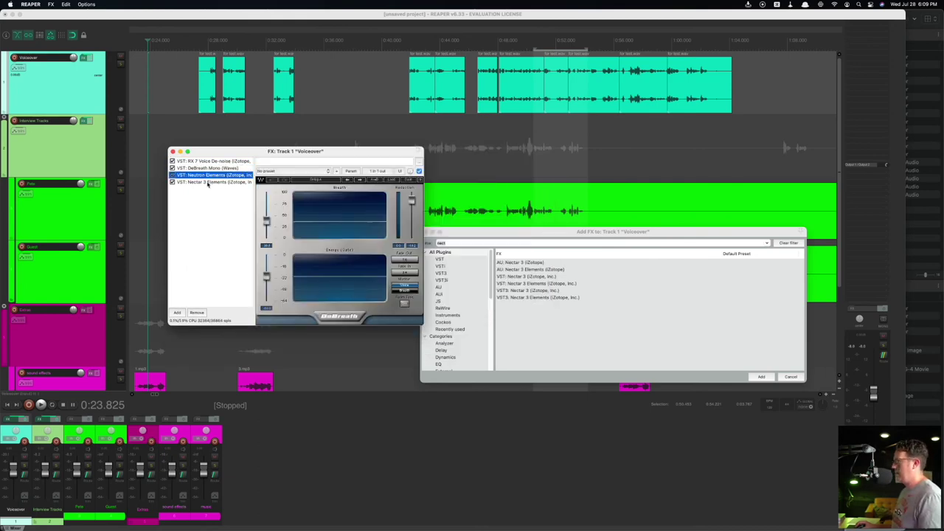
{"action": "left_click", "coordinate": [209, 182]}
{"action": "left_click", "coordinate": [209, 161]}
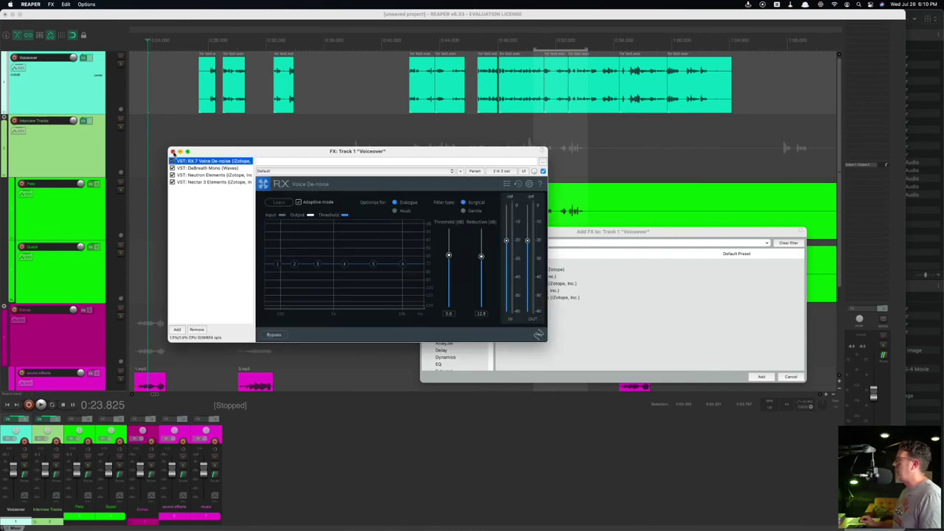
{"action": "left_click", "coordinate": [199, 169]}
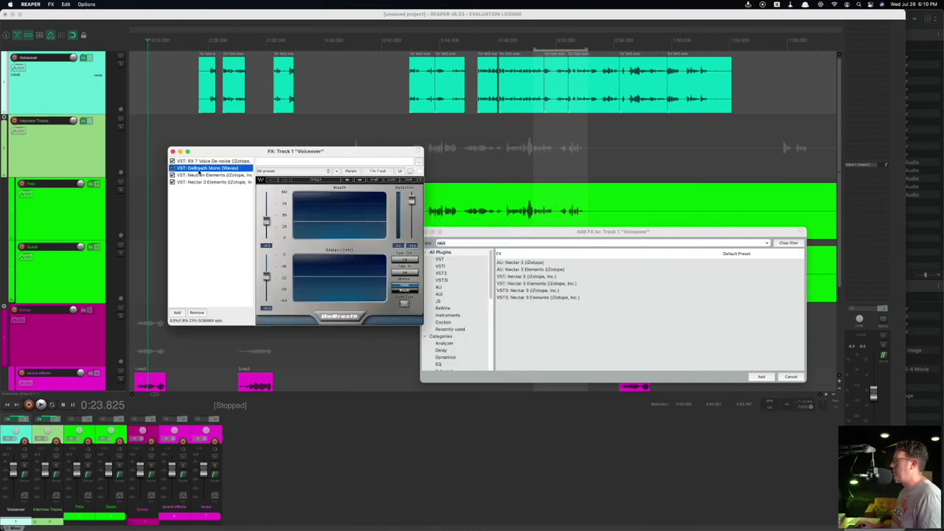
{"action": "left_click", "coordinate": [172, 152]}
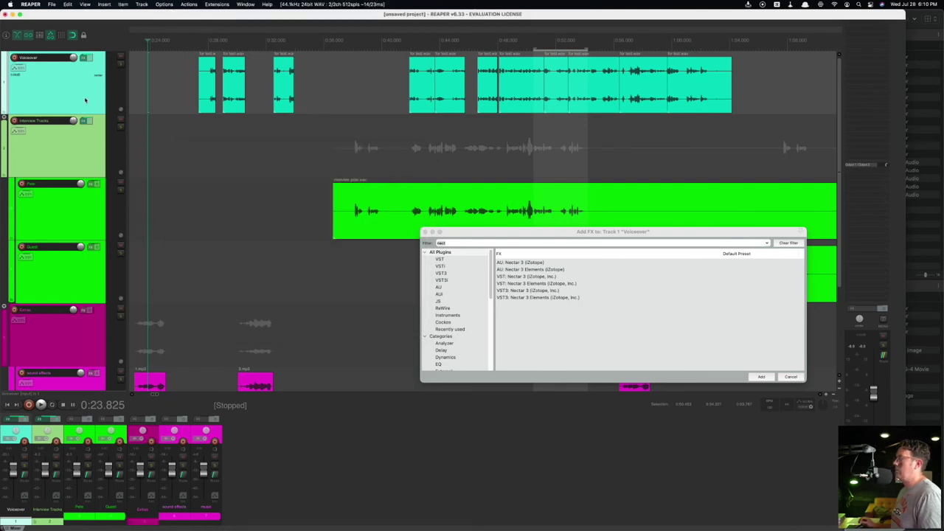
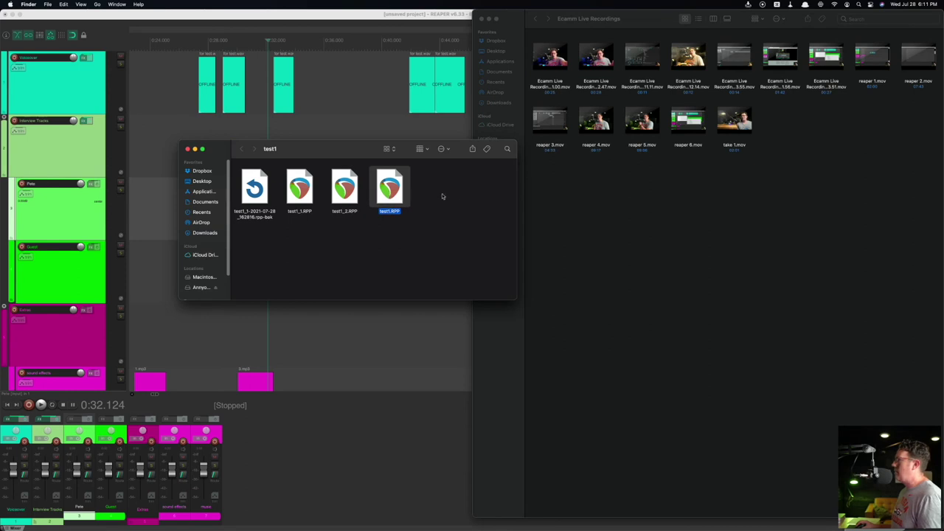
Step: Open the project test1_1.RPP from the test1 folder and make a time selection from 10.4.00 to 11.3.00
{"action": "left_click", "coordinate": [430, 207]}
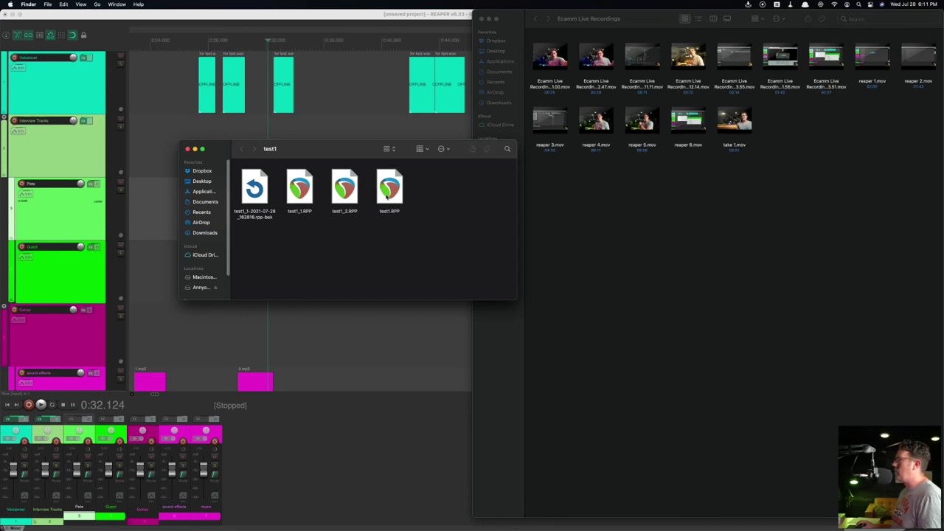
{"action": "double_click", "coordinate": [300, 190]}
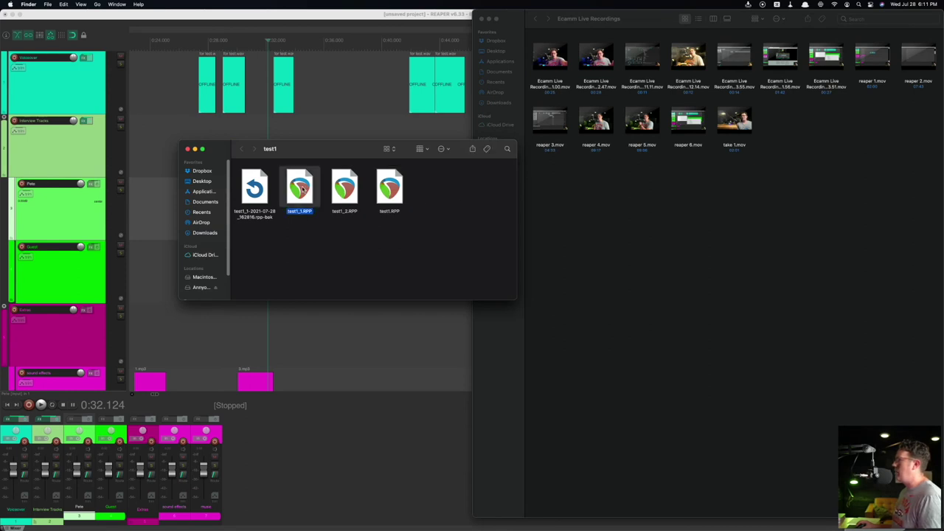
{"action": "left_click", "coordinate": [267, 148]}
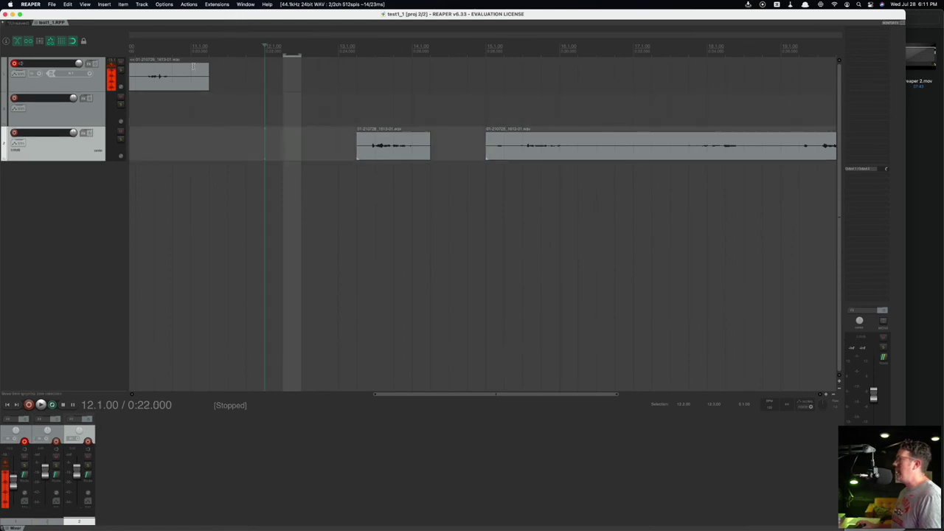
{"action": "left_click_drag", "start_coordinate": [163, 108], "coordinate": [227, 118]}
{"action": "left_click", "coordinate": [274, 140]}
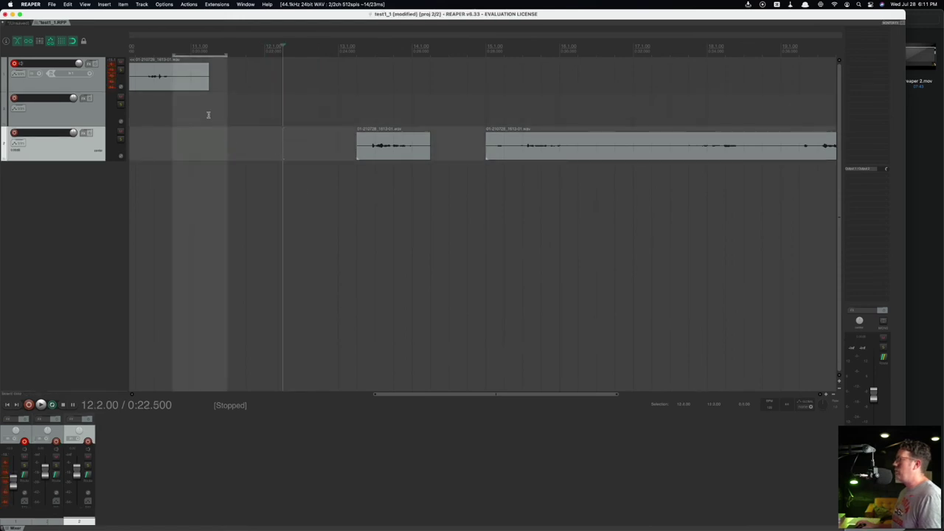
Step: Examine the option for saving a new project version, and switch to the unsaved podcast project and back to test1_1.RPP
{"action": "left_click", "coordinate": [52, 4]}
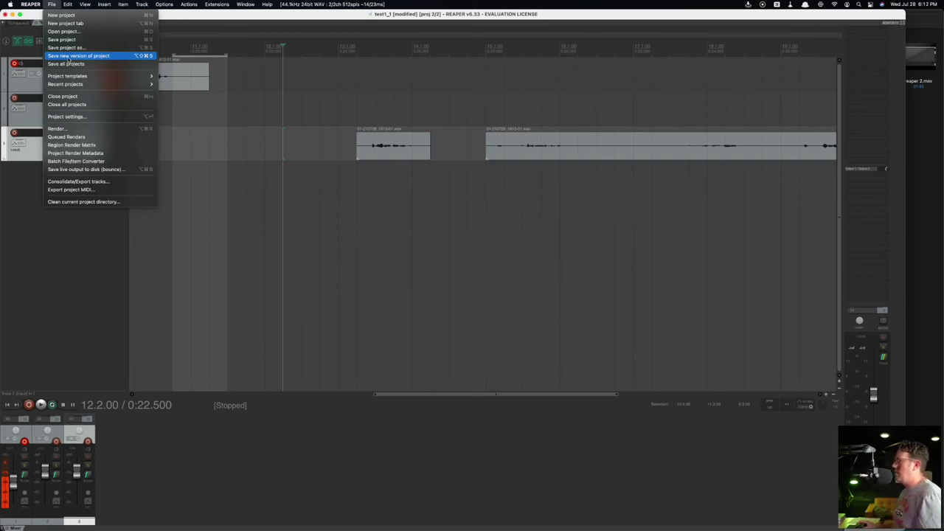
{"action": "left_click", "coordinate": [352, 263]}
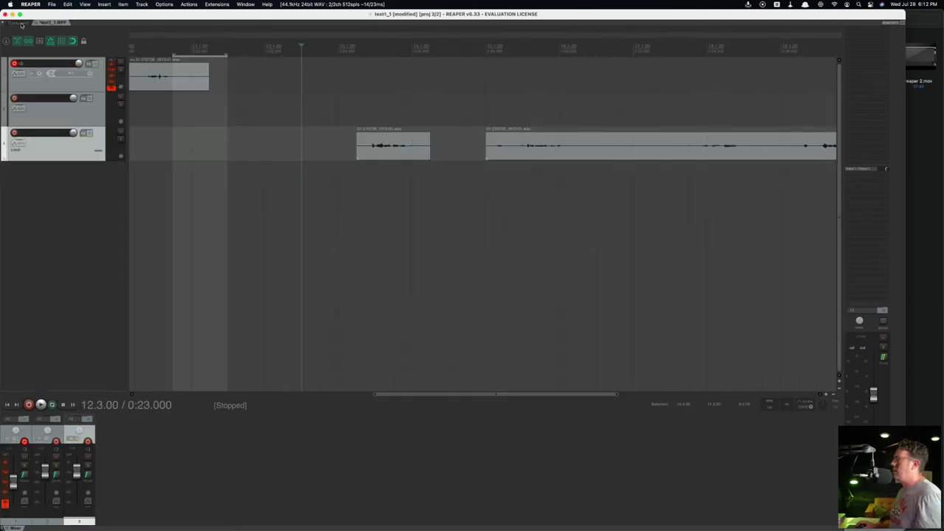
{"action": "left_click", "coordinate": [22, 23]}
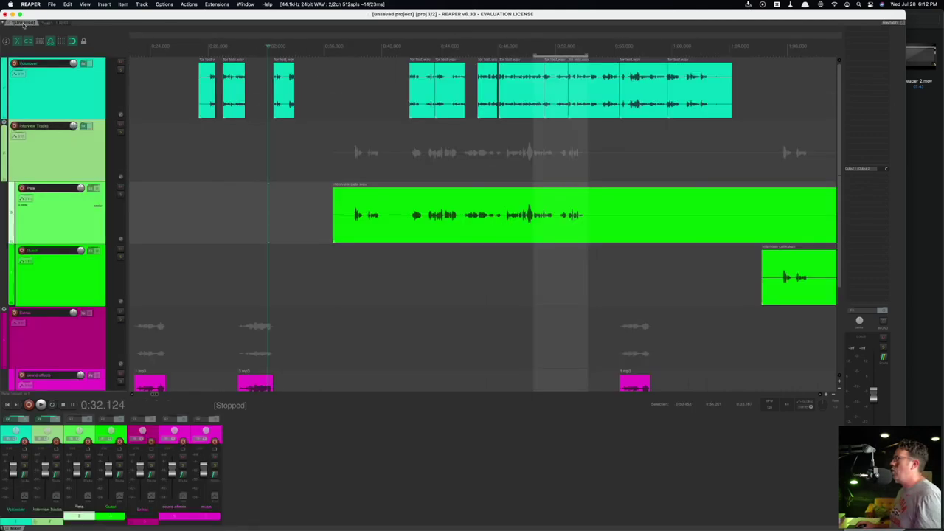
{"action": "left_click", "coordinate": [56, 23]}
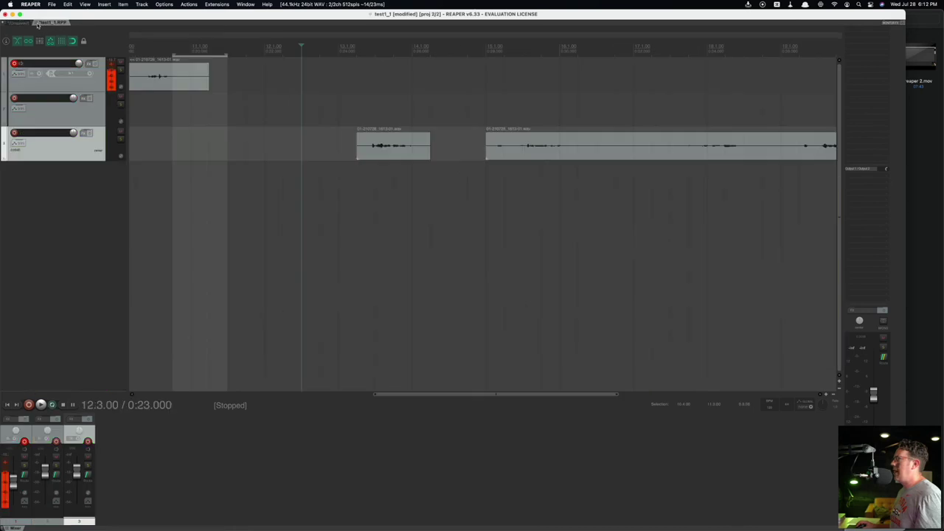
Step: Close the test1_1.RPP project and place the edit cursor at 0:38.743 on the podcast project's Guest track
{"action": "left_click", "coordinate": [35, 24]}
{"action": "key", "text": "Return"}
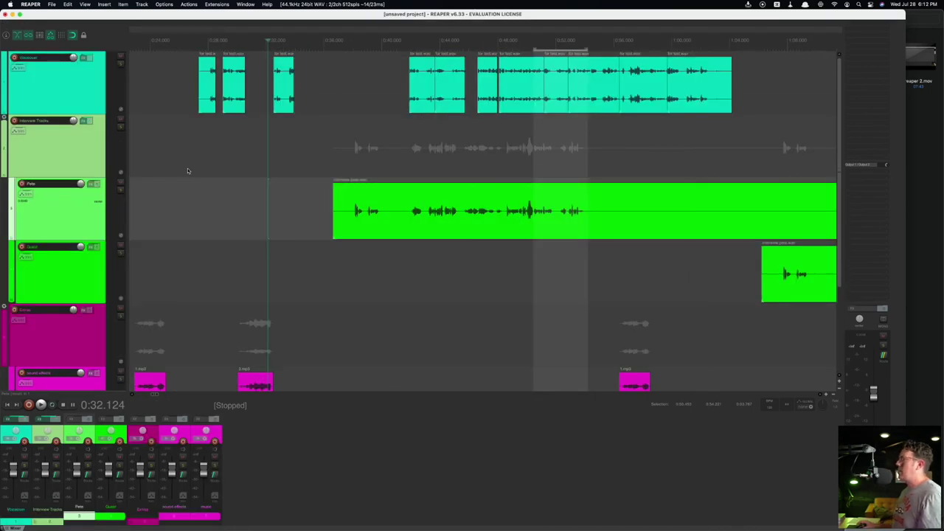
{"action": "left_click", "coordinate": [235, 143]}
{"action": "left_click", "coordinate": [302, 207]}
{"action": "left_click", "coordinate": [363, 280]}
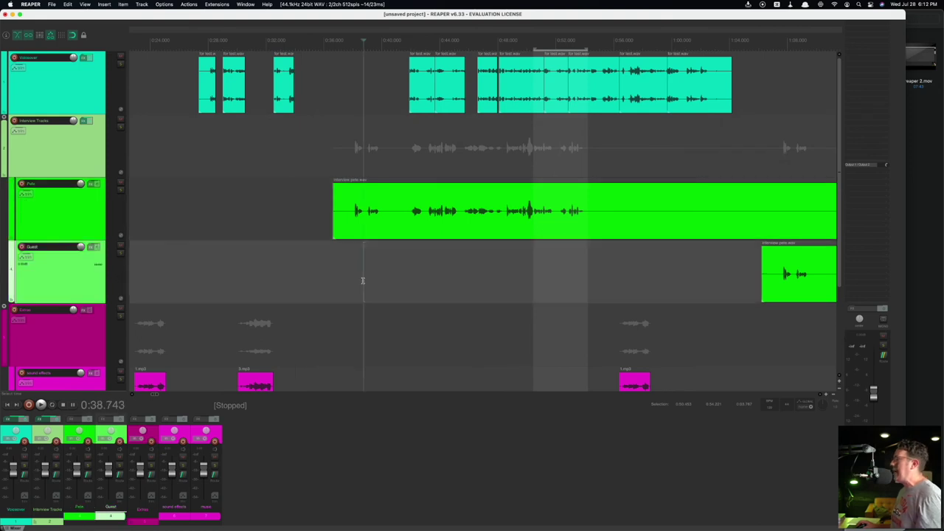
Step: Open the Render to File settings for the podcast project and move the dialog so the tracks stay visible
{"action": "scroll", "coordinate": [363, 280], "scroll_direction": "down", "scroll_amount": 5}
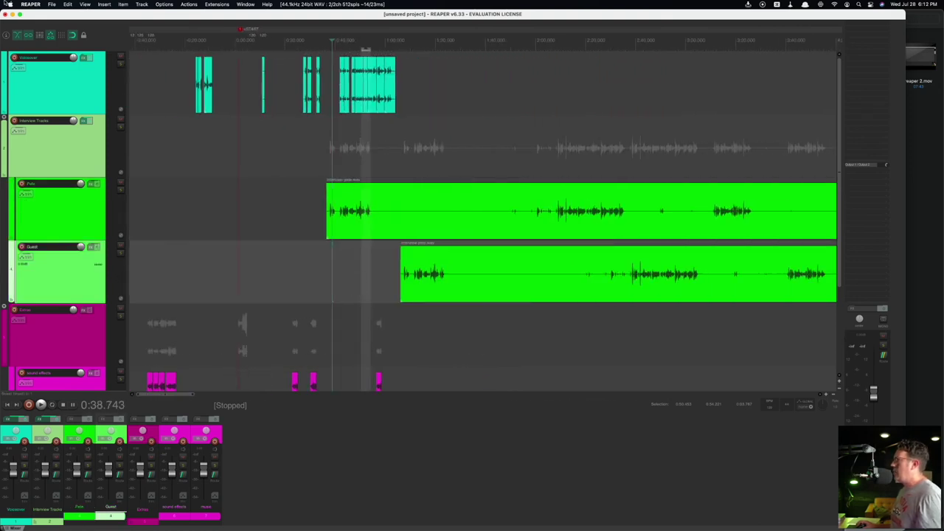
{"action": "left_click", "coordinate": [52, 5]}
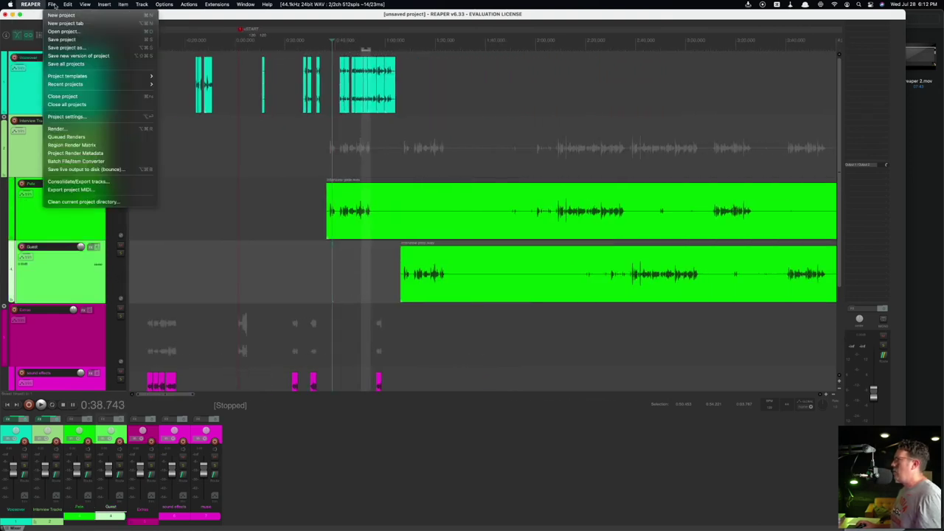
{"action": "left_click", "coordinate": [78, 129]}
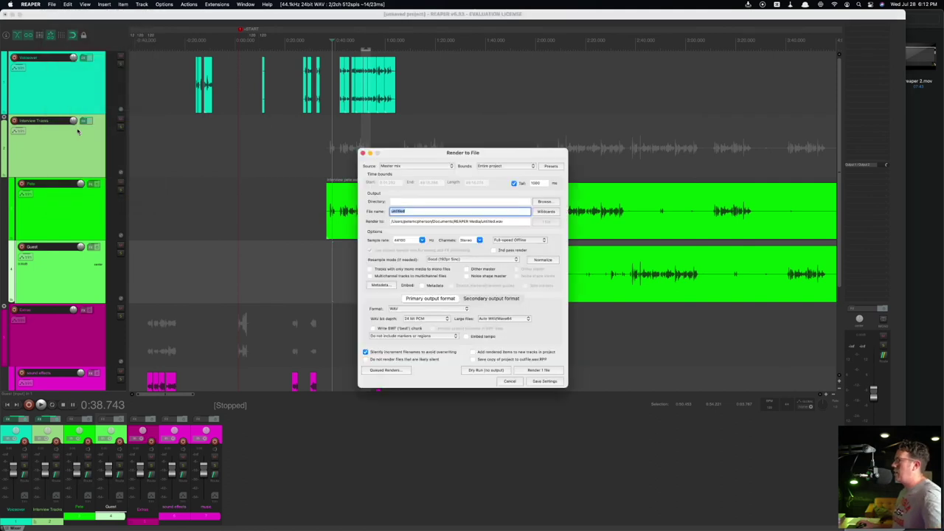
{"action": "left_click_drag", "start_coordinate": [407, 152], "coordinate": [483, 199]}
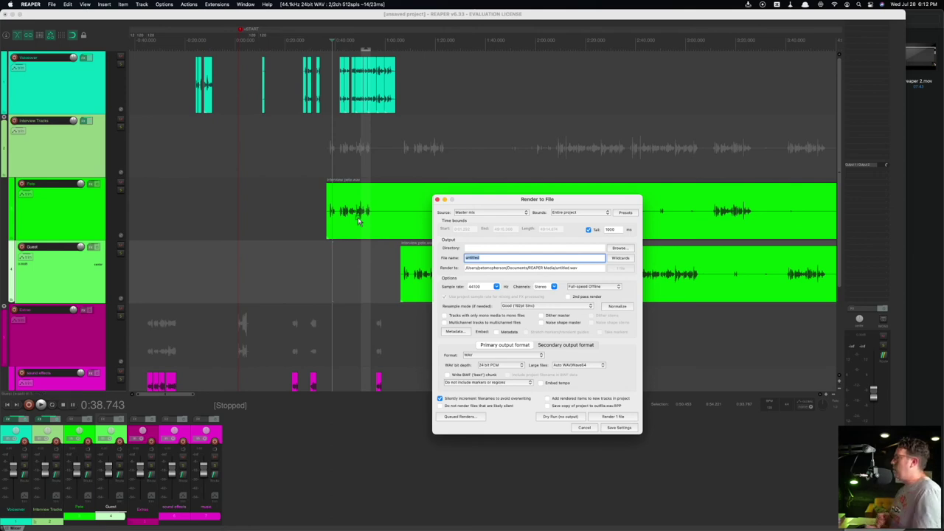
{"action": "left_click_drag", "start_coordinate": [502, 203], "coordinate": [492, 167]}
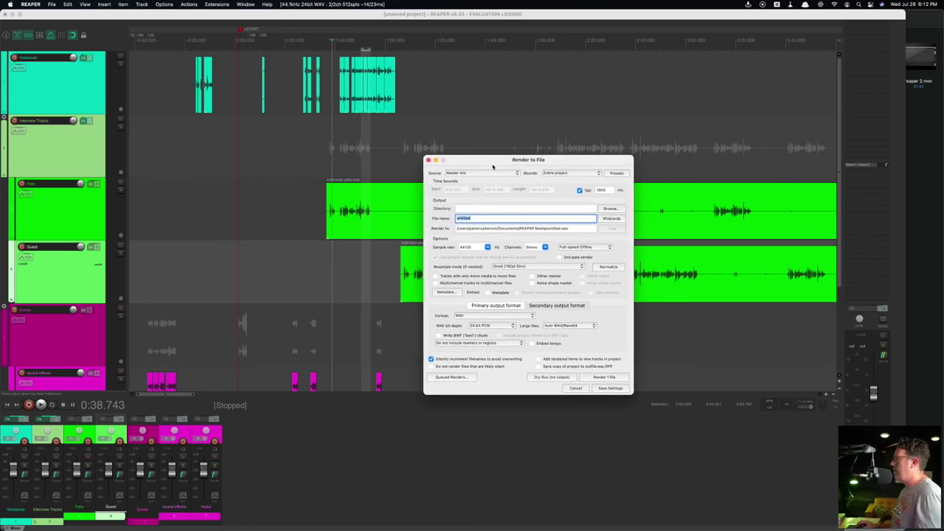
Step: Set the render source to Selected tracks (stems) and select all tracks in the project
{"action": "left_click", "coordinate": [484, 174]}
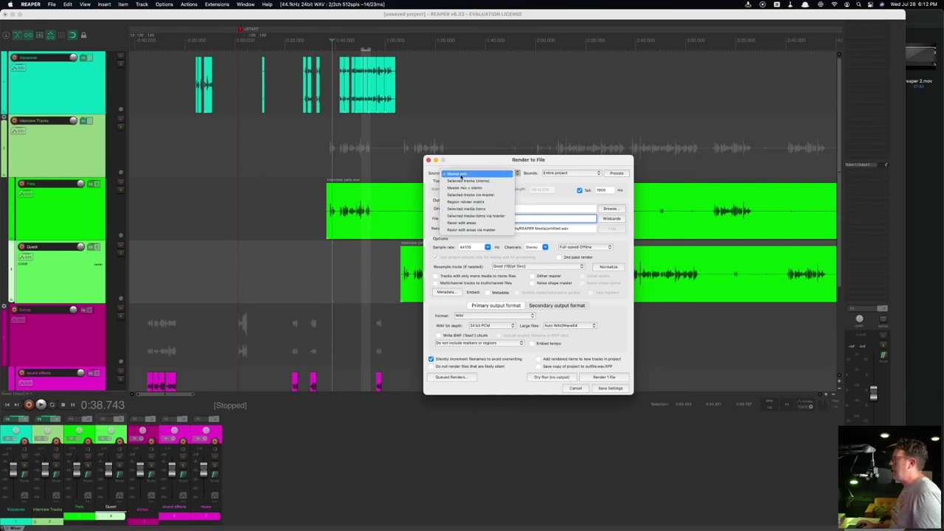
{"action": "left_click", "coordinate": [463, 180]}
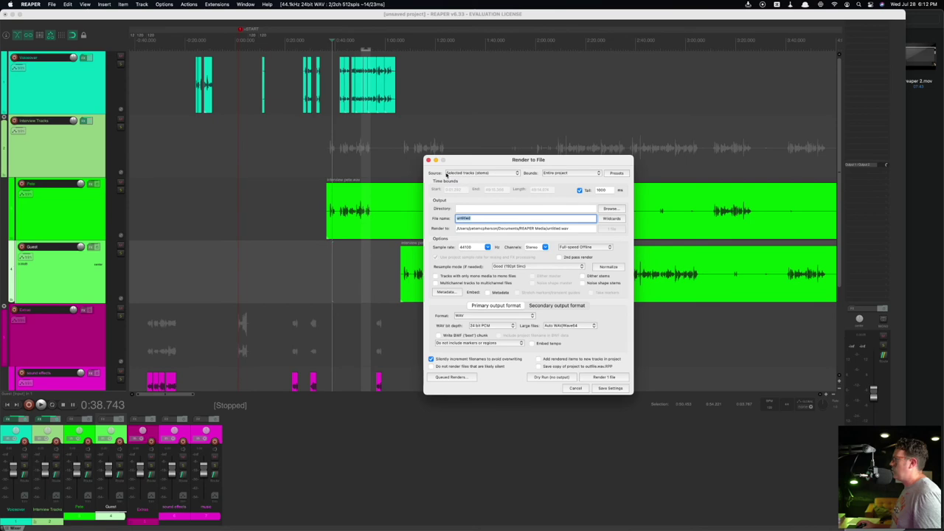
{"action": "left_click", "coordinate": [211, 191]}
{"action": "left_click", "coordinate": [47, 277]}
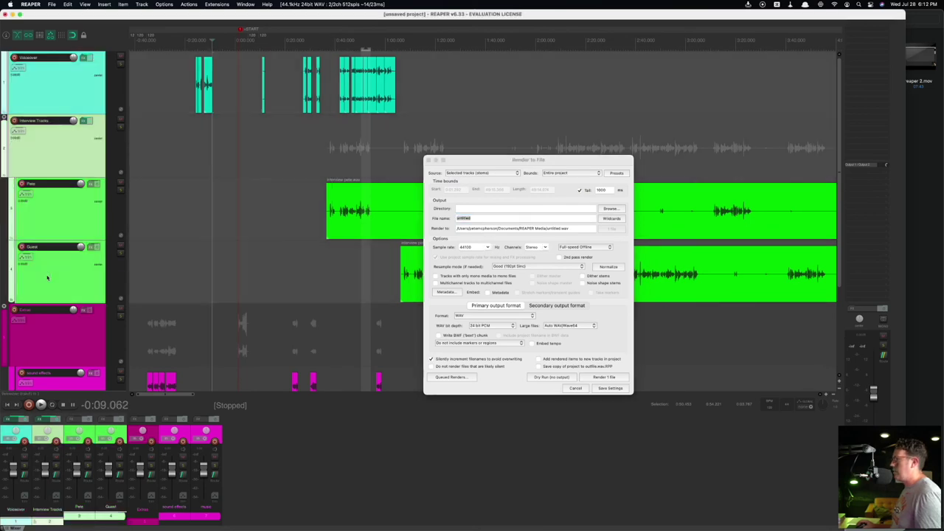
{"action": "scroll", "coordinate": [47, 277], "scroll_direction": "down", "scroll_amount": 3}
{"action": "key", "text": "super+a"}
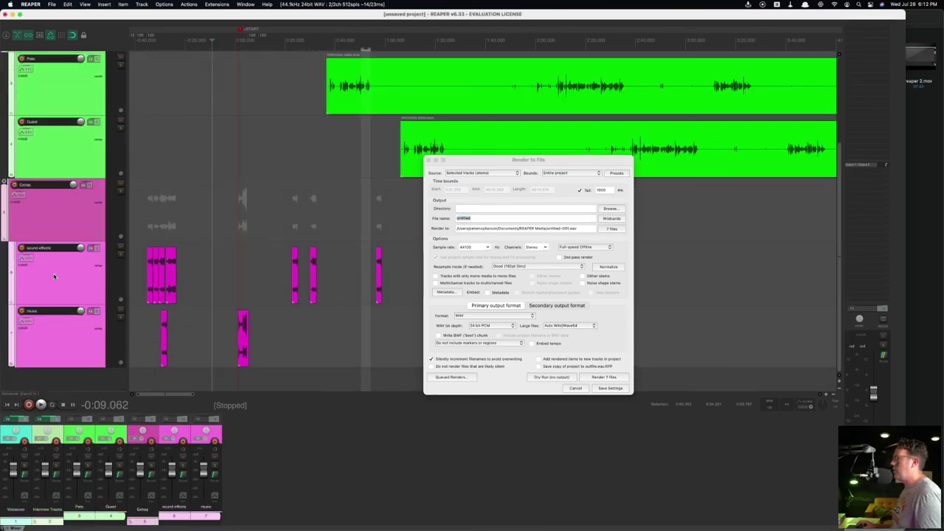
Step: Replace the stem selection with the Interview Tracks folder and its two child tracks
{"action": "scroll", "coordinate": [89, 251], "scroll_direction": "up", "scroll_amount": 3}
{"action": "left_click", "coordinate": [134, 219]}
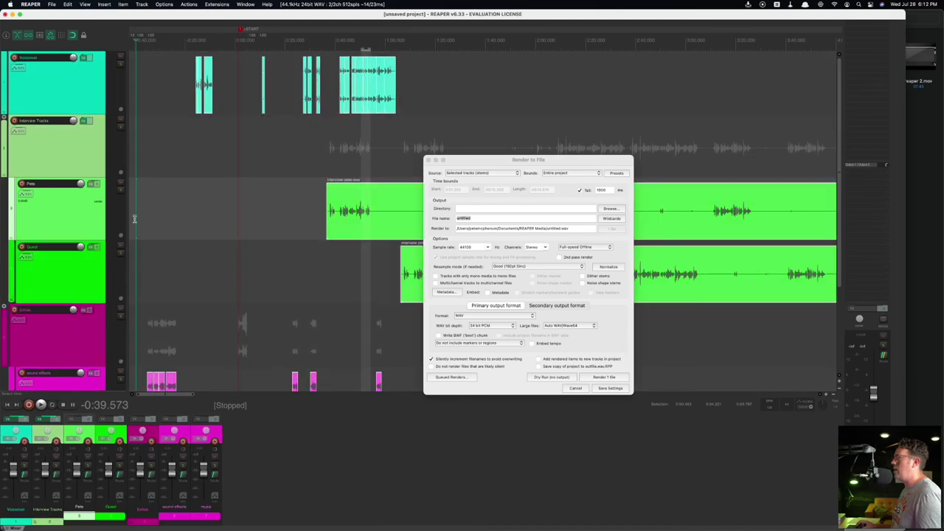
{"action": "left_click", "coordinate": [53, 99]}
{"action": "left_click_drag", "start_coordinate": [57, 140], "coordinate": [56, 275]}
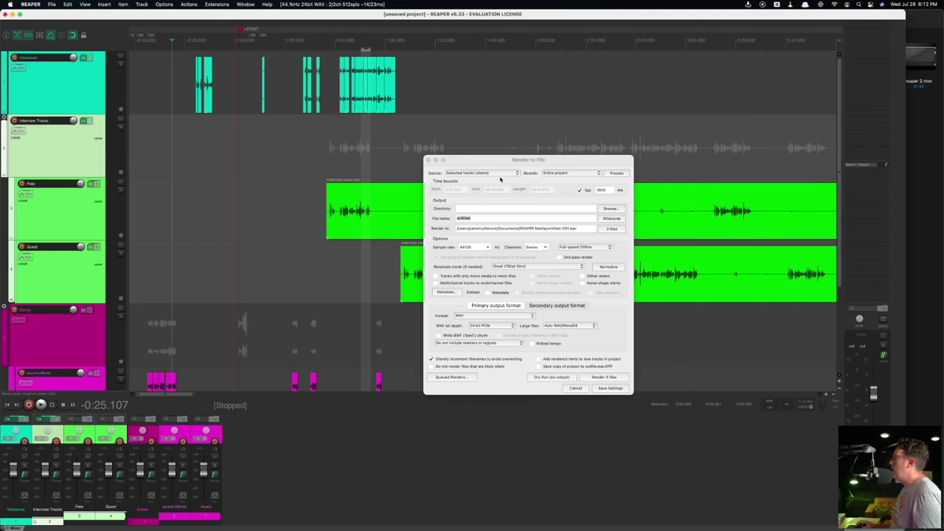
Step: Set the render source to Master mix and look through the interview, sound effects and music tracks it covers
{"action": "left_click", "coordinate": [493, 176]}
{"action": "left_click", "coordinate": [515, 172]}
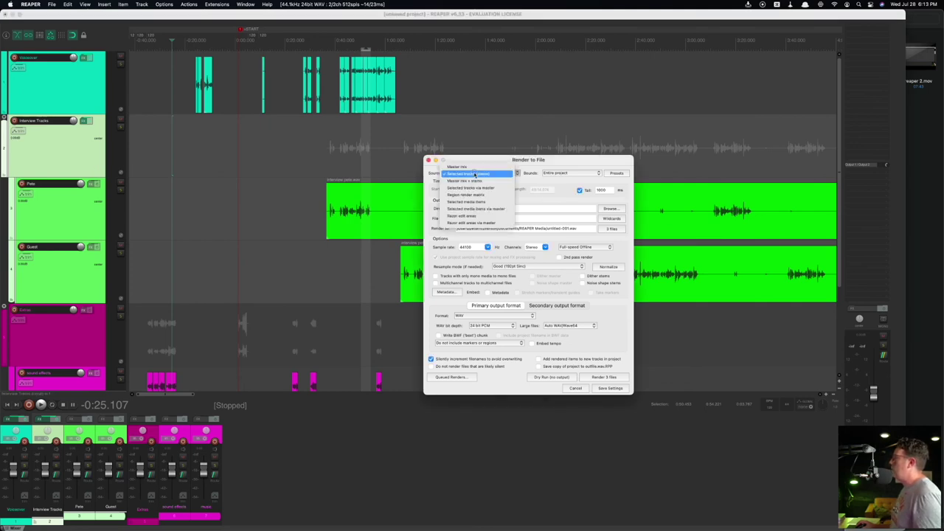
{"action": "left_click", "coordinate": [495, 165]}
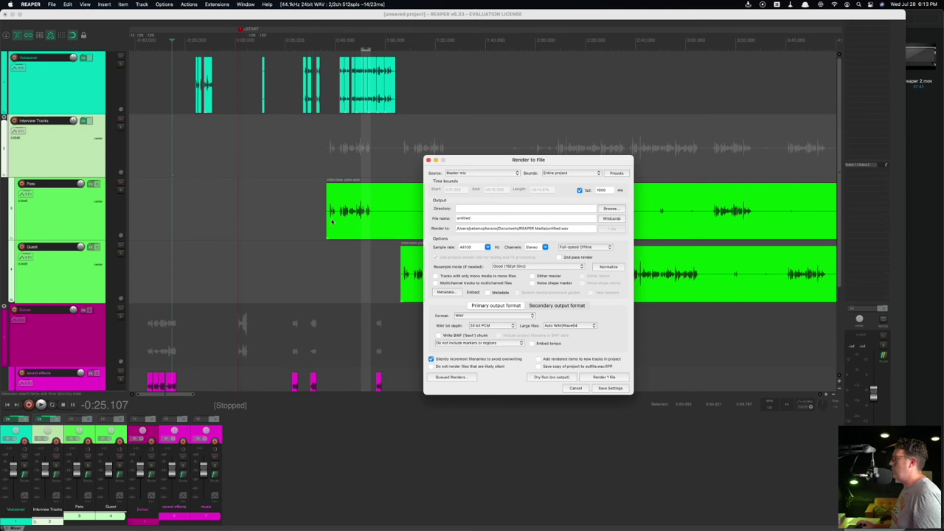
{"action": "left_click", "coordinate": [63, 271]}
{"action": "scroll", "coordinate": [63, 270], "scroll_direction": "down", "scroll_amount": 3}
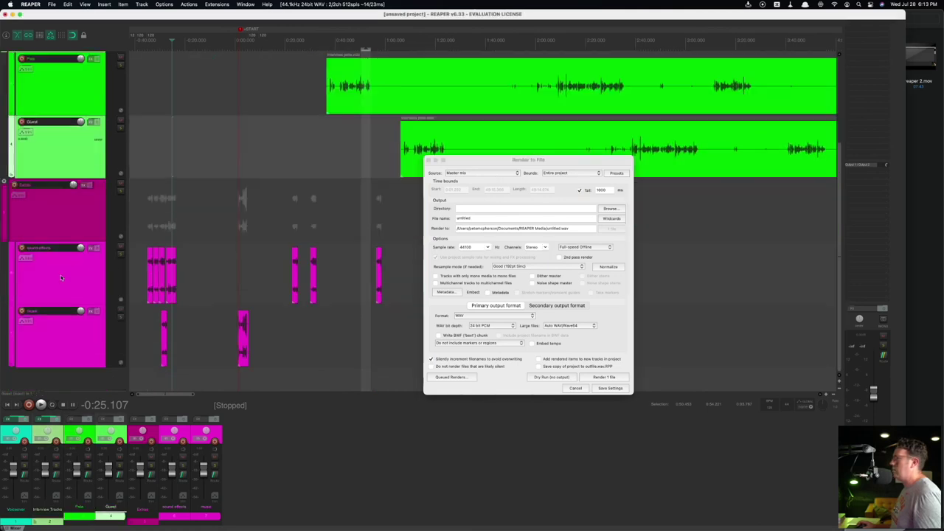
{"action": "left_click", "coordinate": [61, 276]}
{"action": "left_click", "coordinate": [79, 345]}
{"action": "scroll", "coordinate": [79, 345], "scroll_direction": "up", "scroll_amount": 3}
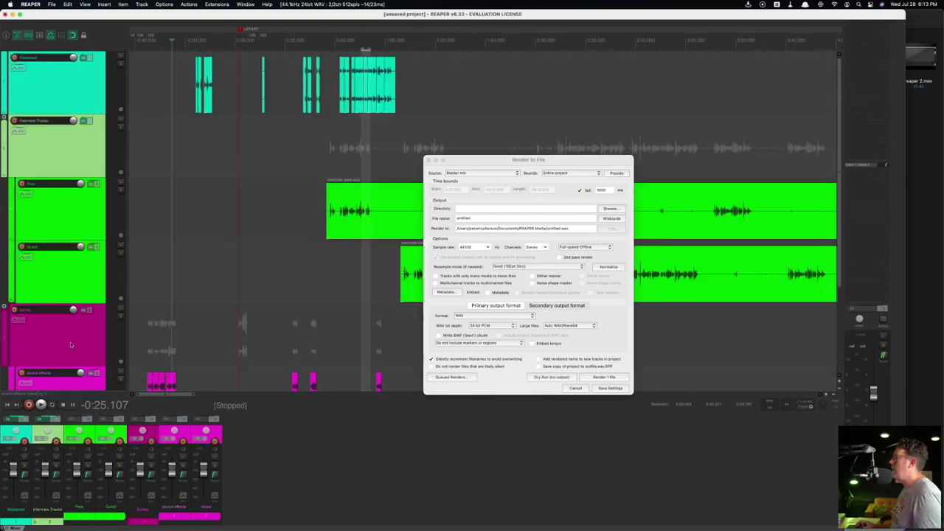
{"action": "left_click", "coordinate": [71, 226]}
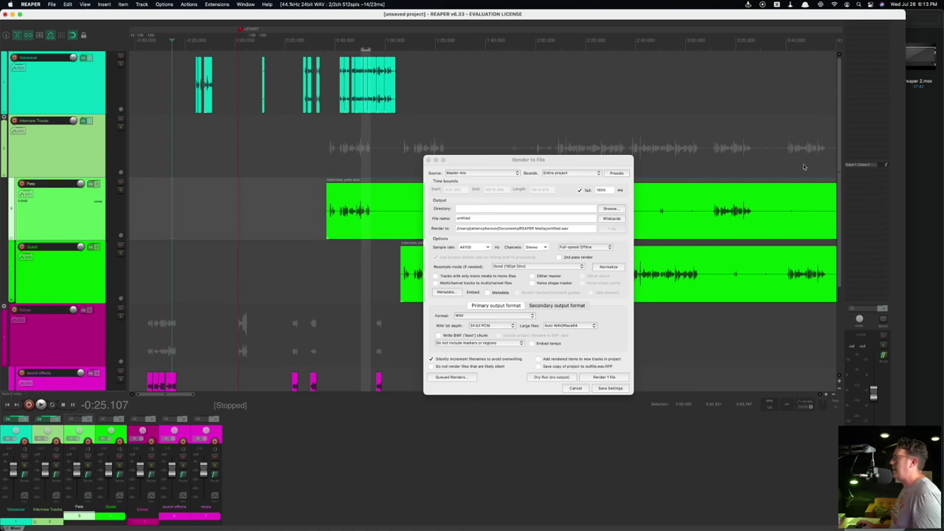
Step: Make a time selection about 2:27 long from shortly before the START marker, keeping the render bounds at Entire project
{"action": "left_click", "coordinate": [309, 181]}
{"action": "left_click_drag", "start_coordinate": [214, 136], "coordinate": [584, 129]}
{"action": "left_click", "coordinate": [564, 172]}
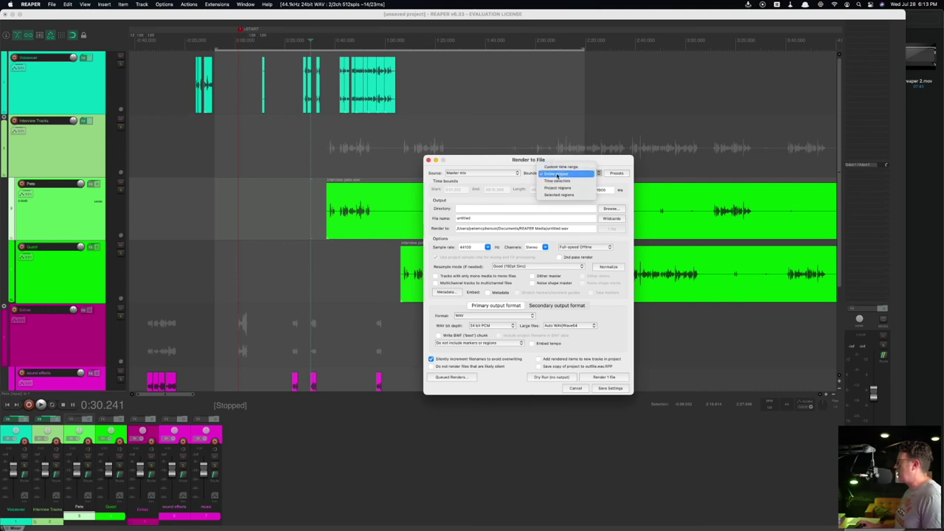
{"action": "left_click", "coordinate": [557, 174]}
Step: Examine the sound effects and music clips before the START marker in relation to the Entire project render bounds
{"action": "scroll", "coordinate": [324, 188], "scroll_direction": "down", "scroll_amount": 5}
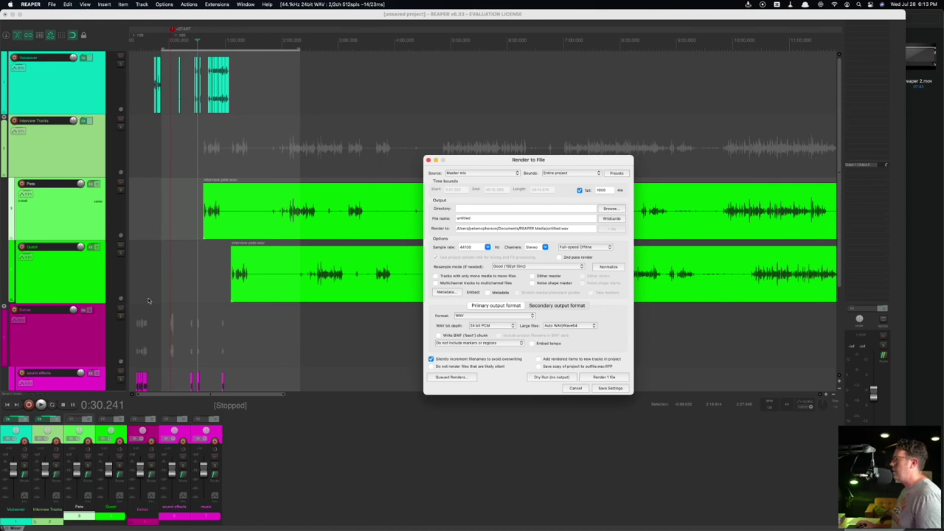
{"action": "scroll", "coordinate": [151, 301], "scroll_direction": "down", "scroll_amount": 1}
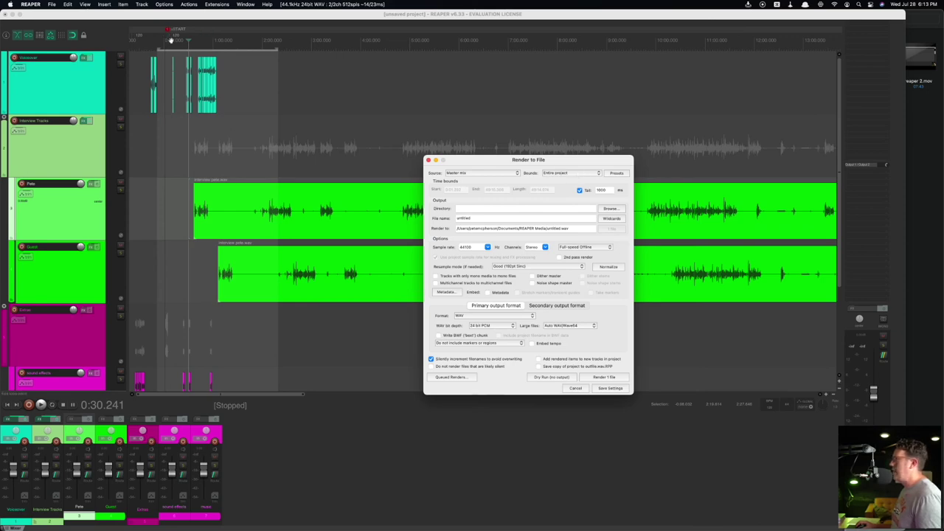
{"action": "left_click", "coordinate": [144, 248]}
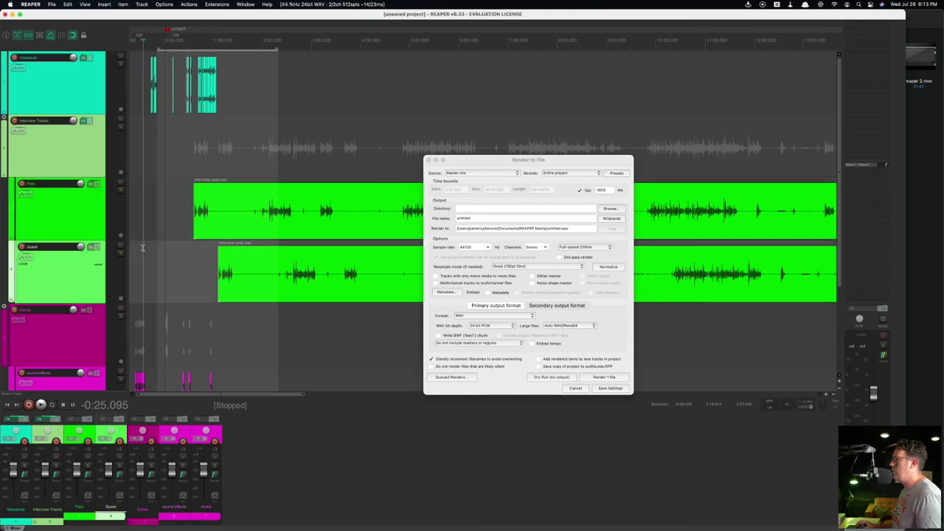
{"action": "key", "text": "grave"}
{"action": "key", "text": "grave"}
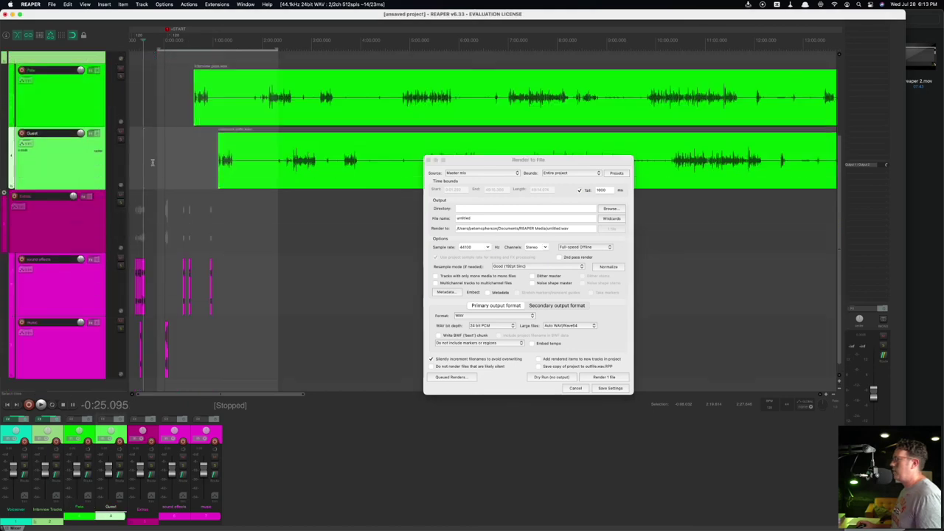
{"action": "scroll", "coordinate": [145, 162], "scroll_direction": "up", "scroll_amount": 2}
{"action": "scroll", "coordinate": [144, 162], "scroll_direction": "up", "scroll_amount": 3}
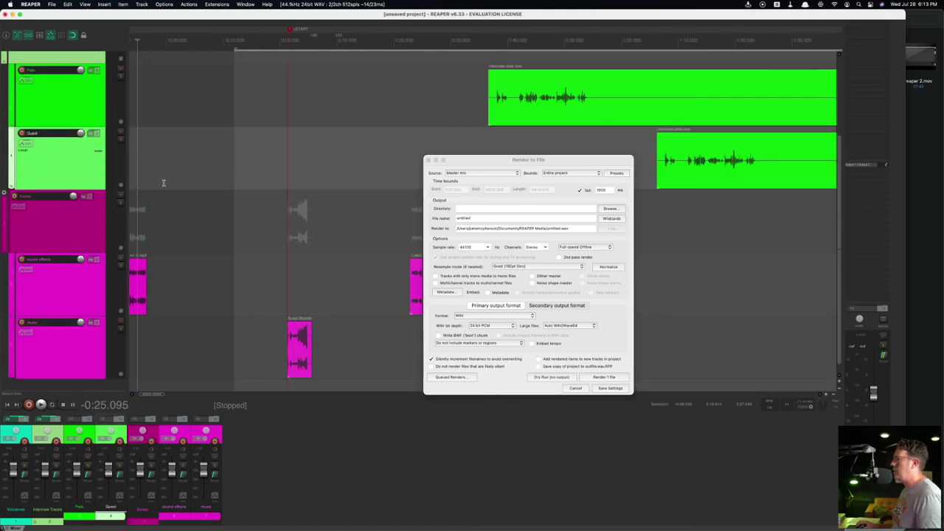
{"action": "scroll", "coordinate": [178, 175], "scroll_direction": "up", "scroll_amount": 2}
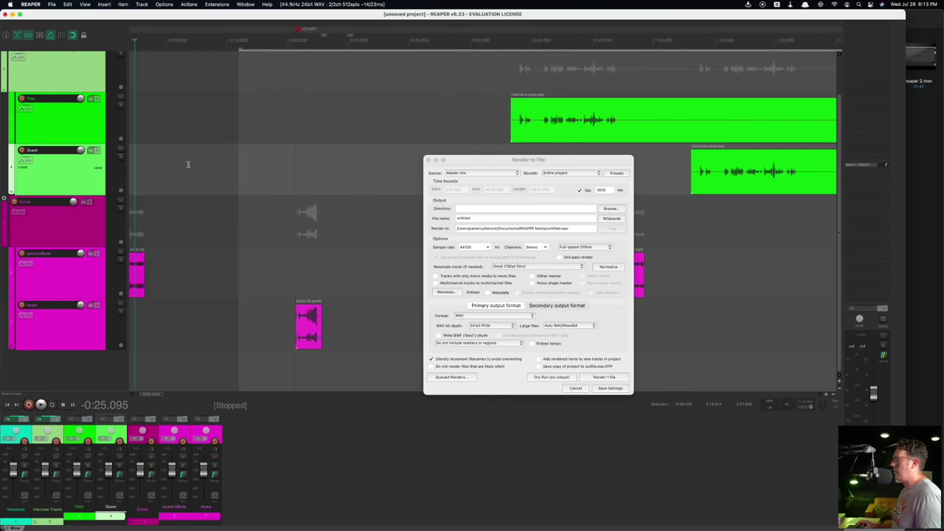
{"action": "scroll", "coordinate": [180, 165], "scroll_direction": "left", "scroll_amount": 3}
{"action": "left_click", "coordinate": [299, 140]}
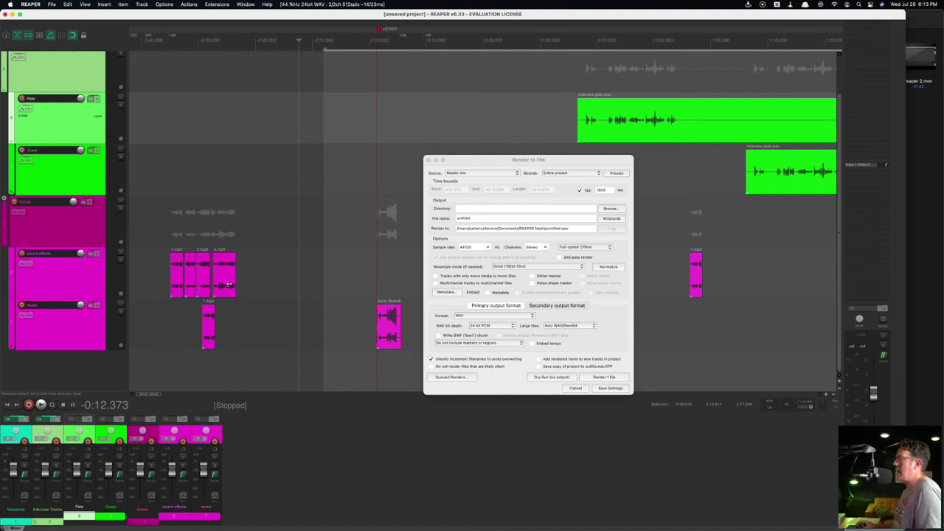
{"action": "left_click", "coordinate": [195, 182]}
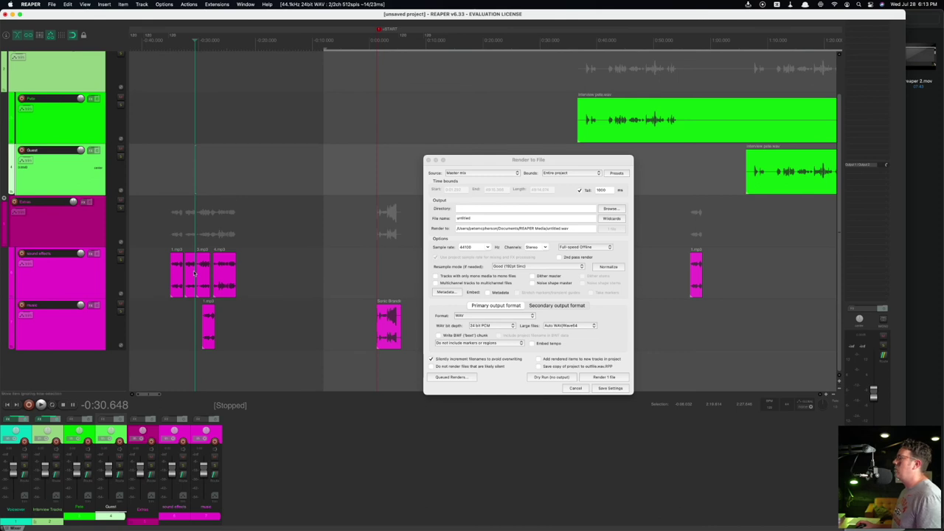
{"action": "left_click", "coordinate": [579, 177]}
{"action": "left_click", "coordinate": [568, 174]}
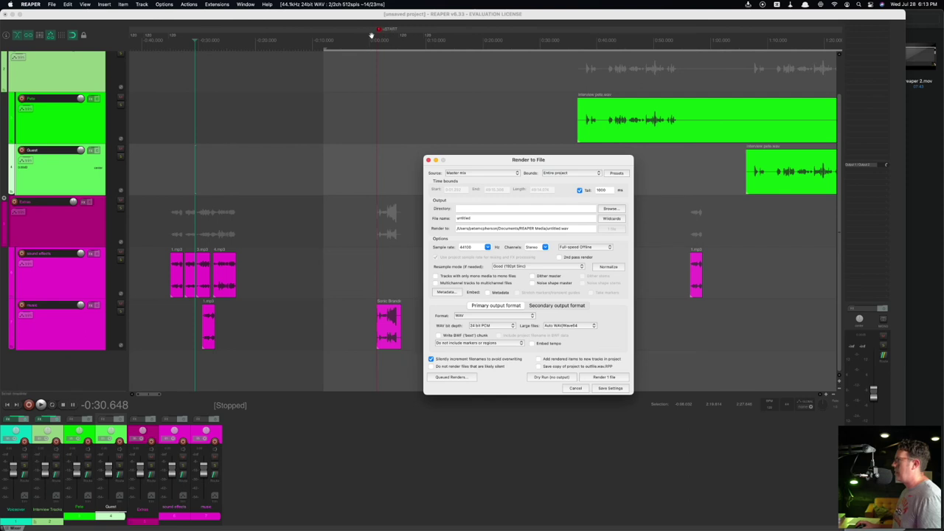
Step: Make a time selection about 6 minutes long just after the interview clips end, and place the edit cursor at 25:59.085 on Extras
{"action": "left_click", "coordinate": [410, 91]}
{"action": "scroll", "coordinate": [456, 104], "scroll_direction": "up", "scroll_amount": 8}
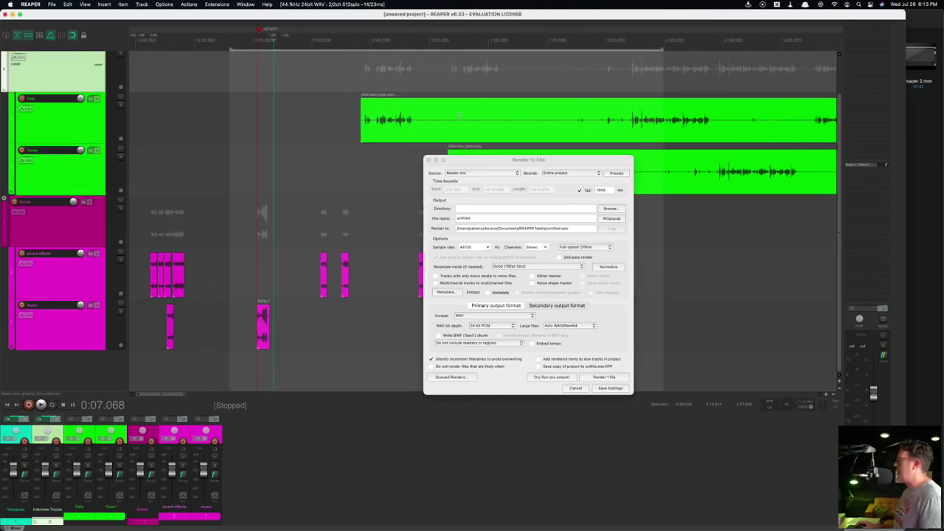
{"action": "scroll", "coordinate": [264, 77], "scroll_direction": "down", "scroll_amount": 1}
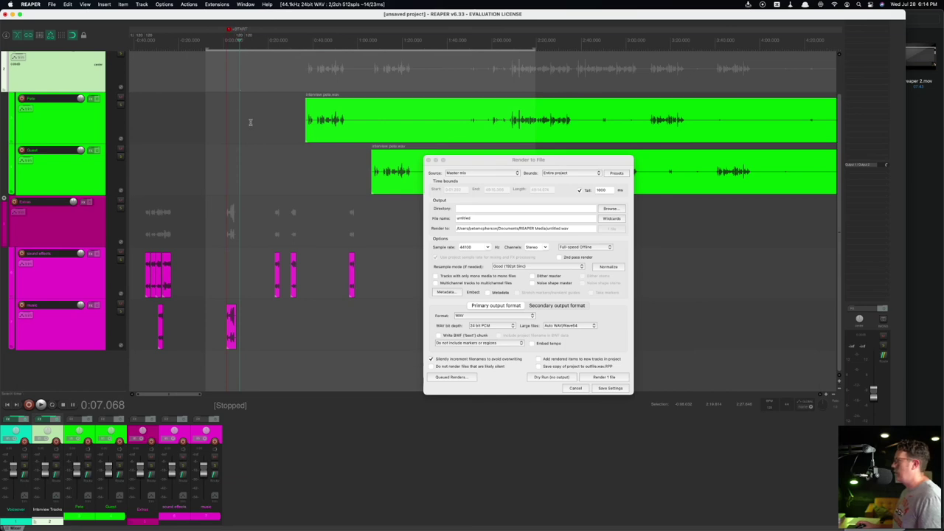
{"action": "scroll", "coordinate": [251, 123], "scroll_direction": "down", "scroll_amount": 6}
{"action": "scroll", "coordinate": [486, 116], "scroll_direction": "down", "scroll_amount": 1}
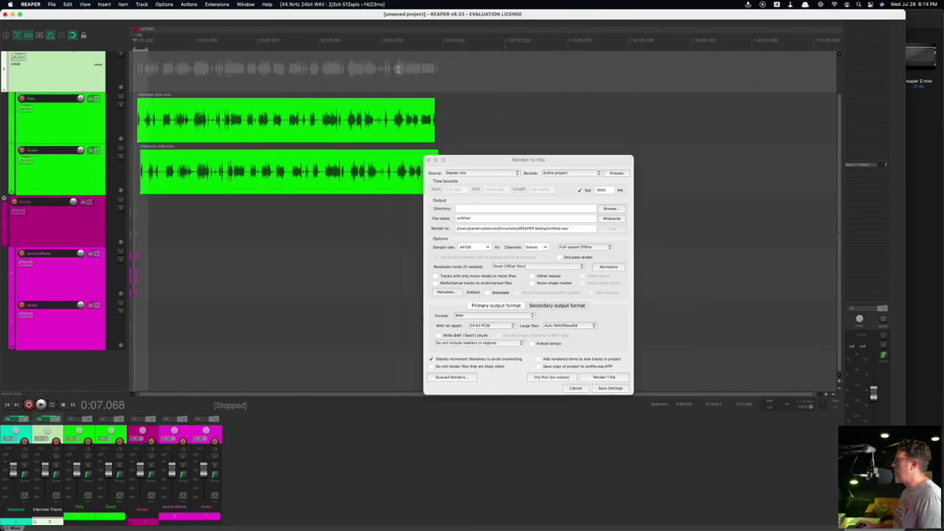
{"action": "scroll", "coordinate": [426, 142], "scroll_direction": "down", "scroll_amount": 1}
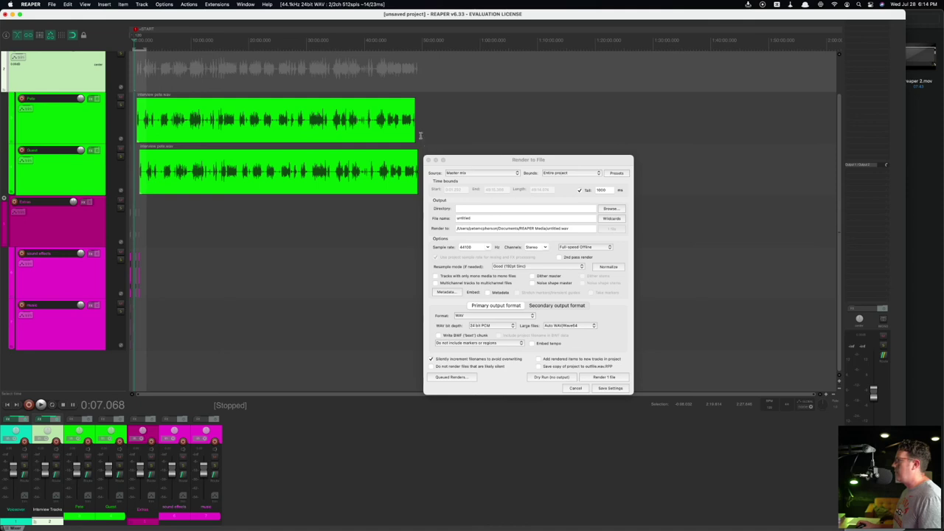
{"action": "left_click_drag", "start_coordinate": [422, 46], "coordinate": [457, 52]}
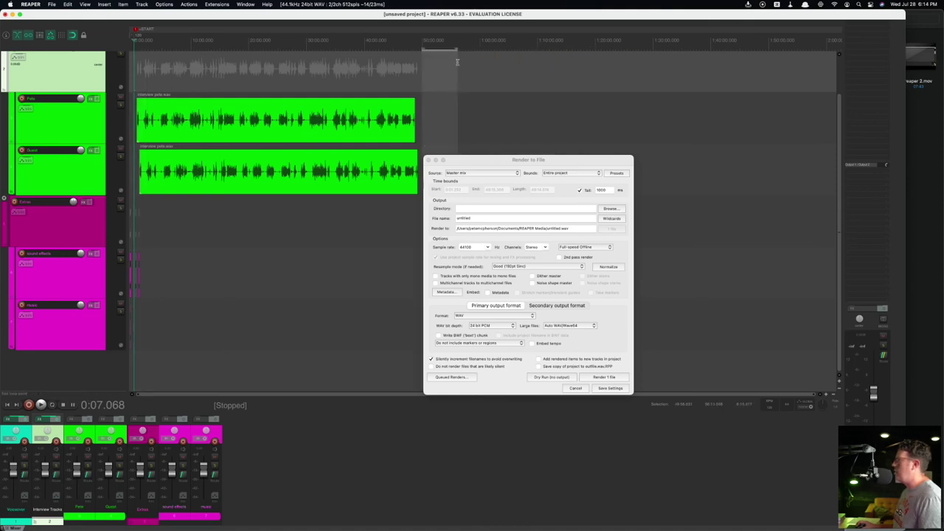
{"action": "left_click", "coordinate": [303, 230]}
{"action": "left_click", "coordinate": [283, 212]}
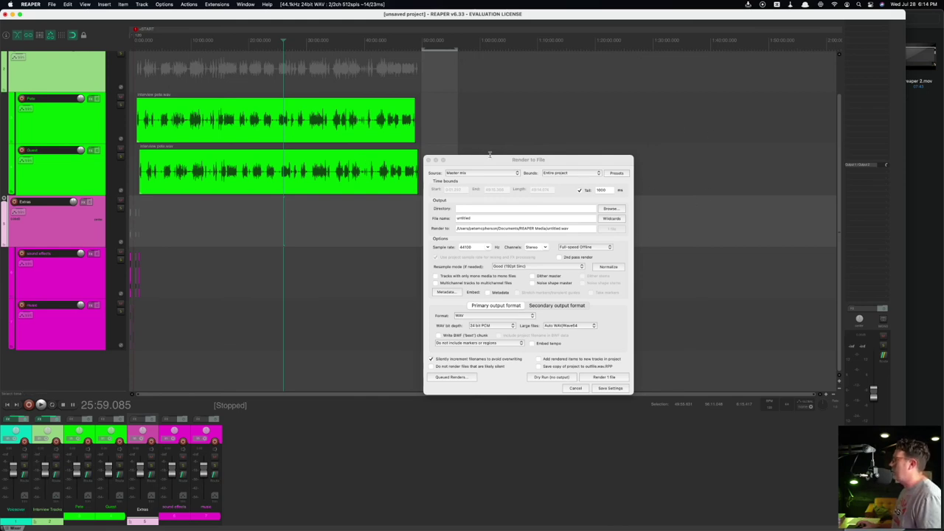
Step: Set the render output directory to the Downloads folder, keeping the file name untitled
{"action": "left_click_drag", "start_coordinate": [486, 159], "coordinate": [462, 127]}
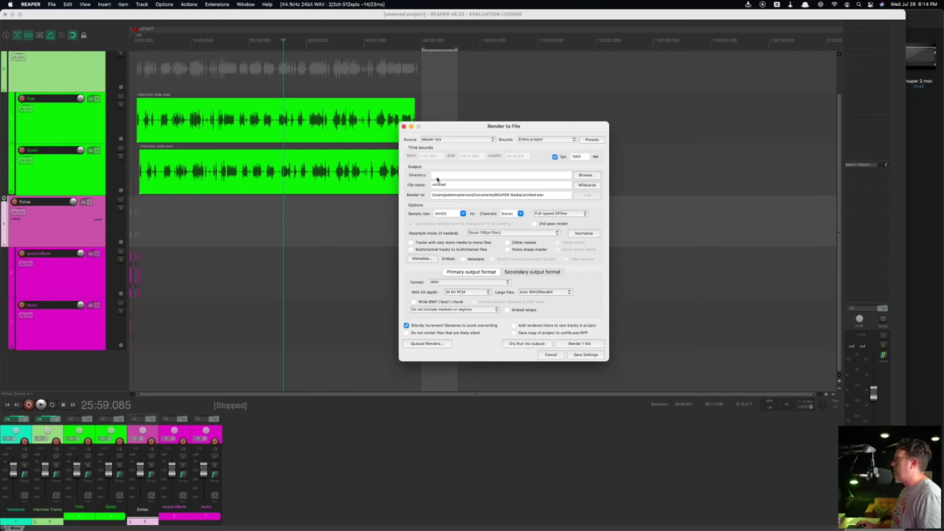
{"action": "left_click", "coordinate": [580, 175]}
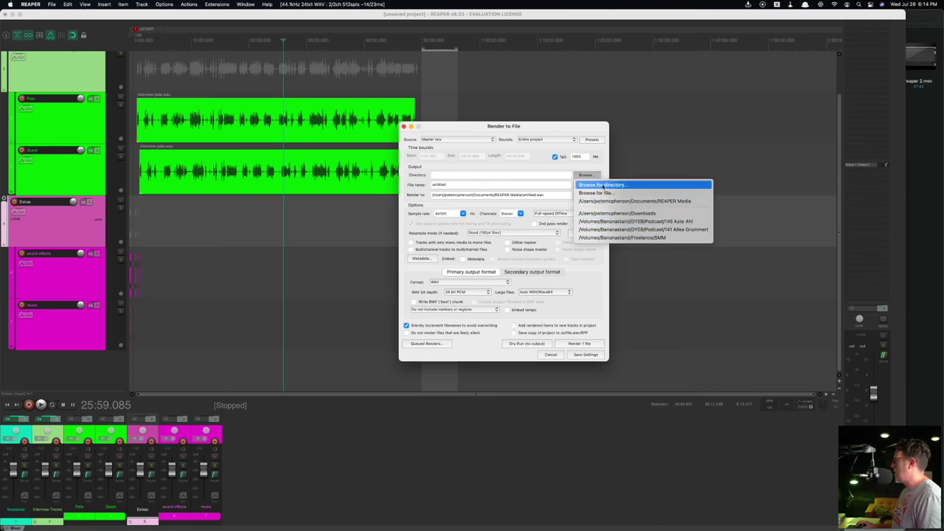
{"action": "left_click", "coordinate": [603, 185]}
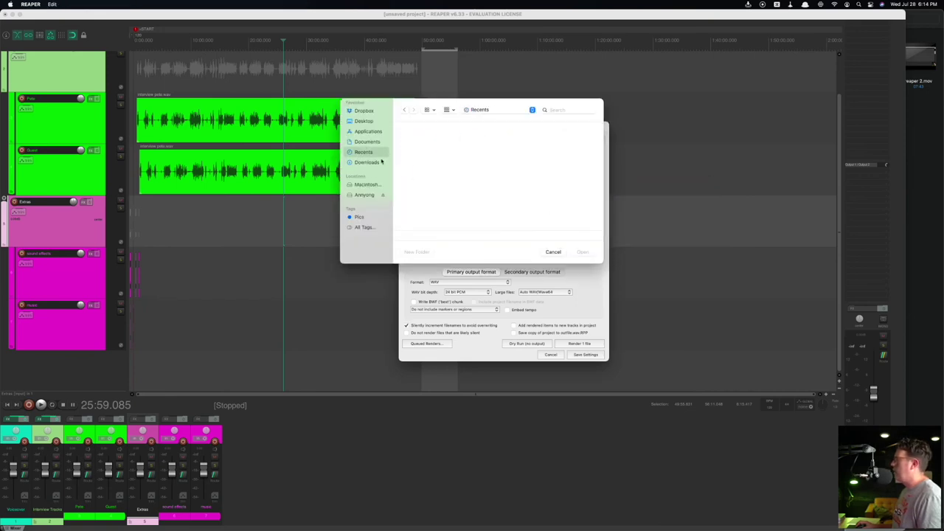
{"action": "left_click", "coordinate": [550, 252]}
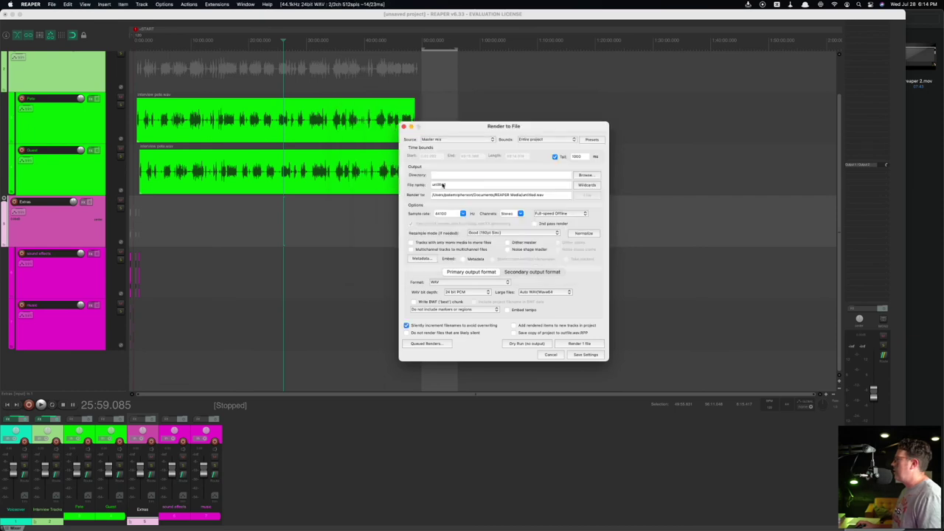
{"action": "double_click", "coordinate": [443, 185]}
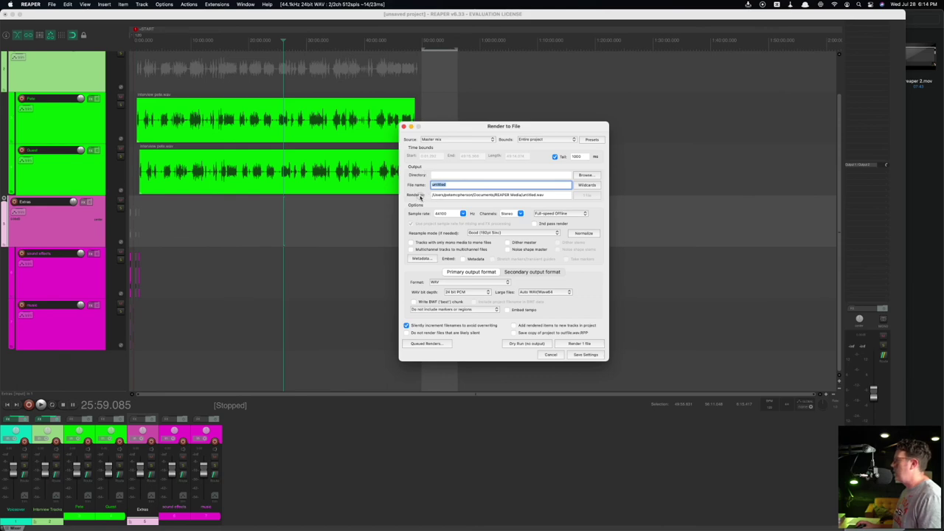
{"action": "left_click", "coordinate": [586, 177]}
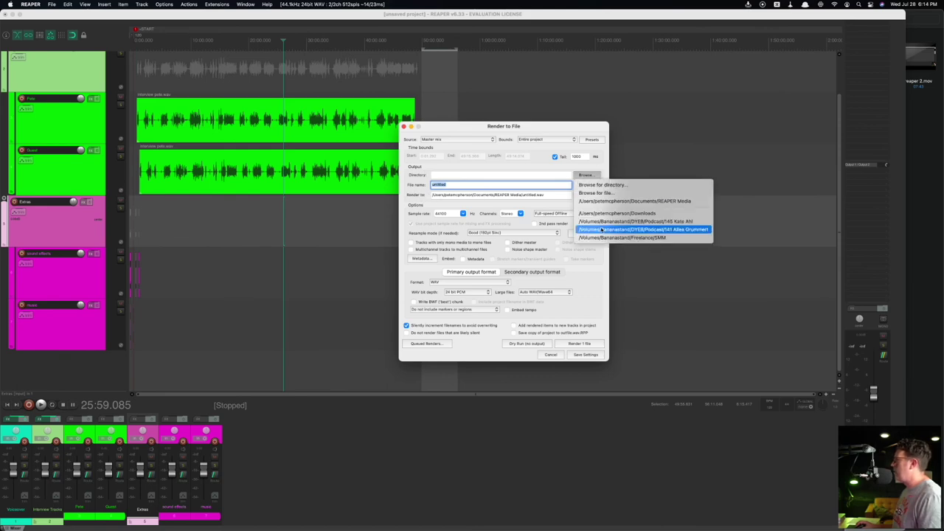
{"action": "left_click", "coordinate": [620, 214]}
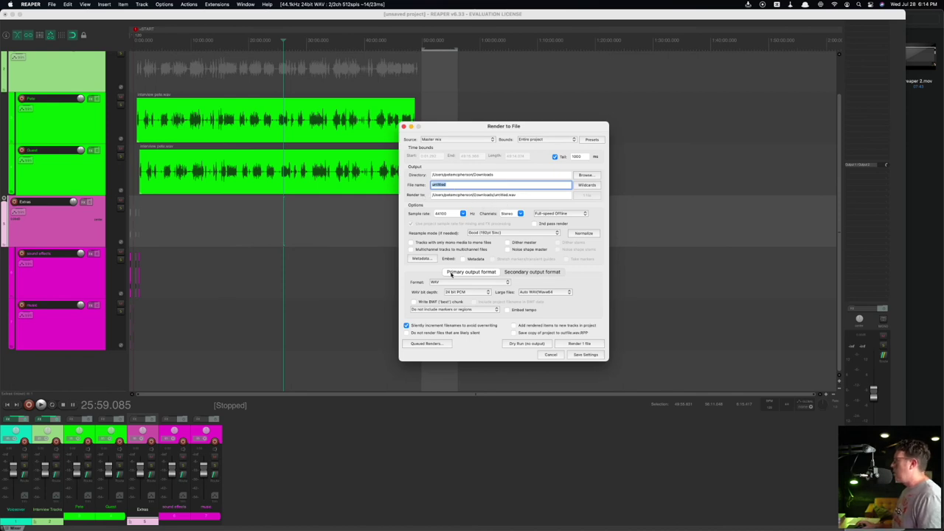
Step: Look through the primary and secondary output formats and the WAV bit depth options for the render
{"action": "left_click", "coordinate": [453, 282]}
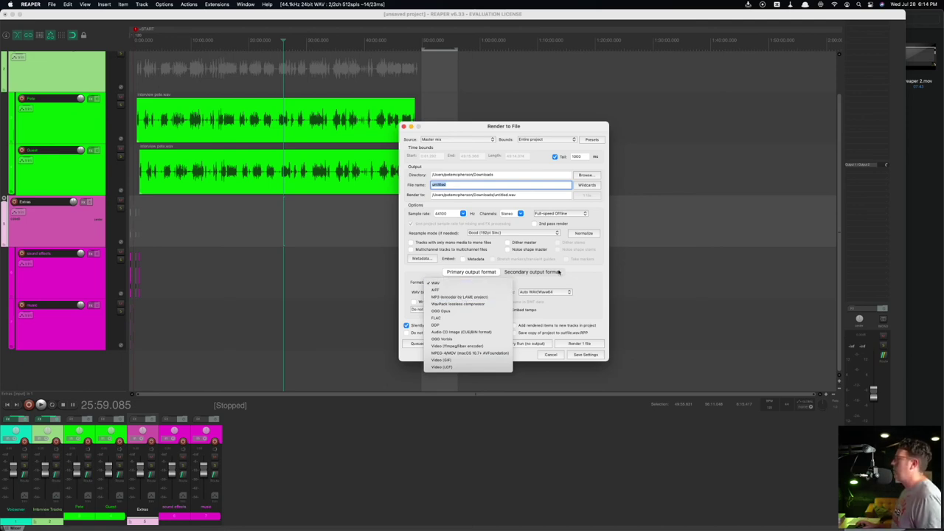
{"action": "left_click", "coordinate": [544, 273]}
{"action": "left_click", "coordinate": [544, 272]}
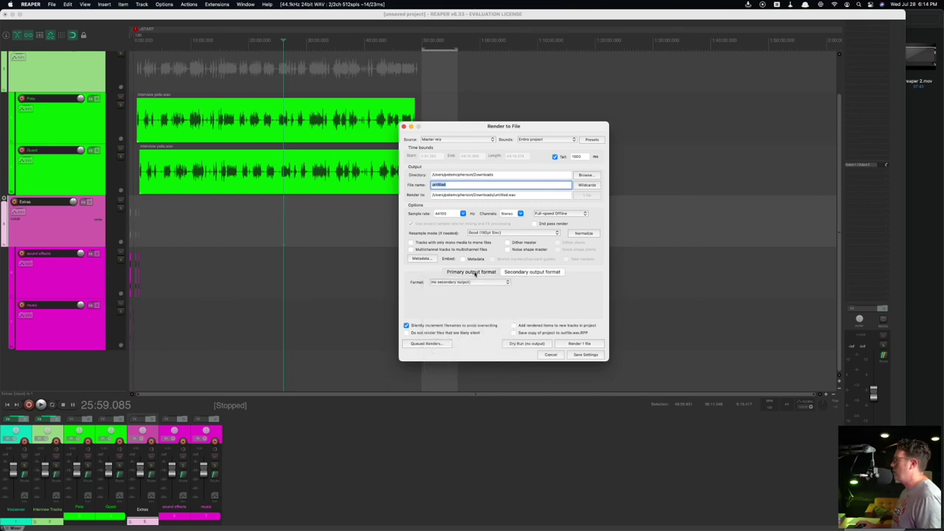
{"action": "left_click", "coordinate": [472, 282]}
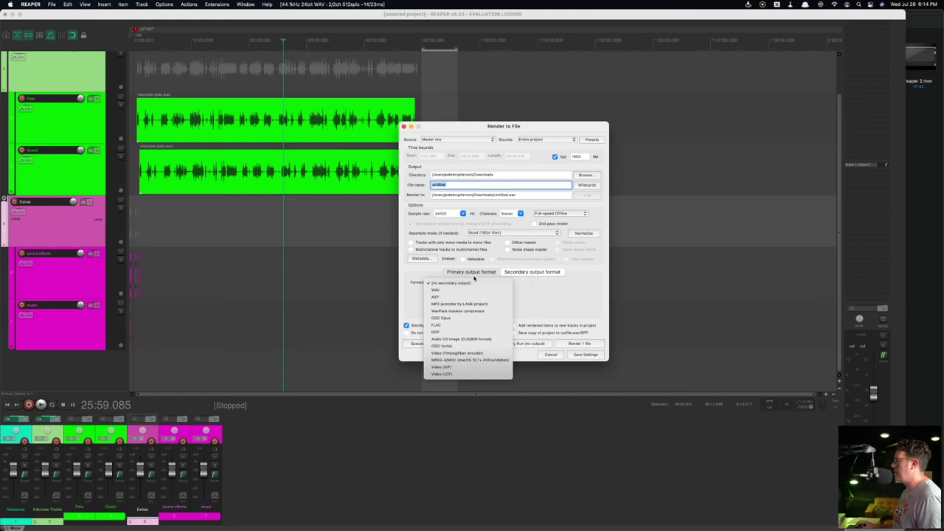
{"action": "left_click", "coordinate": [474, 278]}
{"action": "left_click", "coordinate": [474, 273]}
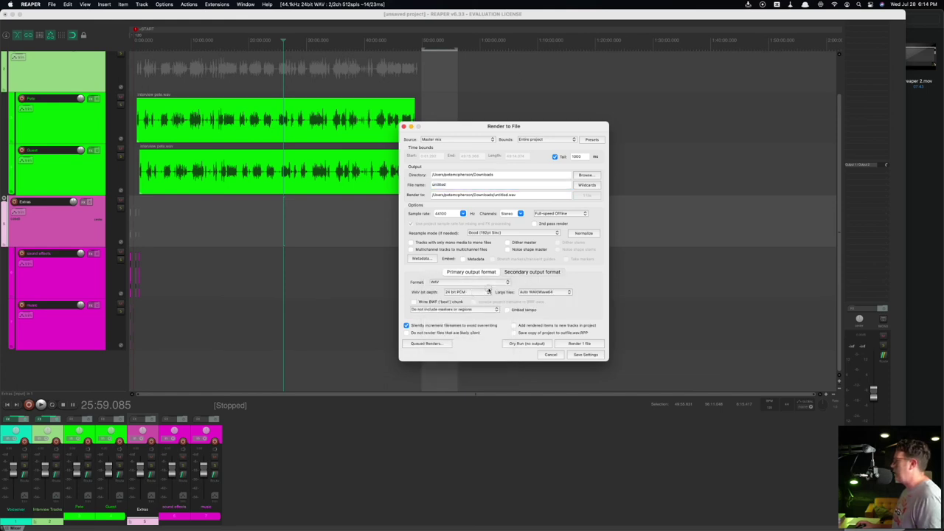
{"action": "left_click", "coordinate": [483, 292]}
{"action": "left_click", "coordinate": [485, 294]}
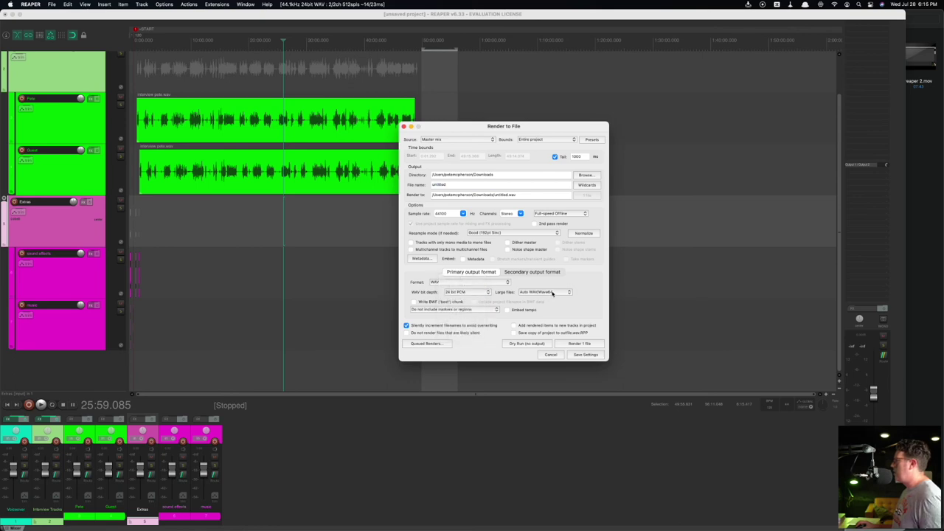
Step: Set the primary output format to MP3 with a constant bitrate of 96 kbps, and the render channels to Mono
{"action": "left_click", "coordinate": [458, 283]}
{"action": "left_click", "coordinate": [450, 299]}
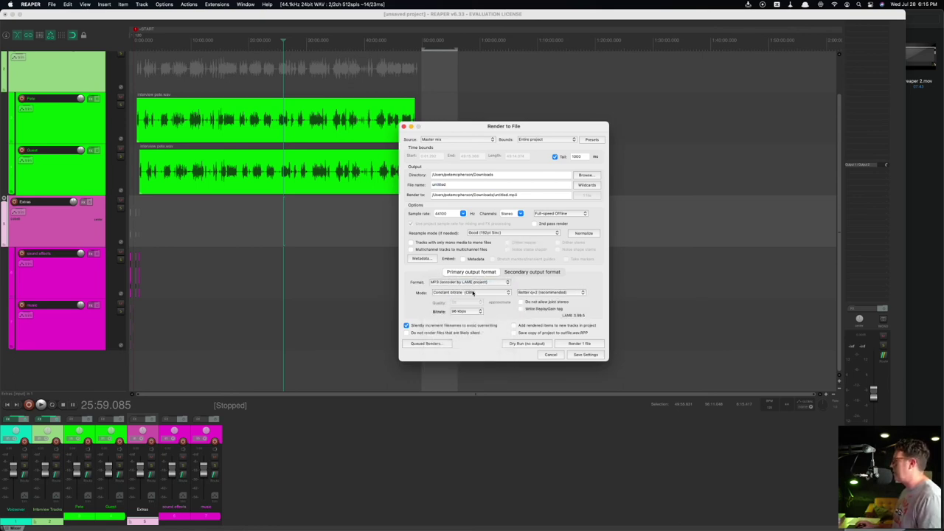
{"action": "left_click", "coordinate": [463, 311]}
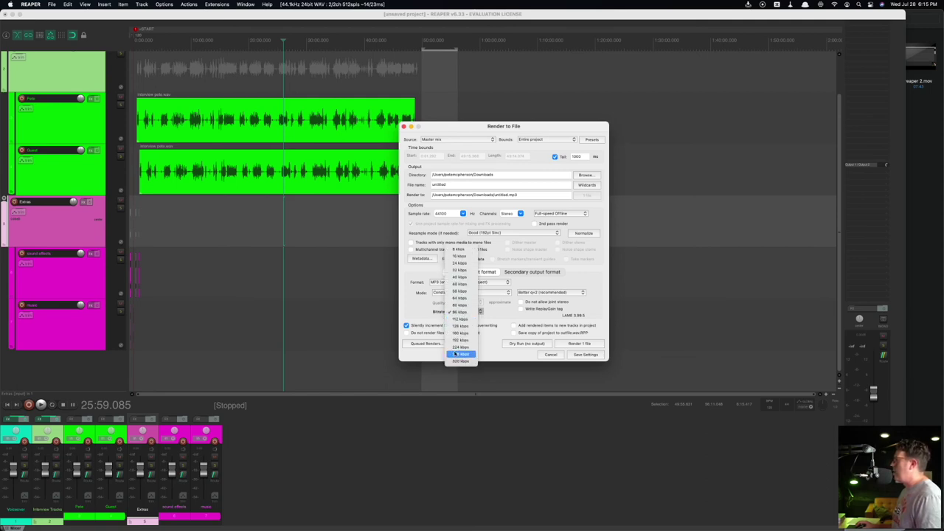
{"action": "left_click", "coordinate": [463, 312]}
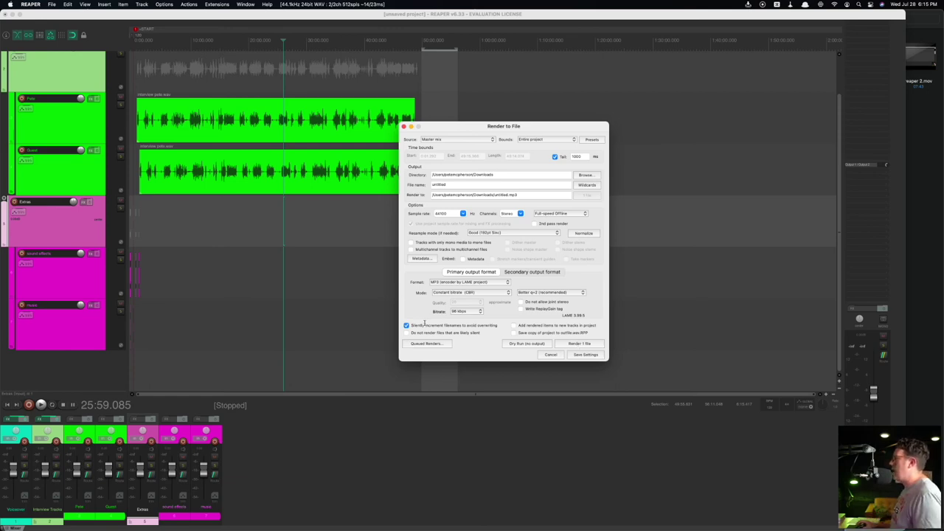
{"action": "left_click", "coordinate": [510, 213]}
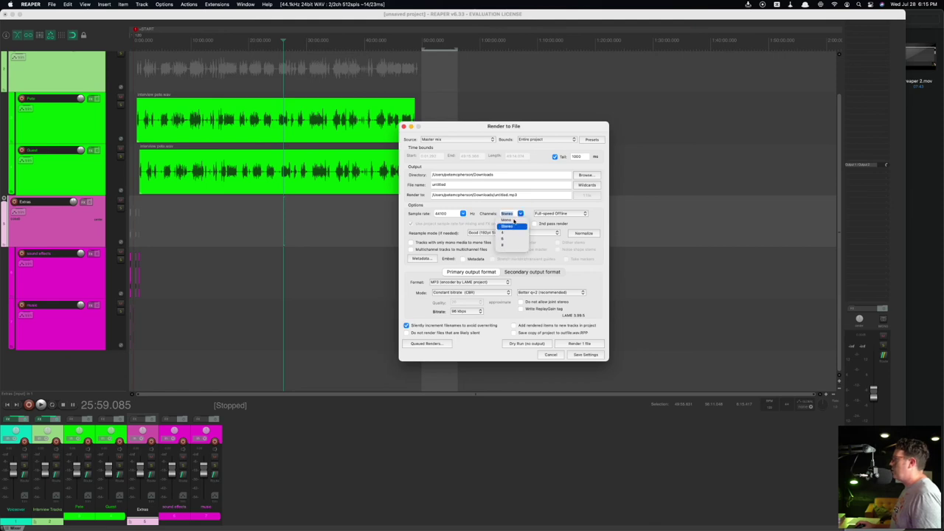
{"action": "left_click", "coordinate": [514, 221]}
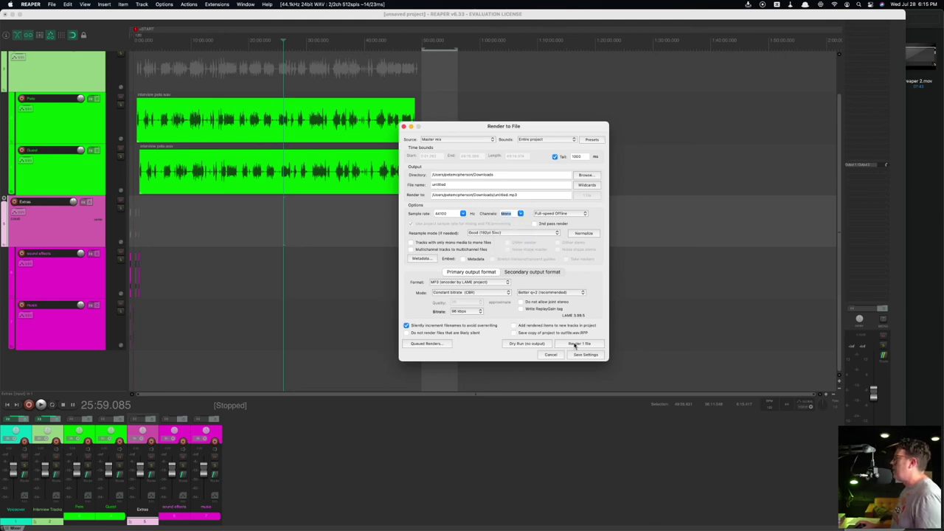
Step: Check the render speed options and make a time selection about 16 minutes long across the interview clips
{"action": "left_click", "coordinate": [546, 213]}
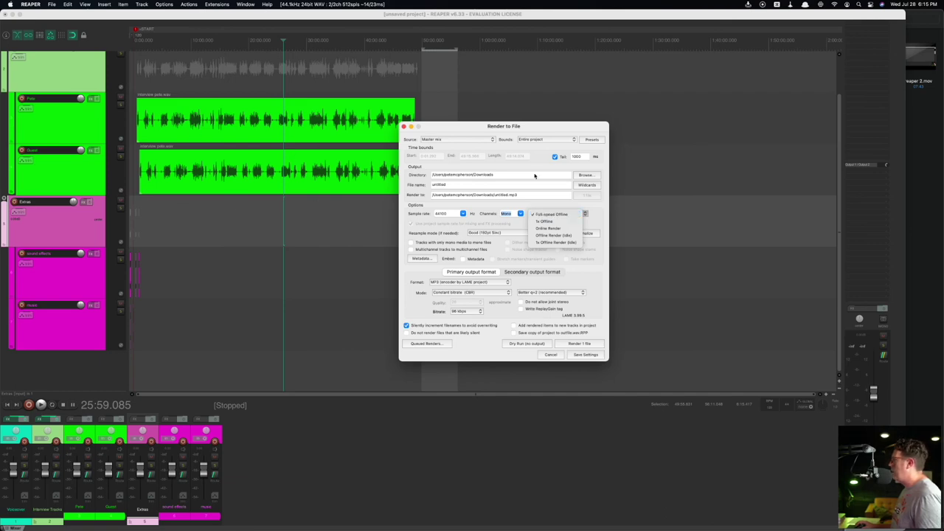
{"action": "left_click", "coordinate": [177, 214]}
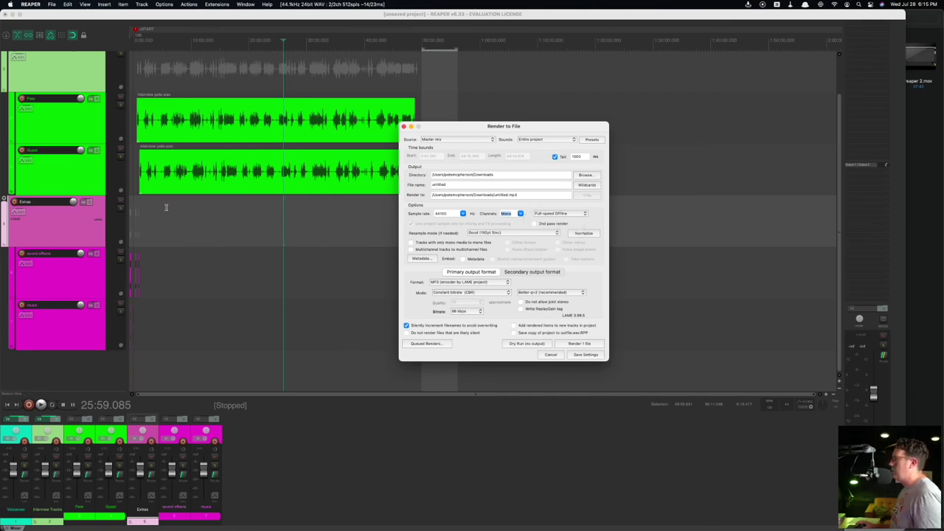
{"action": "left_click_drag", "start_coordinate": [164, 207], "coordinate": [262, 214]}
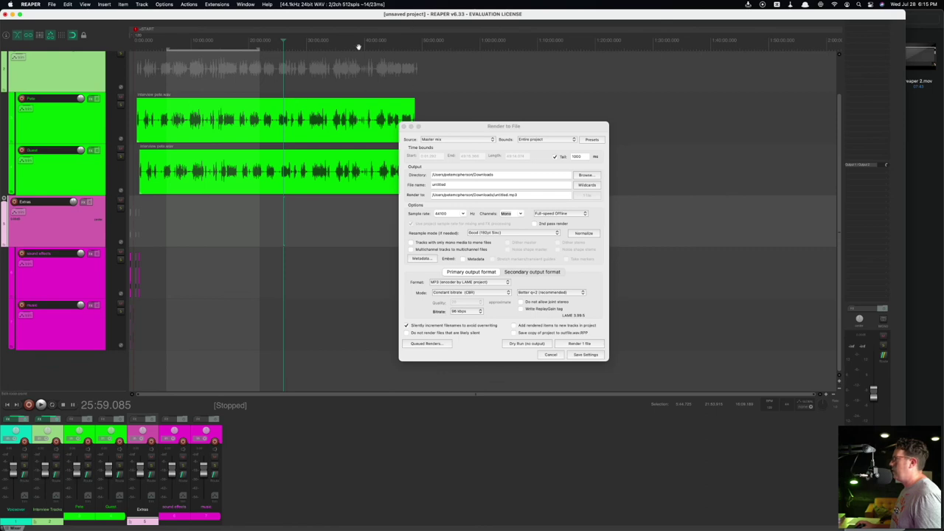
Step: Keep the render speed at Full-speed Offline and close the render settings without rendering
{"action": "left_click", "coordinate": [570, 215]}
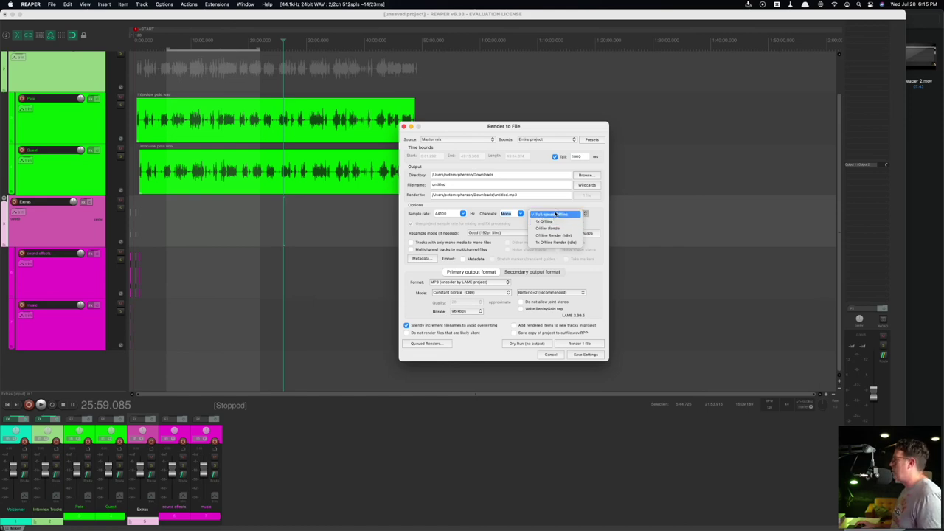
{"action": "left_click", "coordinate": [555, 214]}
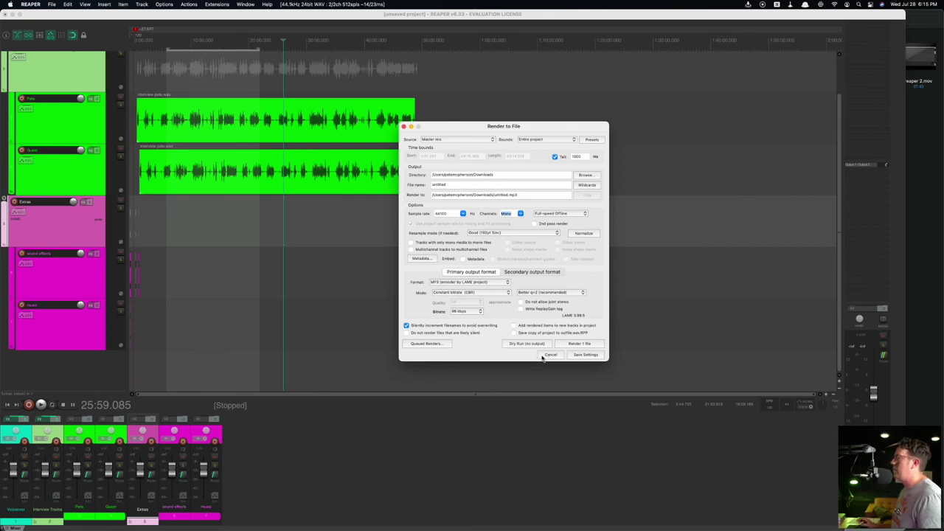
{"action": "left_click", "coordinate": [547, 354]}
Step: Examine the whole arrangement and its tracks at different timeline zoom levels and track heights
{"action": "scroll", "coordinate": [249, 248], "scroll_direction": "up", "scroll_amount": 1}
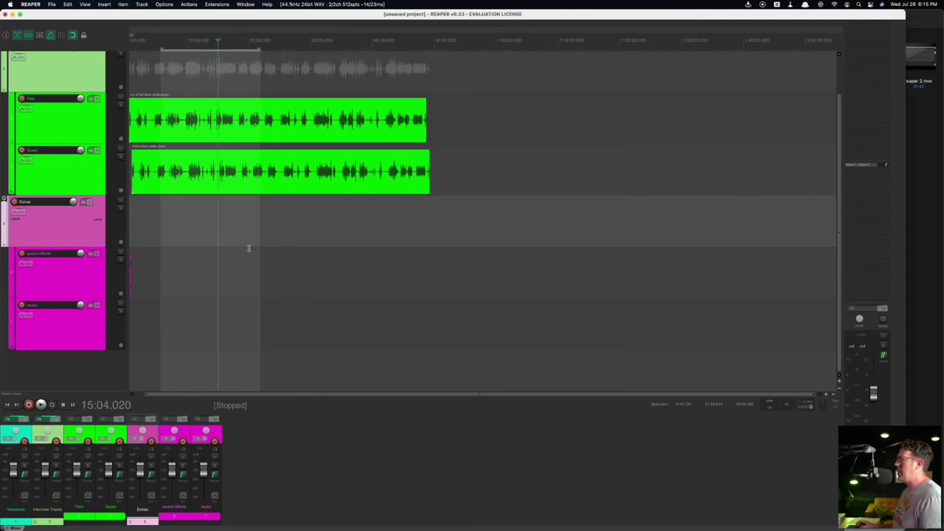
{"action": "scroll", "coordinate": [247, 248], "scroll_direction": "up", "scroll_amount": 1}
{"action": "scroll", "coordinate": [246, 247], "scroll_direction": "down", "scroll_amount": 2}
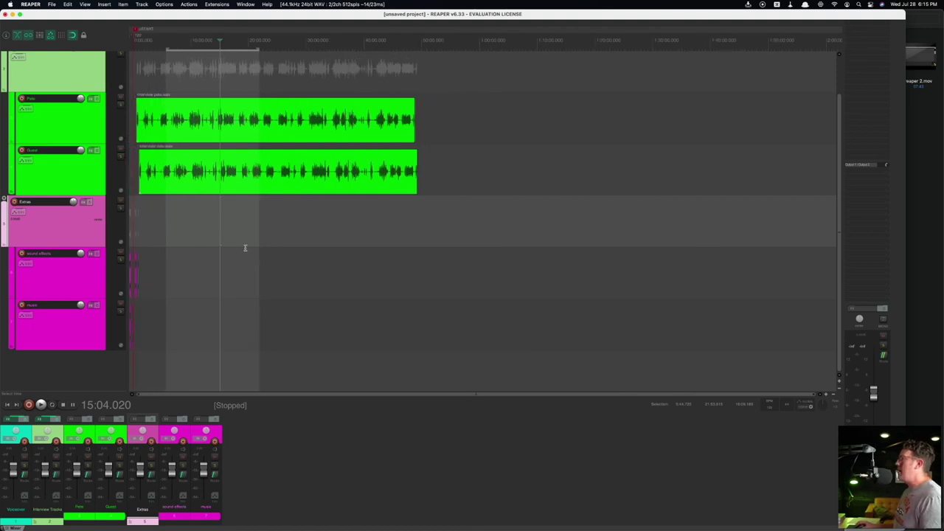
{"action": "scroll", "coordinate": [170, 255], "scroll_direction": "down", "scroll_amount": 5}
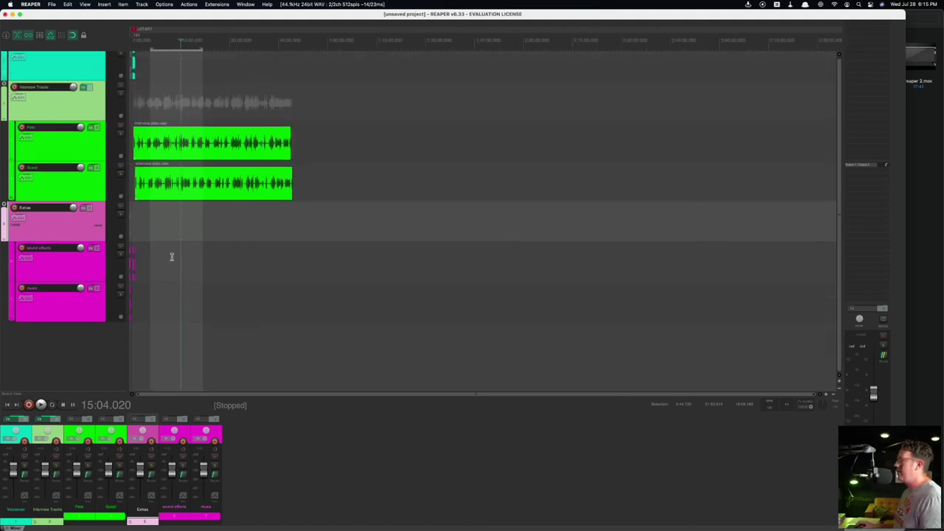
{"action": "scroll", "coordinate": [168, 208], "scroll_direction": "up", "scroll_amount": 2}
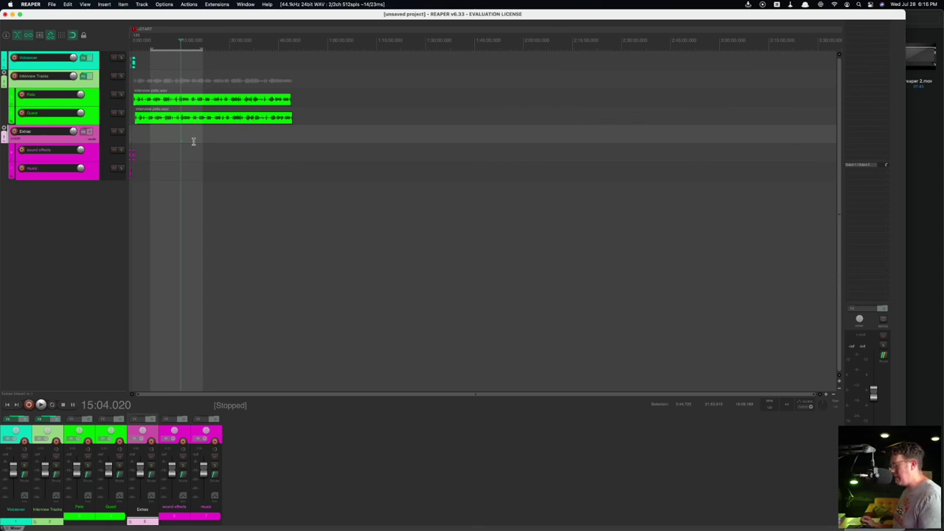
{"action": "scroll", "coordinate": [193, 141], "scroll_direction": "down", "scroll_amount": 3}
{"action": "scroll", "coordinate": [193, 141], "scroll_direction": "up", "scroll_amount": 3}
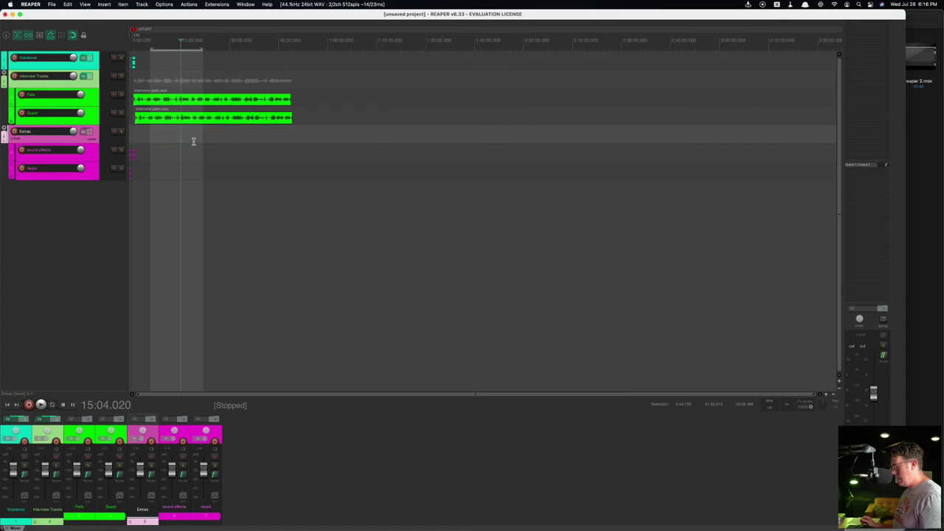
{"action": "scroll", "coordinate": [194, 144], "scroll_direction": "up", "scroll_amount": 5}
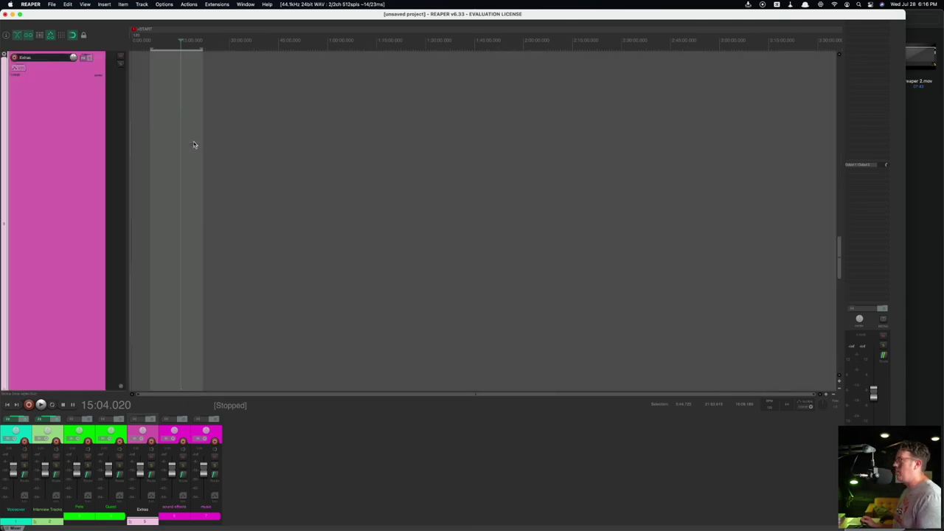
{"action": "scroll", "coordinate": [179, 159], "scroll_direction": "down", "scroll_amount": 5}
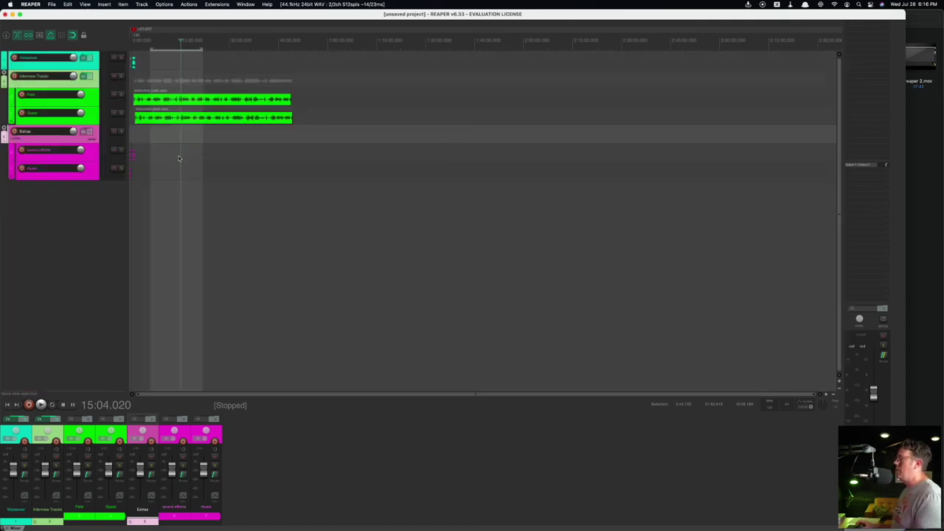
Step: Shorten the time selection to about 14 minutes and place the edit cursor at 21:25.822 on the first interview track
{"action": "left_click", "coordinate": [157, 99]}
{"action": "left_click_drag", "start_coordinate": [146, 101], "coordinate": [196, 101]}
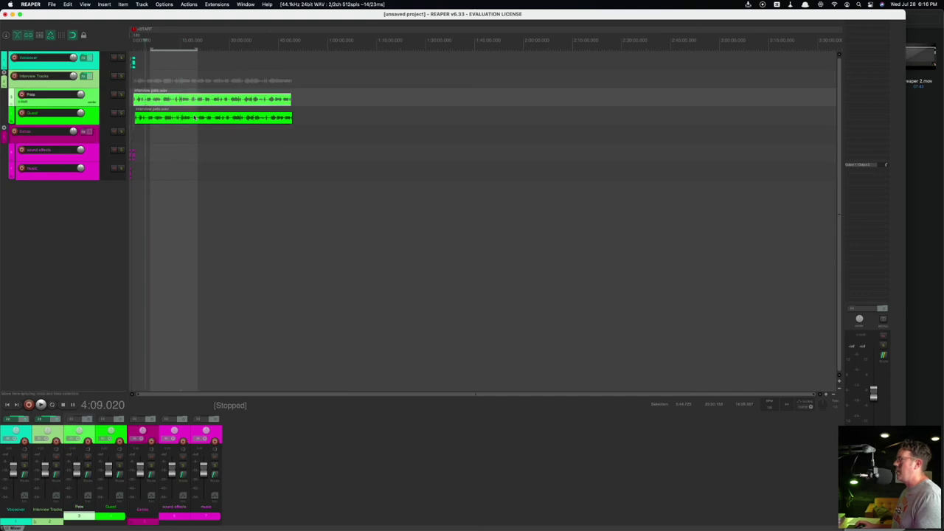
{"action": "scroll", "coordinate": [196, 99], "scroll_direction": "up", "scroll_amount": 3}
{"action": "left_click", "coordinate": [194, 101]}
{"action": "left_click", "coordinate": [208, 103]}
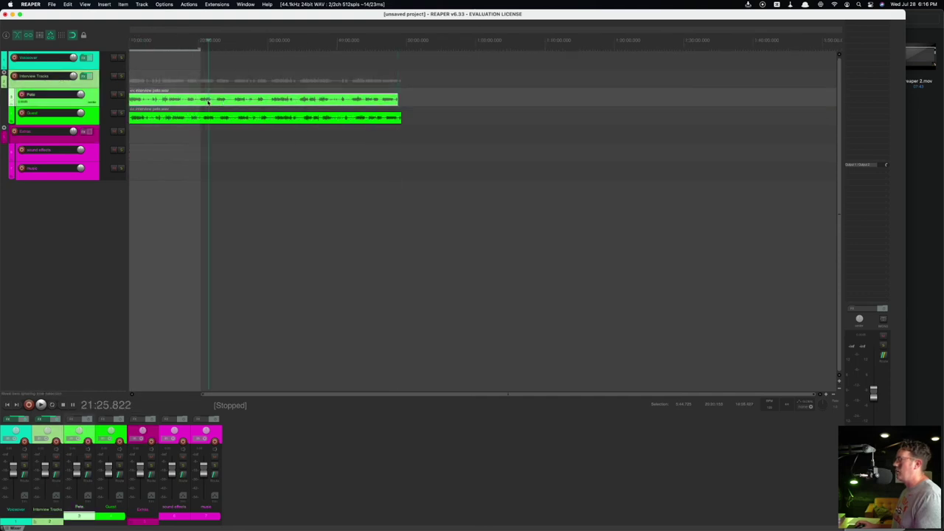
Step: Place the edit cursor at 17:35.975 on the music track and make a time selection about 4:40 long just after it
{"action": "scroll", "coordinate": [208, 103], "scroll_direction": "down", "scroll_amount": 3}
{"action": "scroll", "coordinate": [207, 101], "scroll_direction": "up", "scroll_amount": 2}
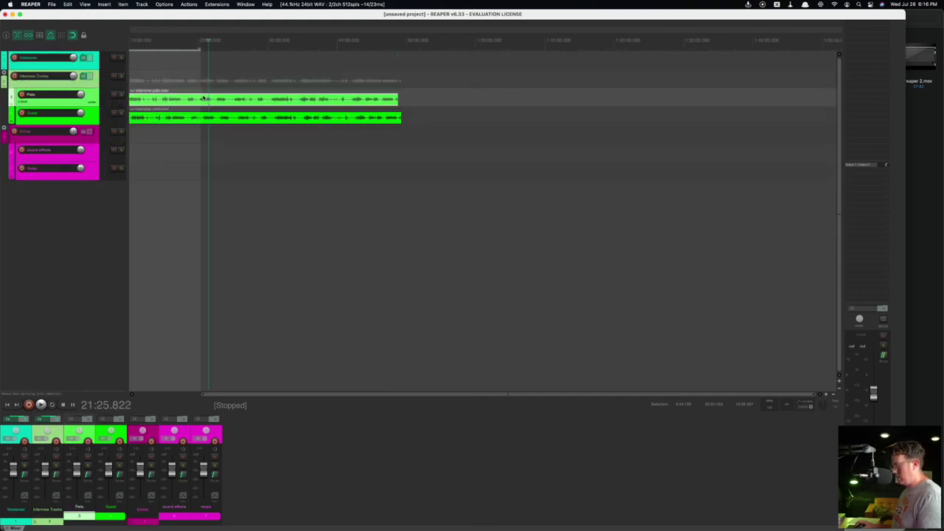
{"action": "scroll", "coordinate": [204, 99], "scroll_direction": "up", "scroll_amount": 3}
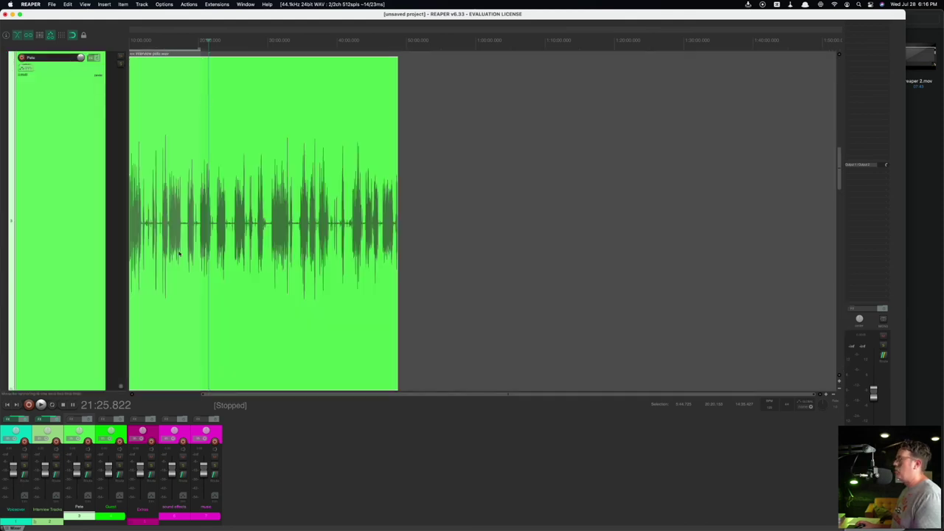
{"action": "scroll", "coordinate": [183, 194], "scroll_direction": "down", "scroll_amount": 5}
{"action": "left_click", "coordinate": [183, 186]}
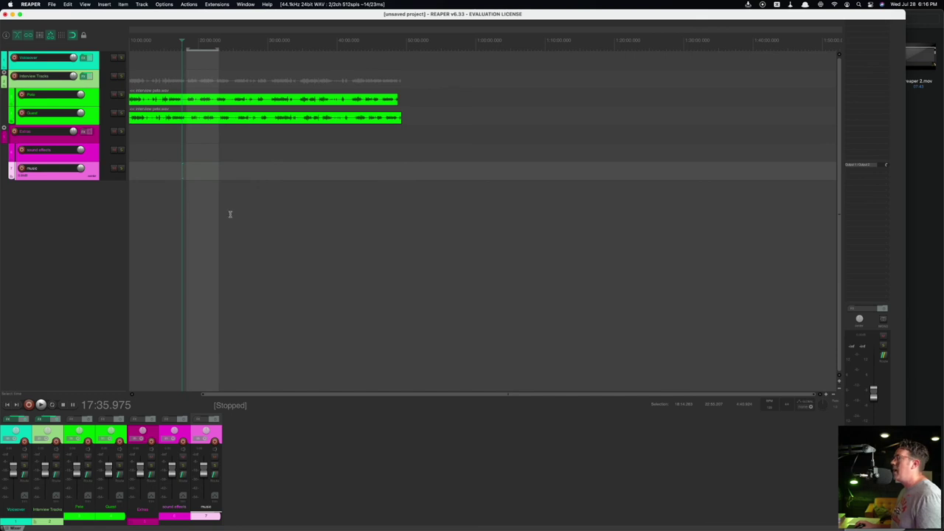
{"action": "left_click", "coordinate": [104, 228]}
{"action": "scroll", "coordinate": [148, 214], "scroll_direction": "up", "scroll_amount": 4}
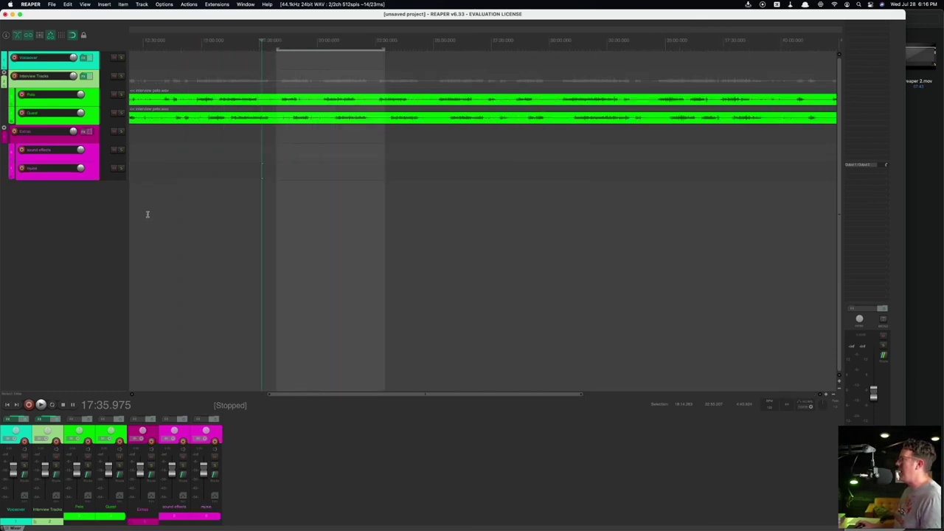
Step: Place the edit cursor near the START marker on the Guest track and examine the Interview Tracks folder's FX chain
{"action": "scroll", "coordinate": [160, 182], "scroll_direction": "down", "scroll_amount": 3}
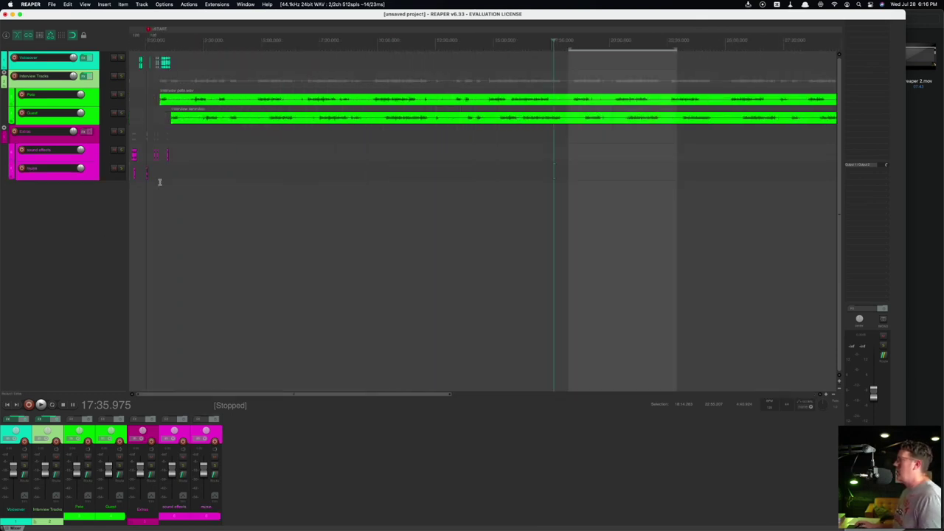
{"action": "left_click", "coordinate": [148, 114]}
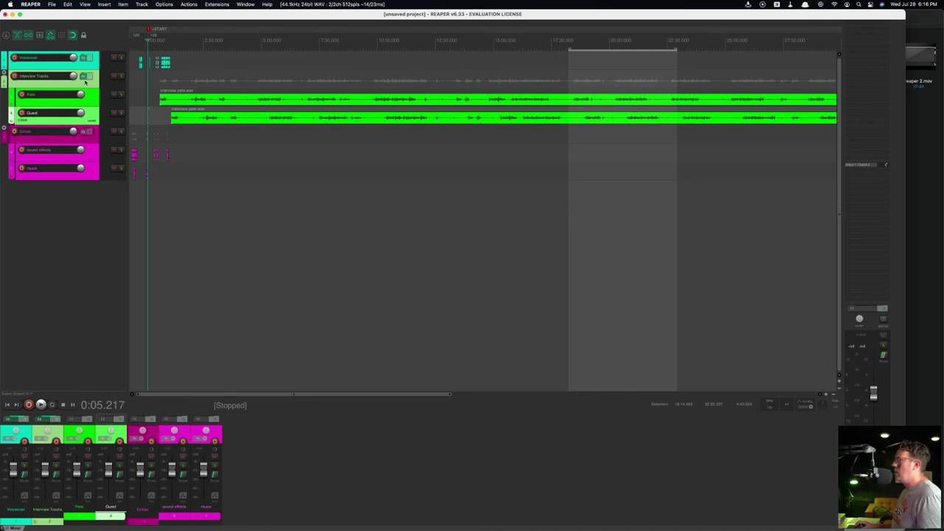
{"action": "left_click", "coordinate": [84, 76]}
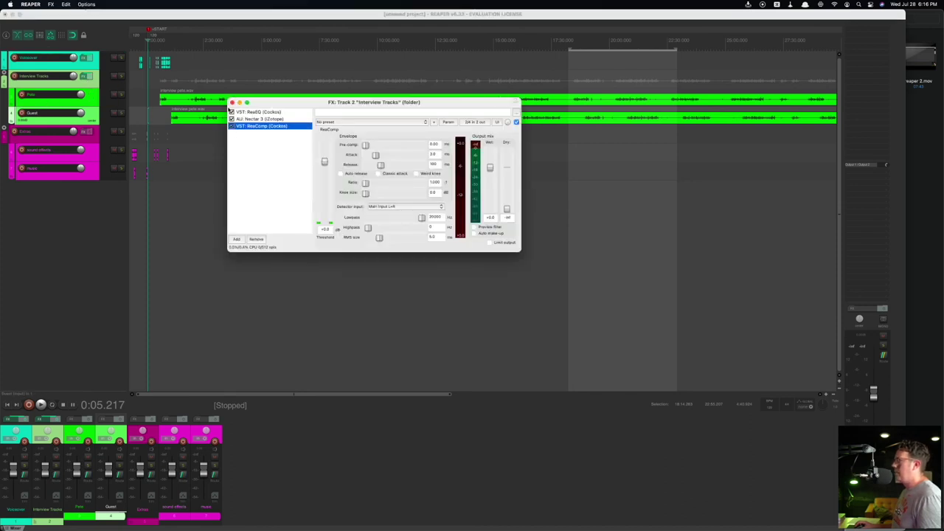
{"action": "left_click", "coordinate": [232, 103]}
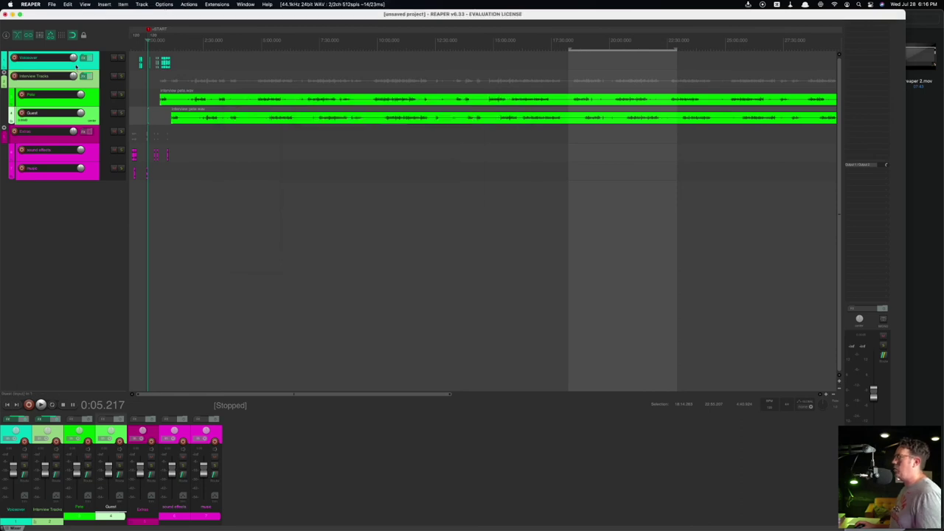
{"action": "scroll", "coordinate": [81, 156], "scroll_direction": "up", "scroll_amount": 3}
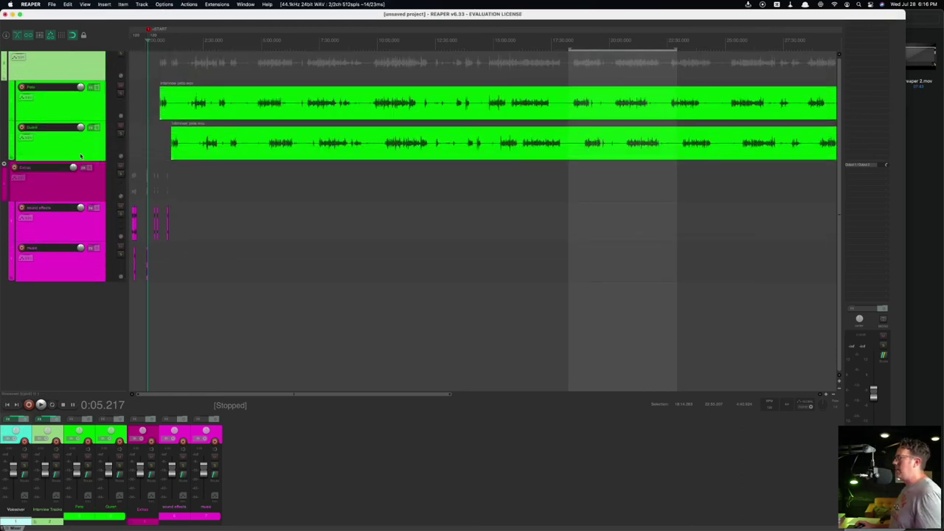
Step: Open the dialog for saving the project as a template in ProjectTemplates and dismiss it without saving
{"action": "left_click", "coordinate": [52, 4]}
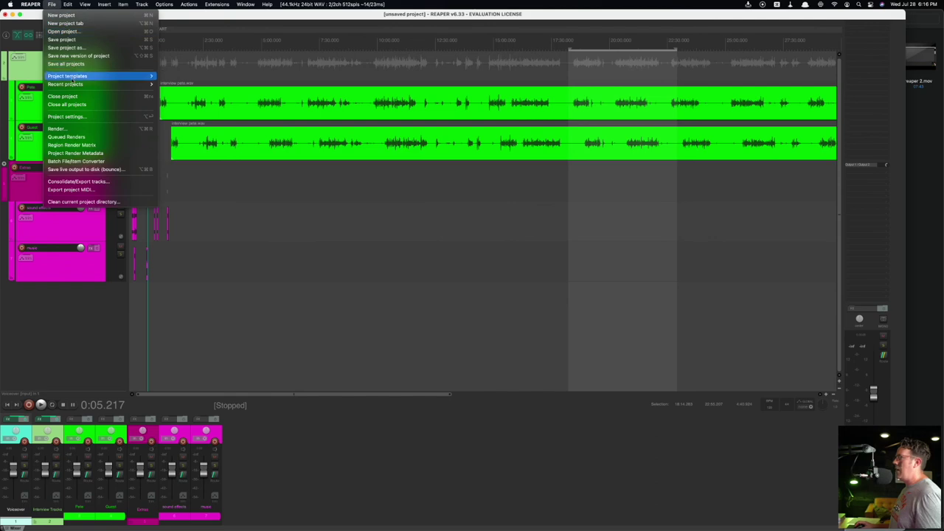
{"action": "mouse_move", "coordinate": [74, 85]}
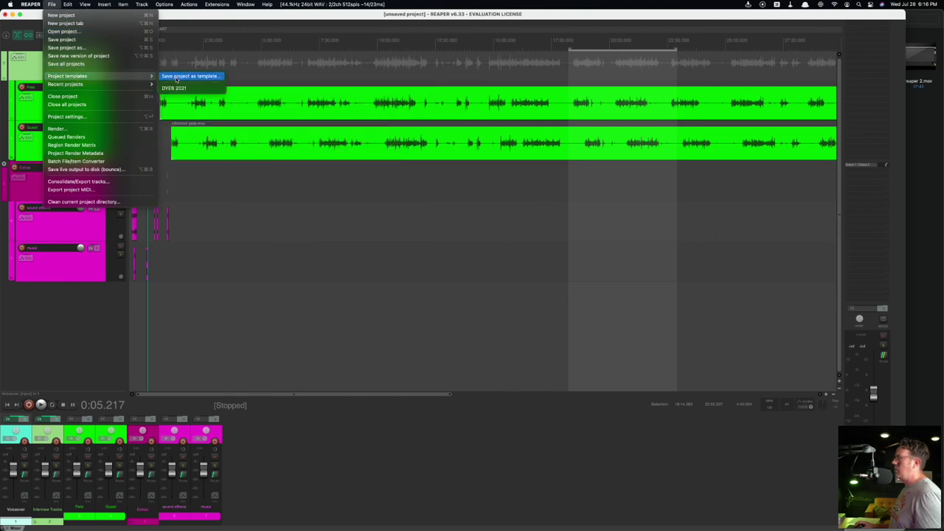
{"action": "left_click", "coordinate": [177, 77]}
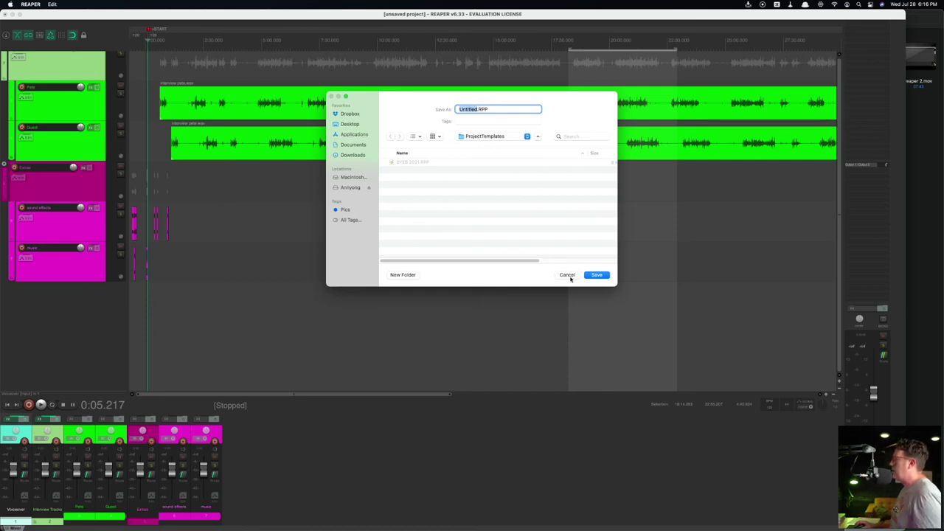
{"action": "left_click", "coordinate": [570, 277]}
{"action": "left_click", "coordinate": [246, 217]}
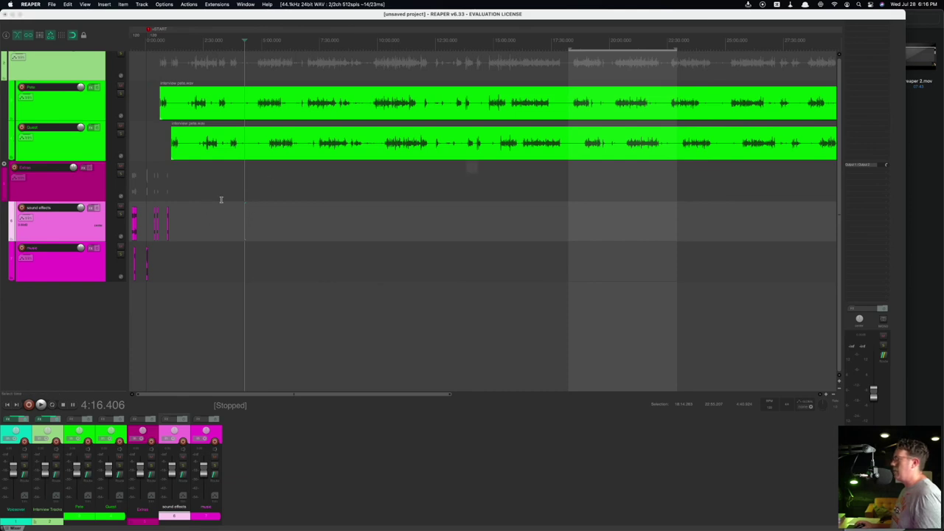
Step: Close the project without saving it, quit REAPER and close the test1 folder window
{"action": "key", "text": "super+w"}
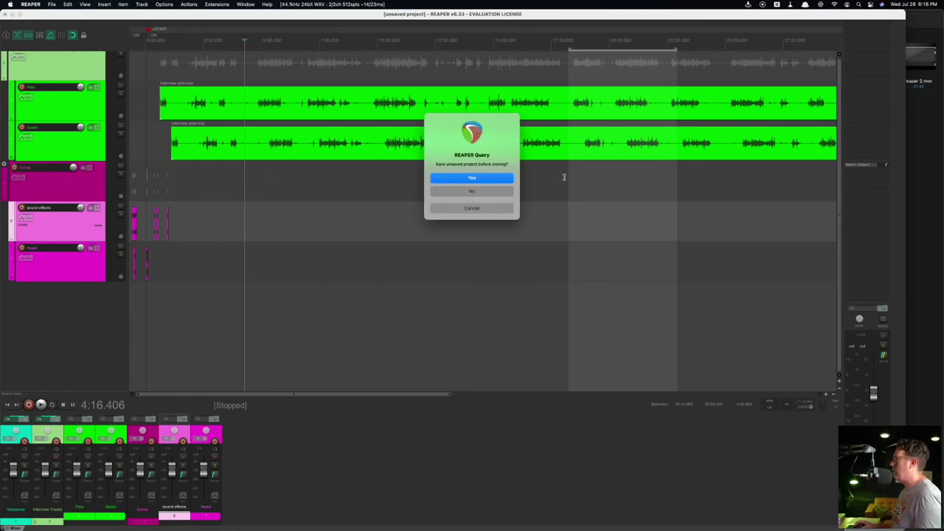
{"action": "left_click", "coordinate": [492, 190]}
{"action": "key", "text": "super+q"}
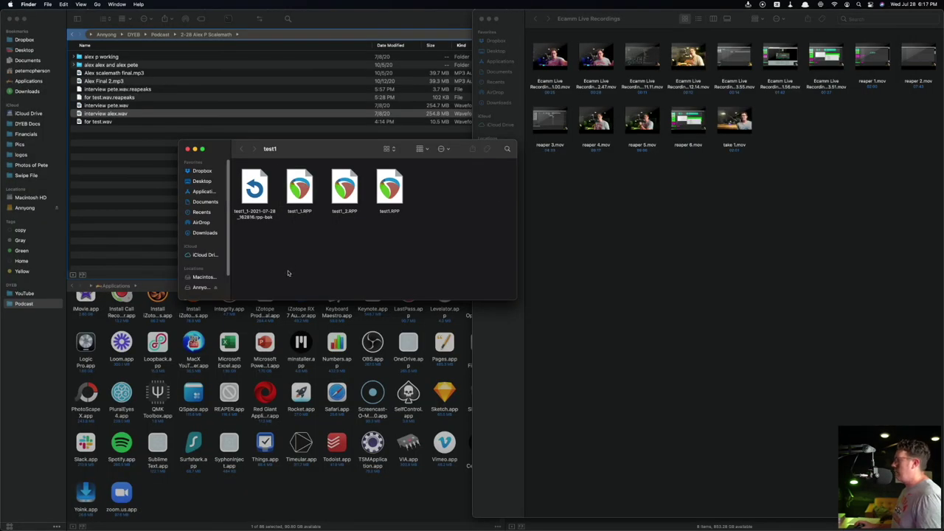
{"action": "key", "text": "super+w"}
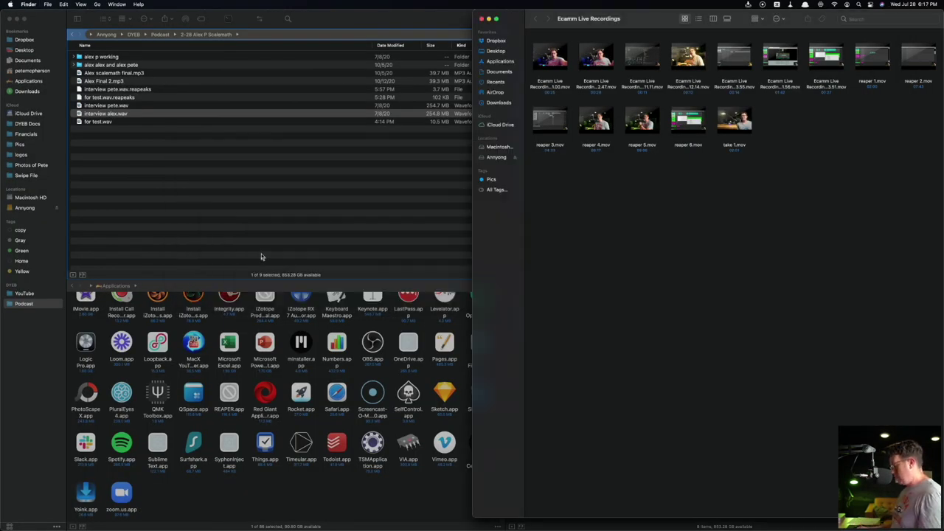
Step: Relaunch REAPER and continue past the evaluation notice
{"action": "key", "text": "super+space"}
{"action": "type", "text": "re"}
{"action": "key", "text": "Return"}
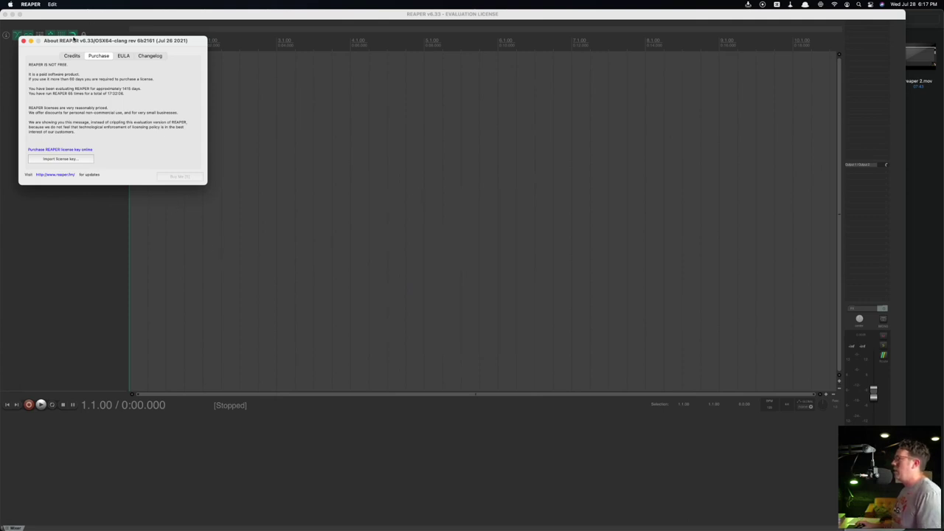
{"action": "left_click_drag", "start_coordinate": [74, 38], "coordinate": [256, 87]}
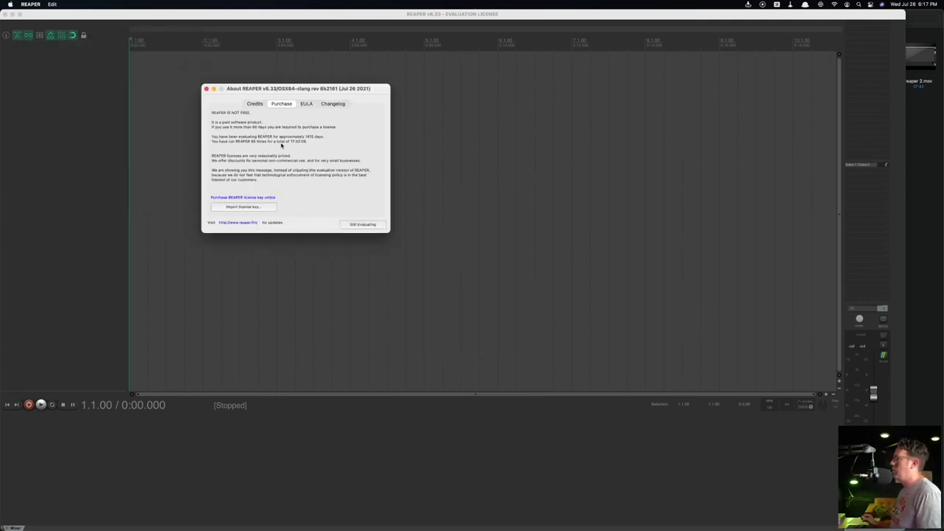
{"action": "left_click", "coordinate": [362, 225]}
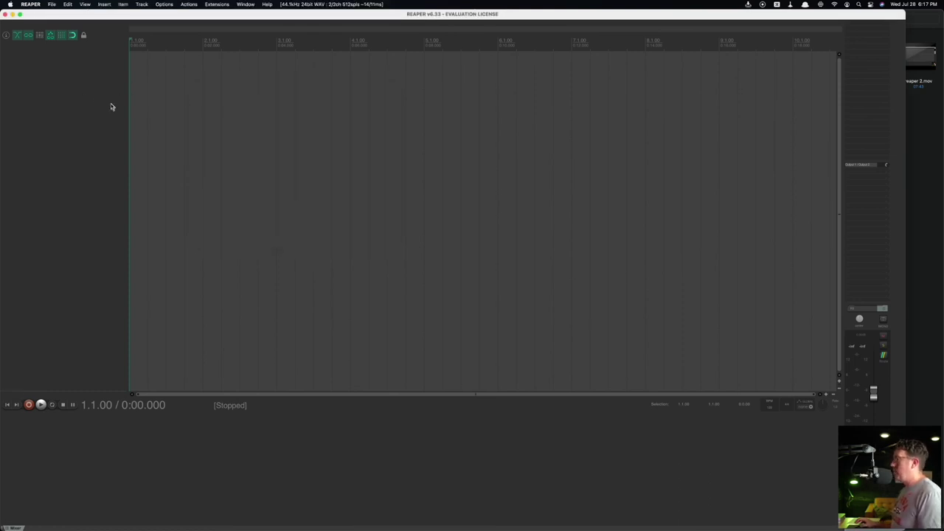
Step: Load the DYEB 2021 project template
{"action": "left_click", "coordinate": [59, 4]}
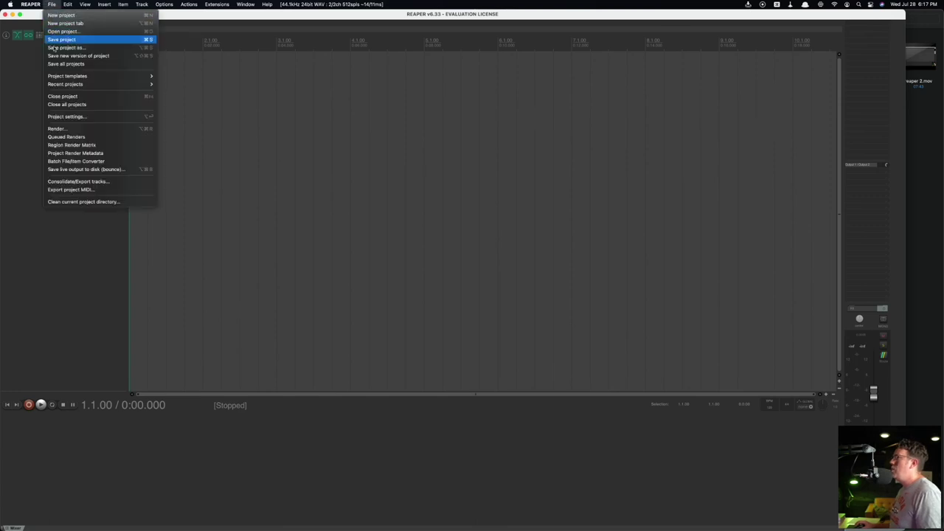
{"action": "mouse_move", "coordinate": [60, 12]}
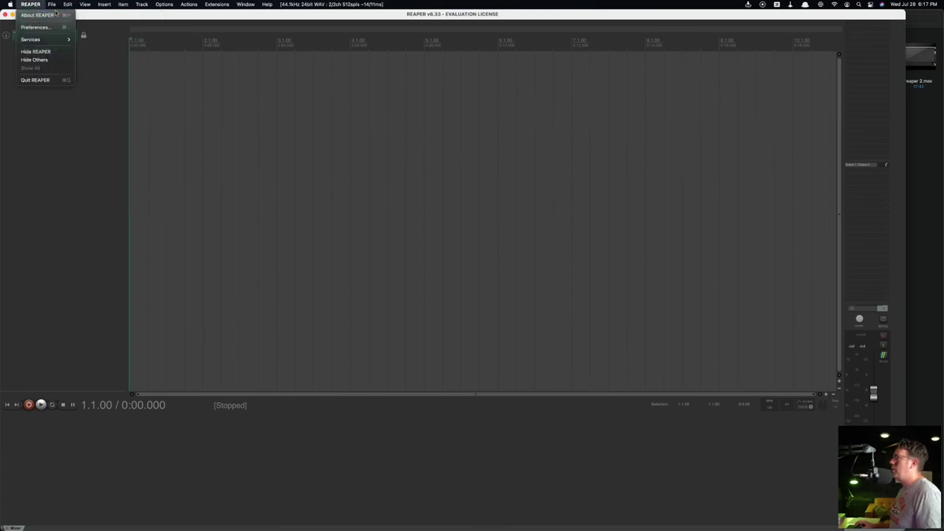
{"action": "mouse_move", "coordinate": [140, 76]}
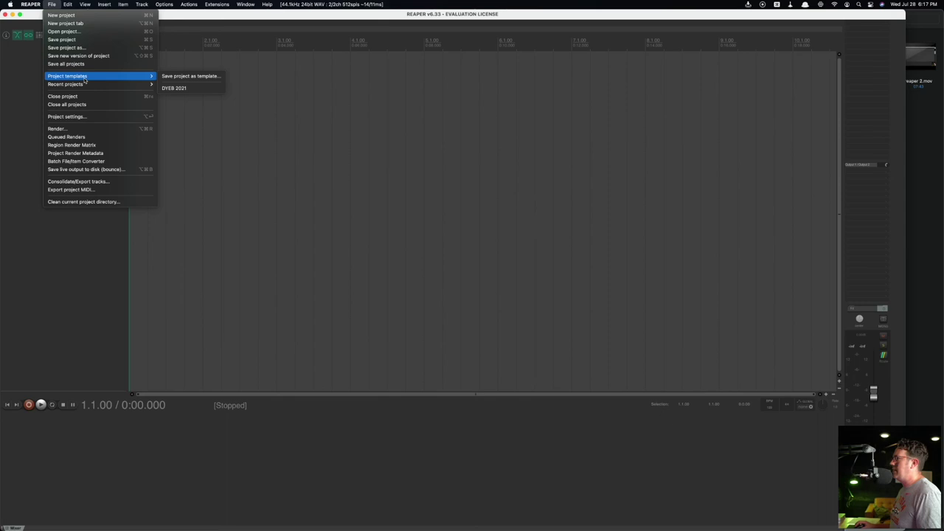
{"action": "left_click", "coordinate": [188, 89]}
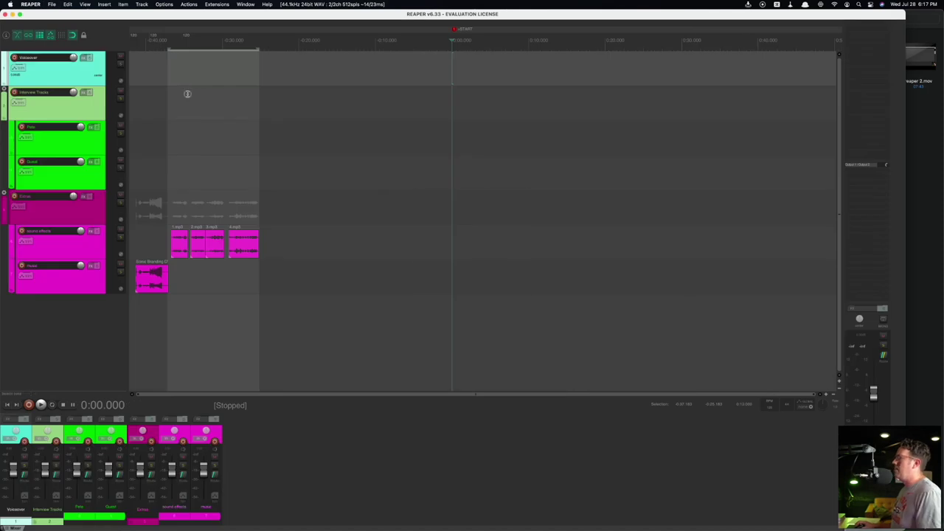
Step: Select the Interview Tracks folder, then make a time selection about 19.5 seconds long spanning the sound effects clips
{"action": "left_click", "coordinate": [189, 92]}
{"action": "left_click", "coordinate": [275, 129]}
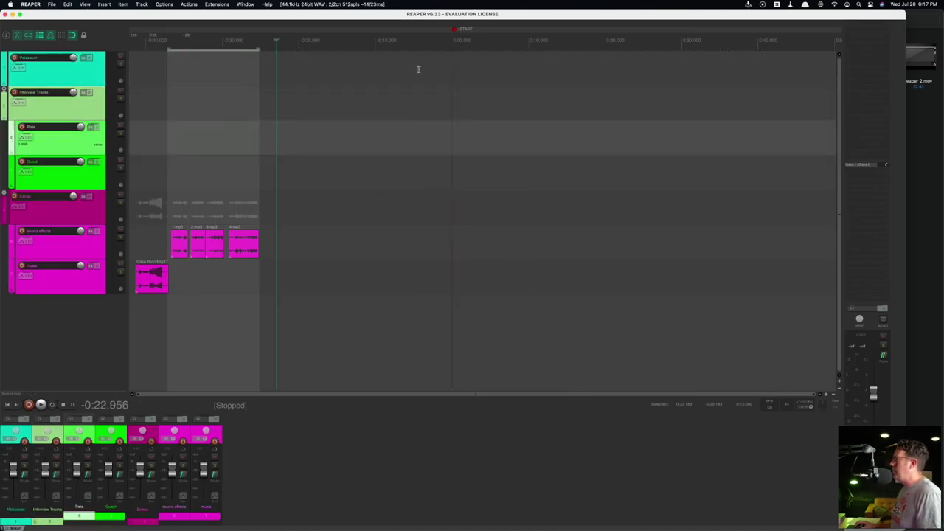
{"action": "left_click", "coordinate": [451, 38]}
{"action": "left_click", "coordinate": [44, 78]}
{"action": "left_click", "coordinate": [59, 112]}
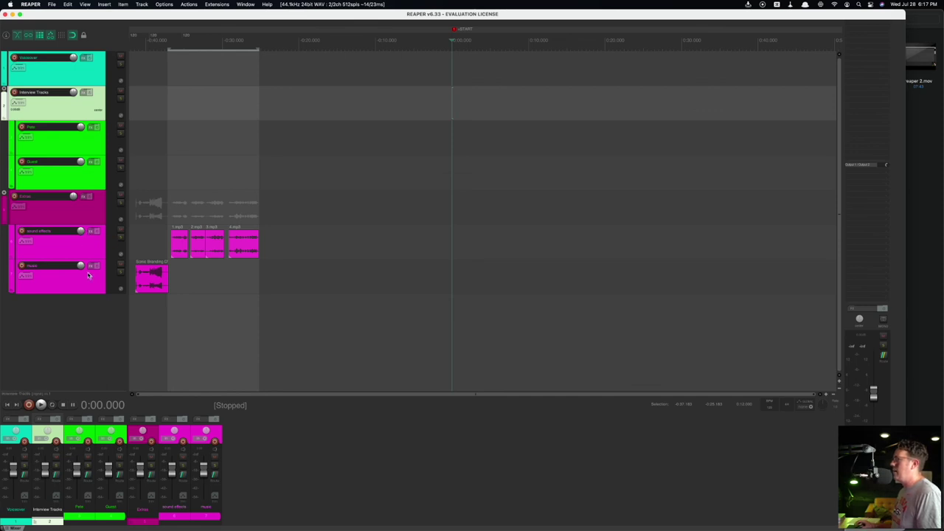
{"action": "left_click_drag", "start_coordinate": [303, 294], "coordinate": [152, 246]}
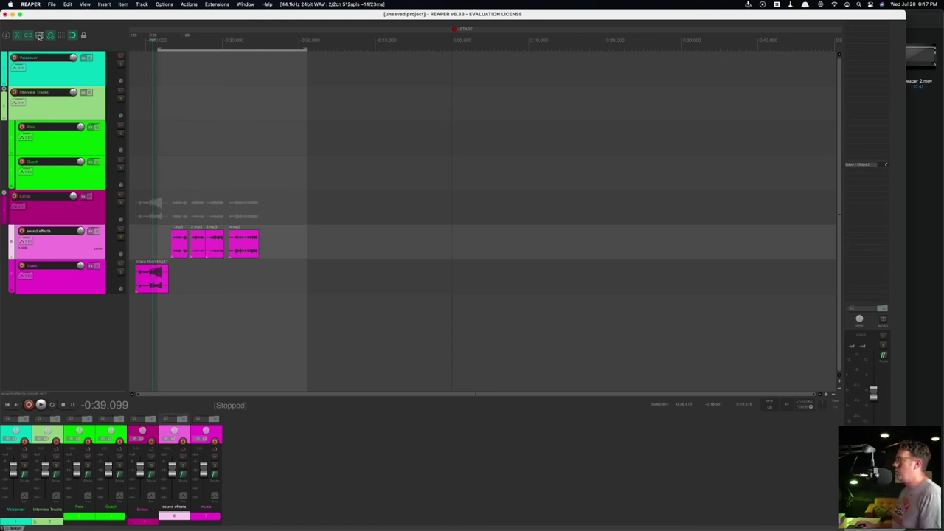
Step: With ripple editing off, move the Sonic Branding clip to the START marker and arm the Voiceover track for recording
{"action": "left_click_drag", "start_coordinate": [158, 284], "coordinate": [478, 277]}
{"action": "left_click", "coordinate": [495, 243]}
{"action": "left_click", "coordinate": [506, 71]}
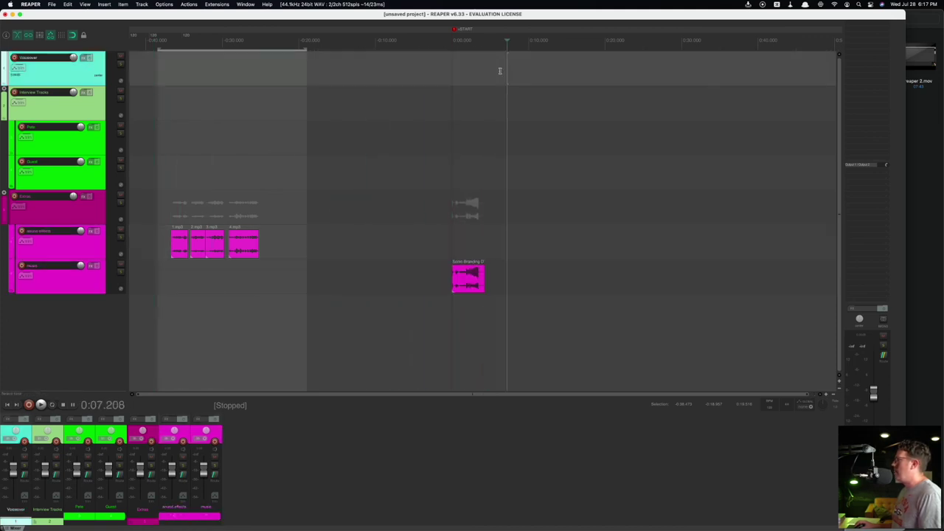
{"action": "left_click", "coordinate": [14, 57]}
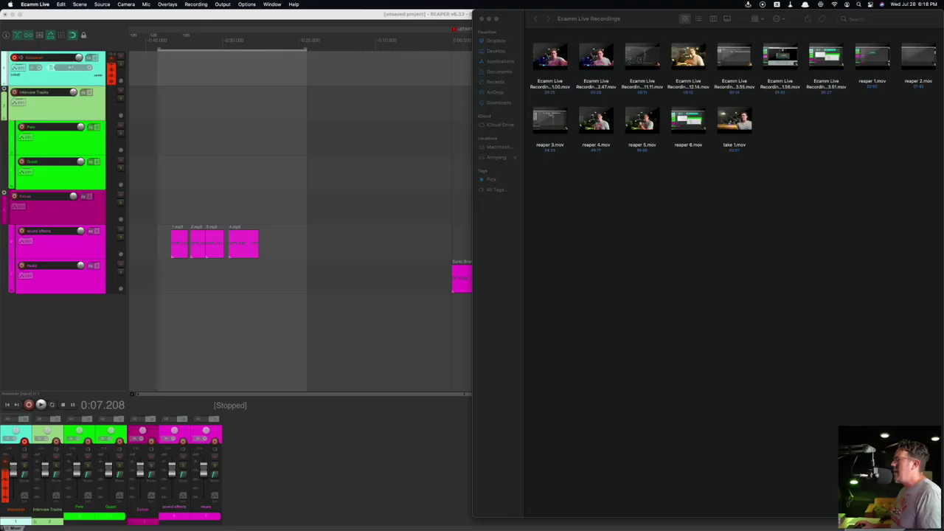
Step: Switch to QSpace and bring for test.wav onto the Voiceover track just after the START marker in REAPER
{"action": "left_click_drag", "start_coordinate": [221, 243], "coordinate": [350, 171]}
{"action": "left_click", "coordinate": [398, 175]}
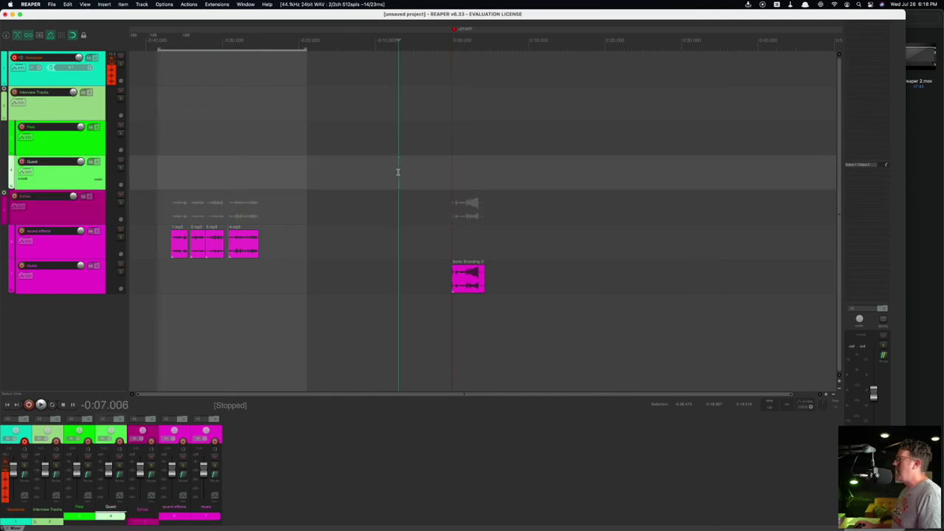
{"action": "key", "text": "super+Tab"}
{"action": "key", "text": "super+Tab"}
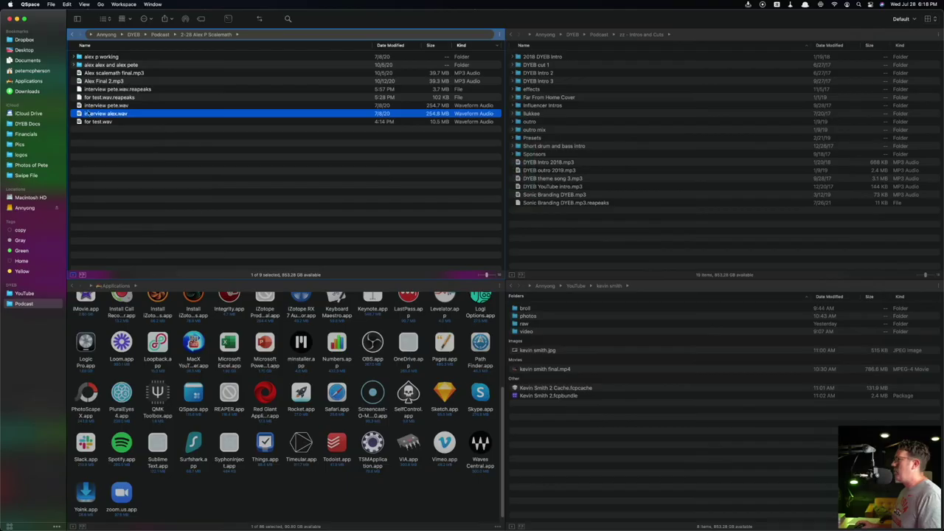
{"action": "left_click_drag", "start_coordinate": [94, 118], "coordinate": [472, 79]}
{"action": "key", "text": "super+Tab"}
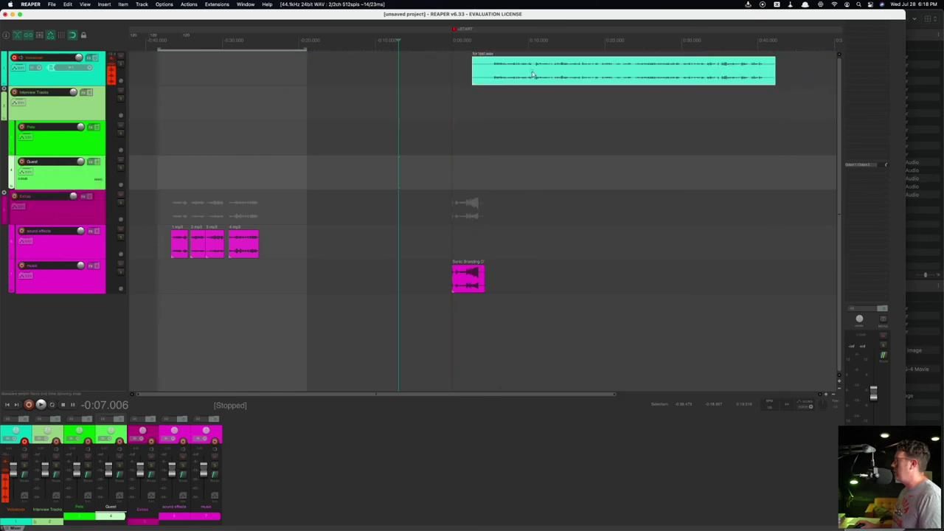
Step: Split the for test.wav clip on the Voiceover track at about 0:10.5, 0:19.6, 0:26.6 and 0:35.2
{"action": "left_click", "coordinate": [532, 74]}
{"action": "key", "text": "s"}
{"action": "left_click", "coordinate": [601, 74]}
{"action": "key", "text": "s"}
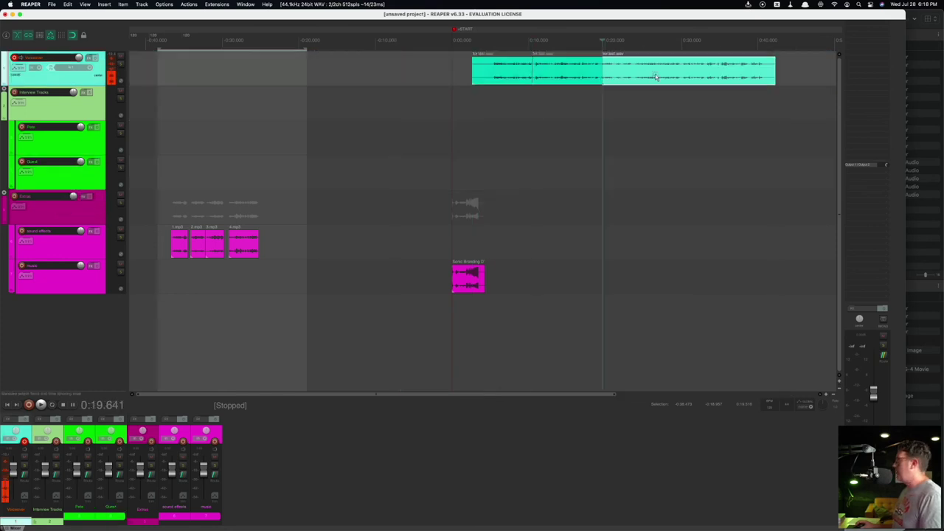
{"action": "left_click", "coordinate": [655, 74]}
{"action": "key", "text": "s"}
{"action": "left_click", "coordinate": [722, 74]}
{"action": "key", "text": "s"}
Step: Move the first for test.wav piece to about -0:03.6 and the second piece down onto the Interview Tracks folder
{"action": "left_click_drag", "start_coordinate": [494, 70], "coordinate": [447, 70]}
{"action": "left_click_drag", "start_coordinate": [544, 74], "coordinate": [557, 101]}
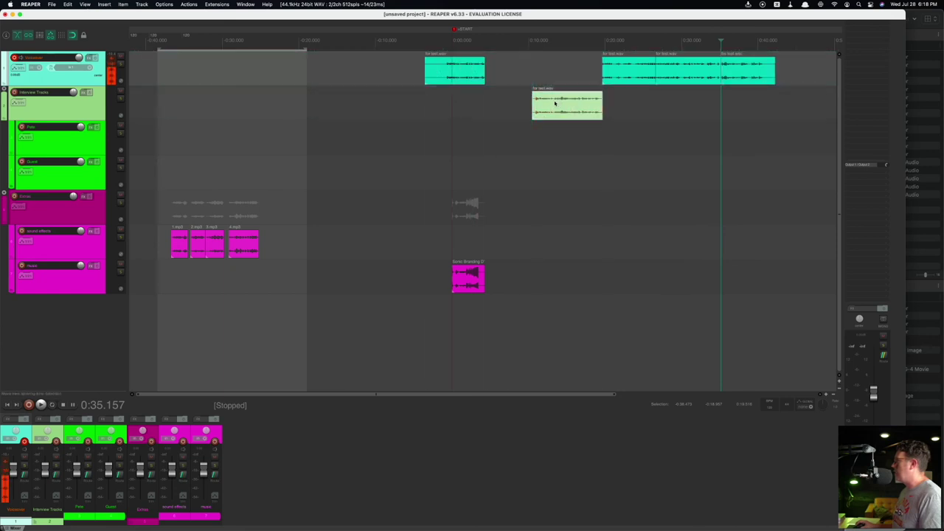
{"action": "left_click", "coordinate": [344, 124]}
Step: Open the Project Bay and examine its source media, media items, FX and FX parameter lists
{"action": "left_click", "coordinate": [53, 5]}
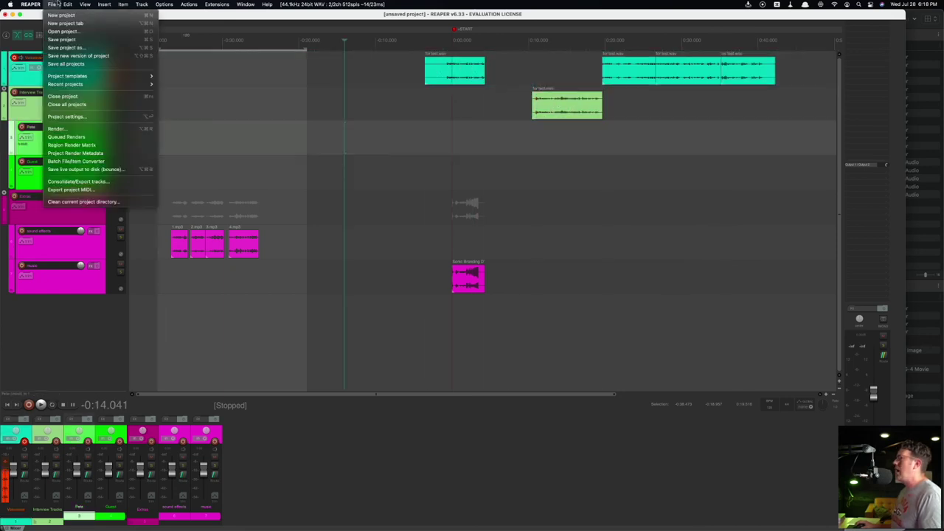
{"action": "mouse_move", "coordinate": [67, 5]}
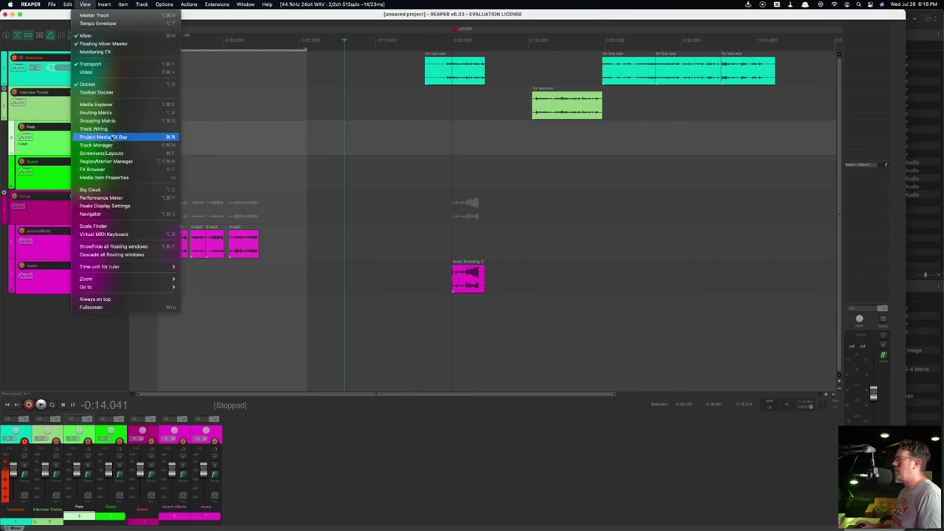
{"action": "left_click", "coordinate": [105, 138]}
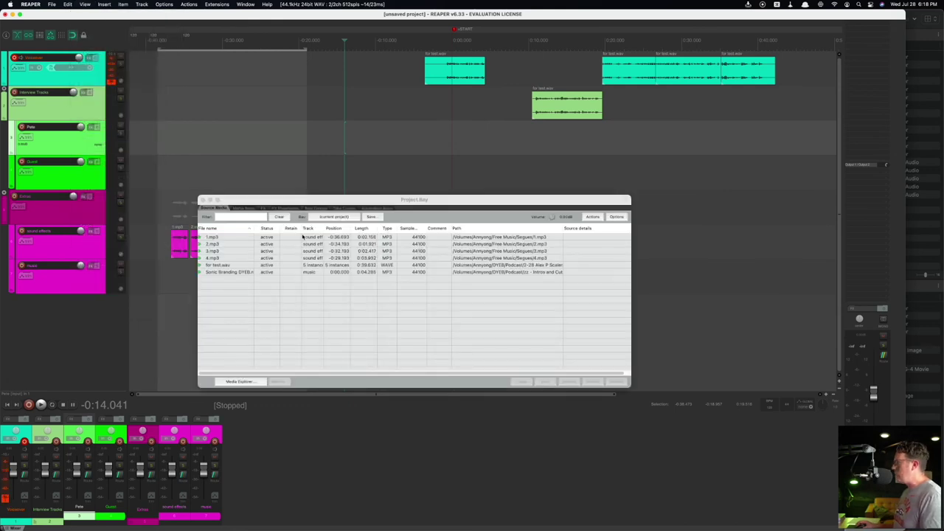
{"action": "left_click_drag", "start_coordinate": [287, 204], "coordinate": [438, 204]}
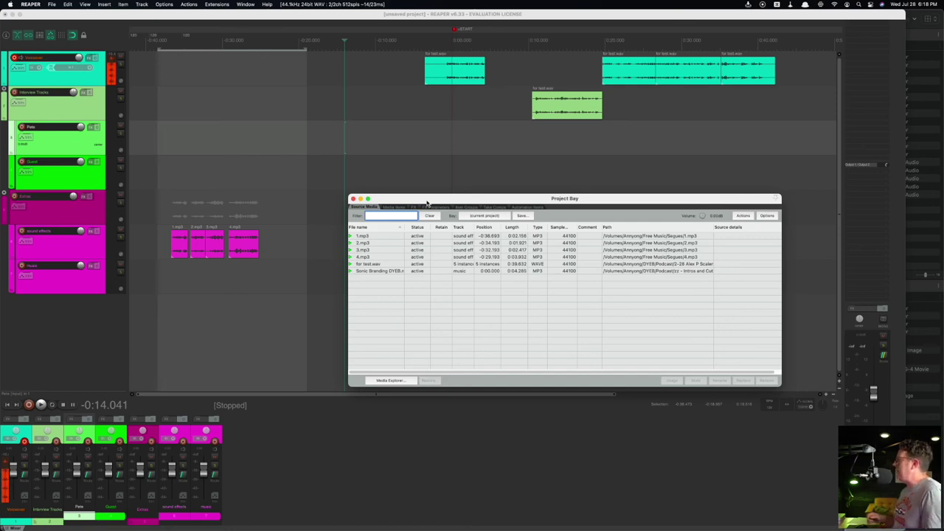
{"action": "left_click", "coordinate": [403, 207]}
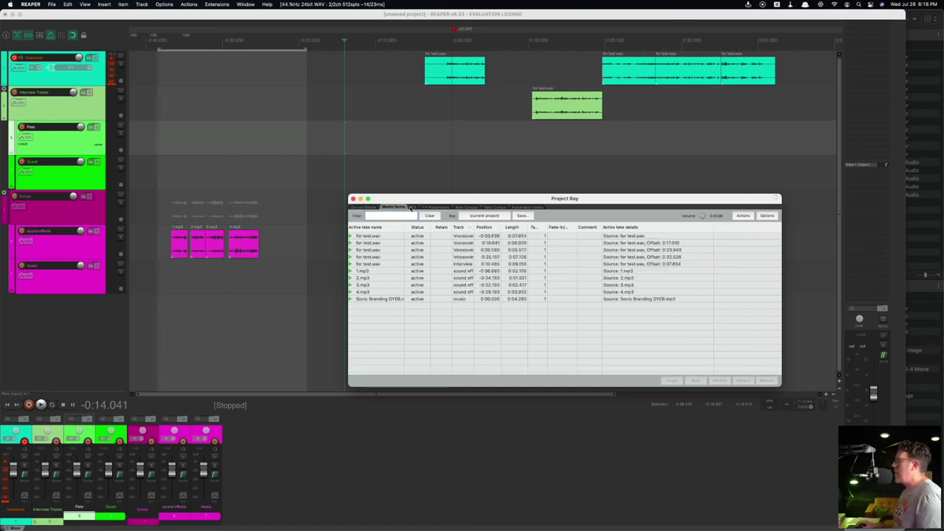
{"action": "left_click", "coordinate": [412, 208]}
{"action": "left_click", "coordinate": [392, 207]}
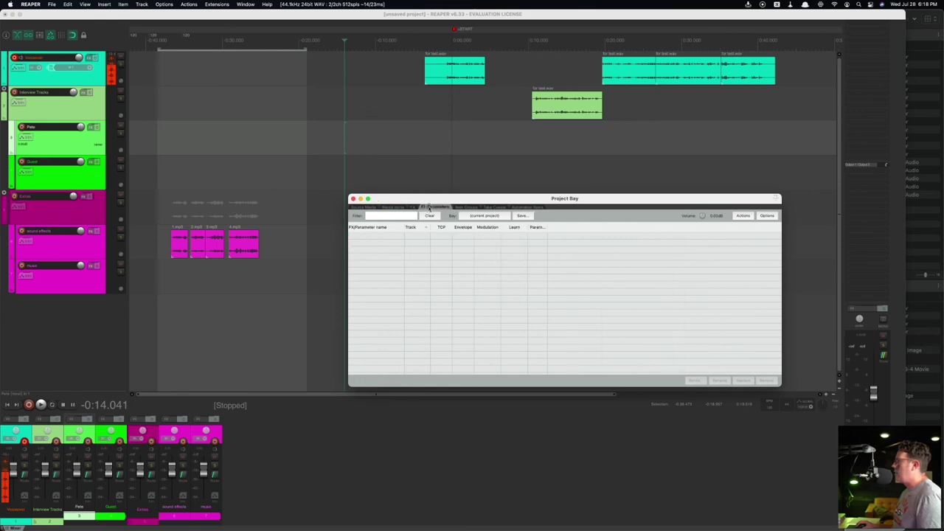
Step: Review the source media files in the Project Bay, from 2.mp3 down to the Sonic Branding file, including the options available for 3.mp3
{"action": "left_click", "coordinate": [366, 208]}
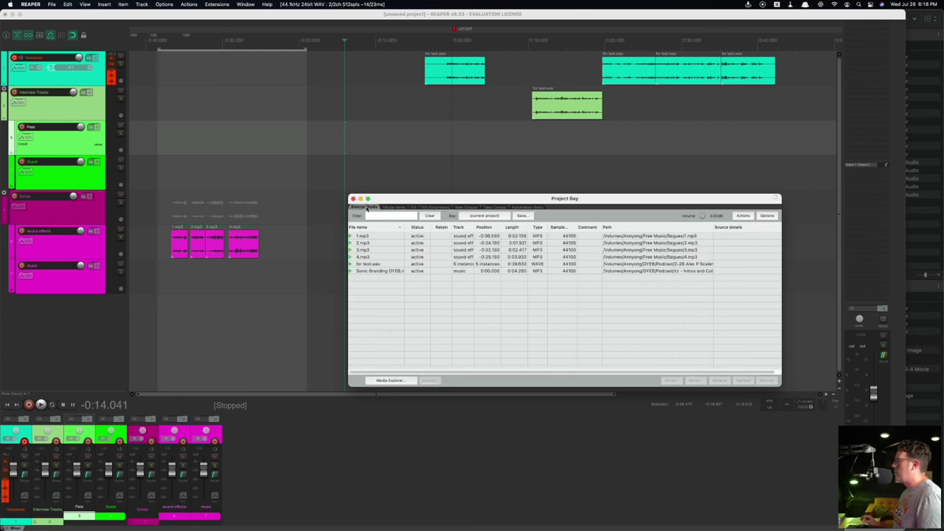
{"action": "left_click", "coordinate": [380, 242]}
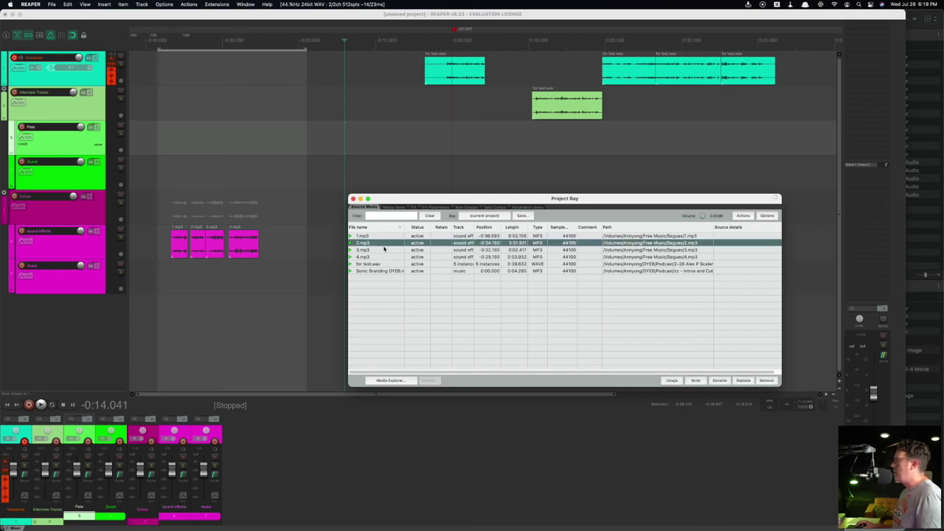
{"action": "right_click", "coordinate": [378, 250]}
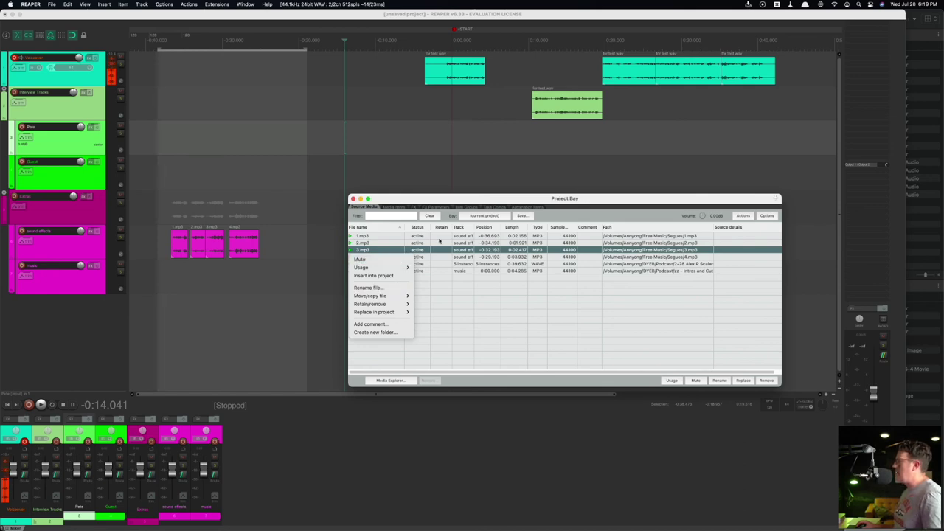
{"action": "left_click", "coordinate": [378, 250]}
{"action": "left_click", "coordinate": [473, 258]}
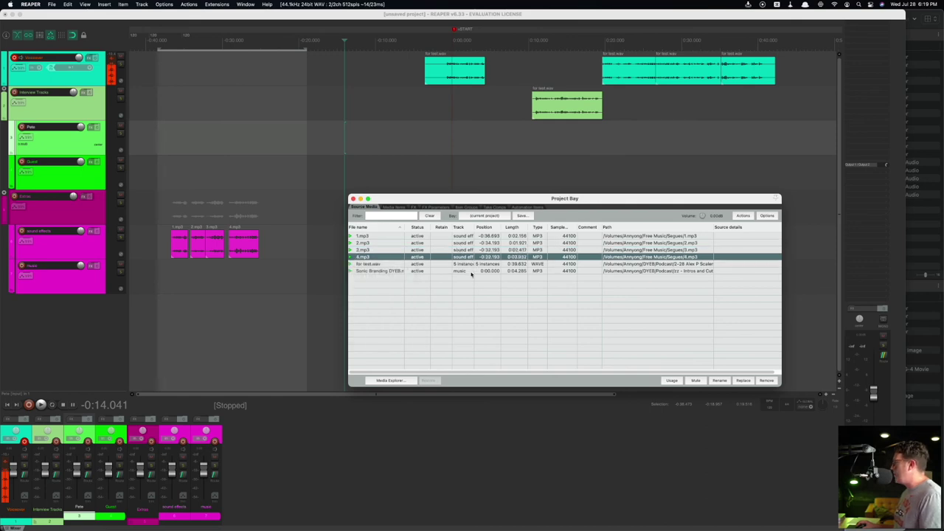
{"action": "left_click", "coordinate": [473, 265]}
{"action": "left_click", "coordinate": [473, 272]}
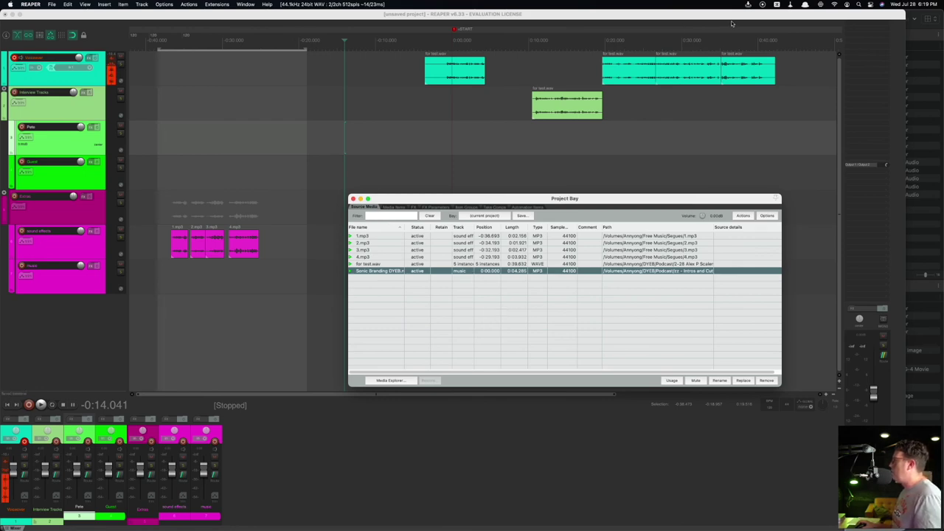
Step: Filter the Project Bay's source media by "test" and select for test.wav
{"action": "left_click", "coordinate": [404, 216]}
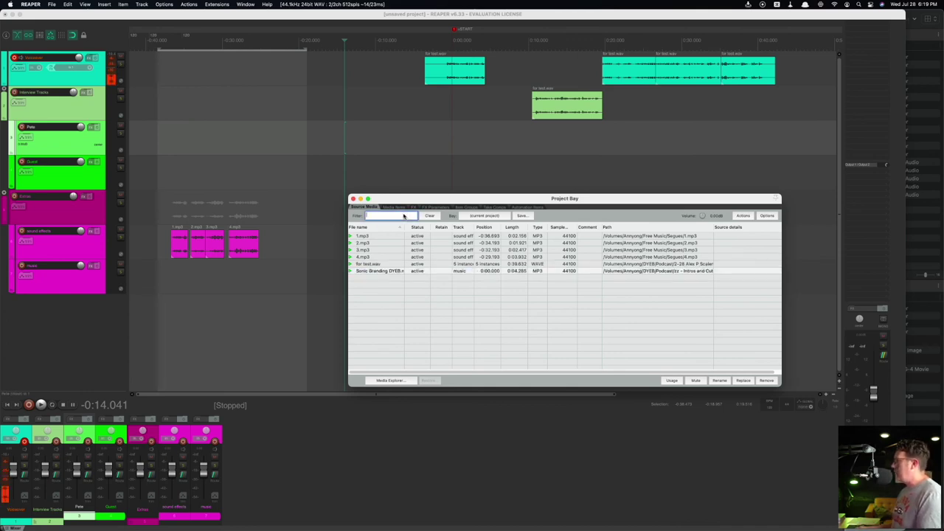
{"action": "type", "text": "test"}
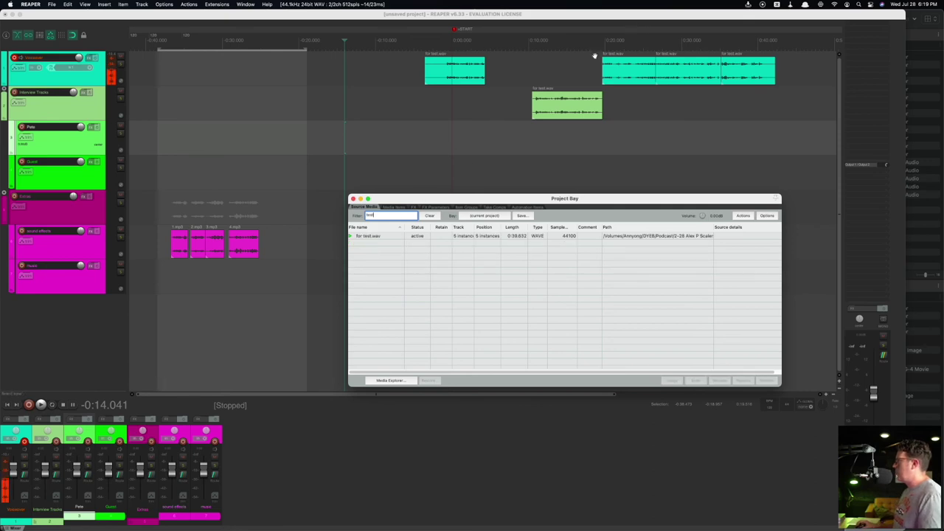
{"action": "double_click", "coordinate": [376, 215]}
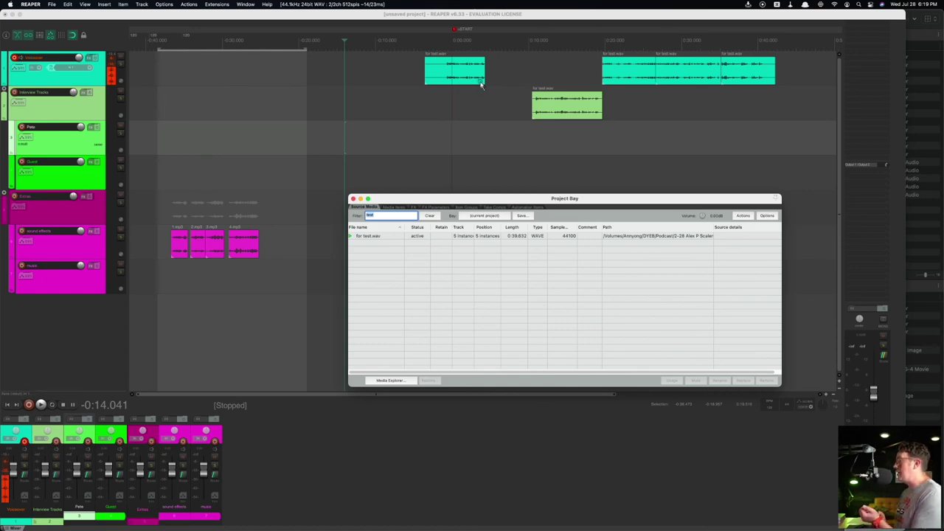
{"action": "right_click", "coordinate": [376, 236]}
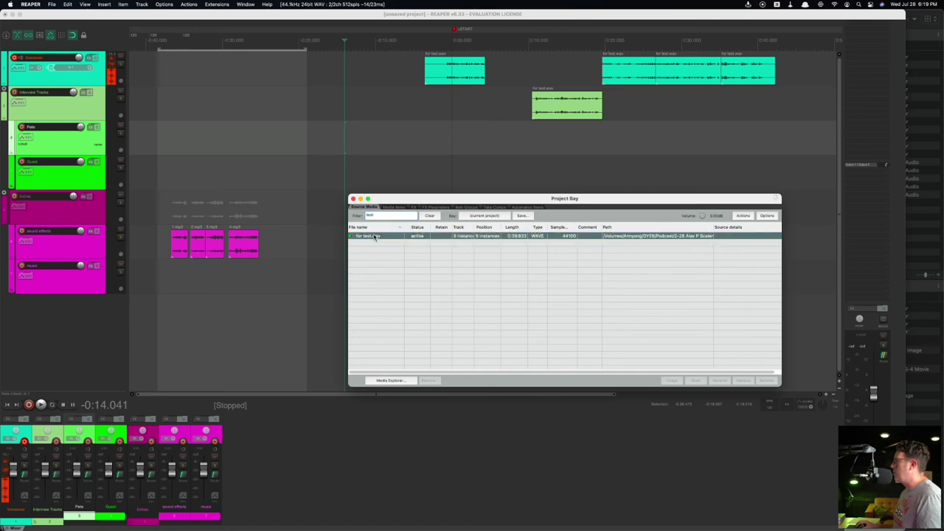
{"action": "left_click", "coordinate": [506, 236]}
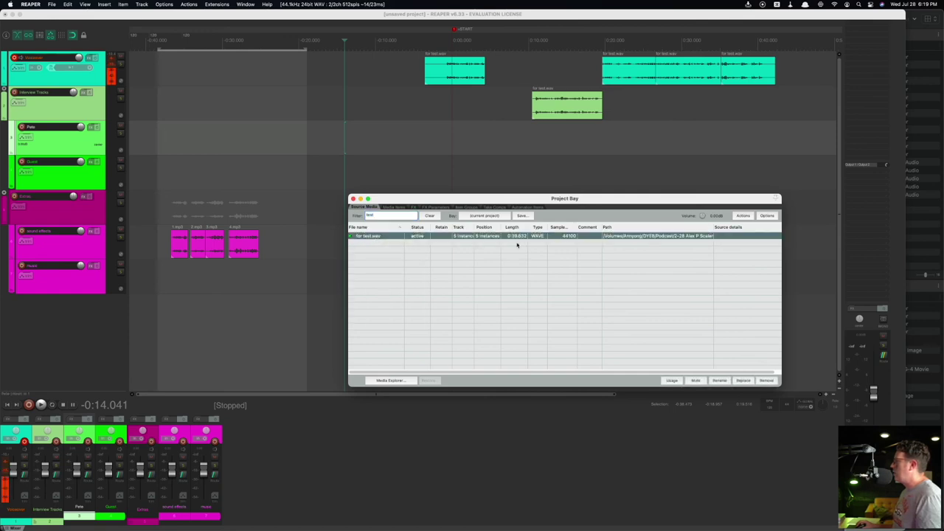